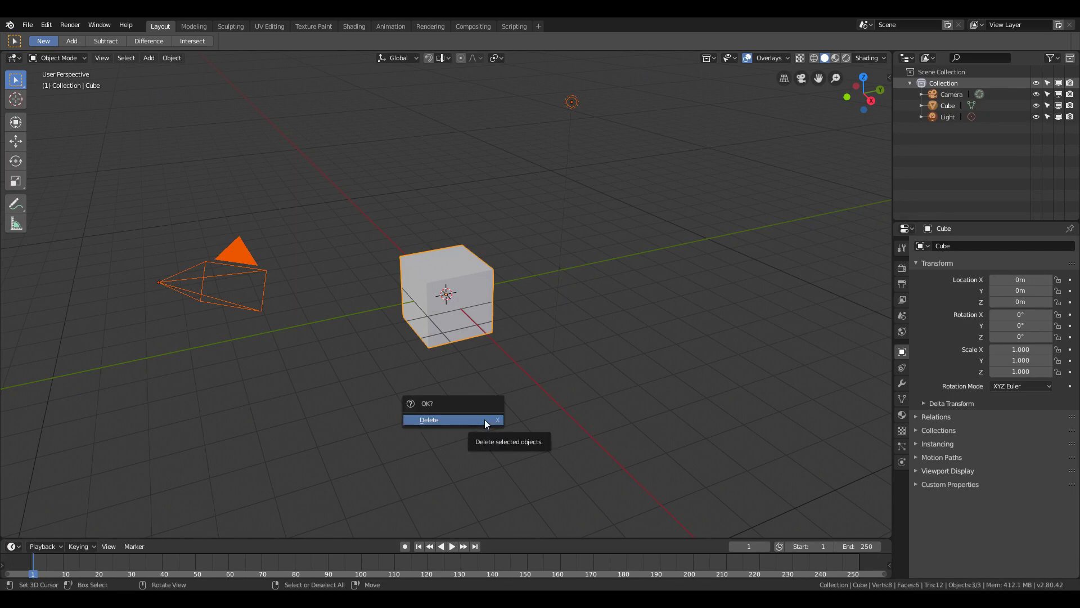
Delete the default objects and start adding a reference image from Top view
click(485, 420)
key(KP_7)
key(shift+a)
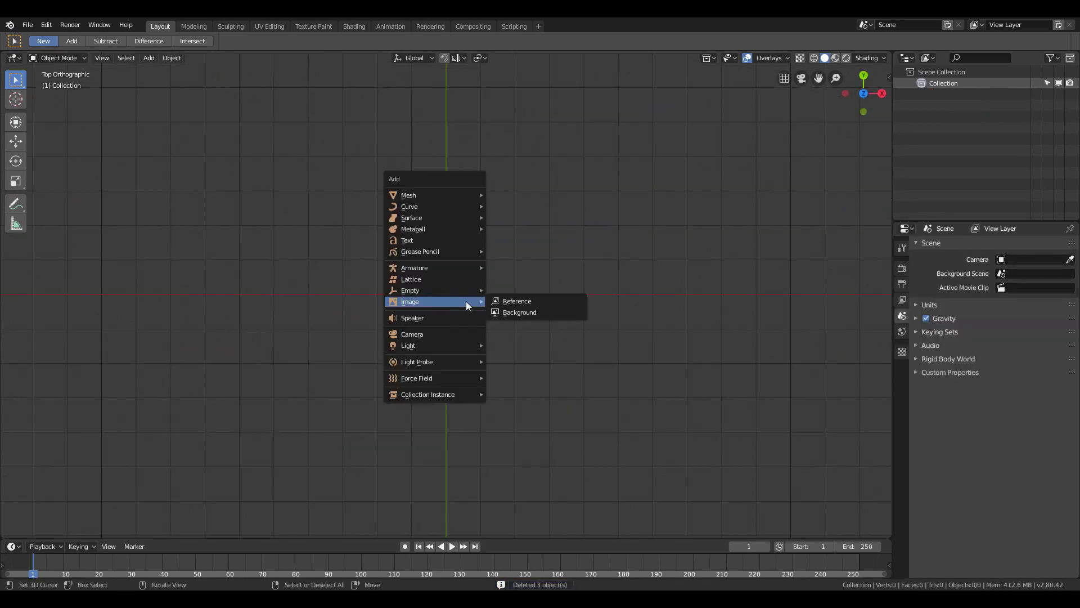
click(502, 304)
Browse into TUTORIALS/tutorial9 and pick floorplan.jpg as the reference image
click(647, 98)
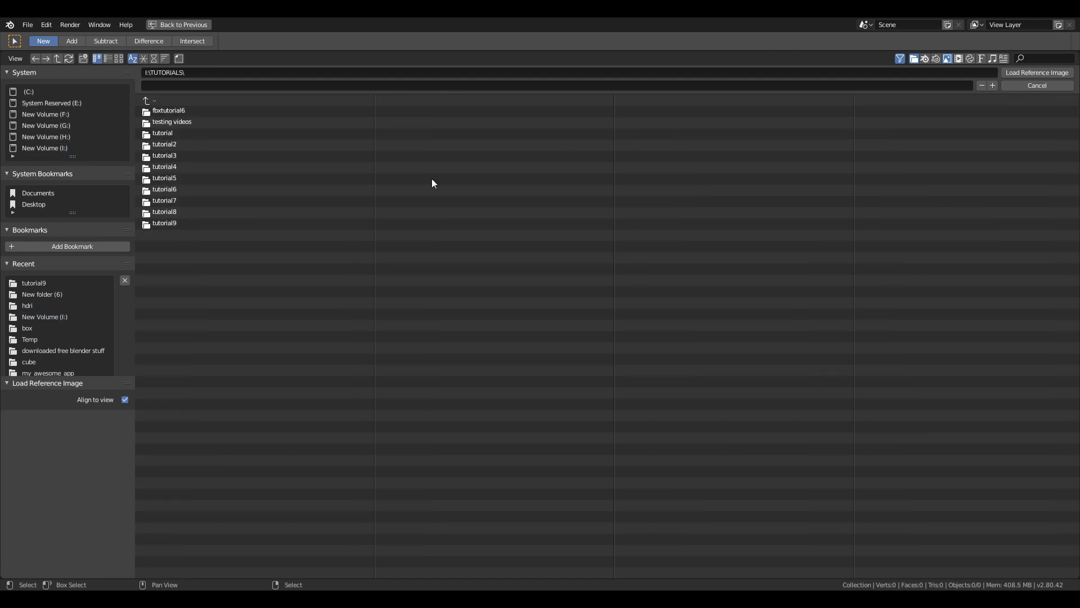
click(188, 217)
click(165, 99)
click(165, 222)
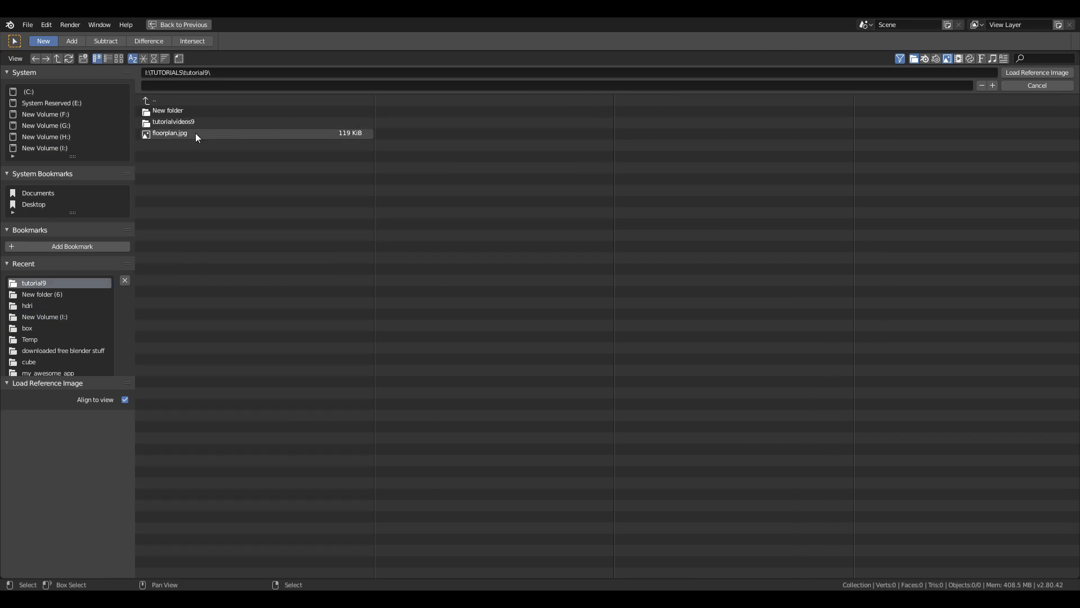
click(192, 132)
Load floorplan.jpg and hide the viewport grid and floor axis lines in Overlays
double_click(175, 134)
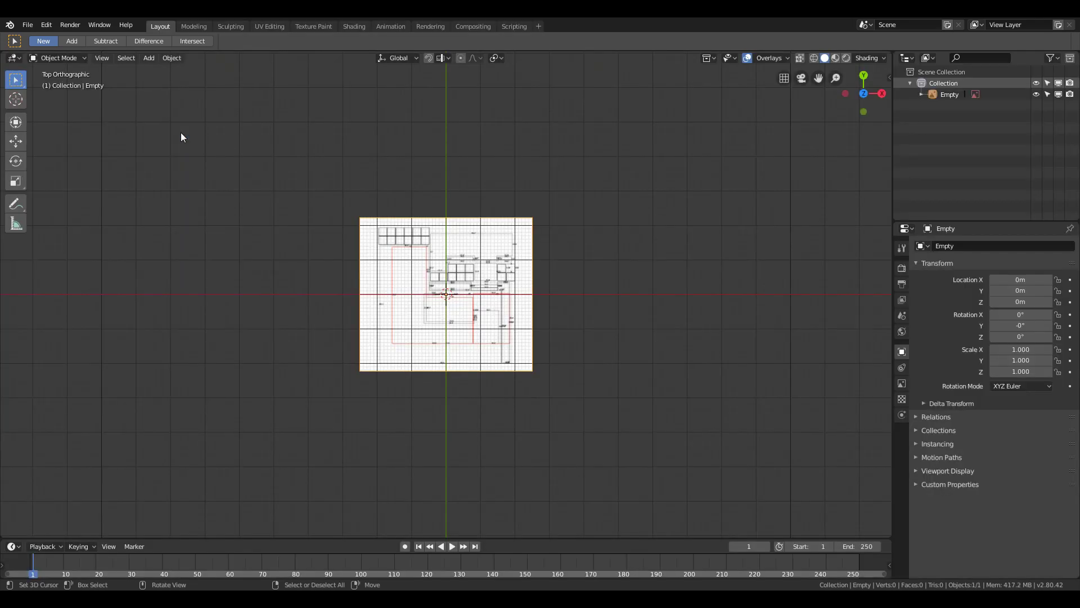
click(770, 58)
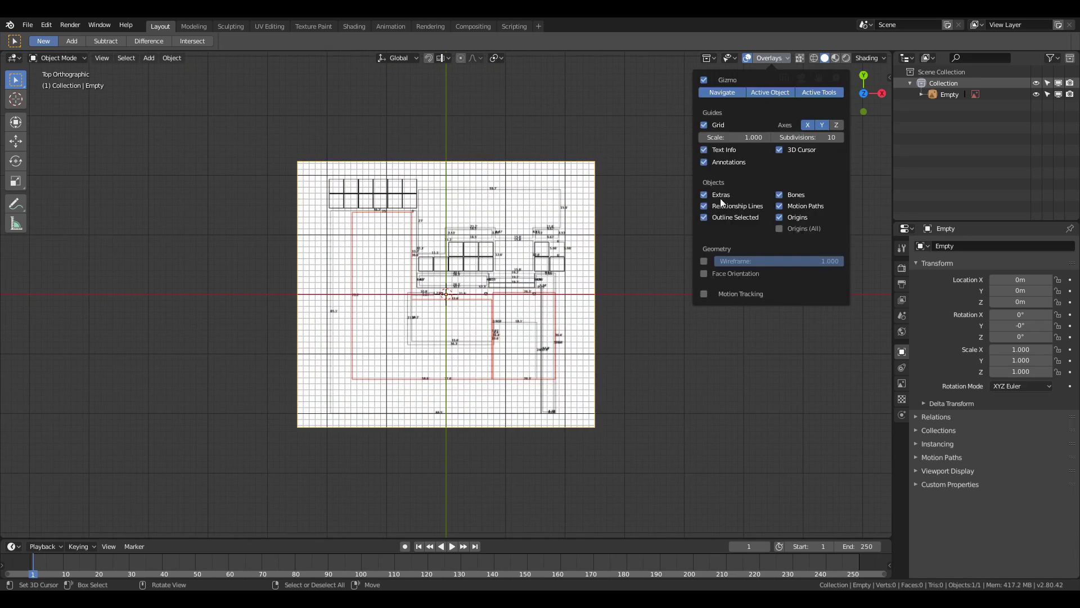
click(704, 123)
click(808, 125)
click(822, 123)
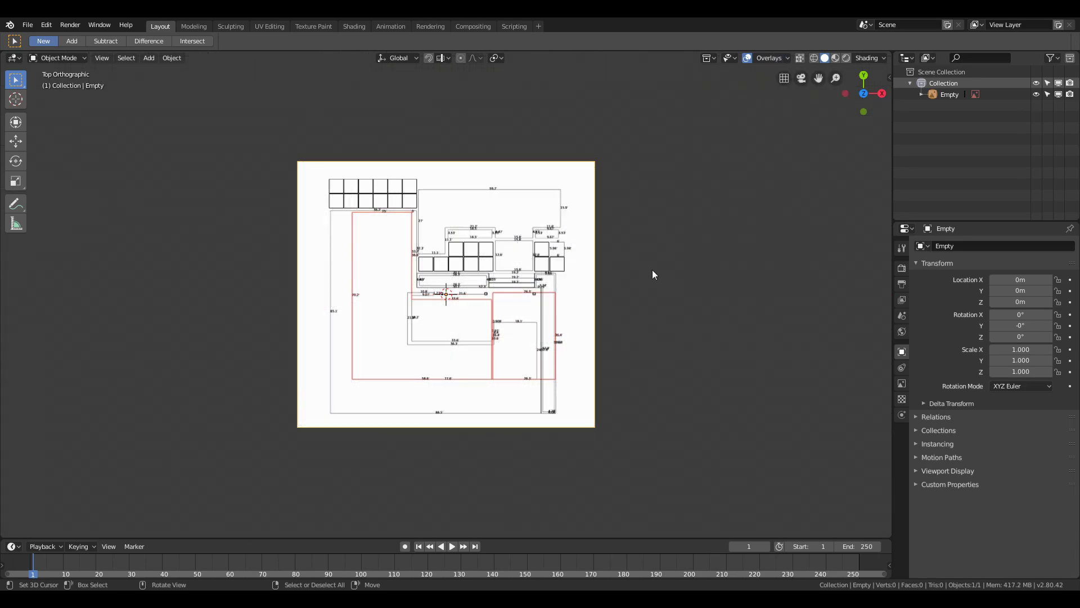
Add a cube mesh over the floor plan and enter Edit Mode on it
key(shift+a)
click(679, 177)
mouse_move(679, 176)
middle_down()
mouse_move(741, 319)
mouse_move(691, 243)
middle_up()
key(Tab)
Enable Edge Length overlay and set the scene Unit System to Imperial (6.56 ft edges)
click(770, 57)
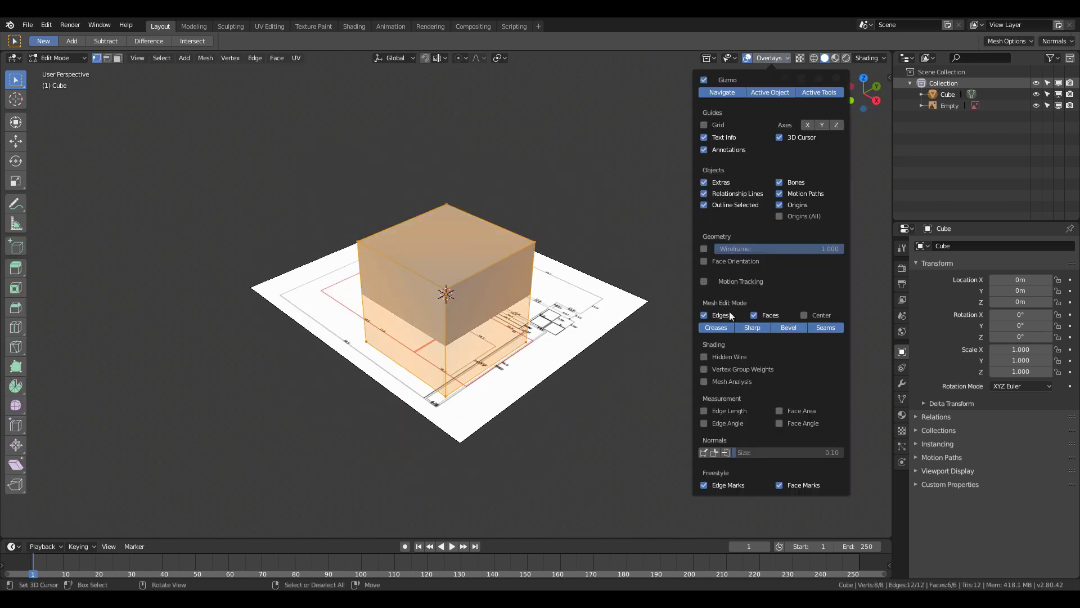
click(704, 411)
click(901, 315)
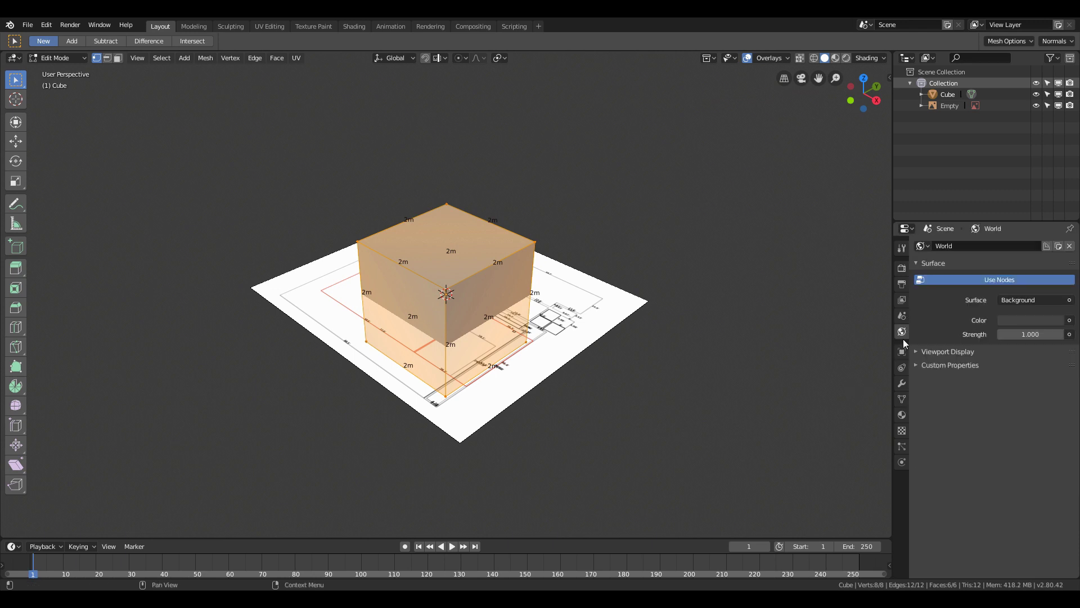
click(902, 315)
click(964, 304)
click(1052, 325)
In Top view with X-ray, delete the cube's top face vertices, leaving a flat face
key(KP_7)
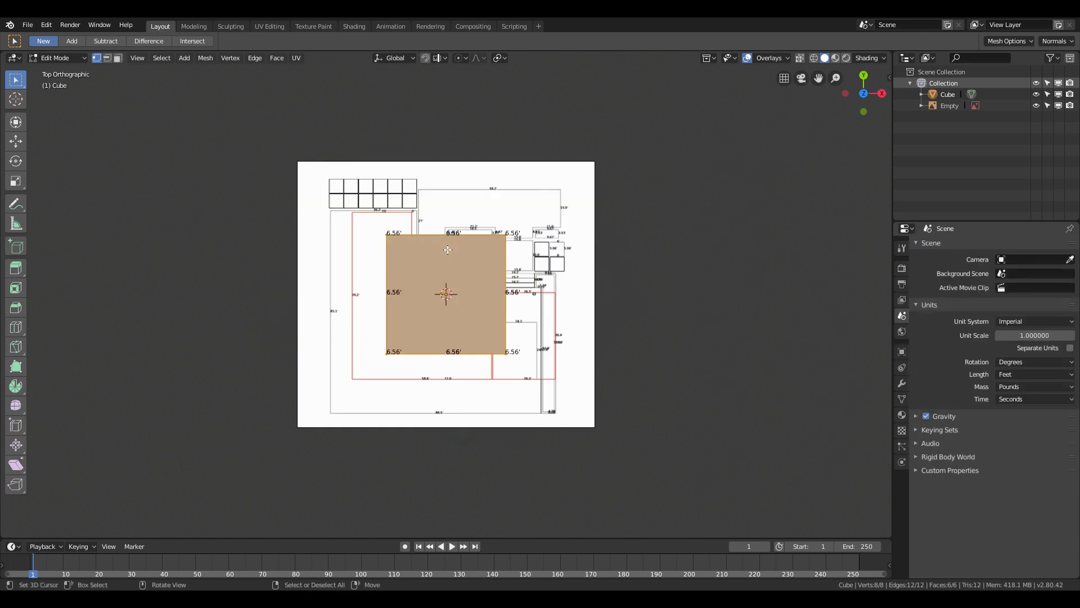
key(alt+z)
alt+click(498, 261)
key(x)
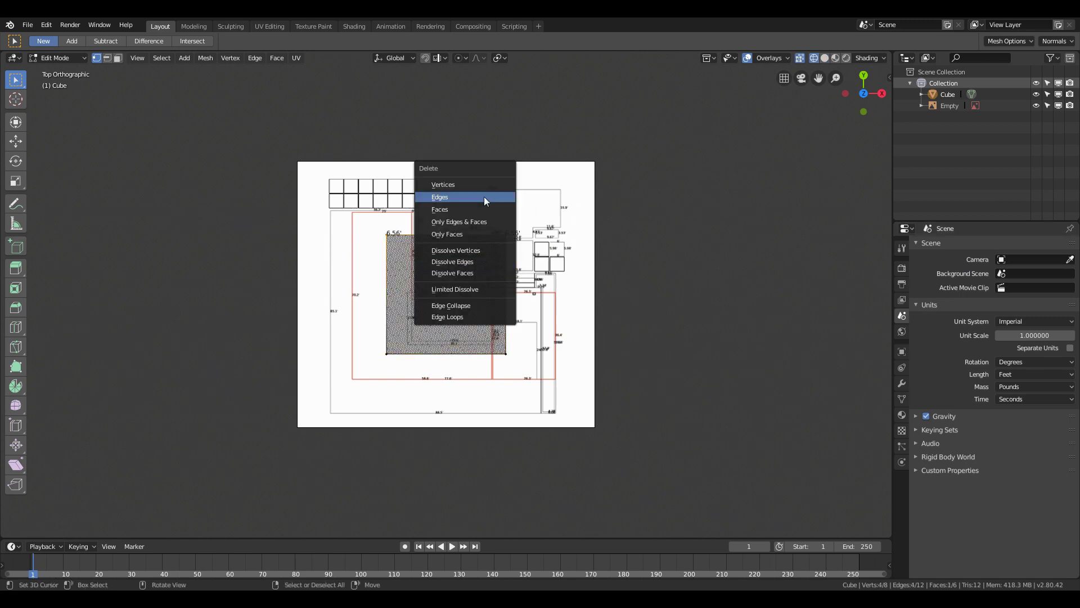
click(495, 183)
scroll(483, 408, up, 5)
Move the edge onto the bottom wall line and scale the face along X to the wall's length
key(g)
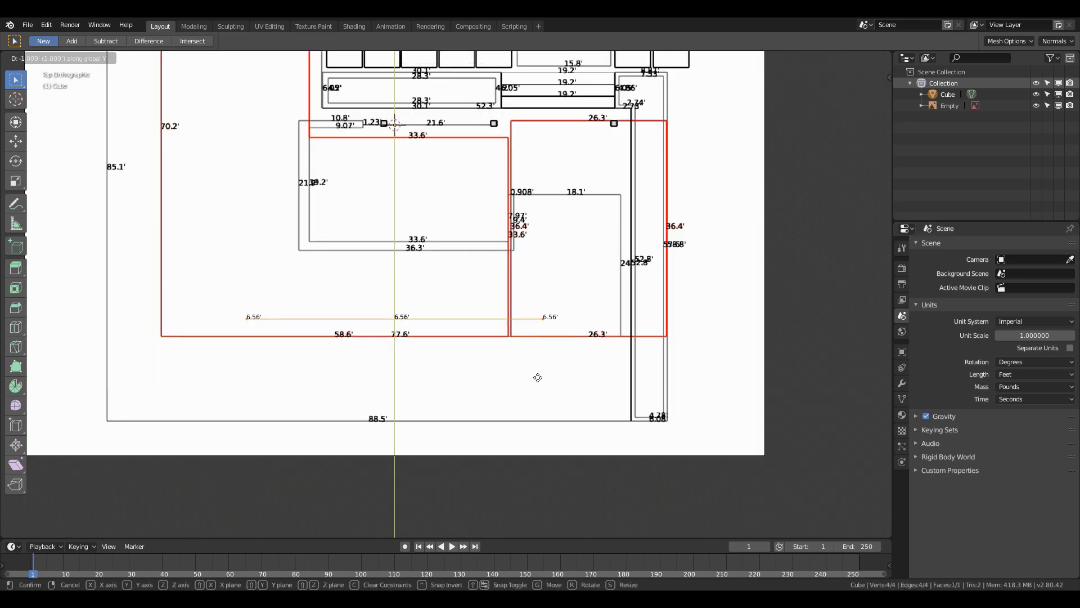
click(537, 390)
key(s)
key(x)
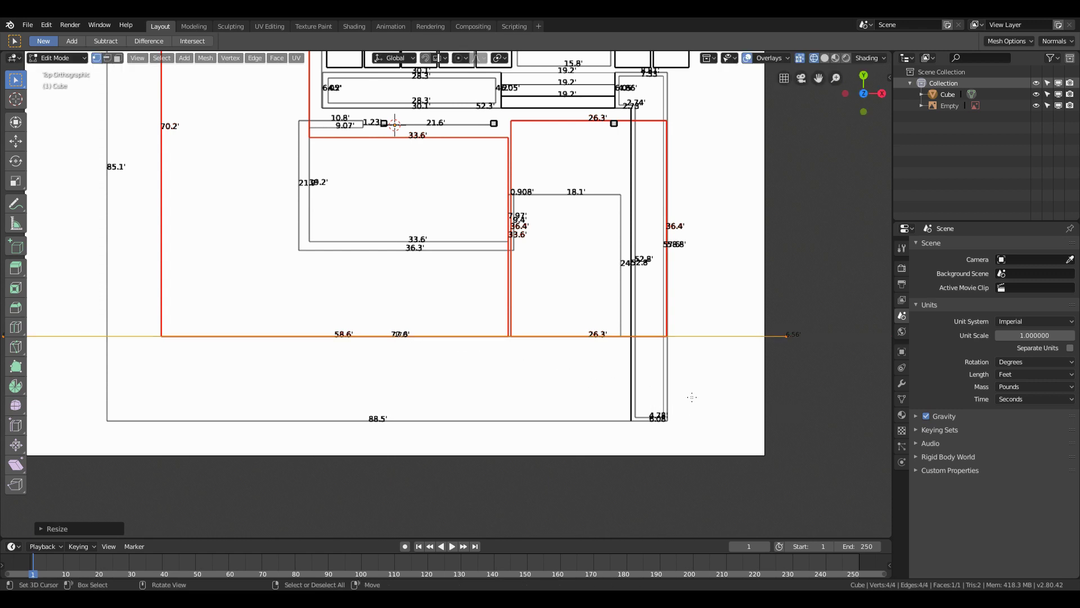
scroll(475, 457, up, 4)
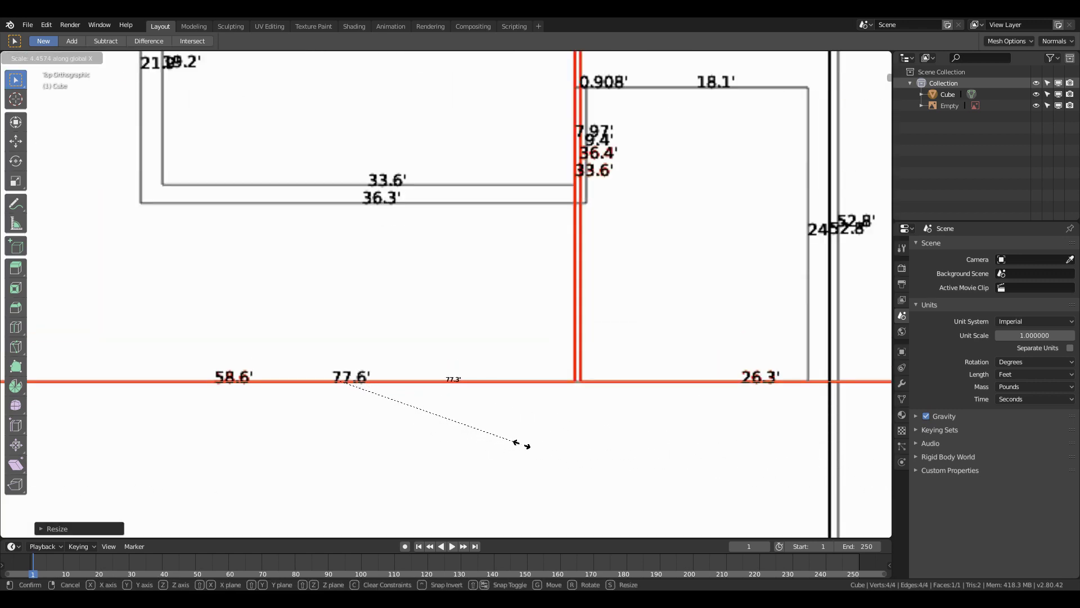
click(540, 442)
scroll(505, 441, down, 4)
Extrude the edge 0.6 feet into a wall strip and begin rescaling the floor plan image
shift+middle_drag(504, 441, 444, 427)
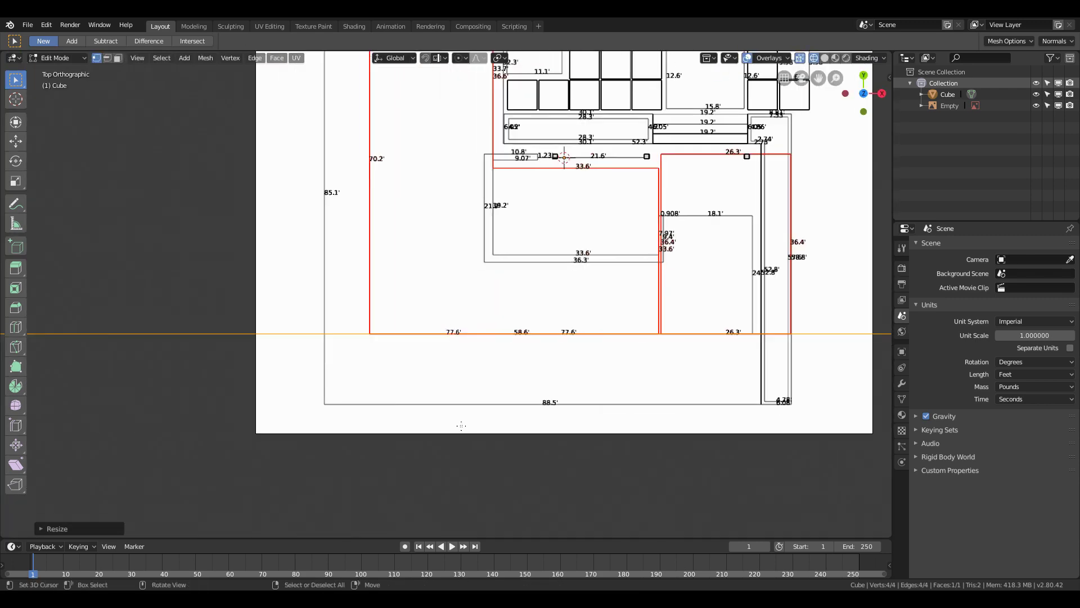
key(e)
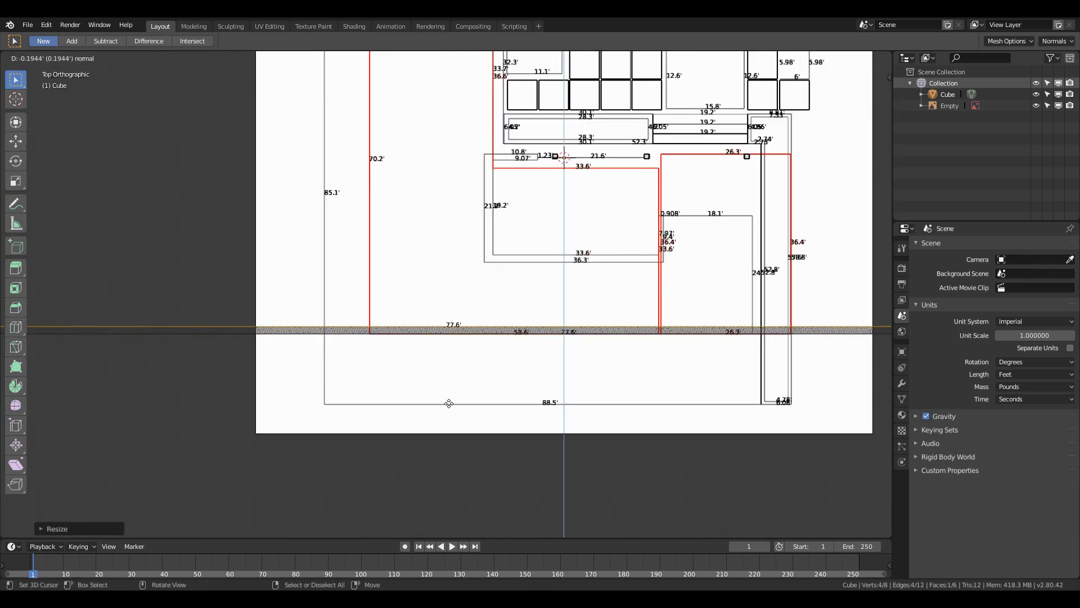
text(0.6)
key(Return)
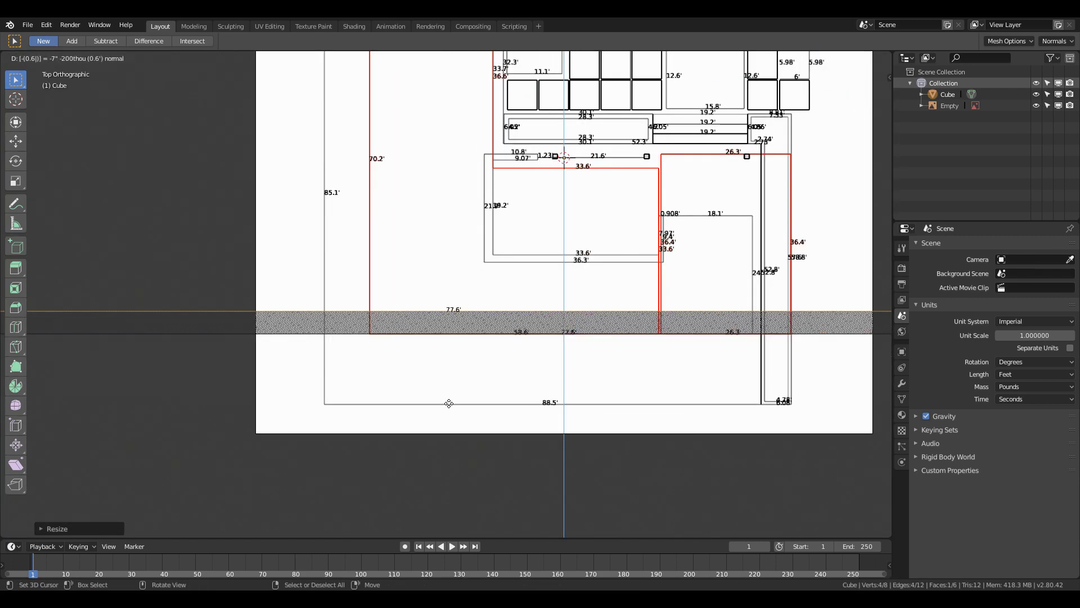
scroll(456, 435, down, 2)
scroll(485, 430, down, 6)
key(Tab)
click(485, 320)
key(s)
Roughly resize and move the floor plan and wall strip so they line up
click(254, 440)
key(s)
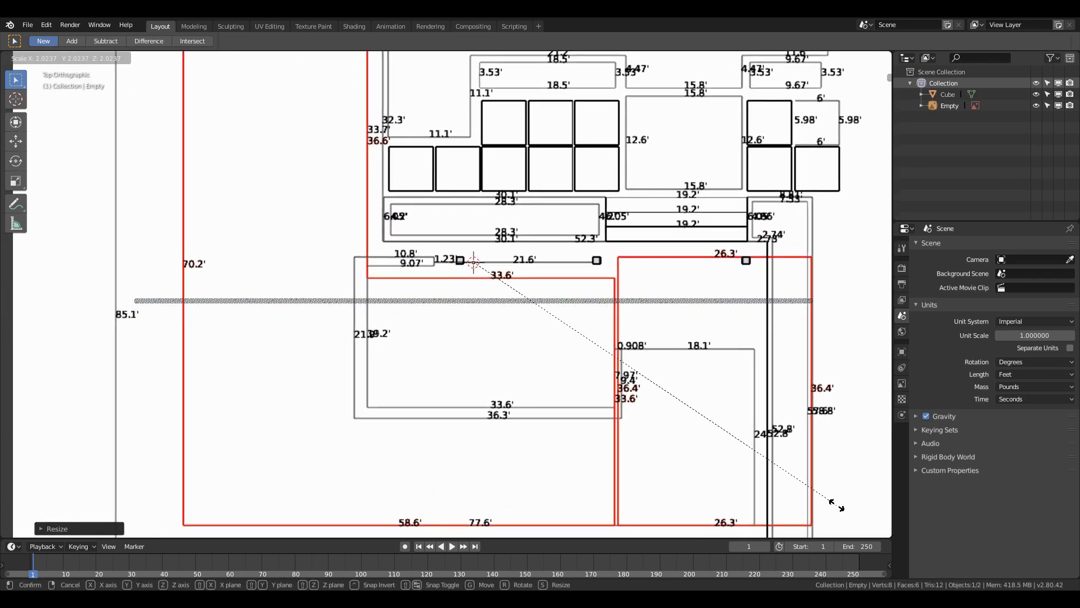
click(682, 410)
key(g)
click(639, 266)
scroll(541, 304, up, 5)
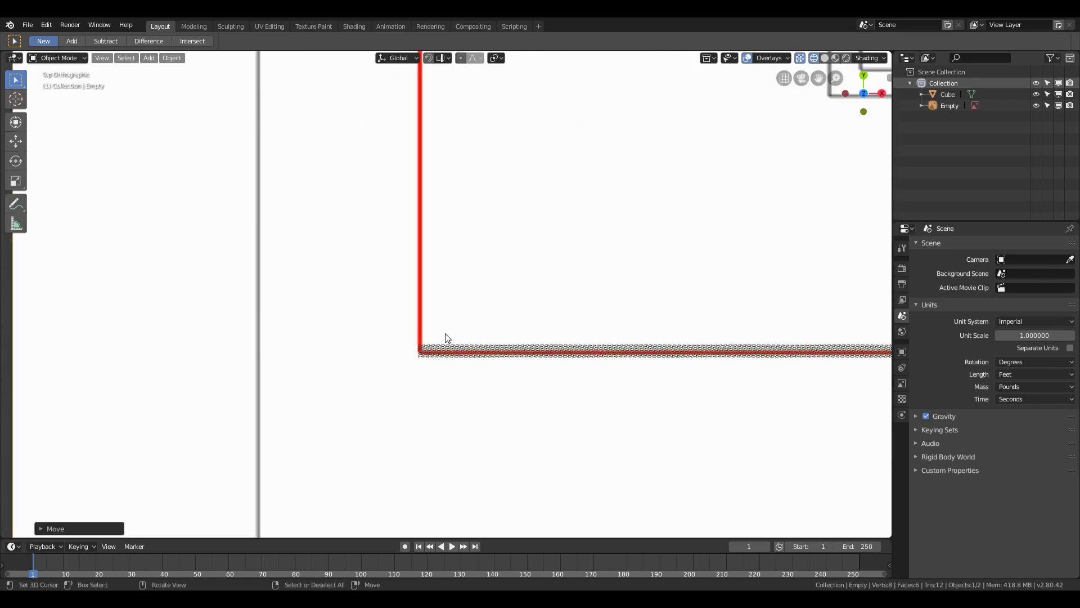
click(434, 361)
key(g)
click(394, 342)
Snap the 3D cursor to the wall's bottom-left corner and set the pivot to 3D Cursor
key(Tab)
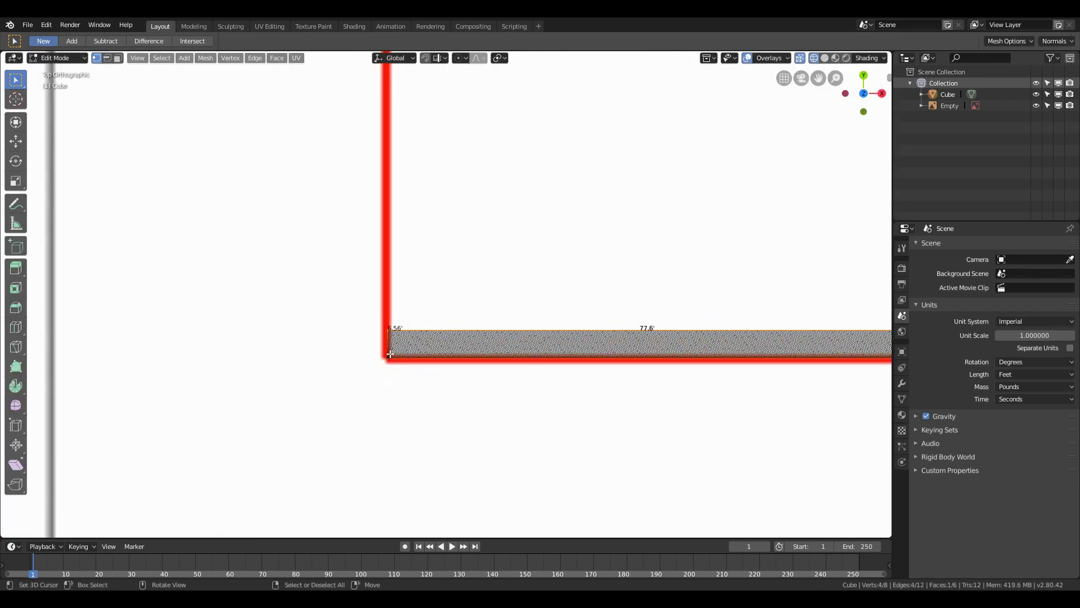
click(645, 328)
key(shift+s)
click(420, 471)
click(439, 58)
click(494, 104)
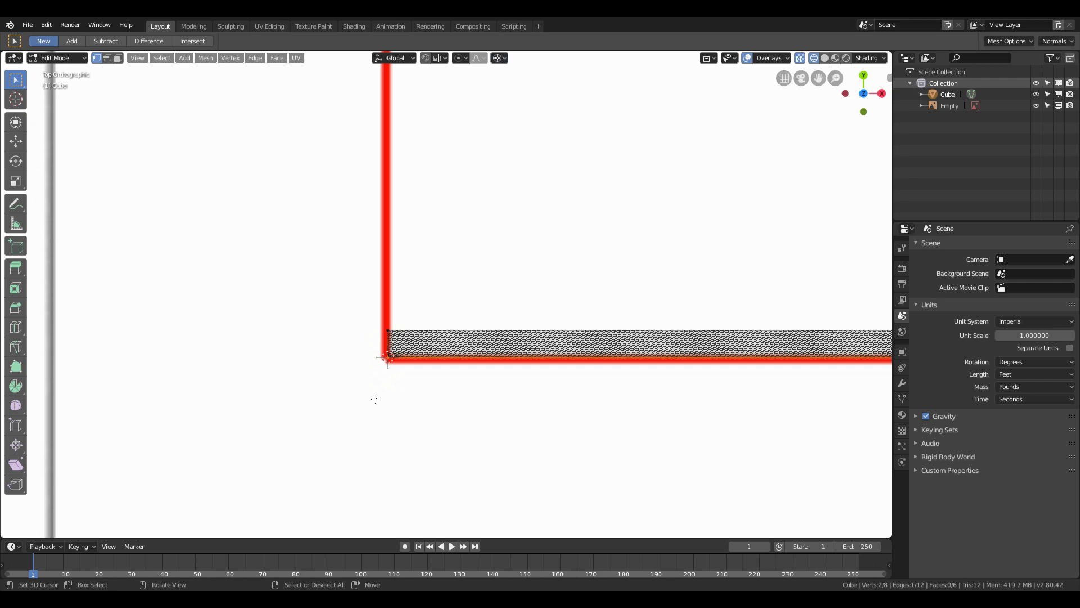
key(Tab)
scroll(465, 405, down, 3)
scroll(668, 367, down, 2)
scroll(485, 371, down, 2)
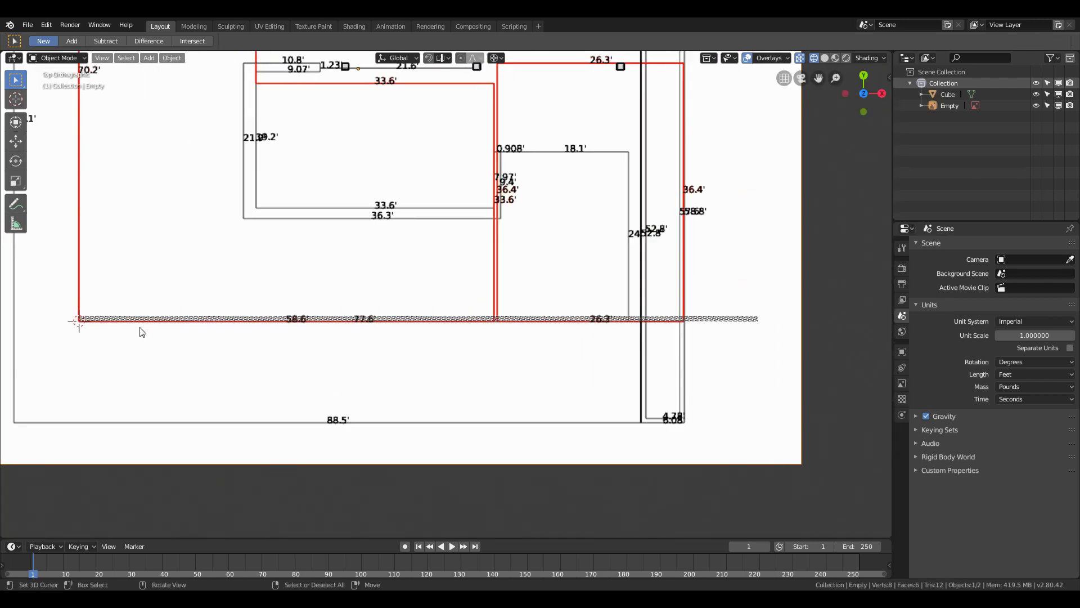
Scale the floor plan around the wall corner until the drawing matches the 77.6-foot strip
click(495, 67)
click(498, 102)
key(s)
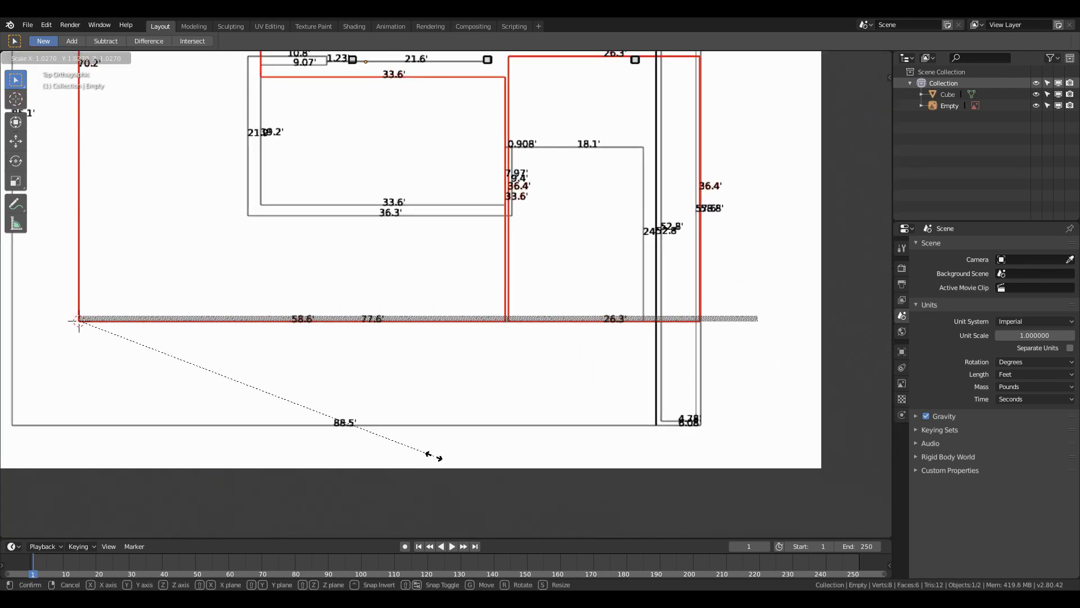
key(Escape)
key(s)
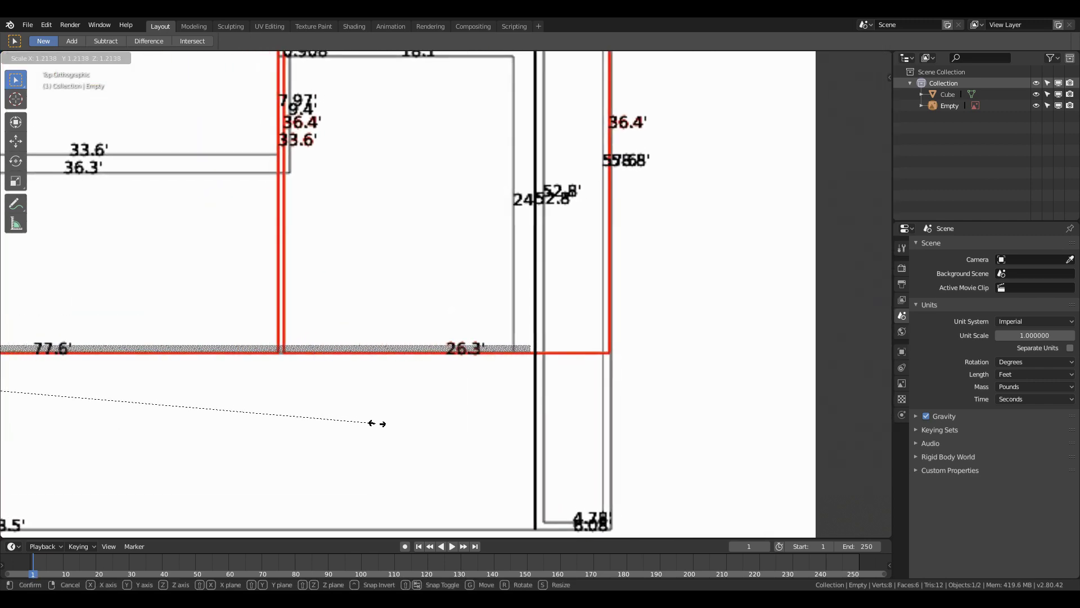
click(417, 431)
scroll(418, 430, down, 3)
shift+middle_drag(349, 403, 507, 393)
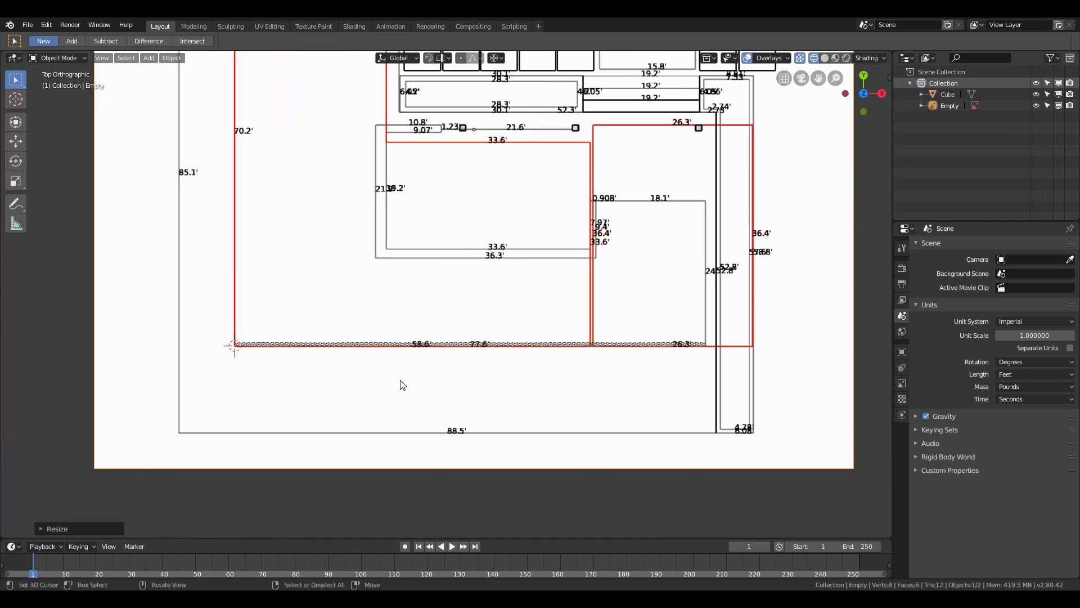
Switch to solid shading, nudge the wall into place and enter Edit Mode in perspective
click(394, 345)
key(z)
click(475, 344)
middle_drag(475, 344, 476, 321)
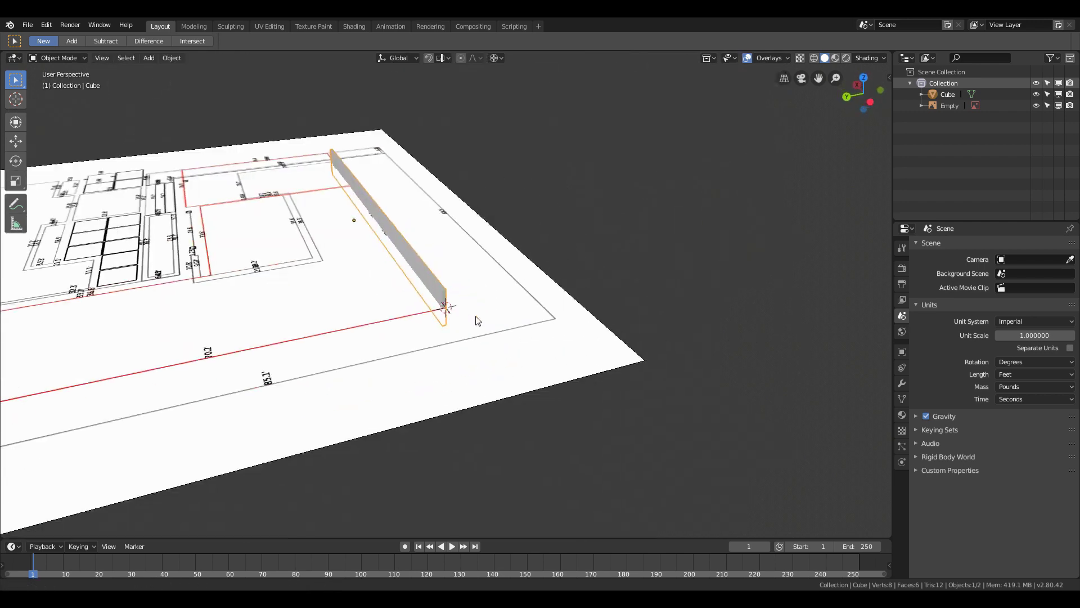
scroll(475, 320, up, 4)
key(g)
click(518, 284)
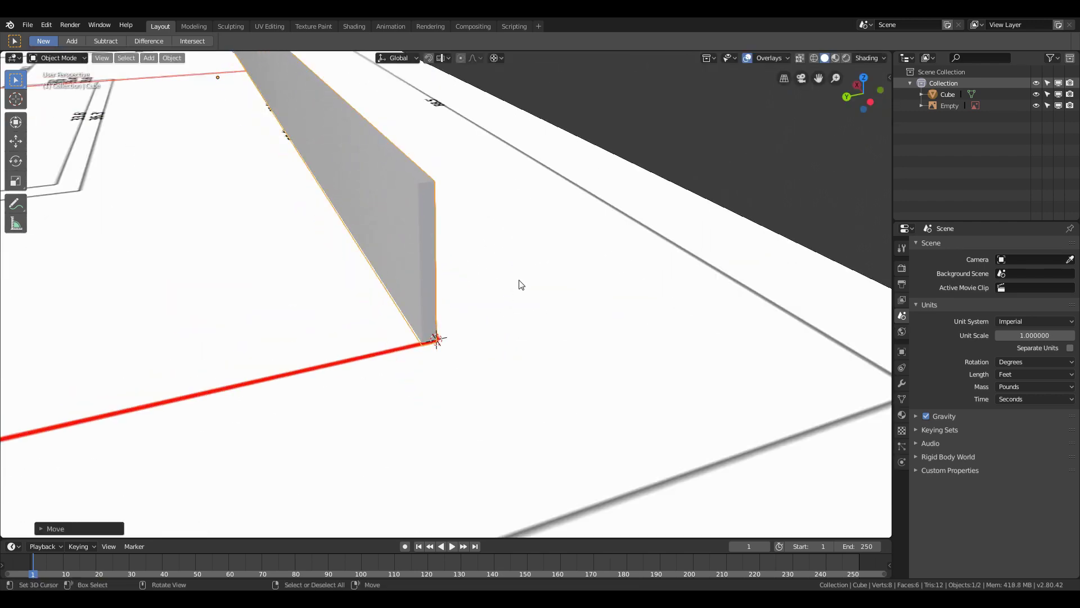
key(Tab)
scroll(520, 284, down, 3)
middle_drag(518, 285, 458, 285)
scroll(378, 230, up, 2)
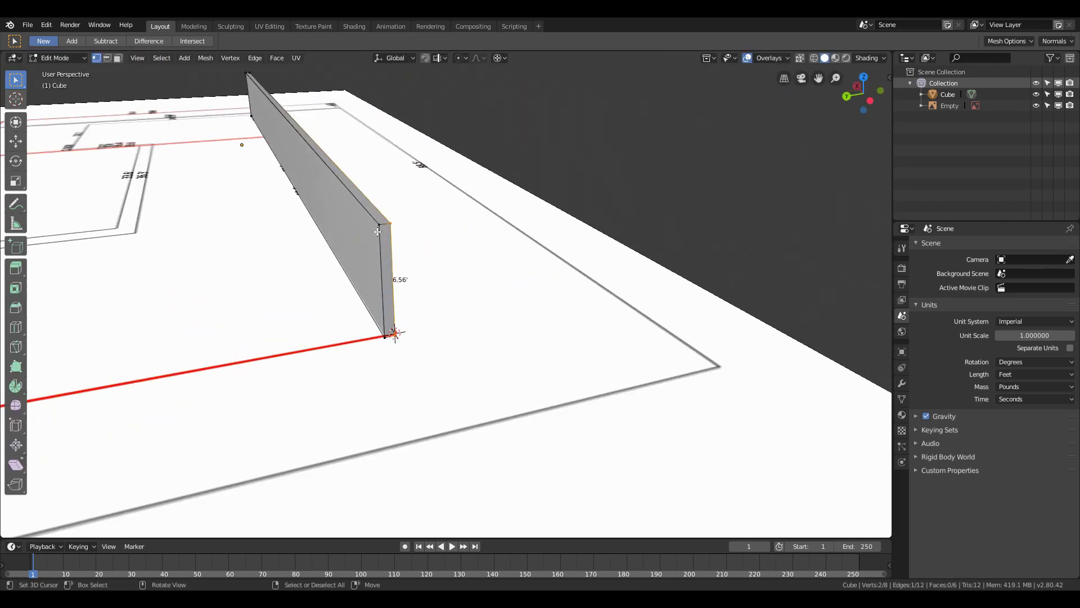
Select the wall's top face, raise it along Z to full height, and apply a brown matcap
click(118, 58)
shift+middle_drag(473, 211, 501, 250)
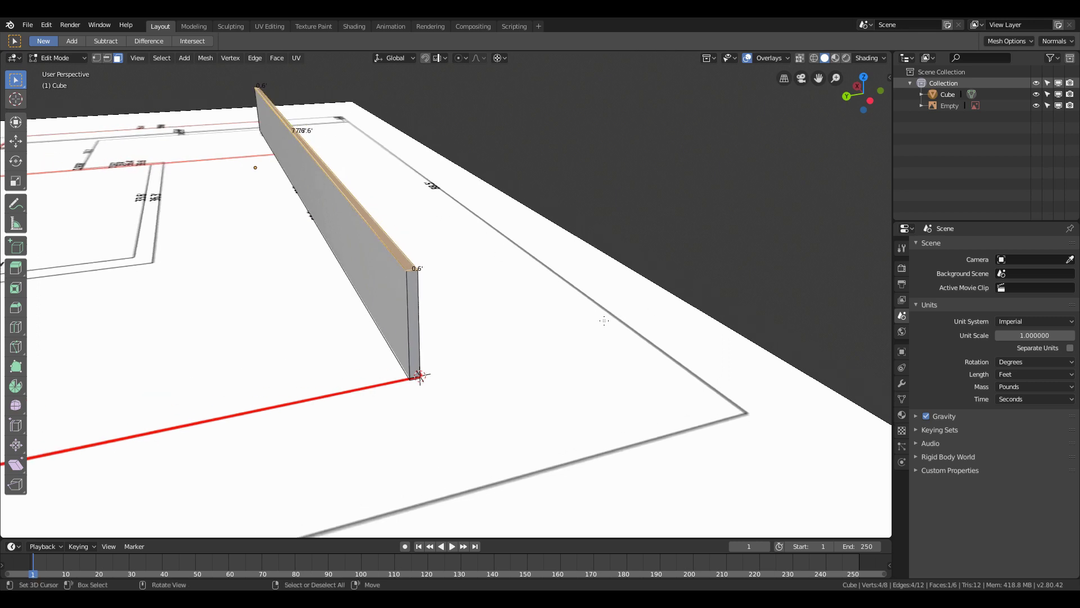
text(gz)
text(1)
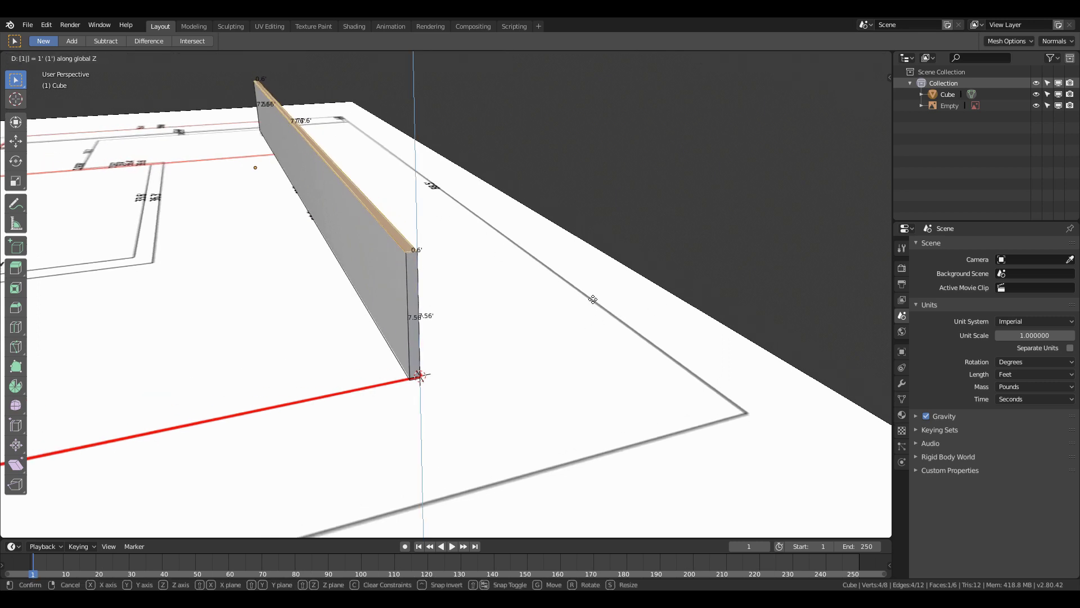
key(BackSpace)
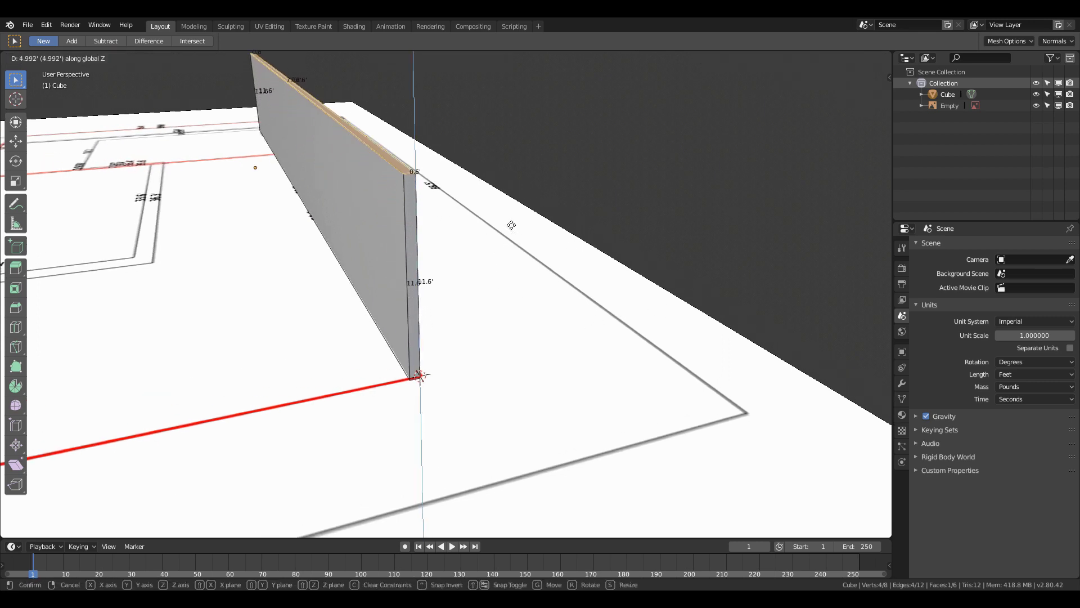
click(536, 203)
scroll(535, 225, down, 5)
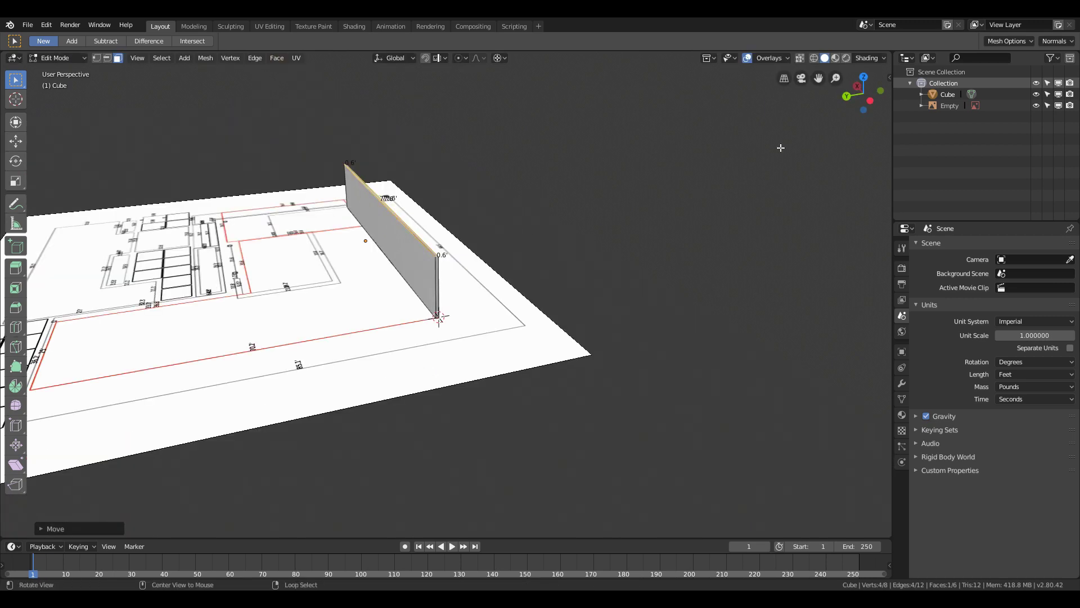
click(878, 57)
click(856, 116)
click(735, 188)
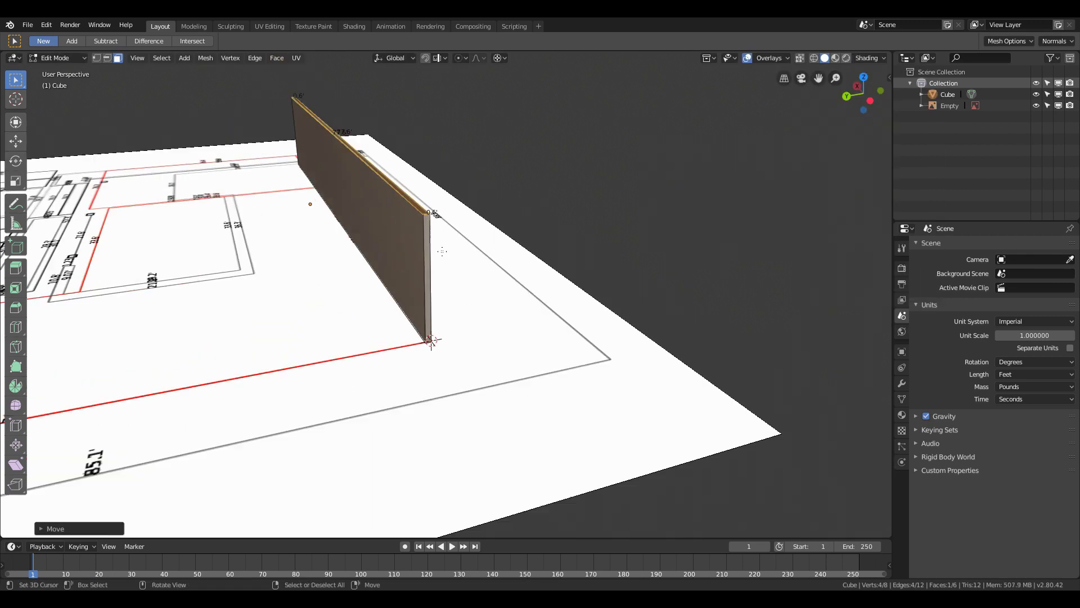
In Top view, loop cut the wall and slide the cut along X to the outline corner
middle_drag(590, 254, 422, 253)
key(KP_7)
scroll(497, 304, up, 3)
scroll(391, 310, up, 2)
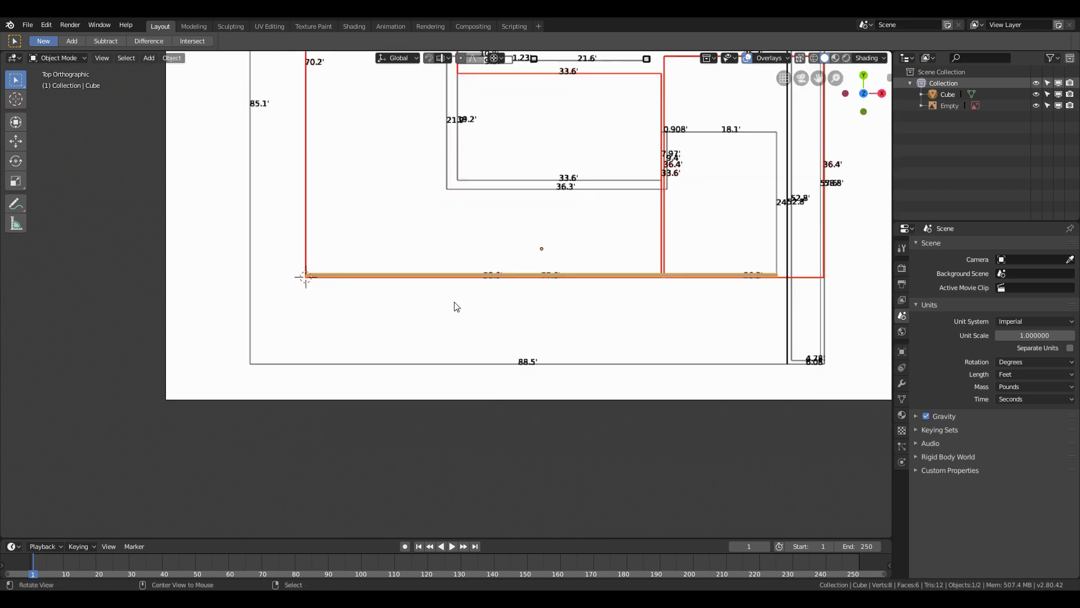
scroll(400, 341, up, 2)
shift+middle_drag(401, 340, 445, 341)
key(ctrl+r)
click(363, 352)
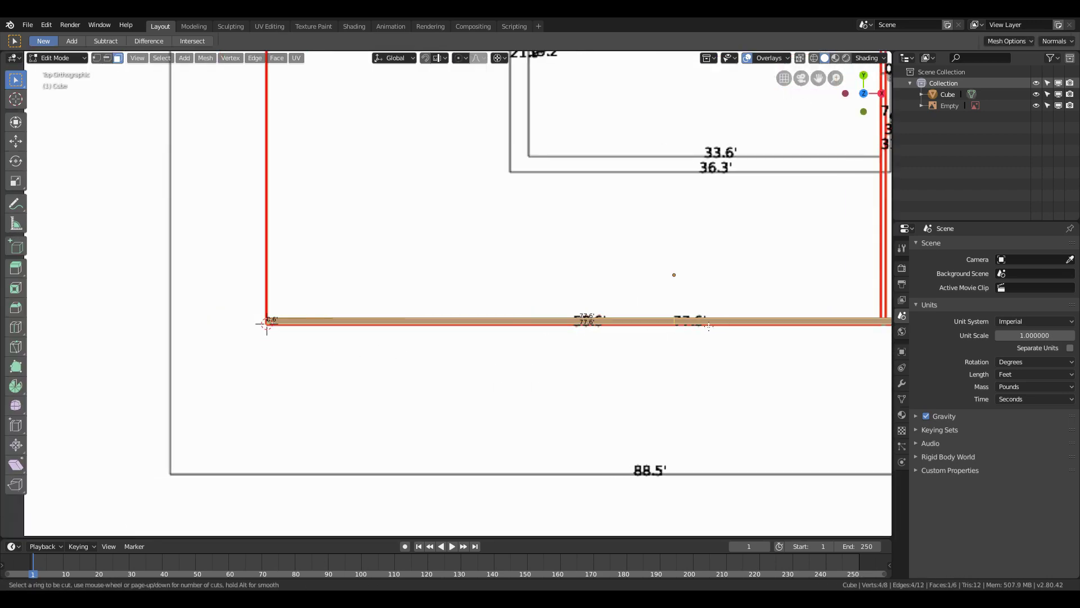
click(363, 352)
scroll(363, 352, up, 2)
key(g)
key(g)
click(381, 417)
key(g)
key(x)
click(411, 425)
Box-select the wall's end vertices and extrude a new wall section along the red outline
key(alt+a)
key(b)
drag(390, 352, 390, 353)
scroll(390, 353, down, 3)
scroll(381, 338, down, 3)
key(e)
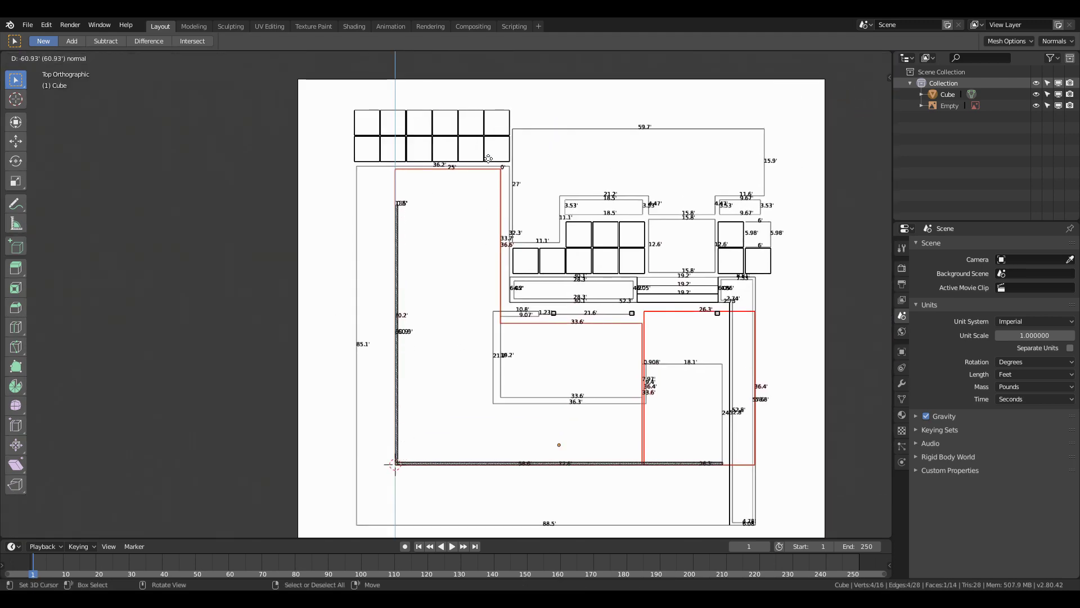
click(477, 295)
scroll(477, 295, up, 4)
key(g)
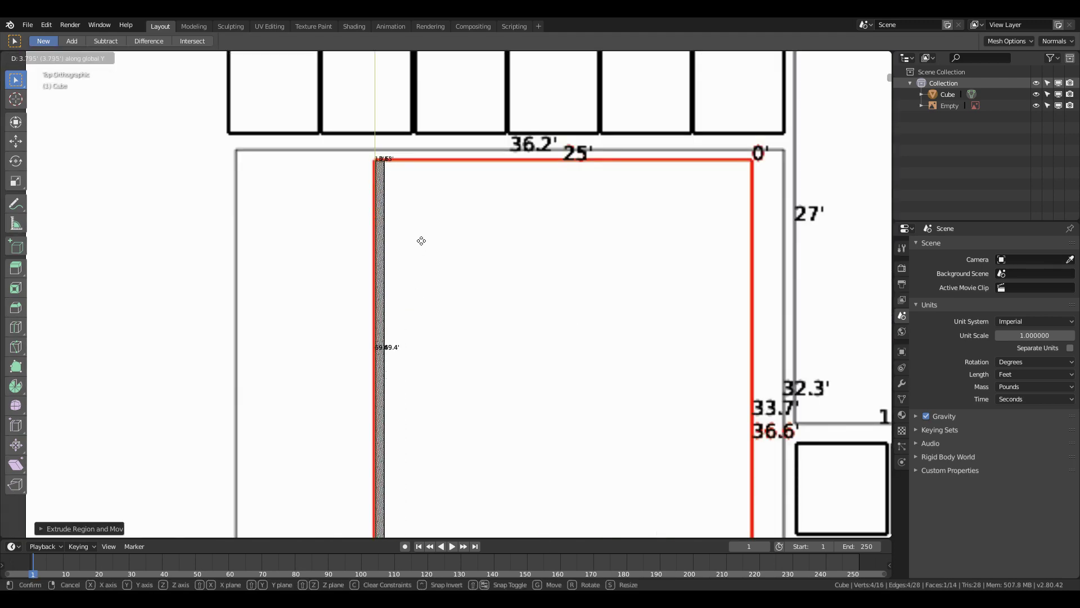
click(423, 238)
scroll(605, 399, down, 4)
scroll(605, 399, up, 3)
Pan around the floor plan to inspect the lower-right and upper rooms
shift+middle_drag(605, 398, 621, 443)
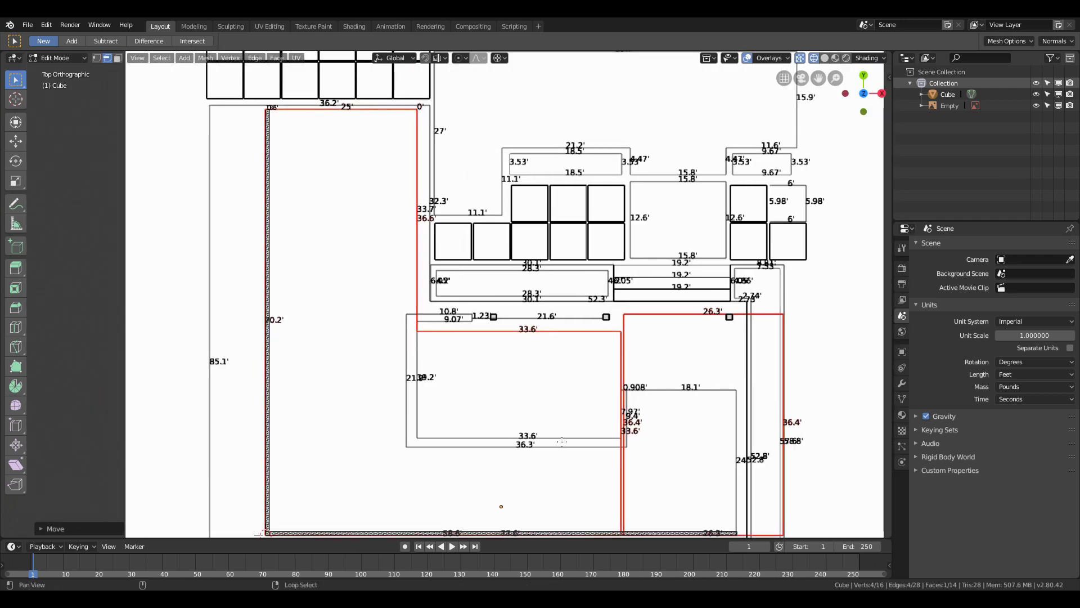
mouse_move(633, 497)
shift+middle_down()
mouse_move(410, 312)
mouse_move(535, 338)
shift+middle_up()
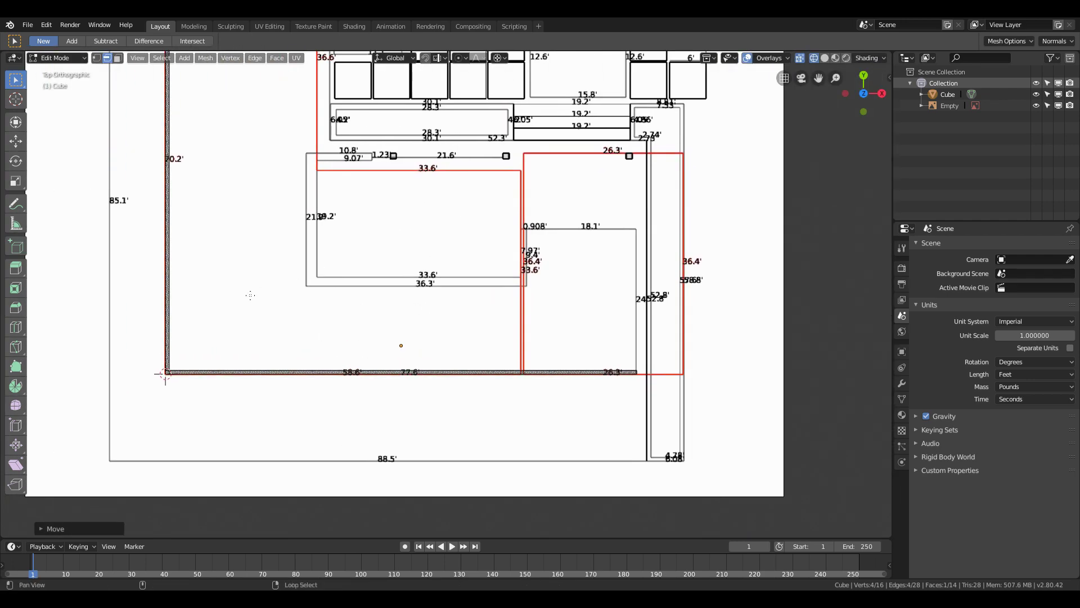
mouse_move(248, 294)
shift+middle_down()
mouse_move(325, 402)
mouse_move(332, 452)
shift+middle_up()
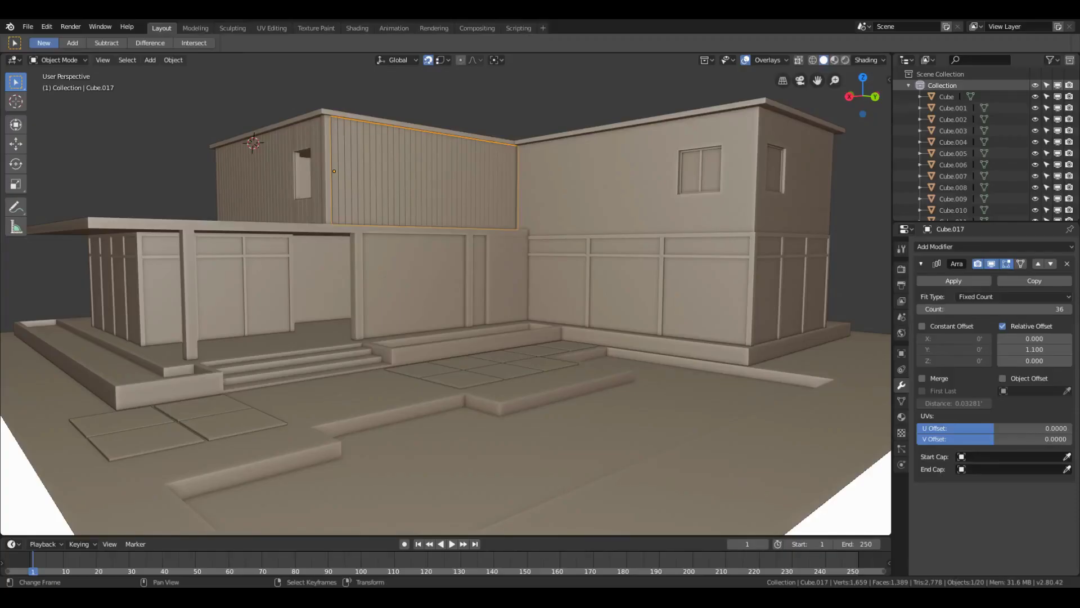
scroll(565, 375, down, 2)
scroll(479, 319, down, 3)
Set the World colour input to an Environment Texture
click(900, 333)
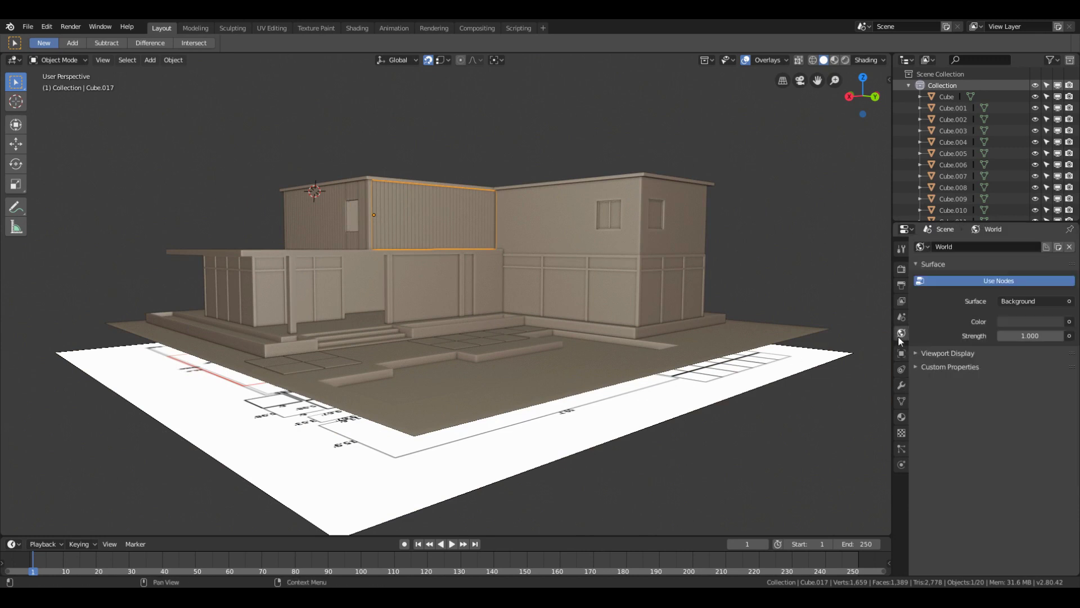
click(1069, 323)
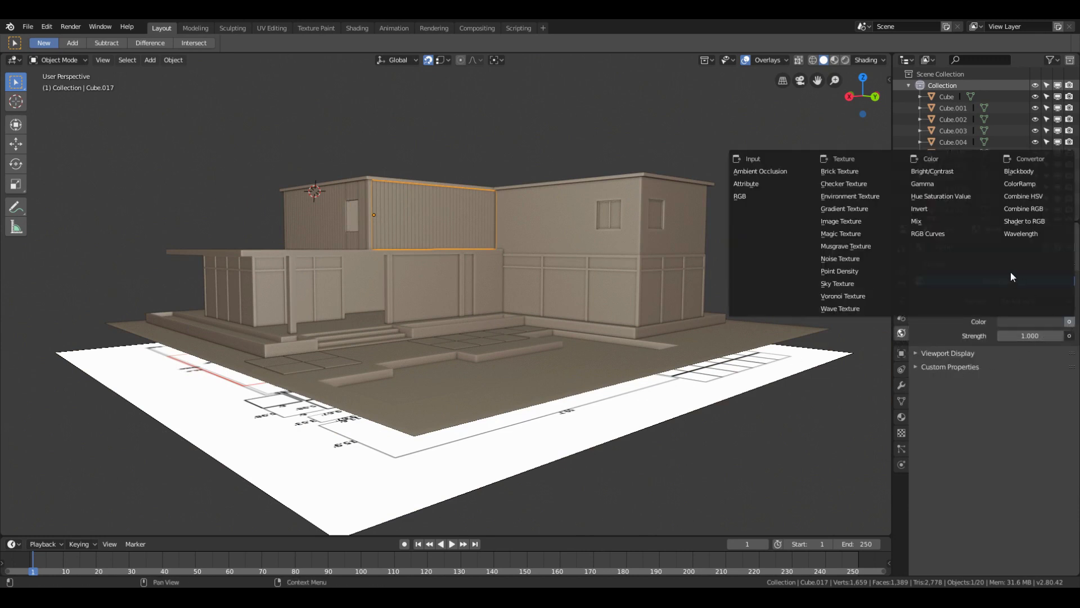
click(844, 184)
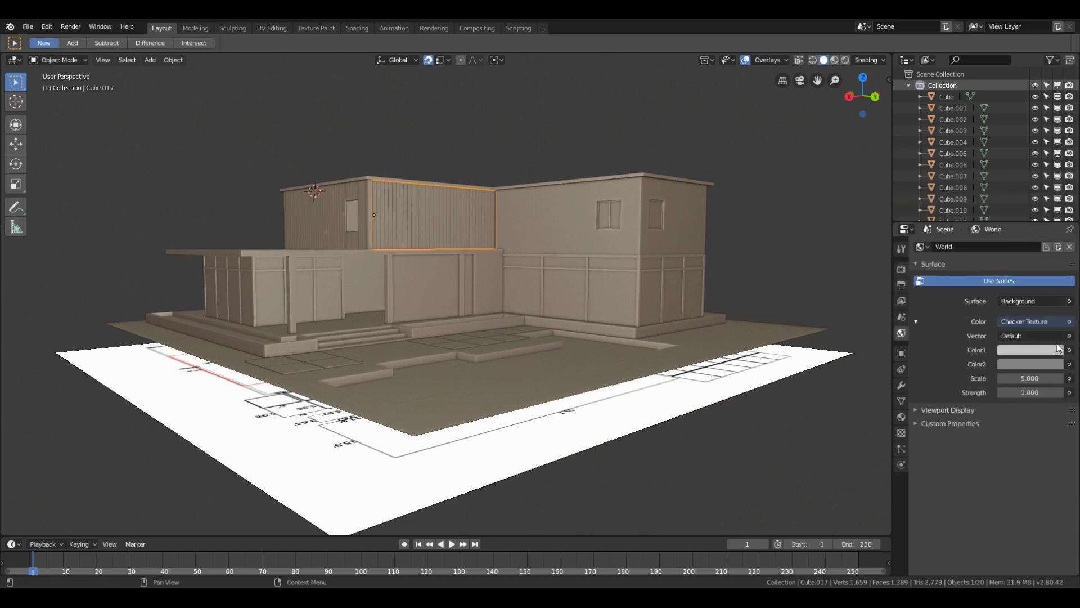
click(1069, 325)
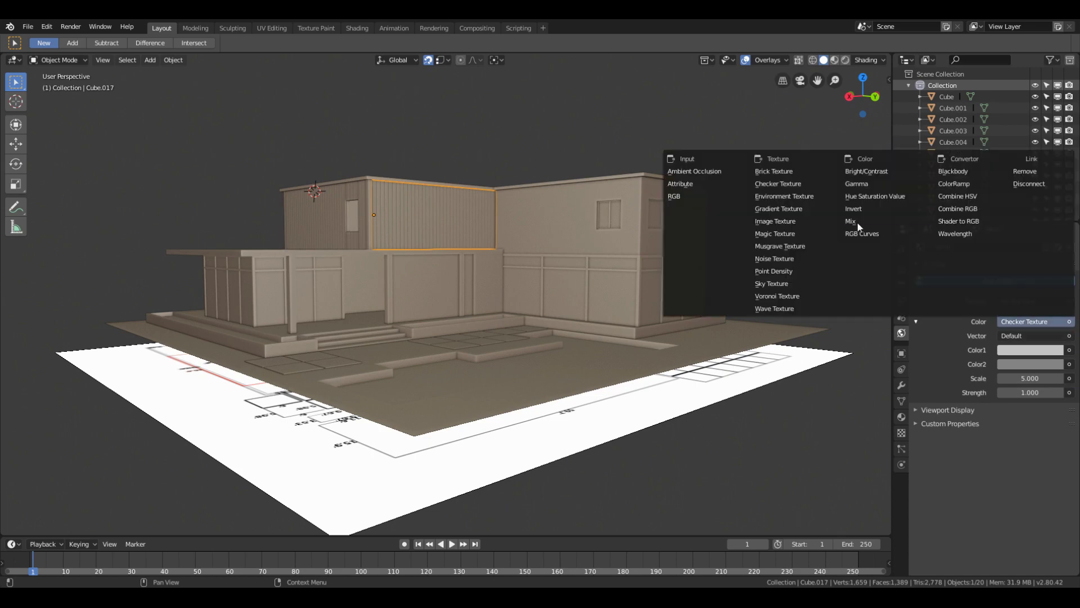
click(807, 196)
Load a canada_montreal HDR from the hdri folder and switch to Rendered shading
click(1058, 338)
click(56, 128)
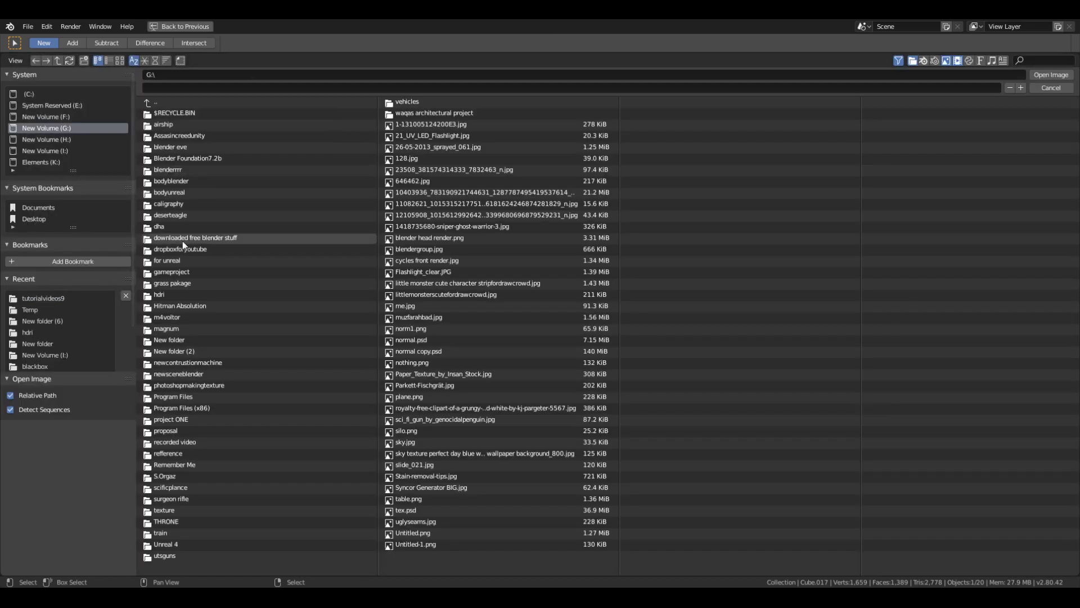
click(27, 332)
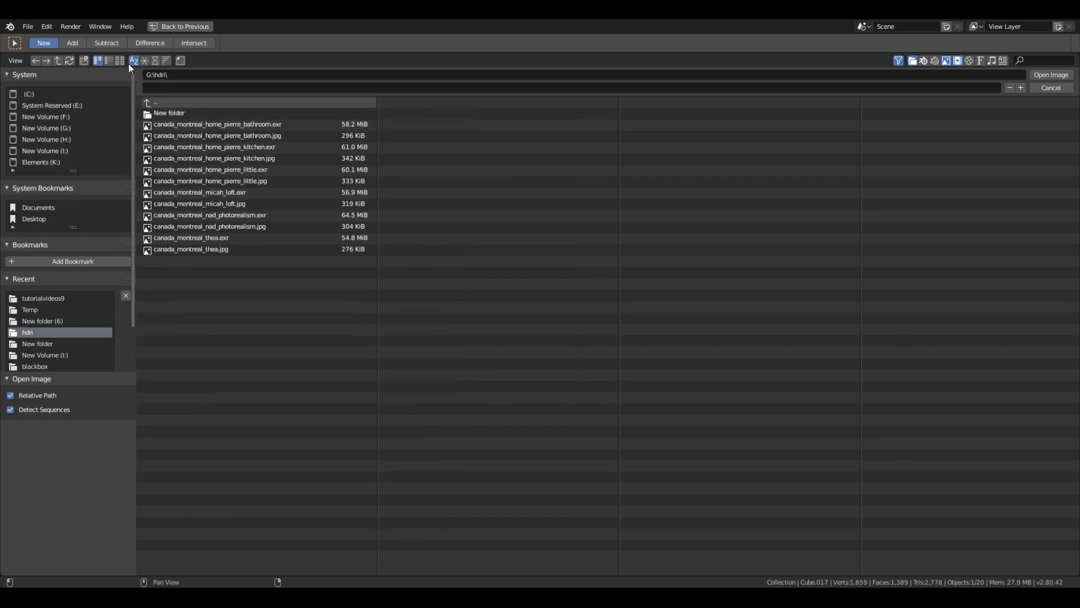
click(120, 60)
double_click(355, 237)
key(z)
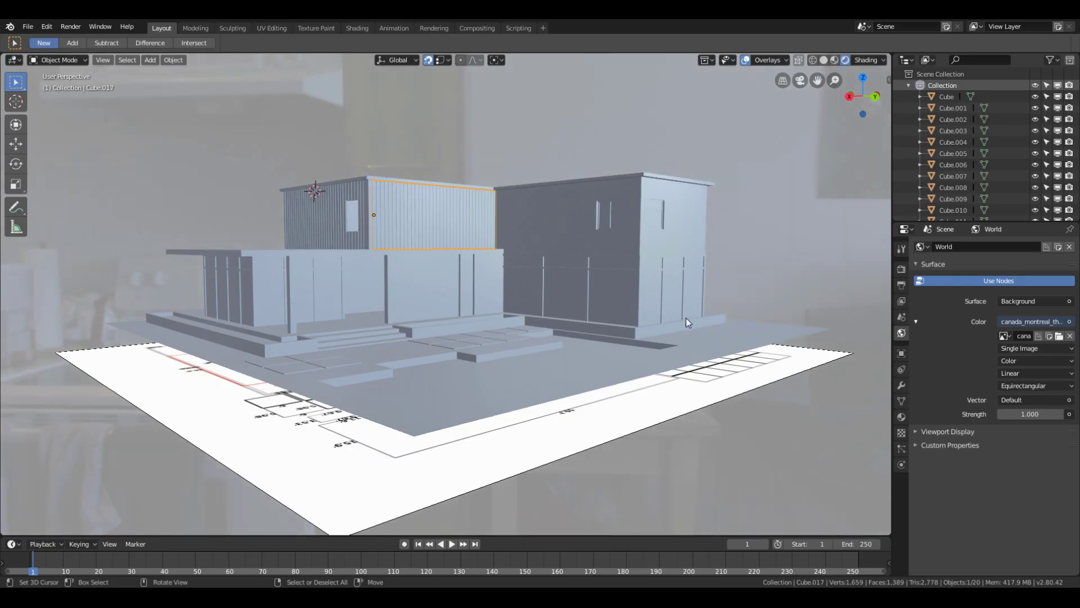
Feed Texture Coordinate into a Mapping node on the HDR and drag Rotation Z to show the doorway
click(1069, 400)
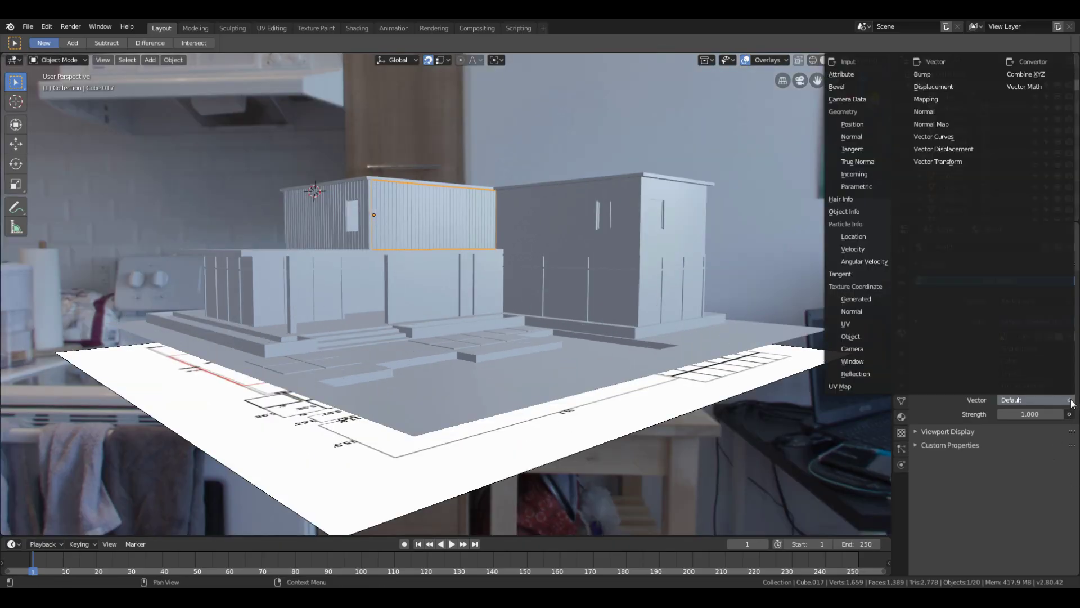
click(951, 100)
scroll(1052, 503, down, 2)
click(1068, 510)
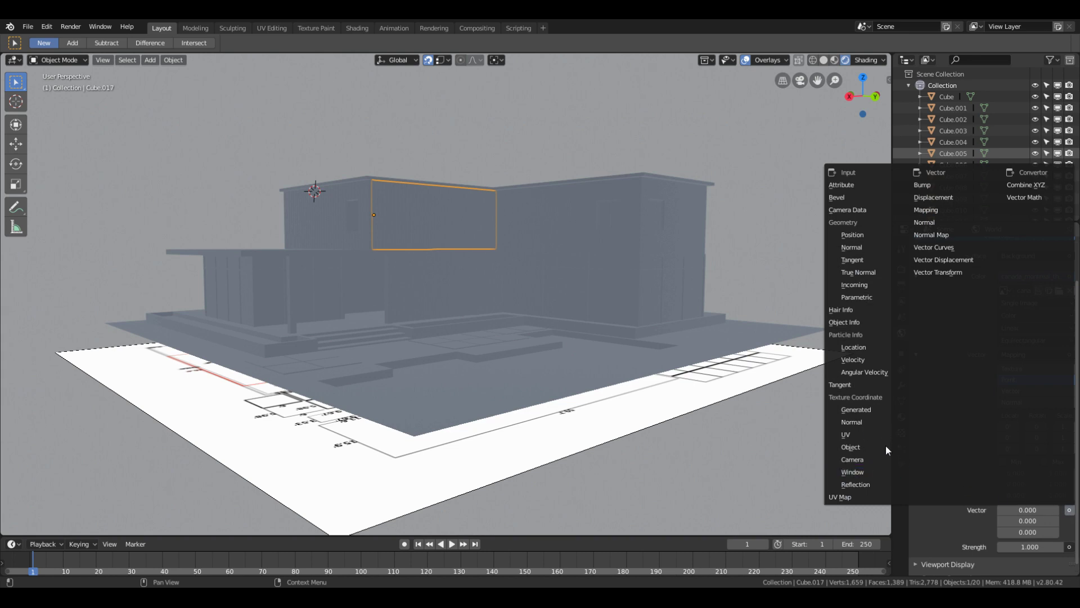
click(884, 412)
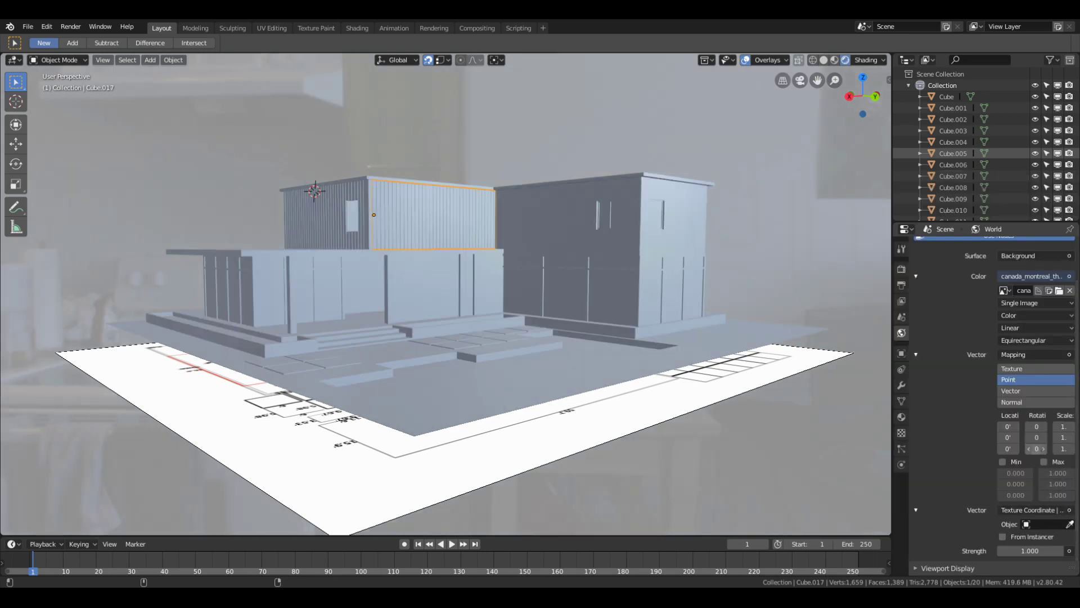
drag(1037, 448, 1047, 449)
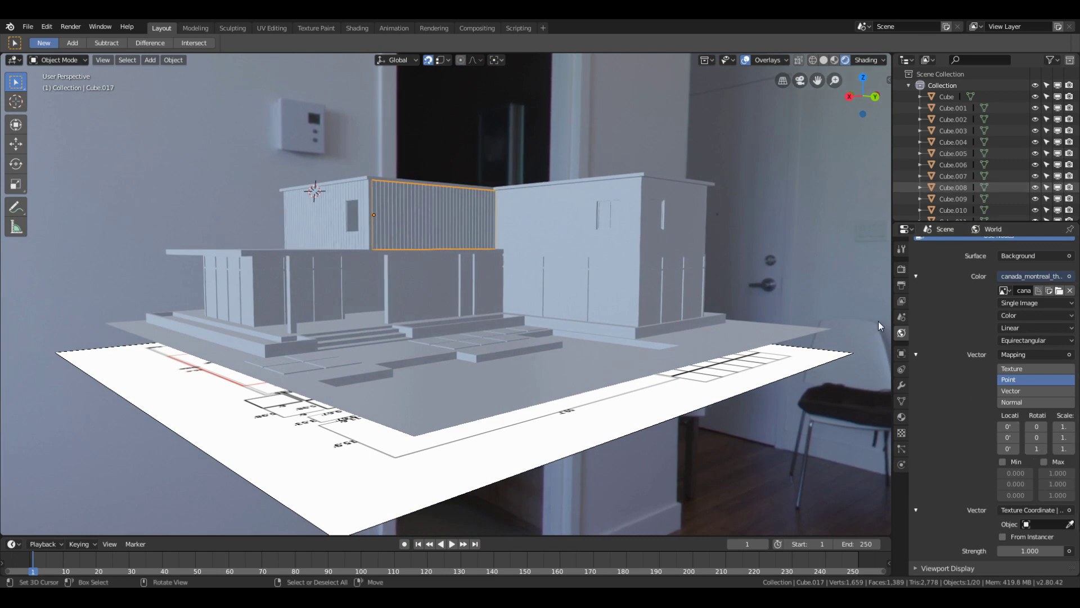
Enable Eevee ambient occlusion with Distance 10' and Factor 2.00, plus screen space reflections
click(900, 271)
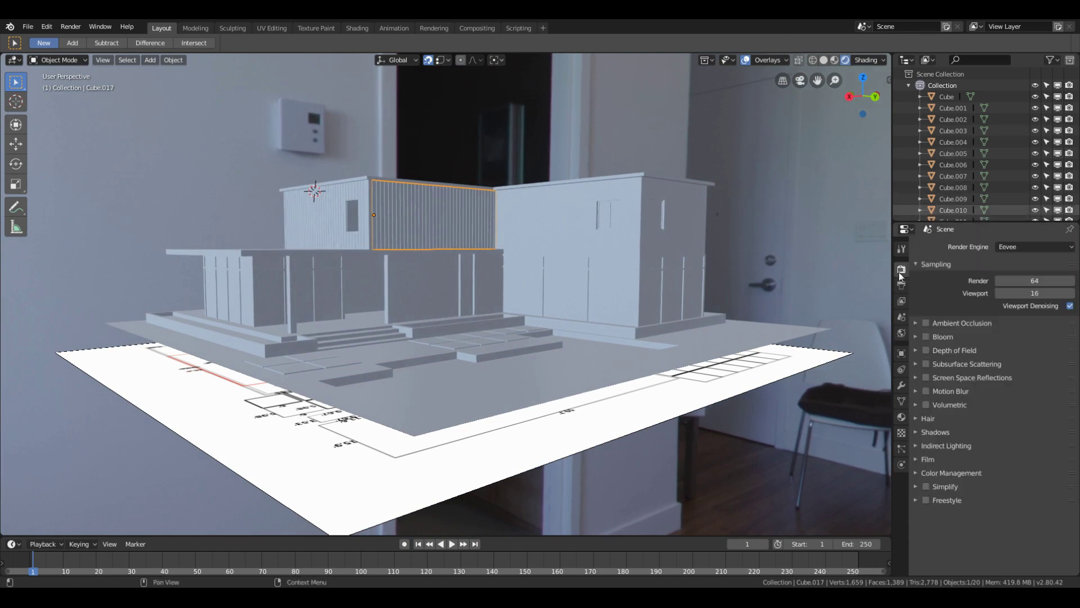
click(919, 323)
click(1026, 339)
text(10)
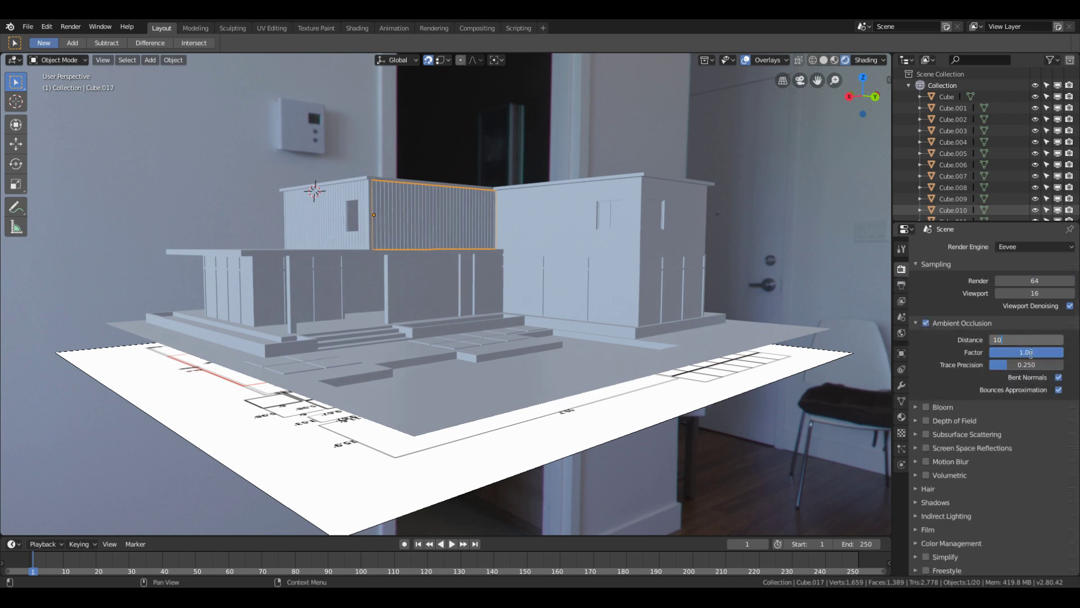
key(Return)
drag(1029, 352, 1035, 355)
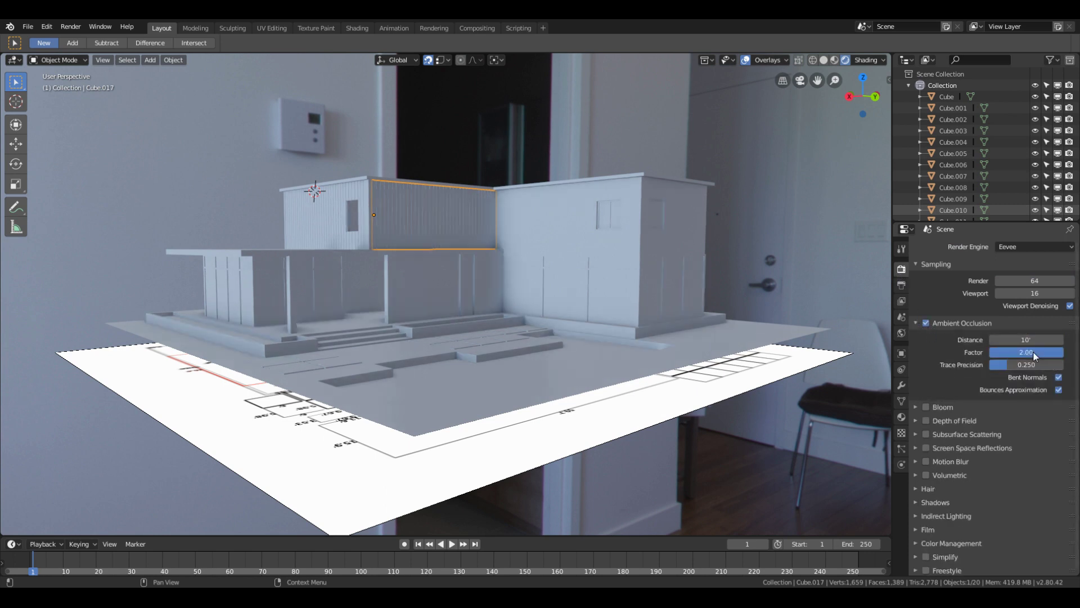
click(926, 448)
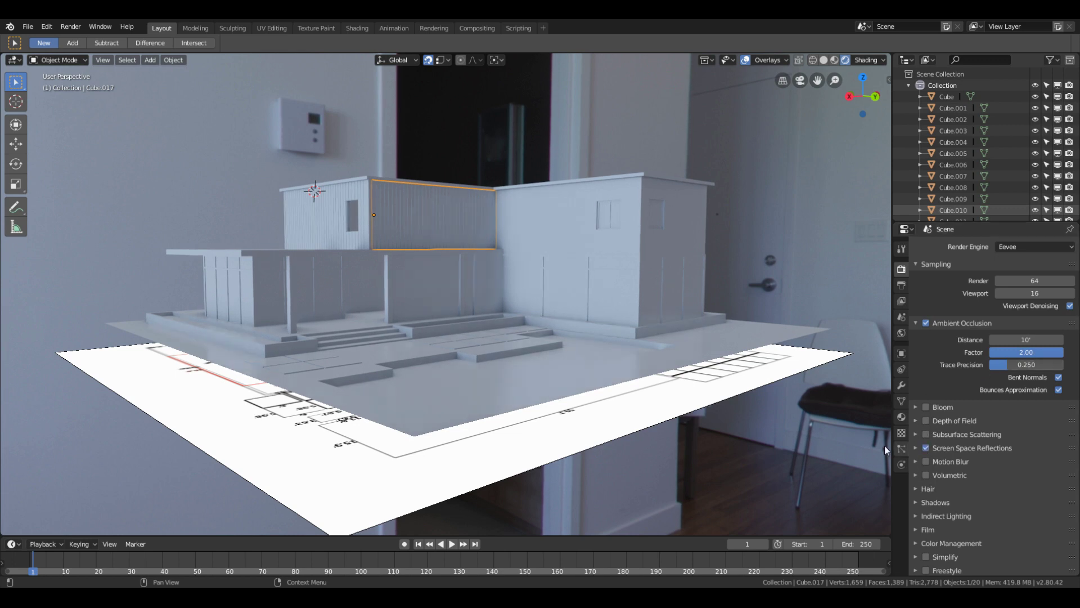
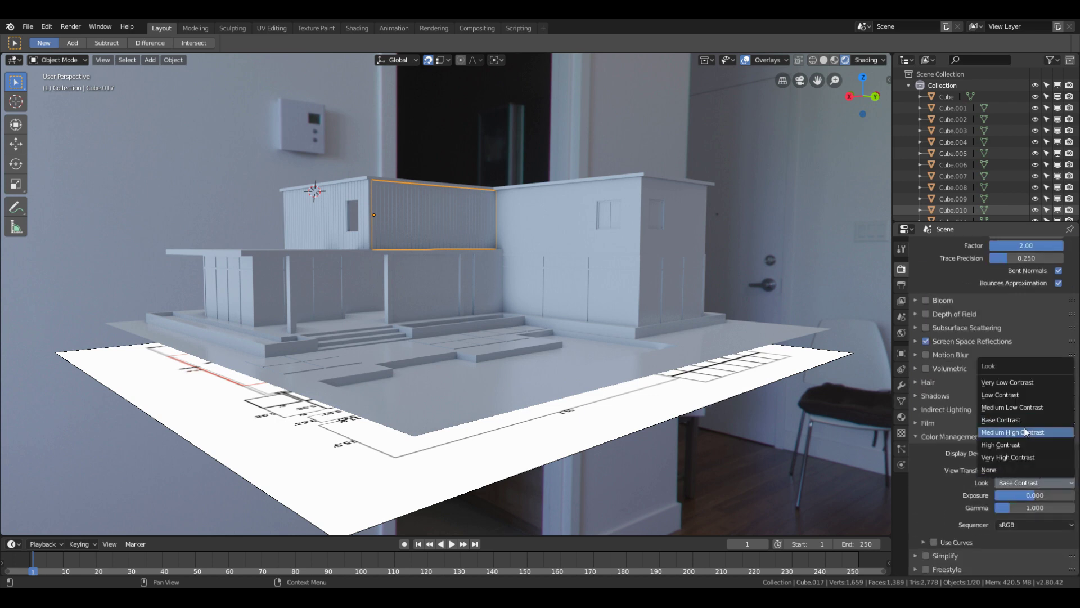
Set the colour management look to Medium High Contrast with exposure 0.5 and gamma 0.4
click(1026, 433)
click(1029, 494)
key(BackSpace)
text(0.5)
key(Return)
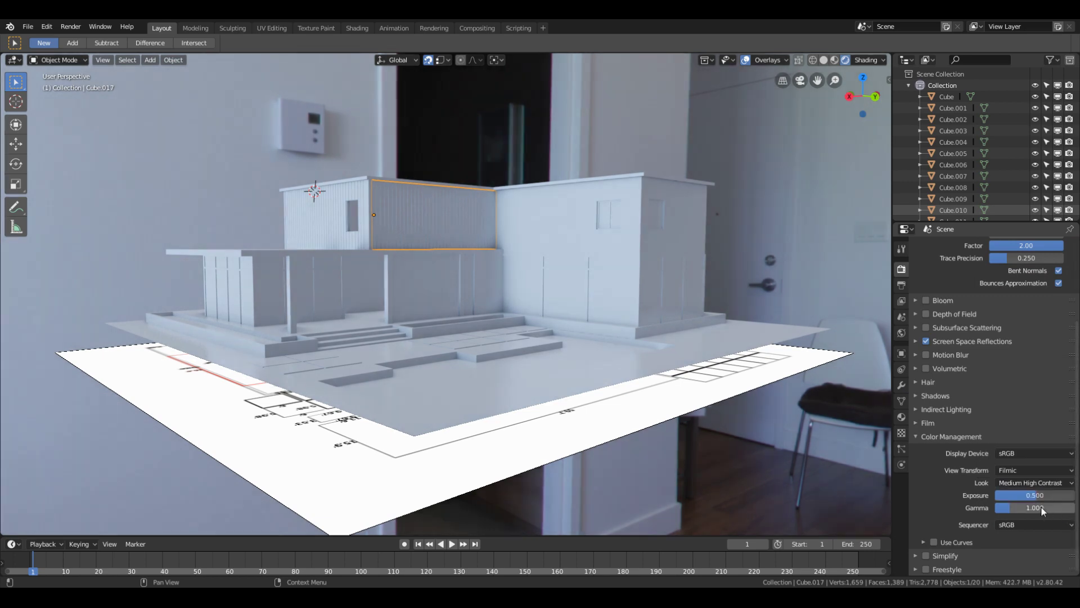
double_click(1042, 507)
text(0.400)
key(Return)
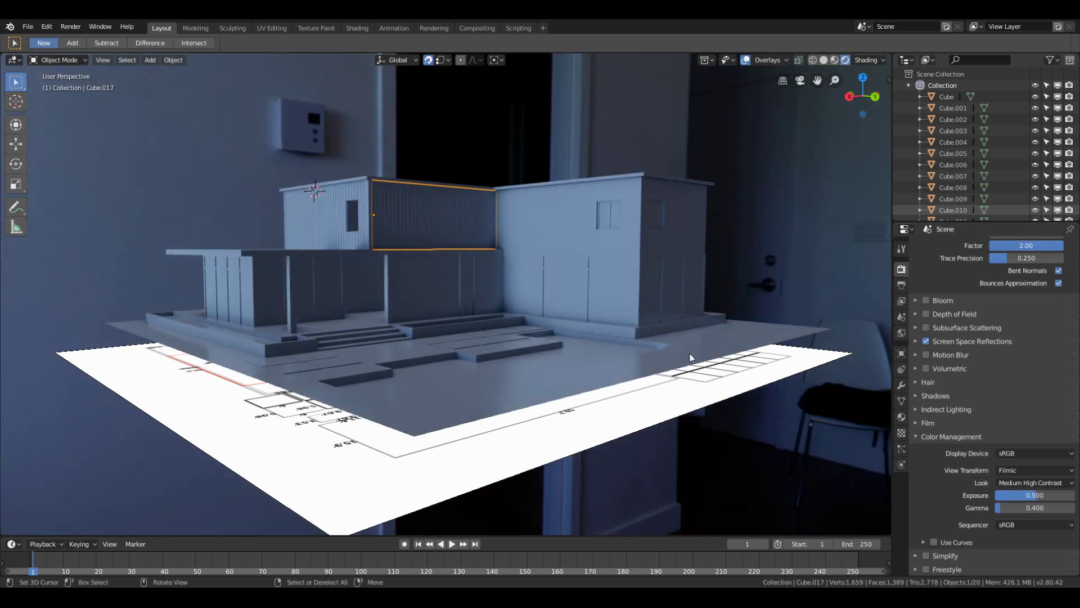
scroll(724, 277, up, 2)
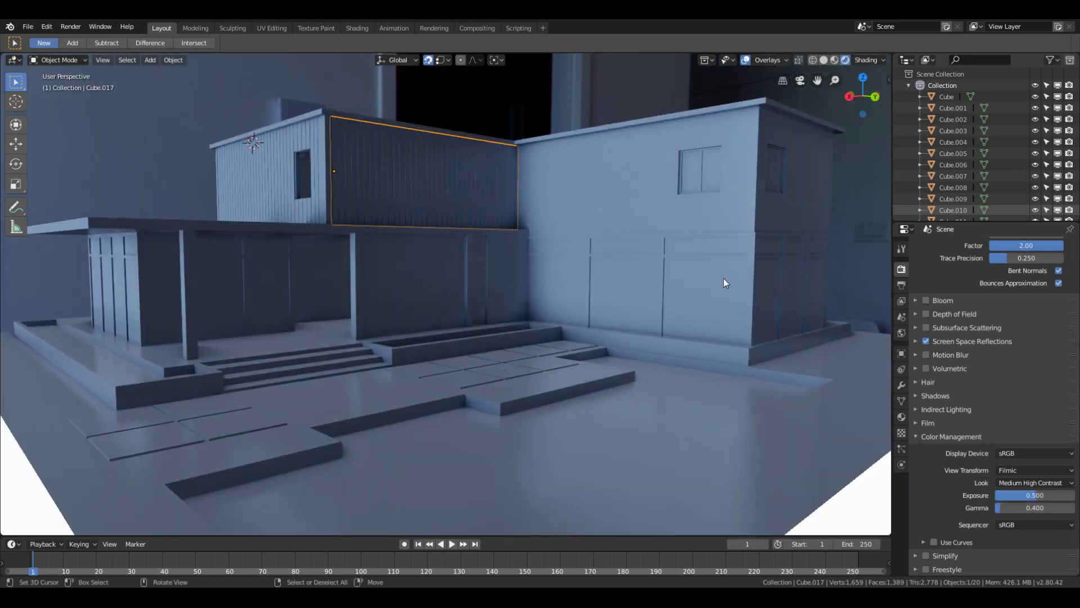
Hide the viewport overlays and look down on the house
click(747, 59)
middle_drag(688, 275, 670, 308)
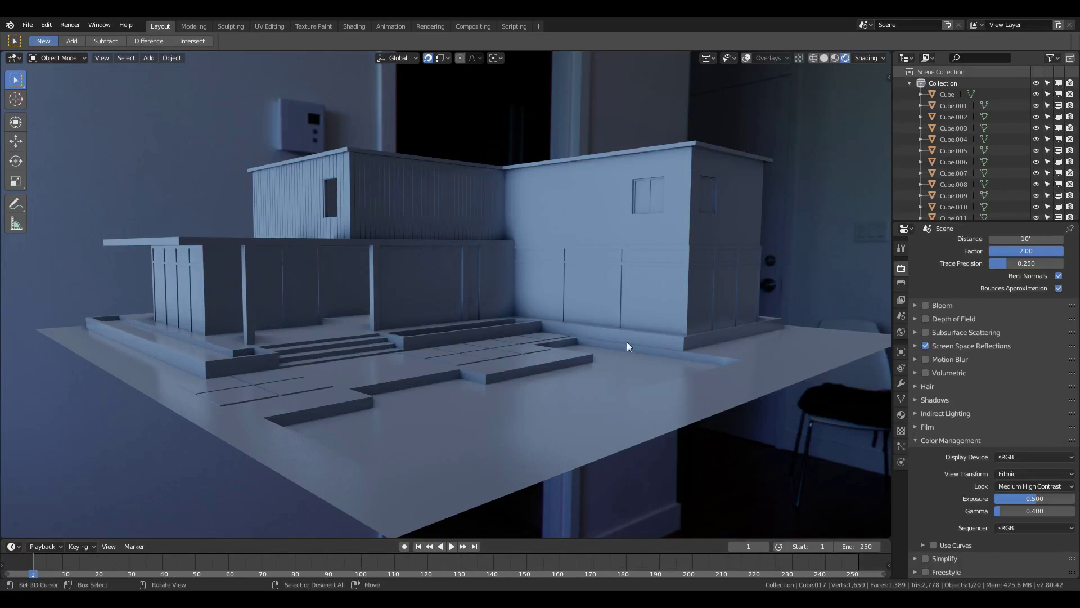
Add a UV sphere, scale it up to enclose the house and shade it smooth
key(shift+a)
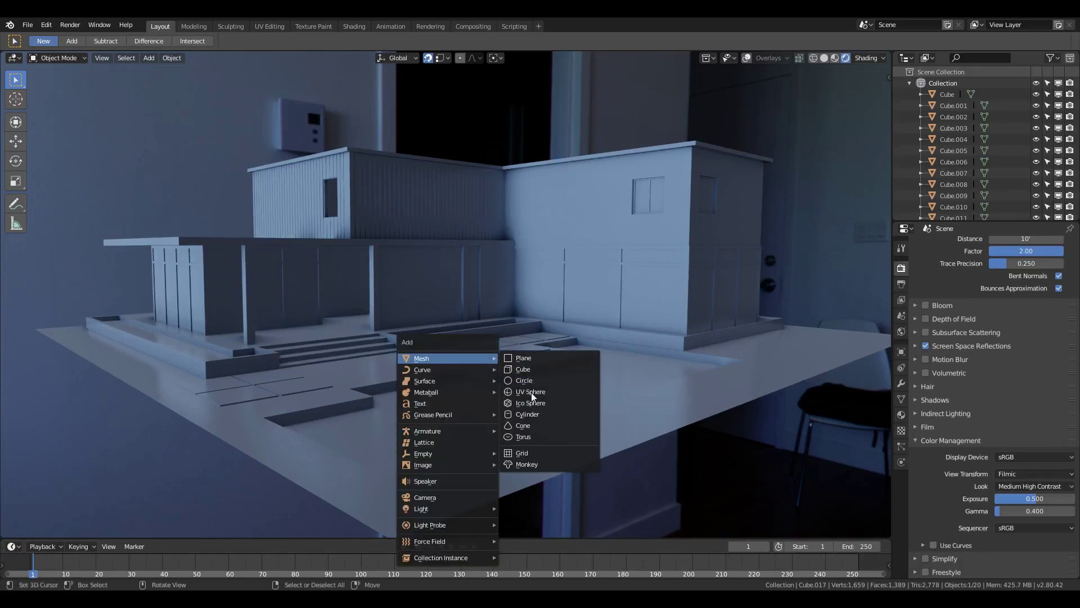
click(531, 391)
key(s)
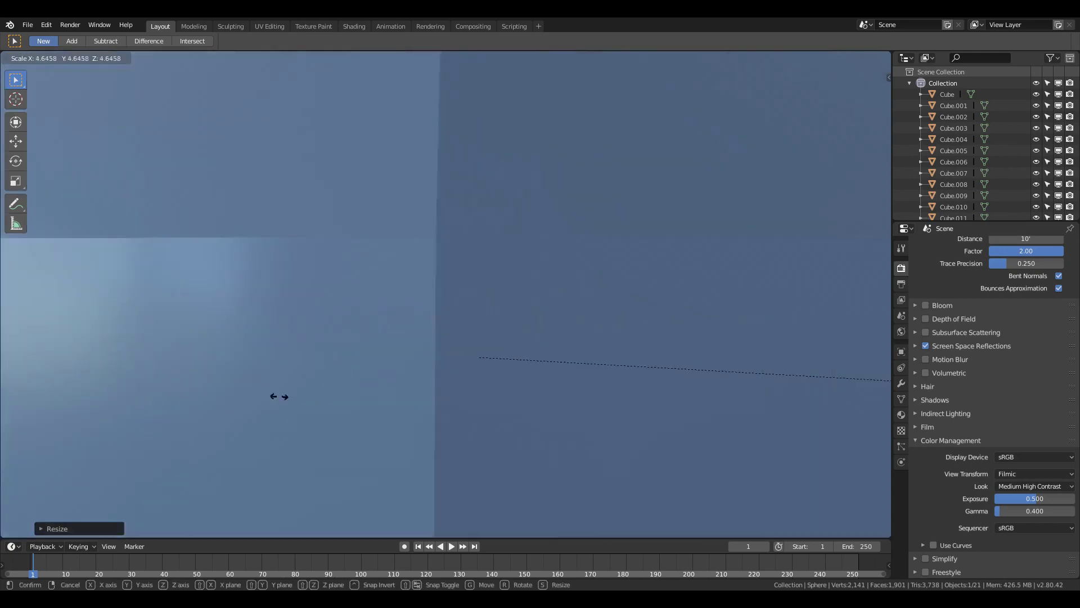
click(279, 396)
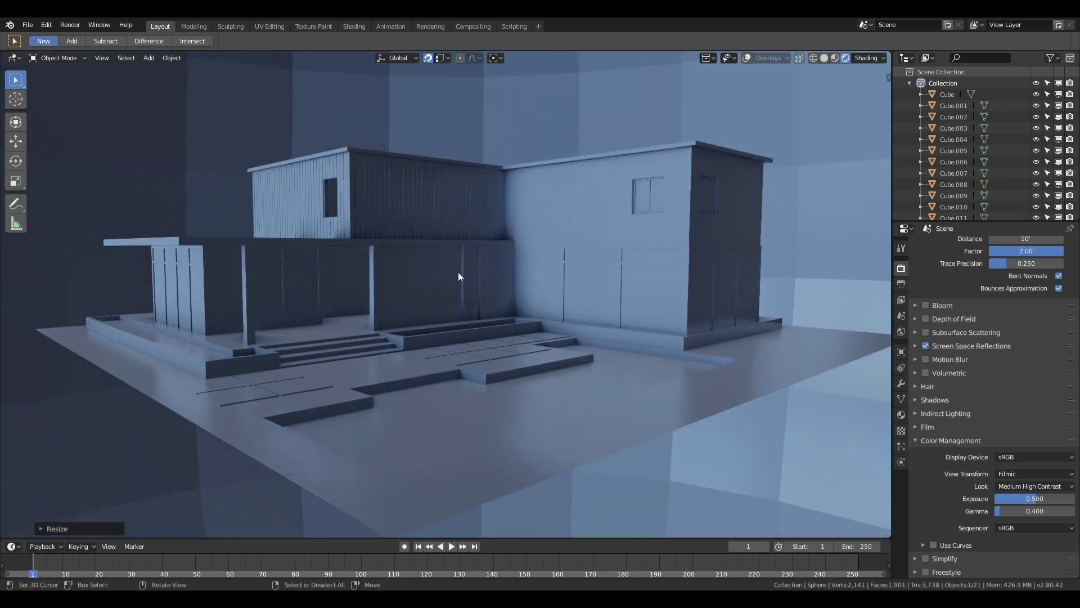
click(173, 58)
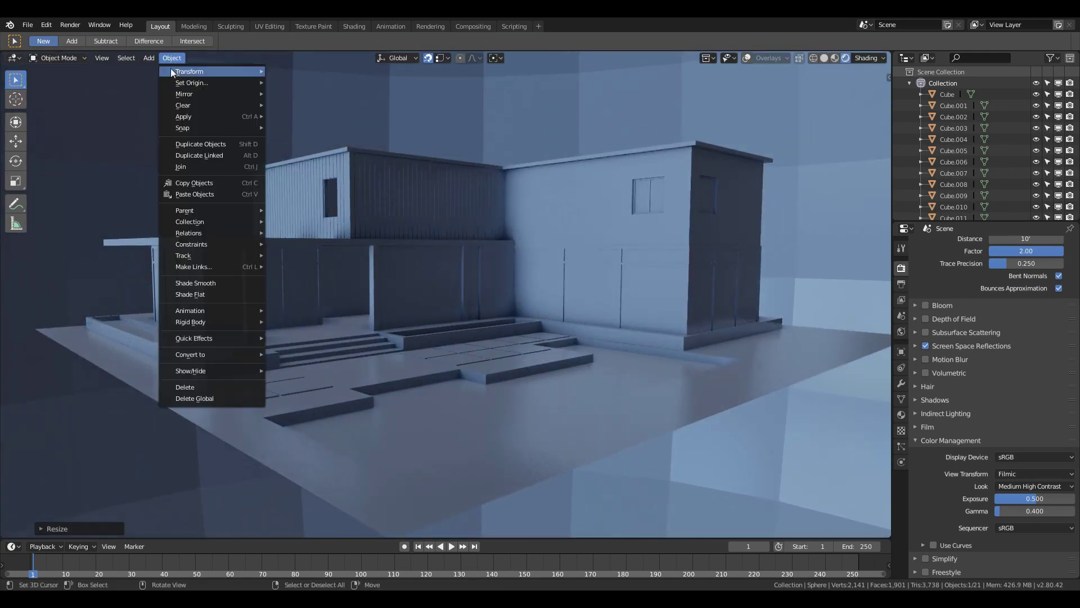
click(234, 287)
Give the sphere a new material with an Emission surface shader
click(900, 414)
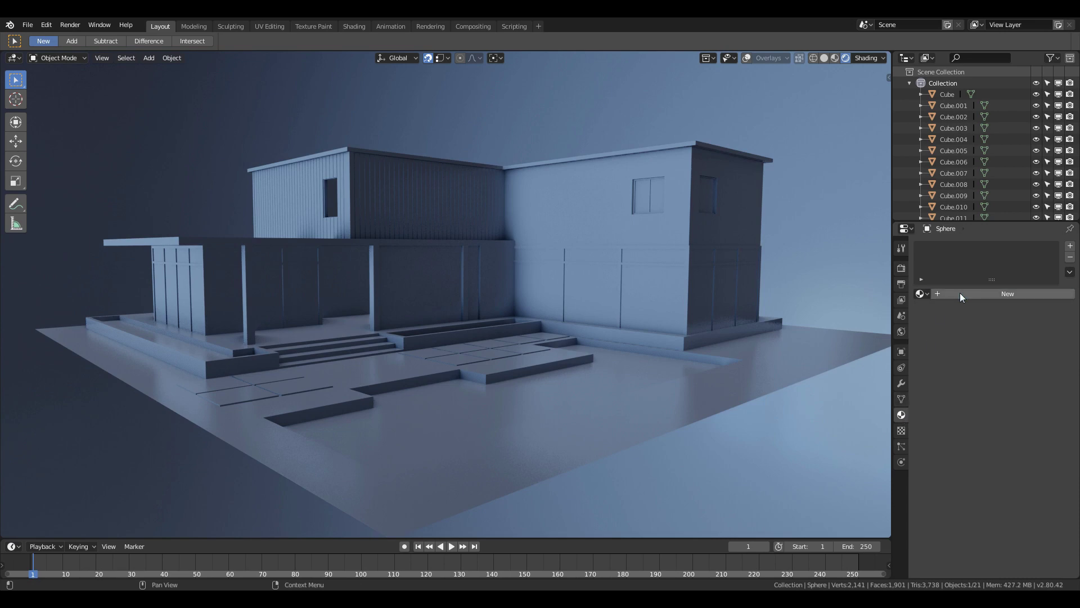
click(1012, 293)
click(1014, 361)
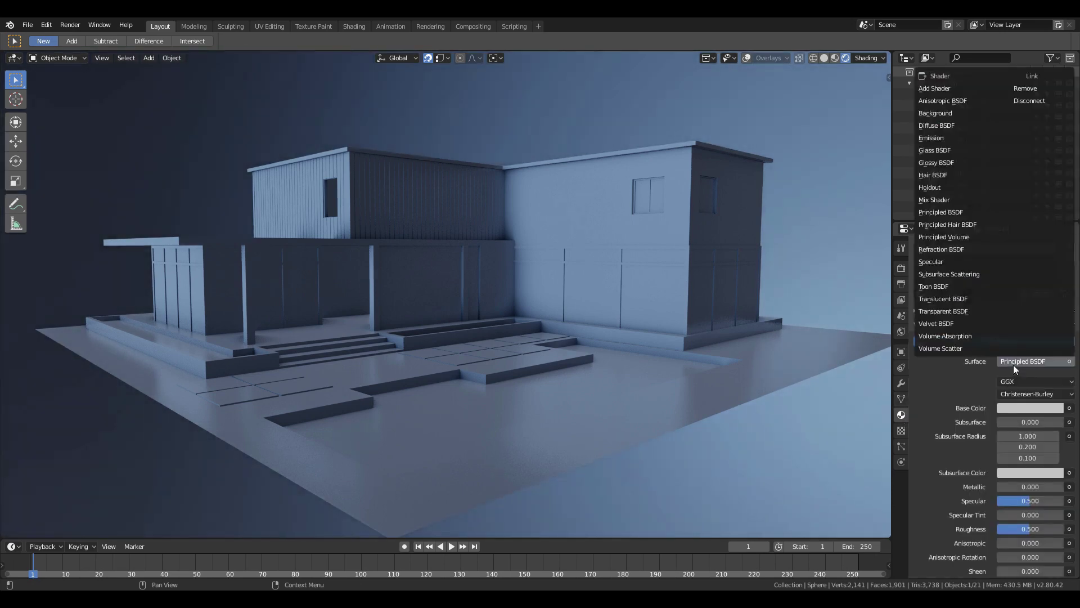
click(956, 140)
click(1069, 382)
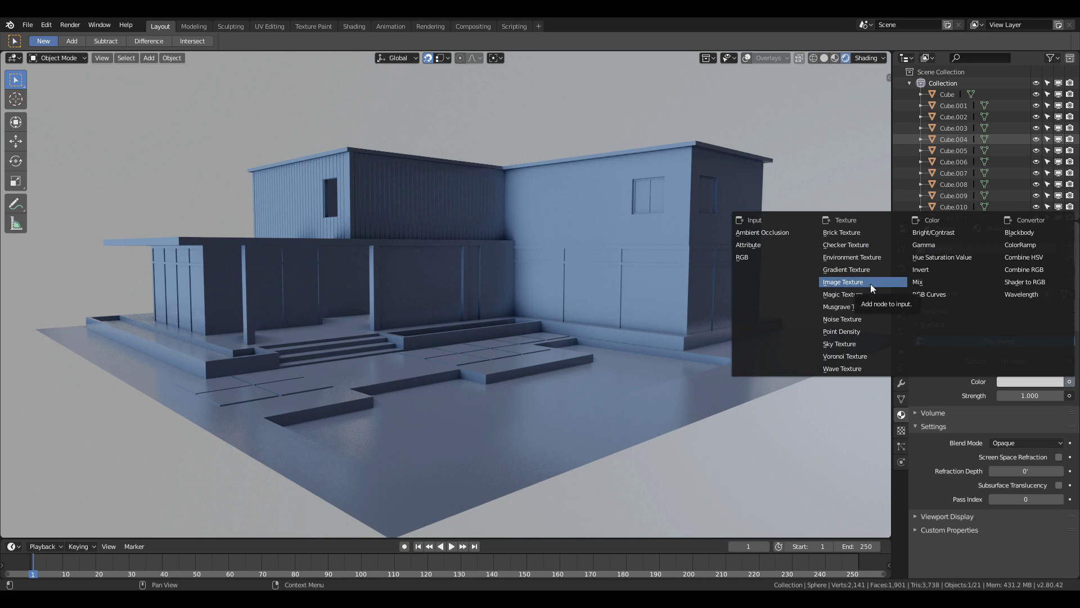
Drive the emission colour with an Environment Texture loaded from new.hdr in the hdri folder on G:
click(869, 256)
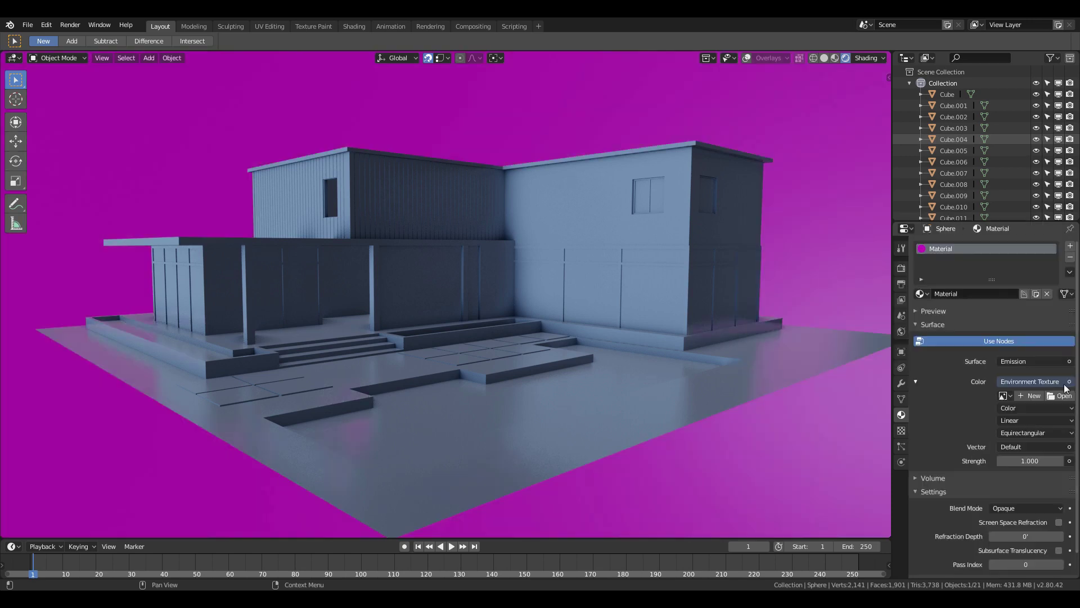
click(1064, 396)
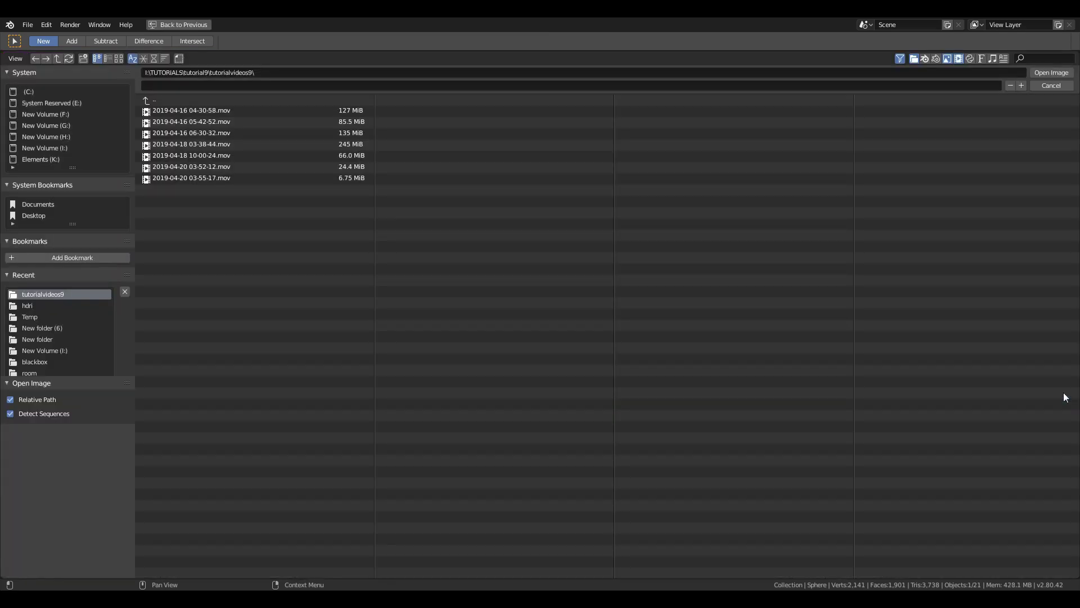
click(60, 125)
double_click(222, 236)
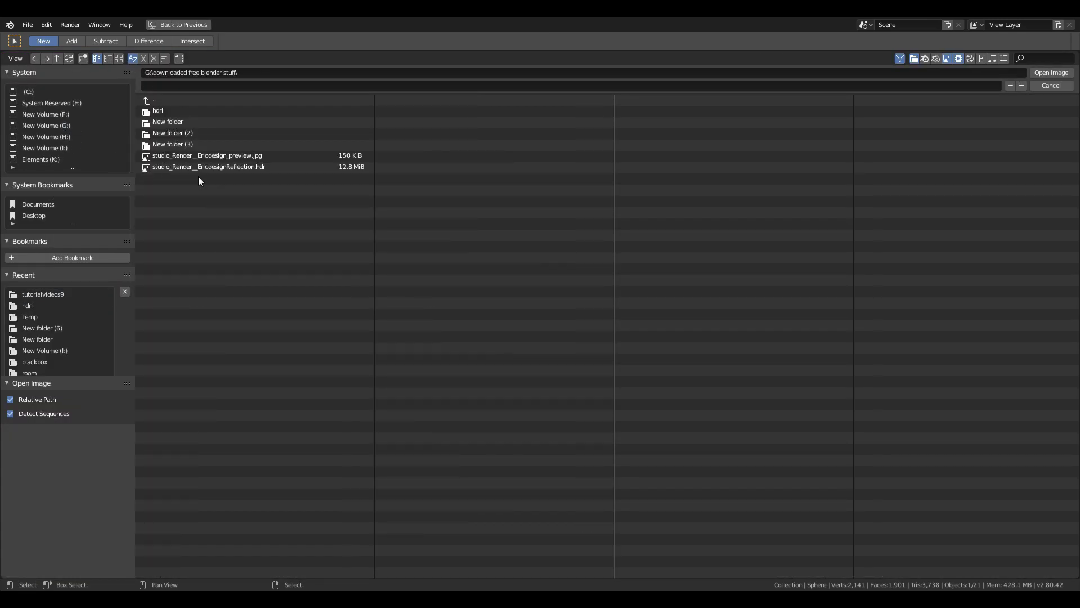
double_click(172, 114)
click(119, 59)
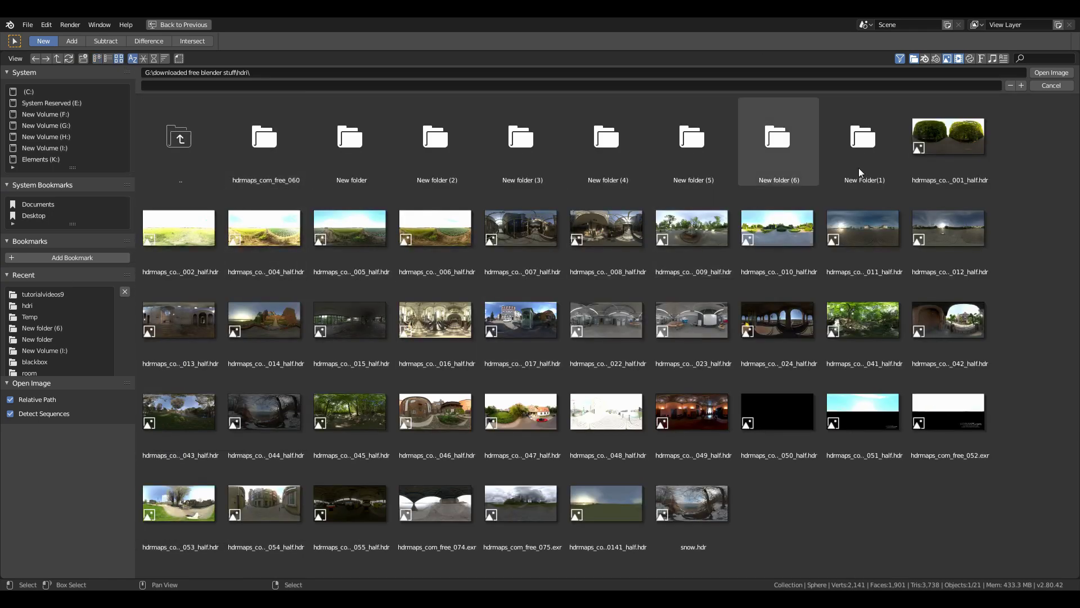
double_click(818, 169)
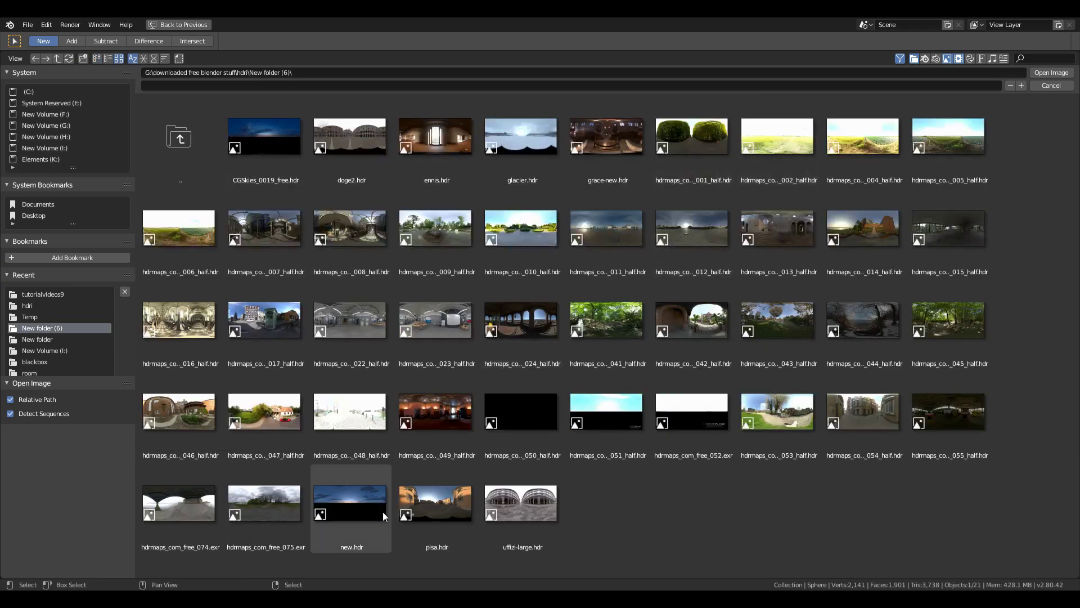
click(312, 507)
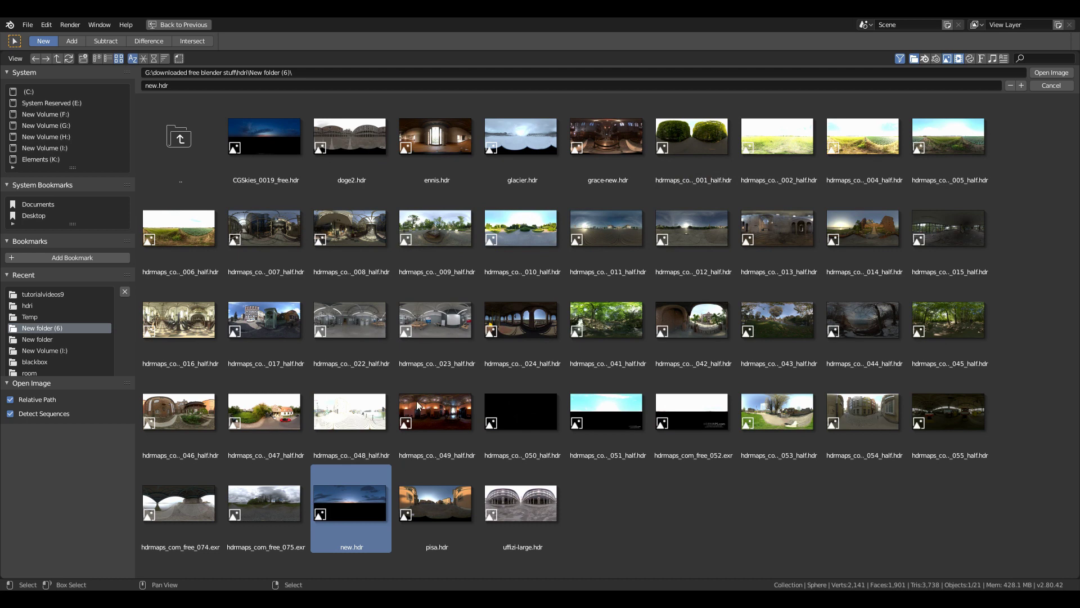
double_click(368, 499)
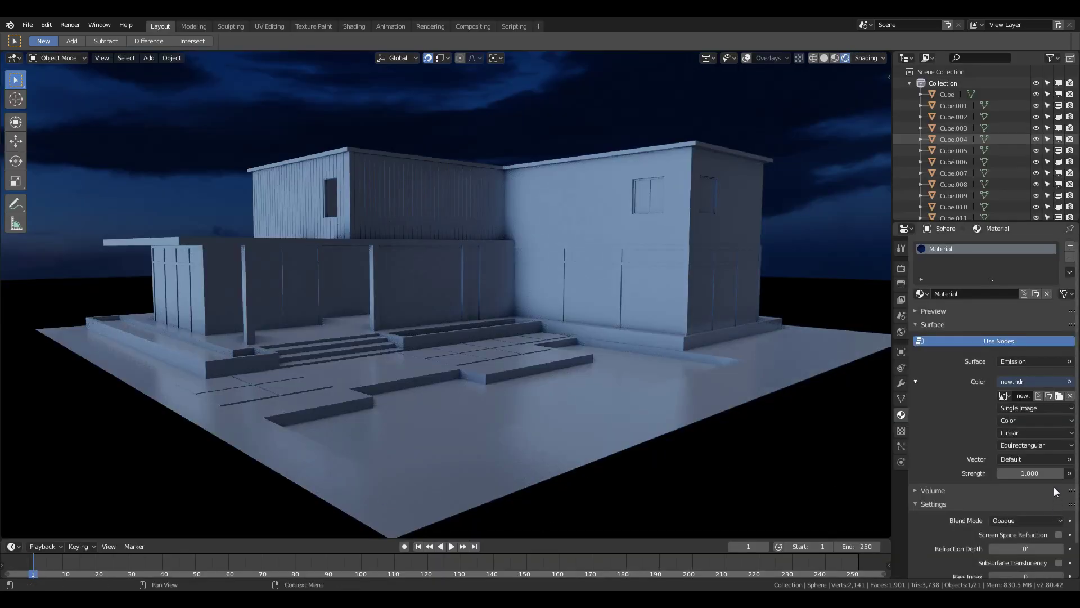
Feed the environment texture's vector from a Mapping node using object texture coordinates
click(1053, 463)
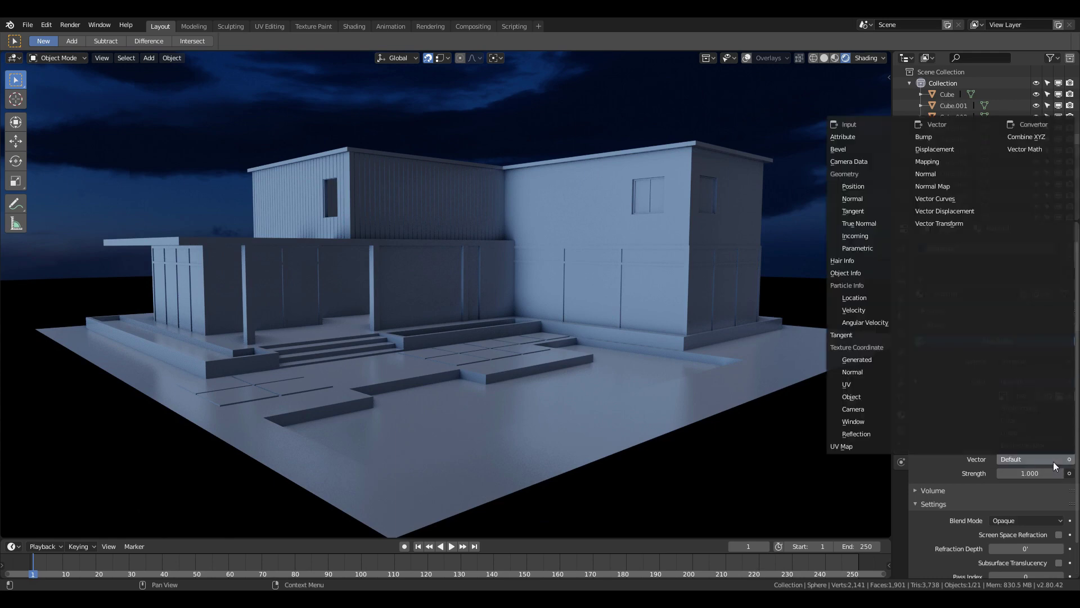
click(939, 161)
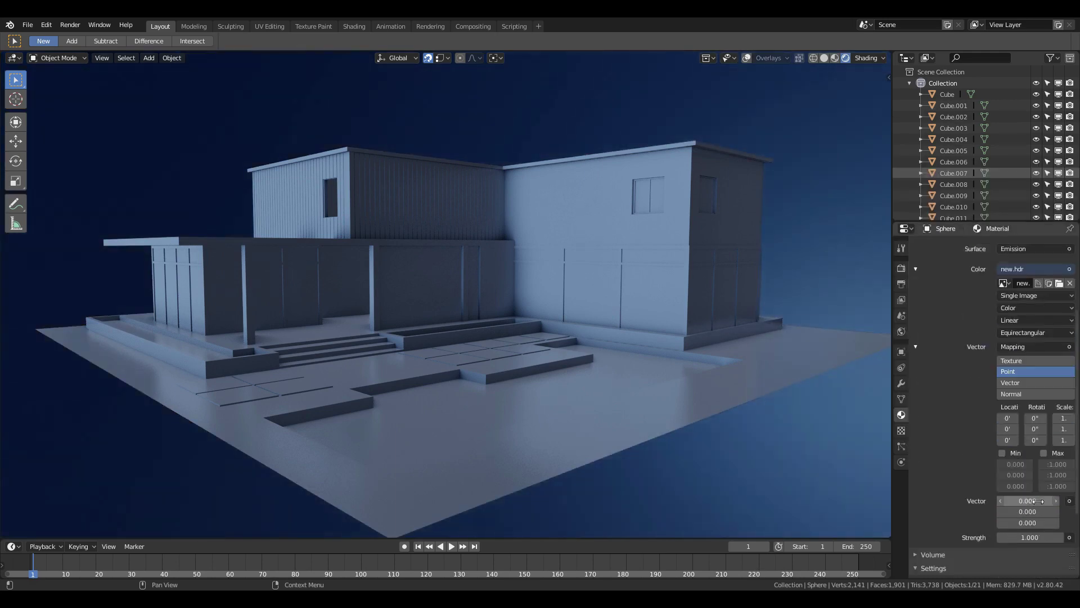
click(1069, 502)
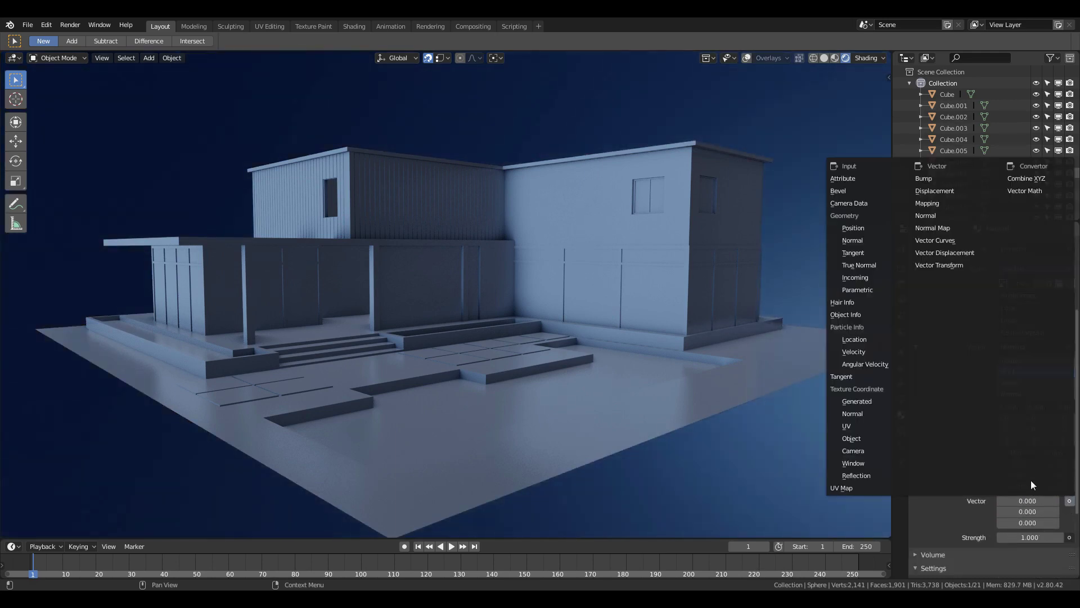
click(876, 435)
Rotate the sky sphere about the vertical axis and rescale it
key(r)
key(z)
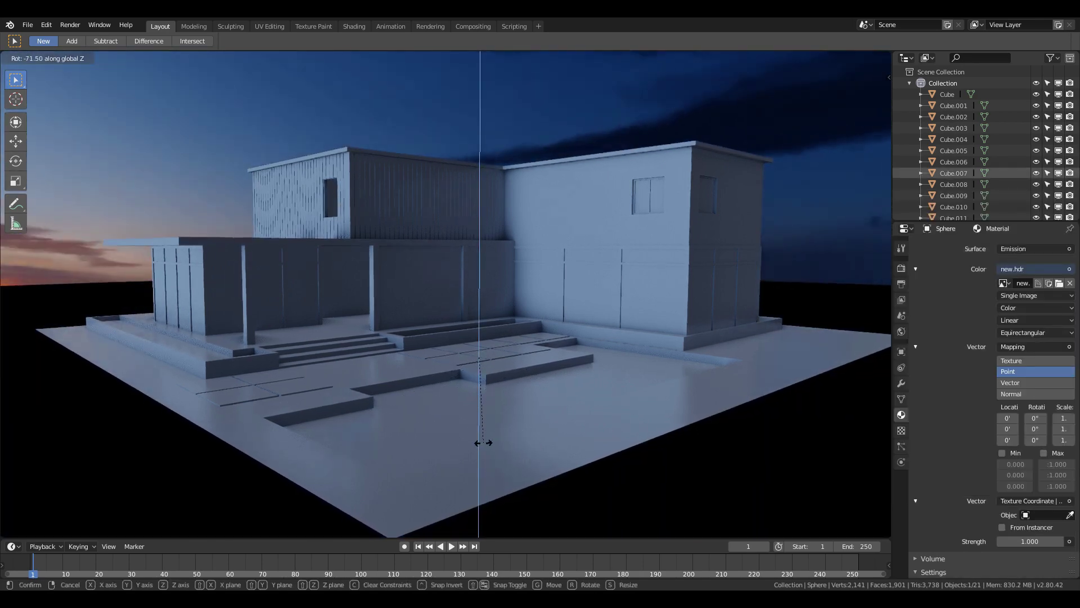
click(507, 444)
scroll(505, 434, down, 4)
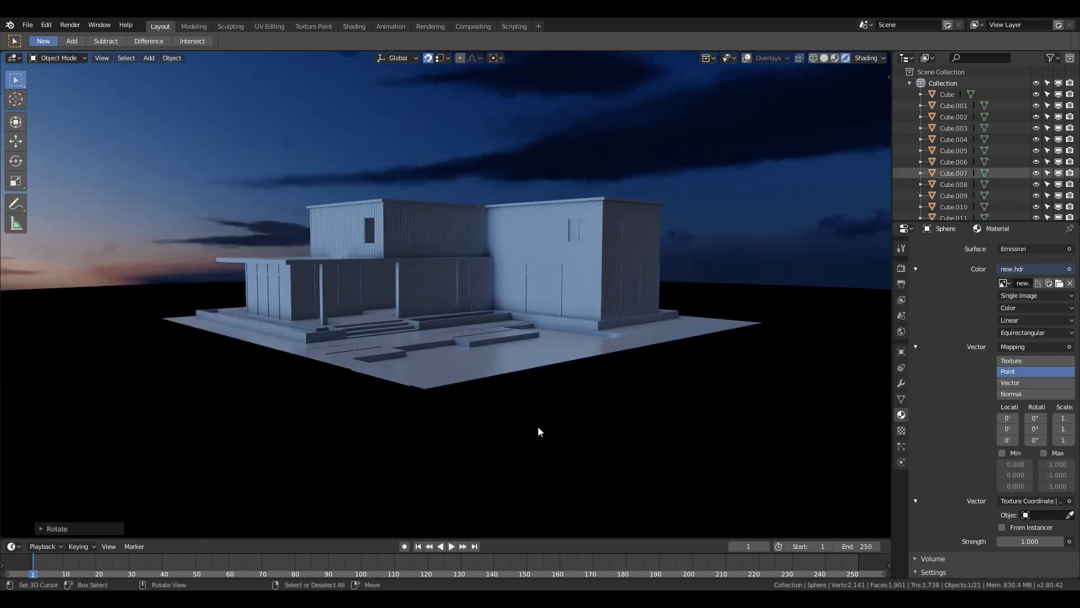
key(s)
click(660, 453)
key(r)
key(z)
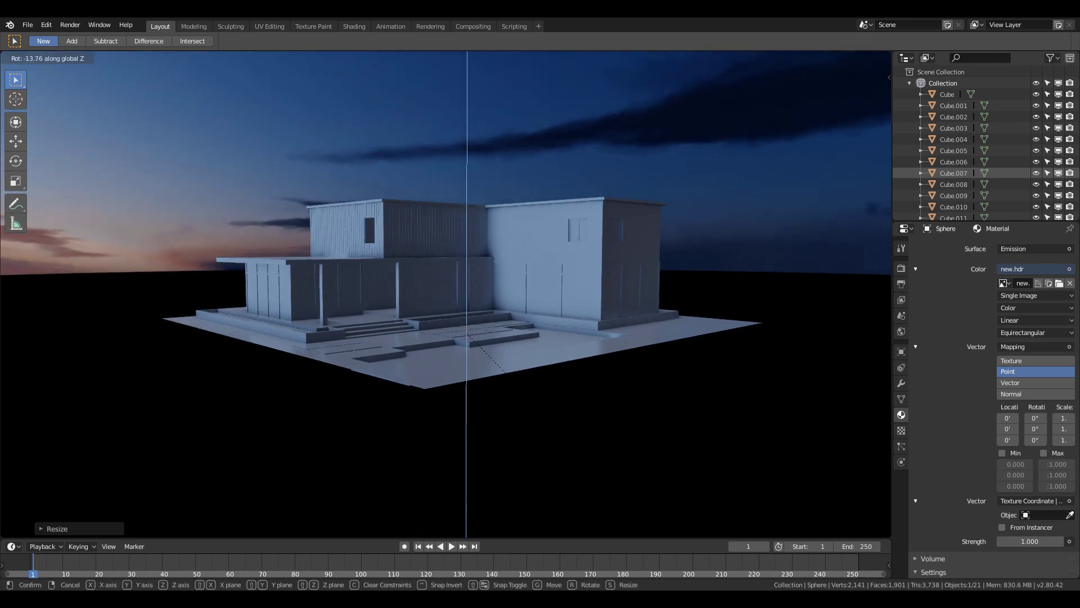
click(520, 447)
scroll(520, 450, up, 4)
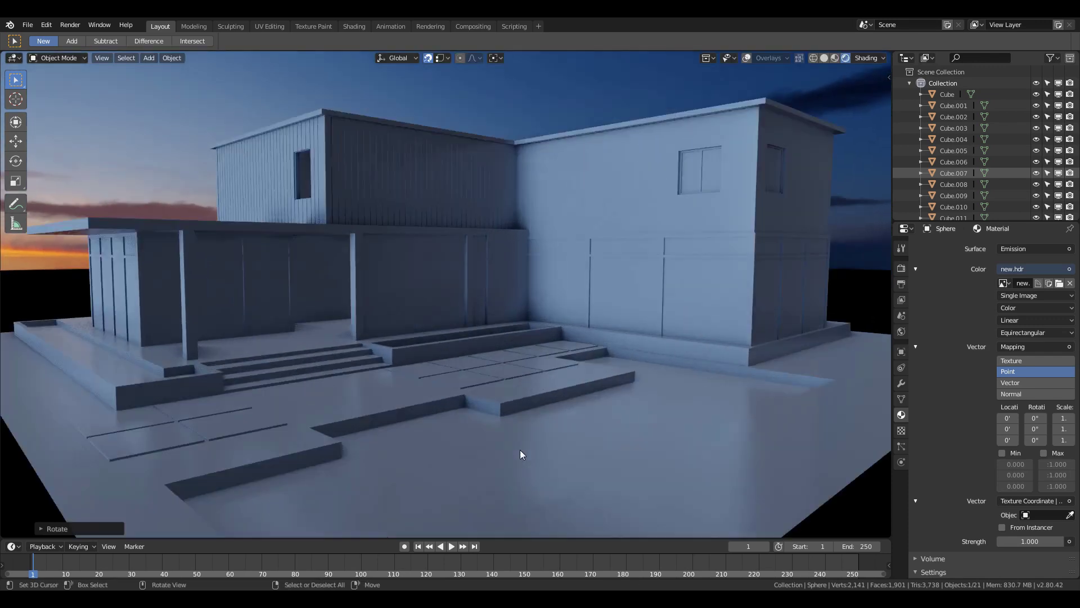
scroll(520, 454, down, 4)
Keep turning the sky about Z until the sunset glow sits behind the house's left side
key(z)
key(r)
key(z)
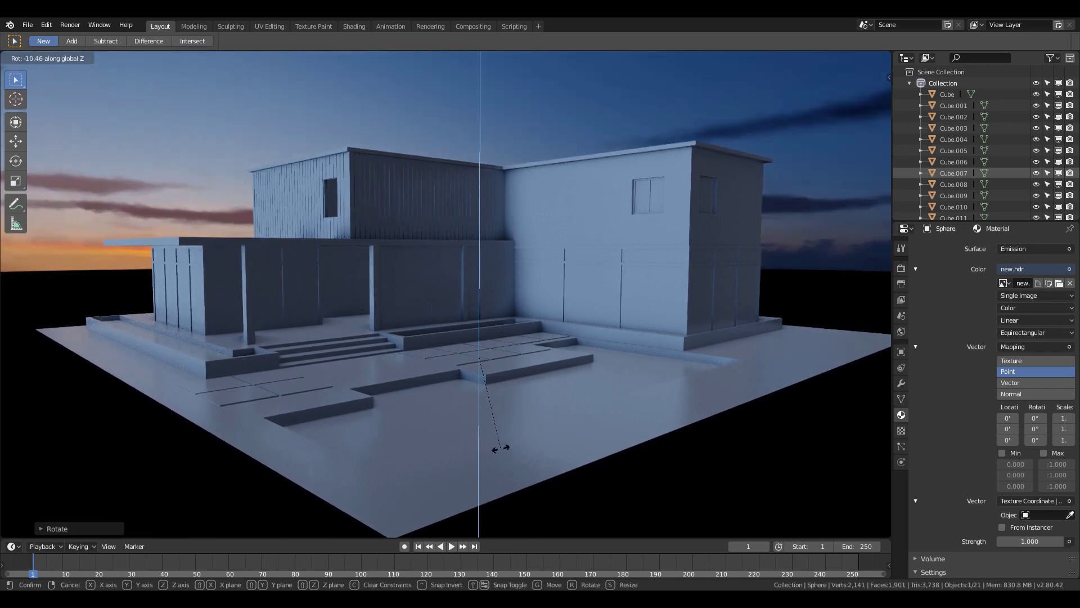
click(502, 447)
middle_drag(535, 475, 447, 299)
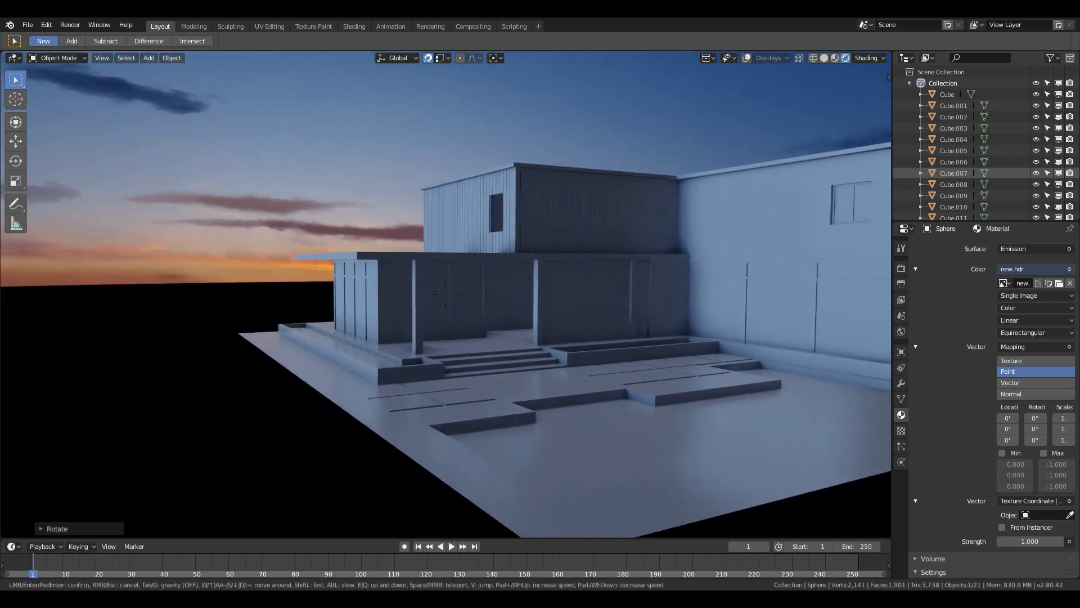
key(r)
key(z)
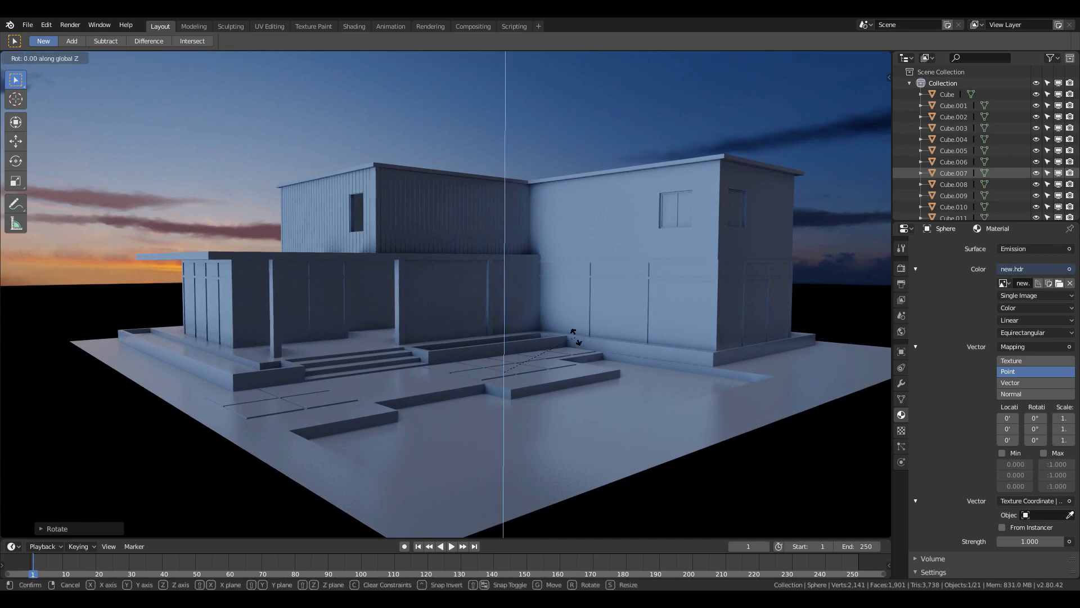
click(438, 342)
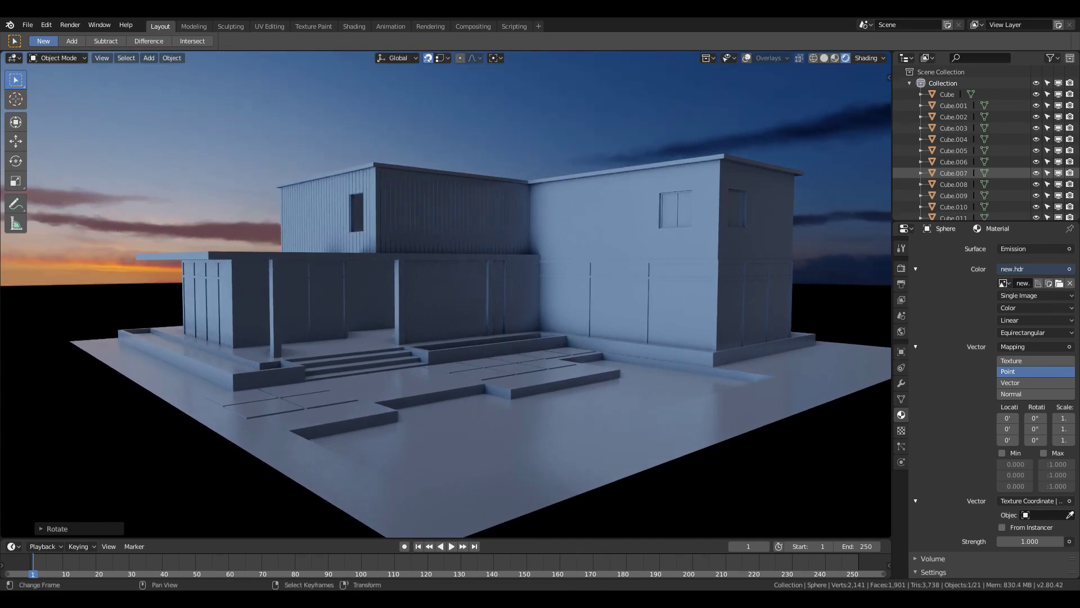
scroll(380, 367, up, 3)
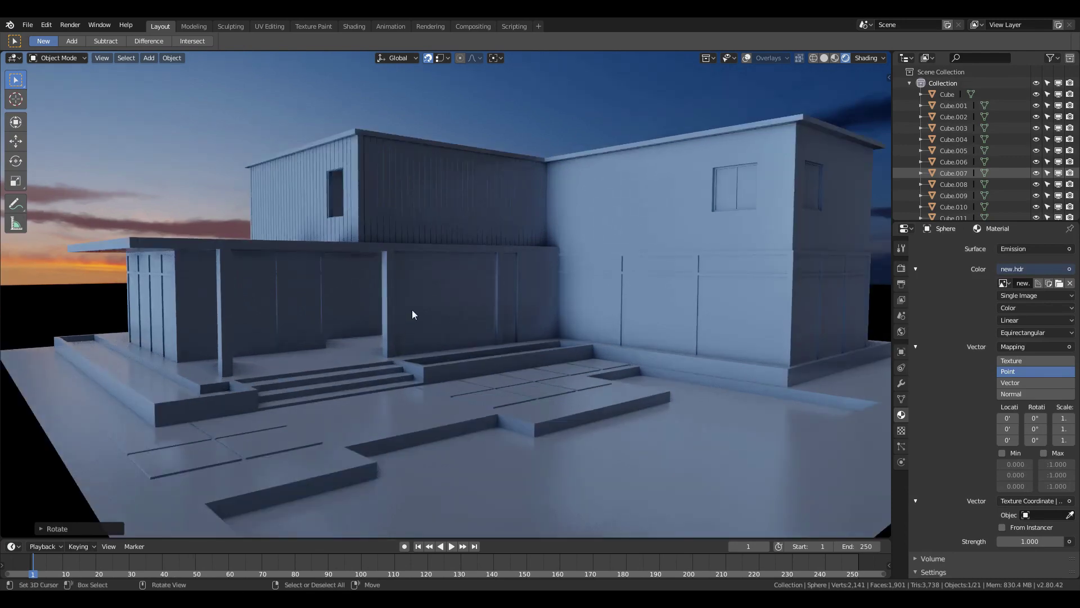
Enter Edit Mode on the house mesh, walk up to the porch and switch to face selection
click(413, 300)
key(Tab)
key(shift+grave)
key(w)
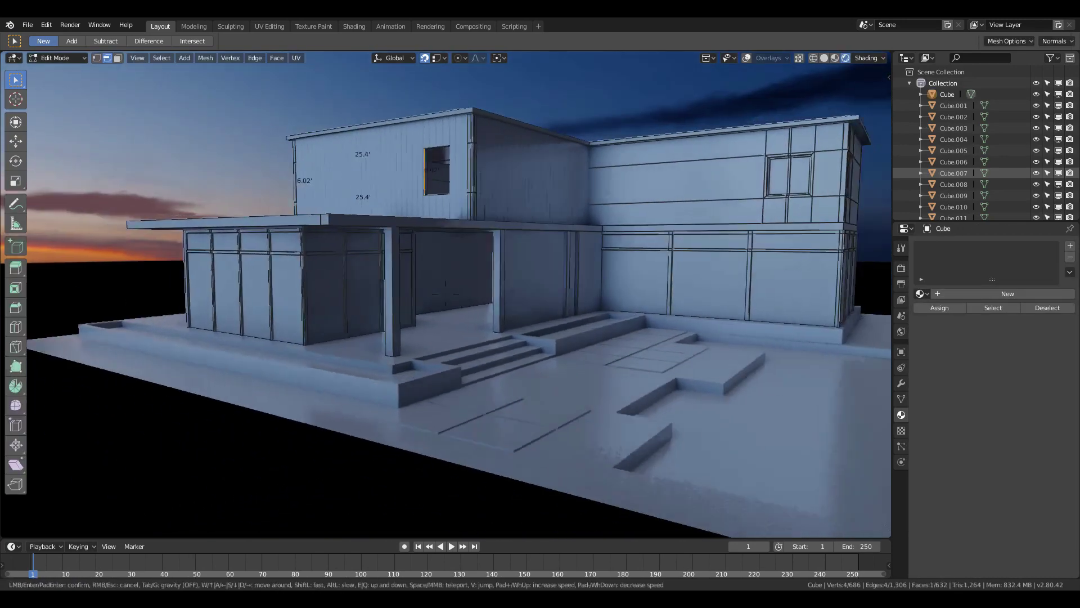
click(241, 217)
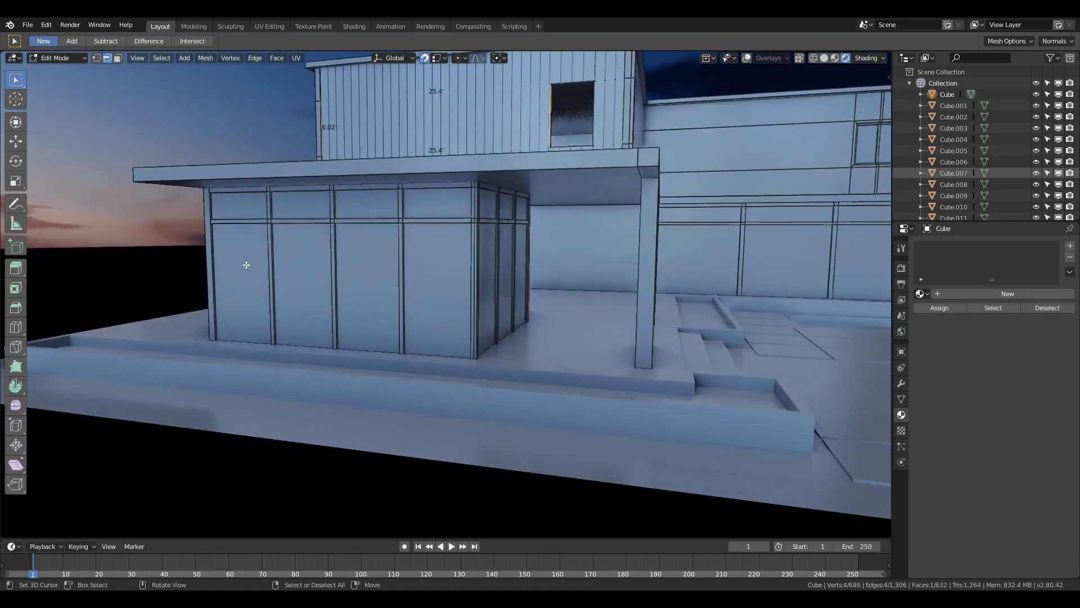
click(118, 57)
Select all the front porch glass panel faces
click(241, 279)
shift+click(240, 205)
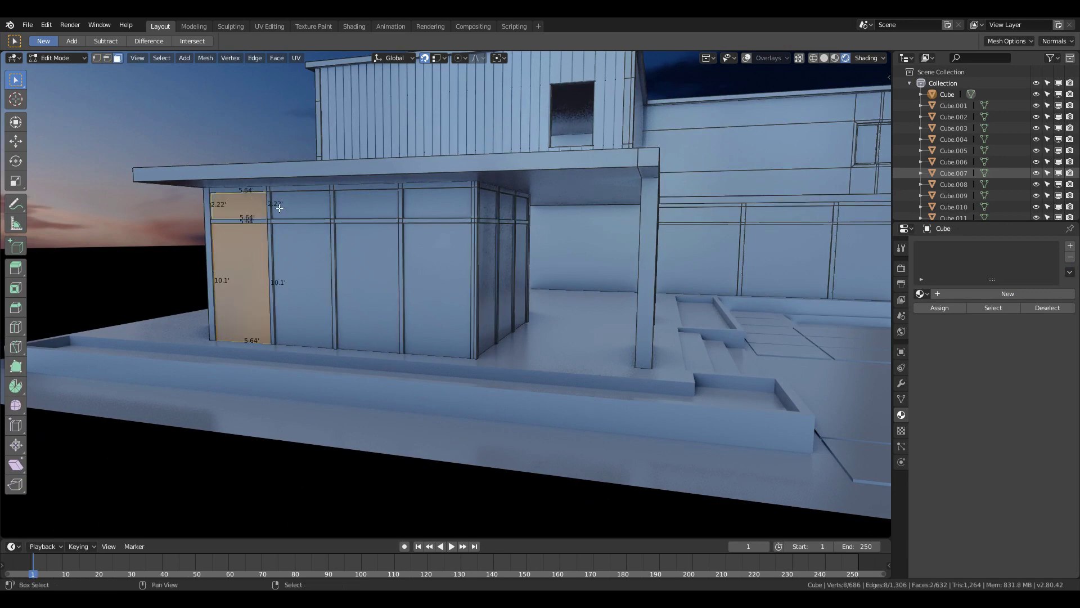
shift+click(299, 205)
shift+click(299, 279)
shift+click(360, 267)
shift+click(367, 203)
shift+click(440, 203)
shift+click(437, 253)
middle_drag(436, 253, 208, 282)
shift+click(174, 283)
shift+click(174, 222)
shift+click(222, 221)
shift+click(229, 279)
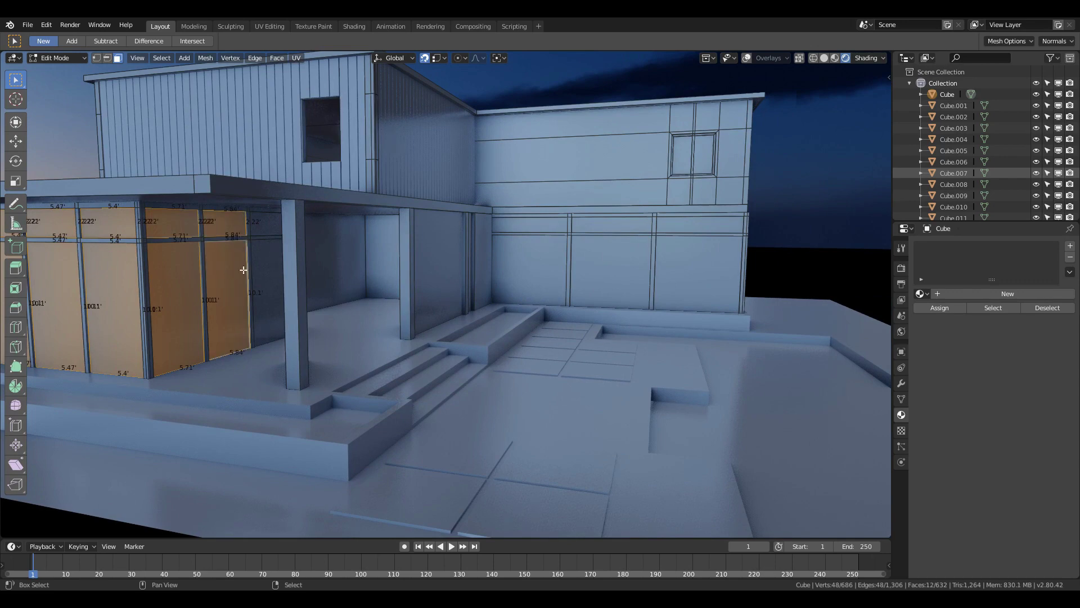
shift+click(266, 260)
shift+click(274, 220)
Add the large porch pane, the right-wall glass strips and panels, and the upper window to the selection
shift+click(448, 253)
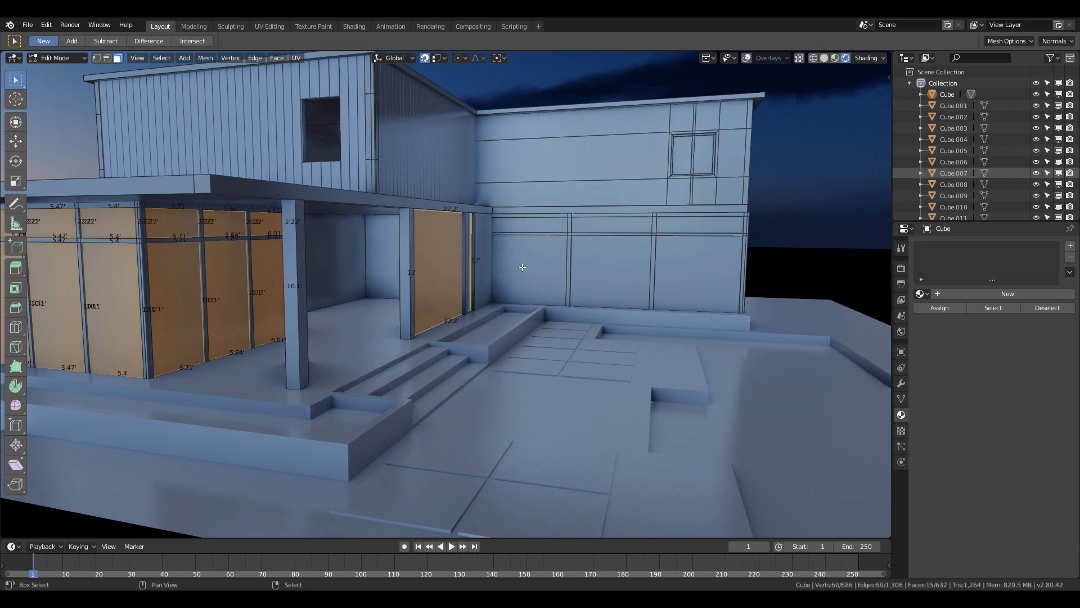
middle_drag(448, 254, 449, 242)
shift+click(450, 242)
shift+click(457, 227)
shift+click(510, 232)
shift+click(515, 286)
shift+click(592, 262)
shift+click(609, 228)
shift+click(594, 154)
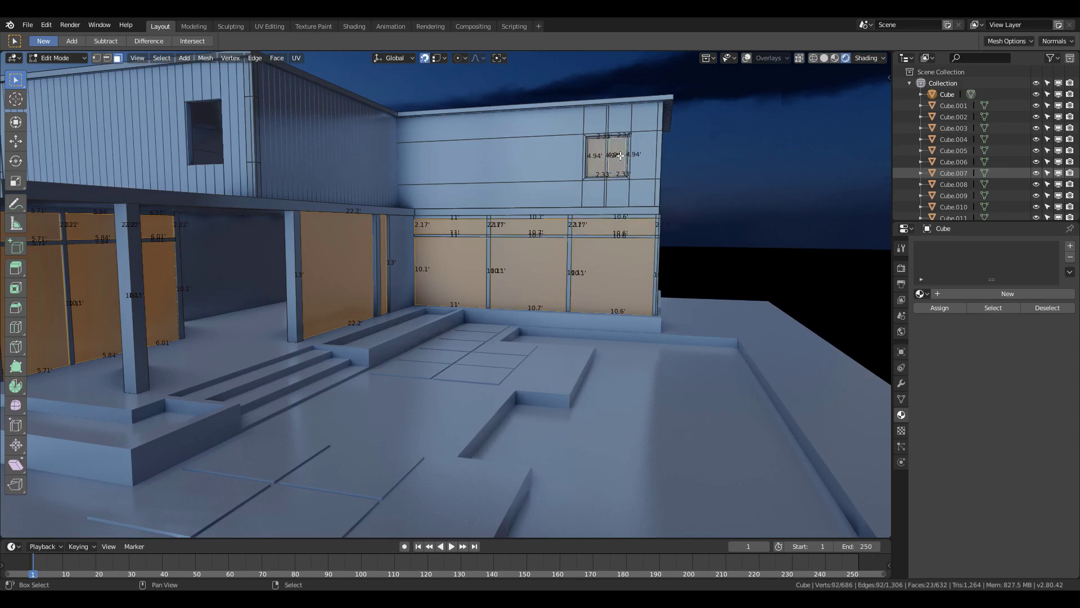
Add the side wall glass faces and the side upper window to the selection
middle_drag(636, 161, 575, 243)
mouse_move(649, 269)
middle_down()
mouse_move(633, 287)
mouse_move(451, 309)
middle_up()
shift+click(453, 304)
shift+click(458, 280)
shift+click(507, 277)
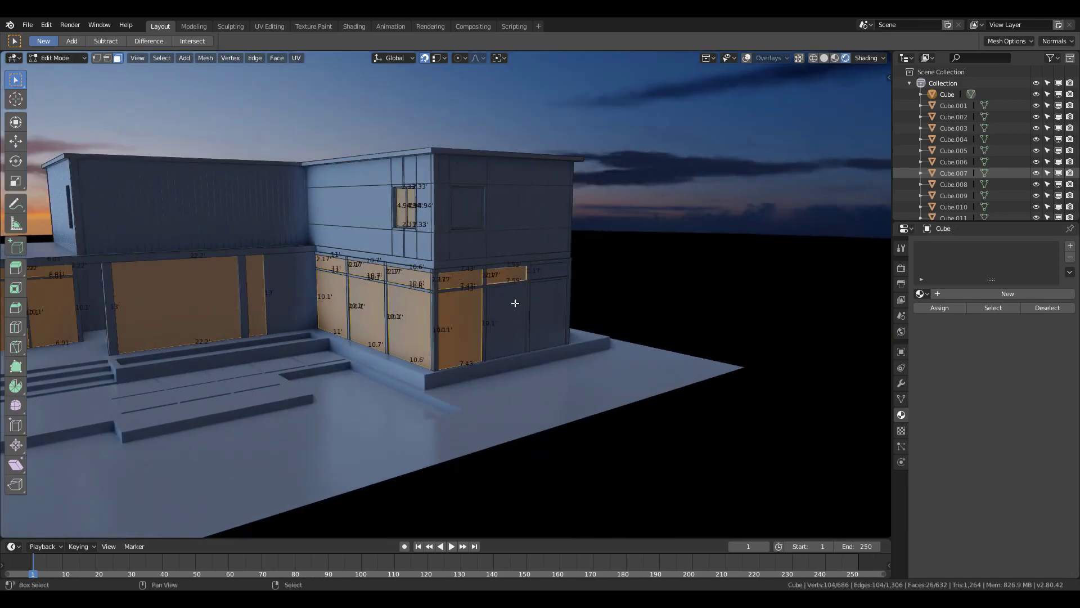
shift+click(515, 305)
shift+click(548, 297)
shift+click(553, 273)
shift+click(472, 213)
middle_drag(472, 213, 958, 368)
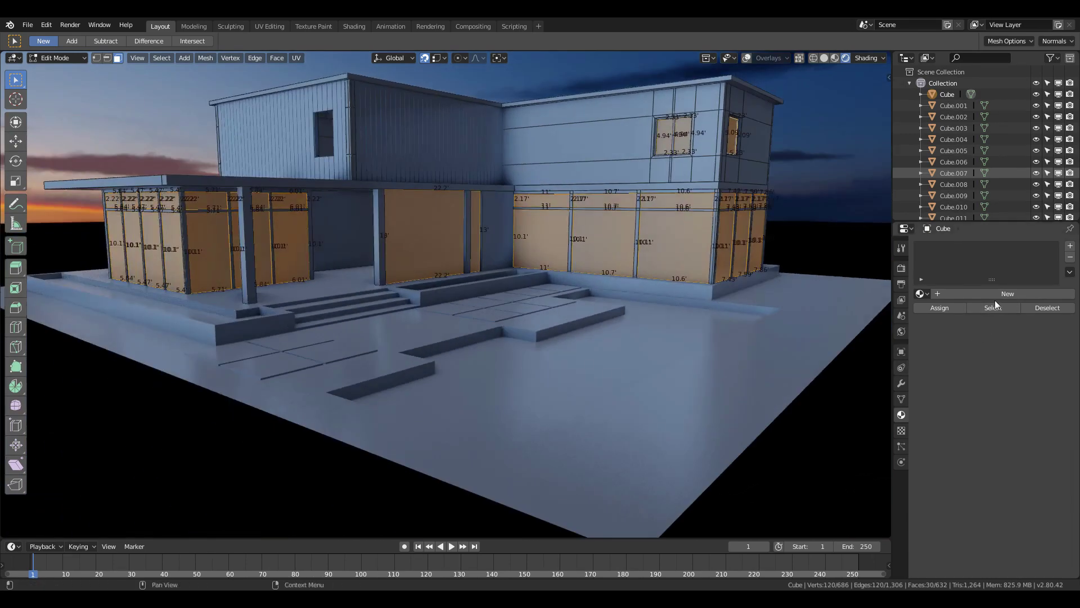
Create a house material plus a second material slot with a new material for the glass faces
click(997, 294)
click(1070, 245)
click(970, 315)
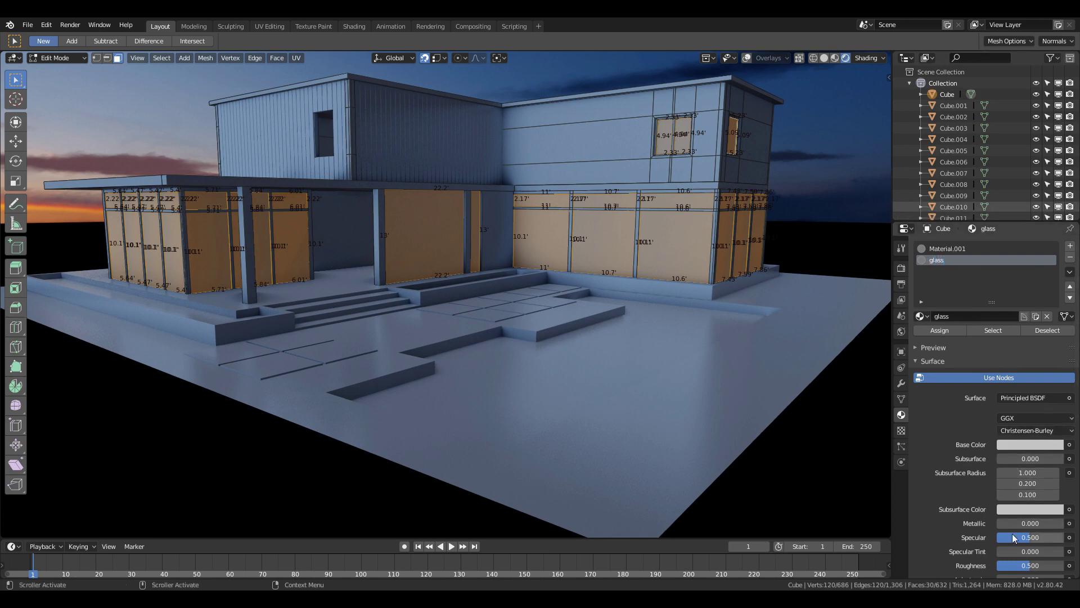
Make the glass material metallic with zero roughness, then tone the metallic down
drag(1012, 525, 1065, 525)
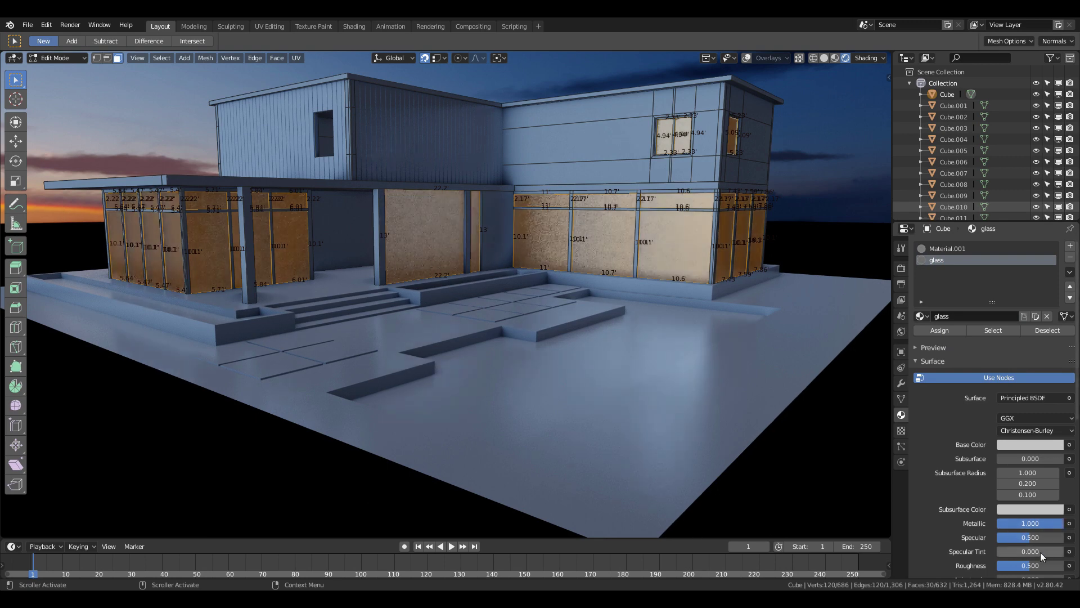
drag(1040, 564, 1001, 568)
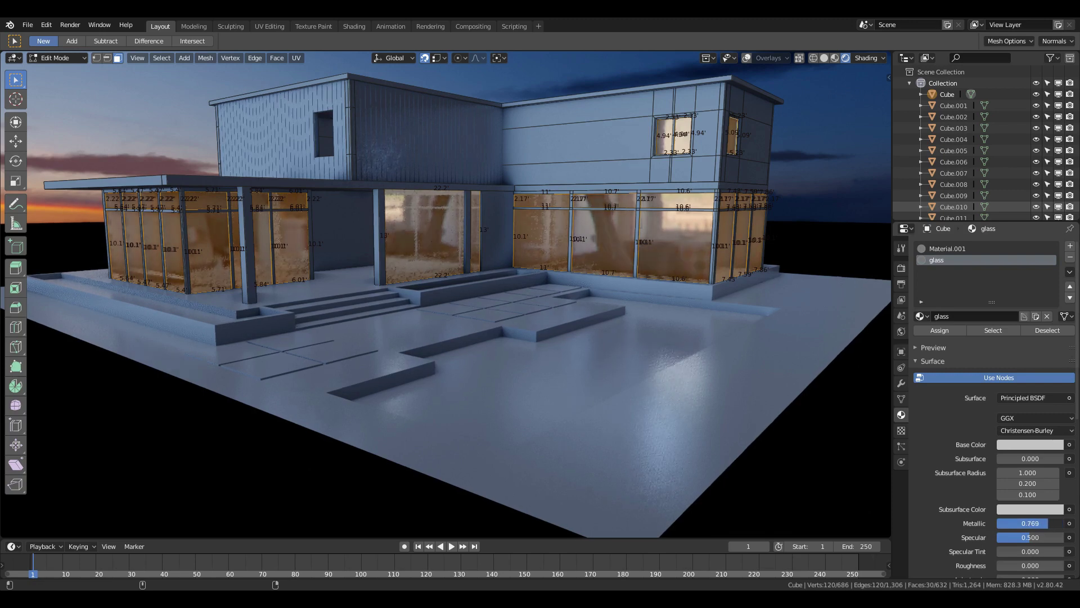
drag(1043, 526, 1015, 525)
scroll(1017, 470, down, 3)
scroll(1017, 469, down, 4)
scroll(1024, 477, down, 2)
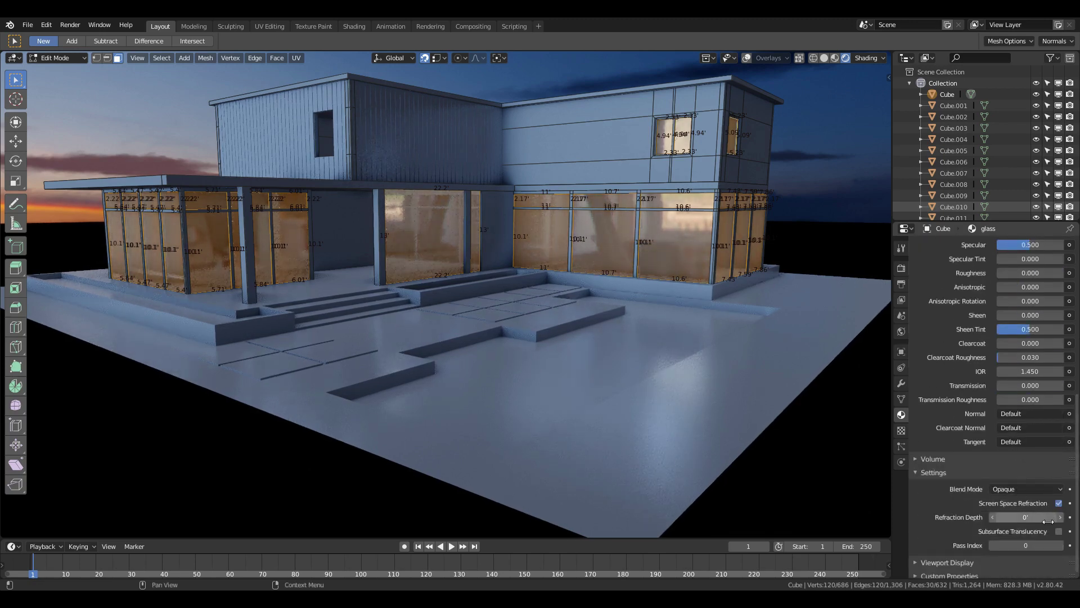
Set the glass blend mode to Alpha Blend, hide backfaces and give it a 0.1 refraction depth
click(1038, 490)
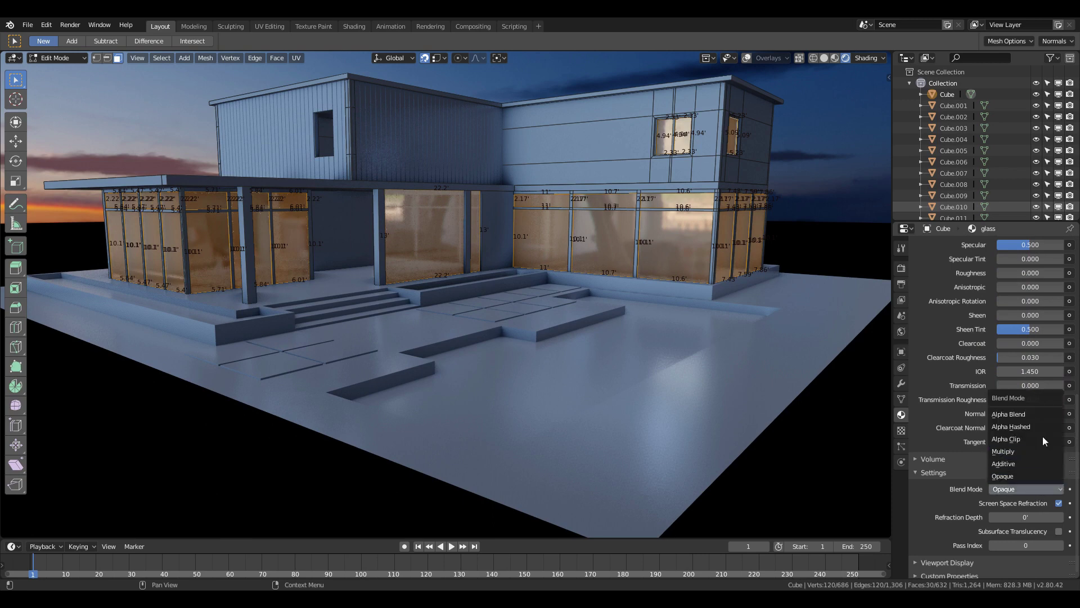
click(1042, 416)
scroll(1052, 550, down, 2)
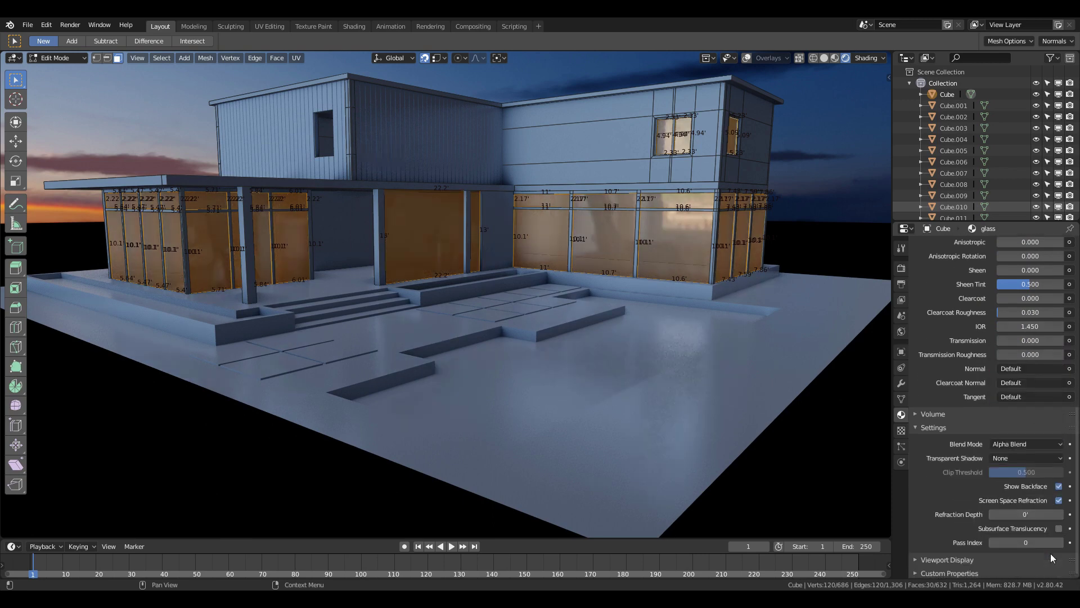
click(1059, 487)
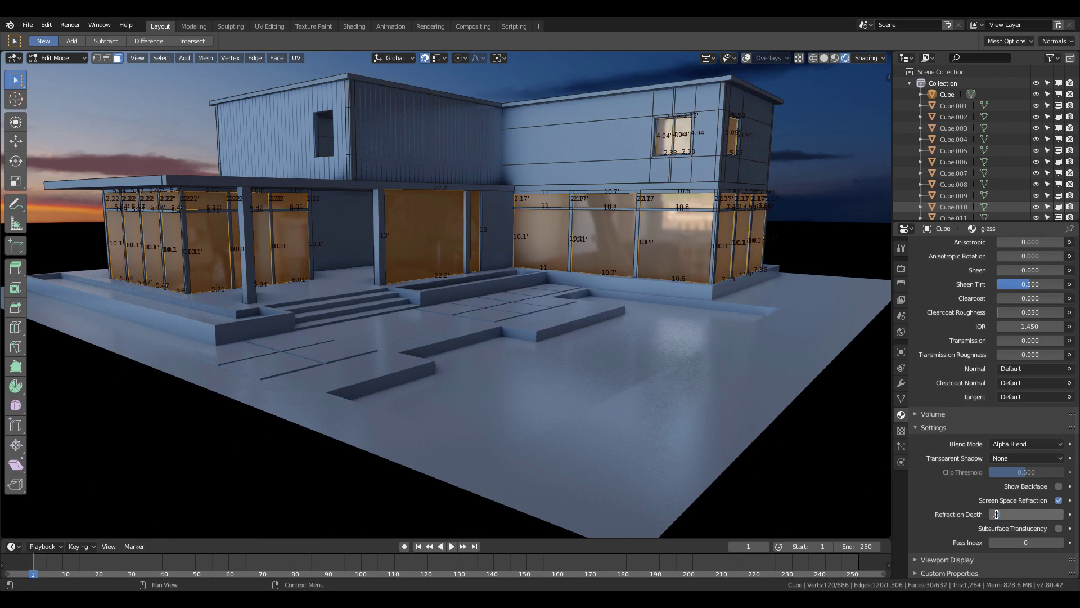
text(.1)
key(Return)
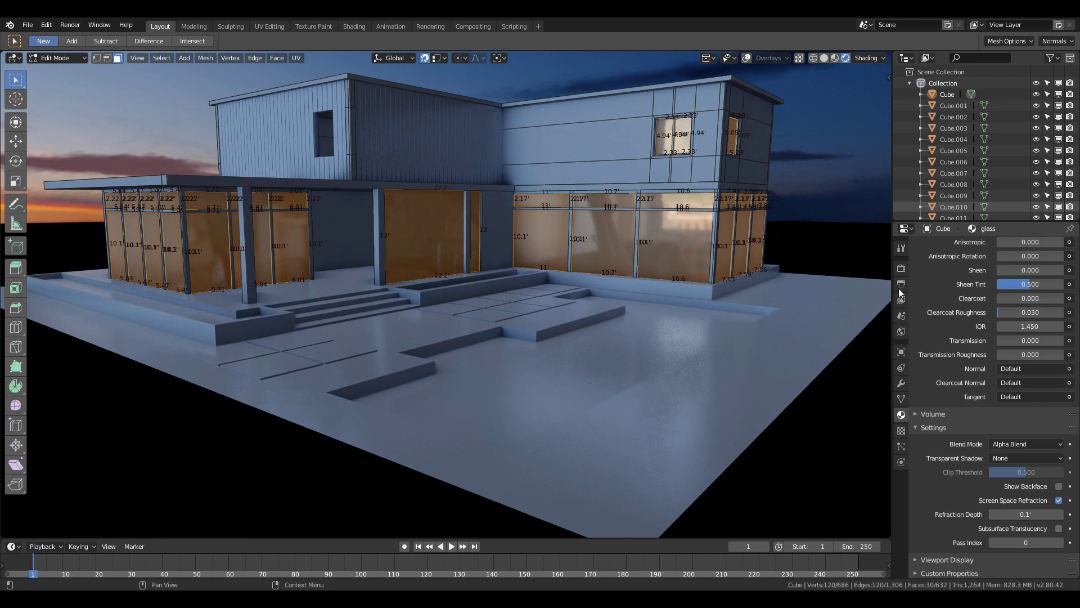
Show the scene's Screen Space Reflections settings in Render Properties
click(902, 248)
click(901, 269)
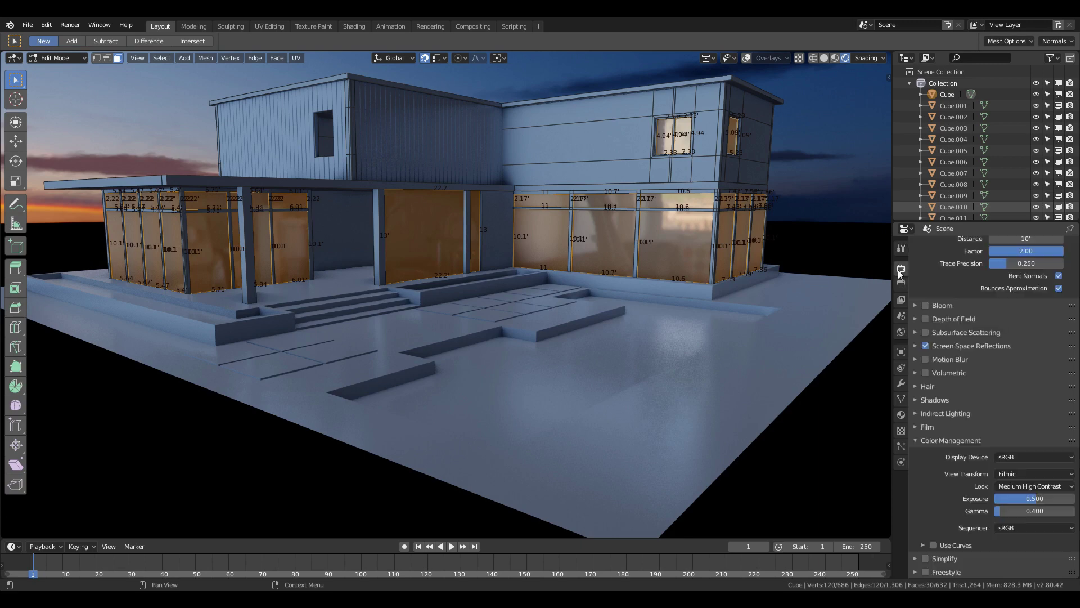
click(967, 345)
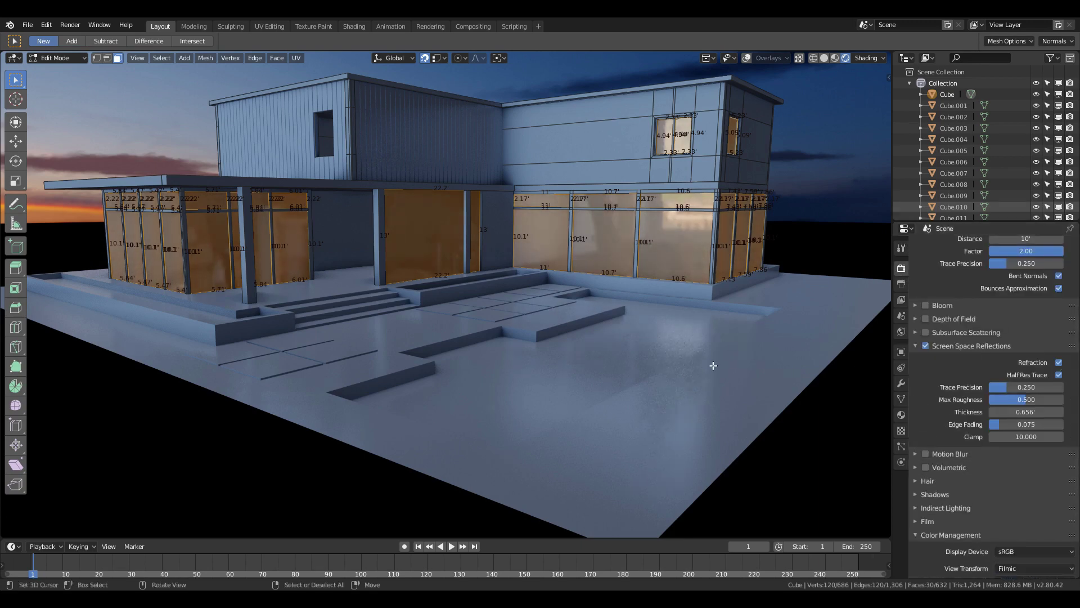
Back in Object Mode, raise the glass transmission to 1.0 and lower metallic to about 0.25
key(Tab)
key(shift+grave)
key(w)
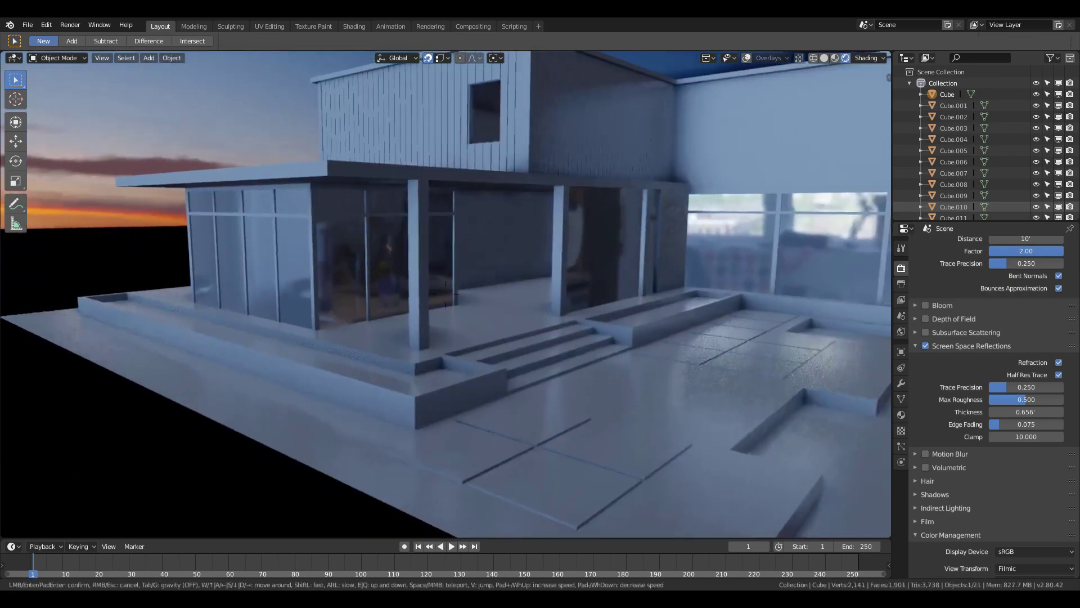
key(Return)
click(901, 414)
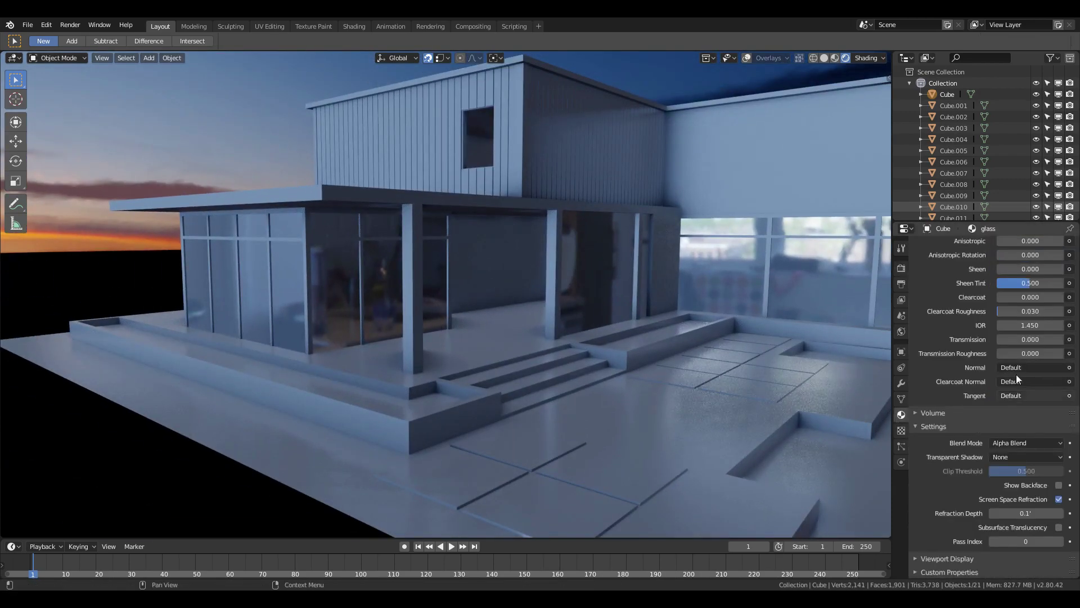
drag(1030, 339, 1035, 339)
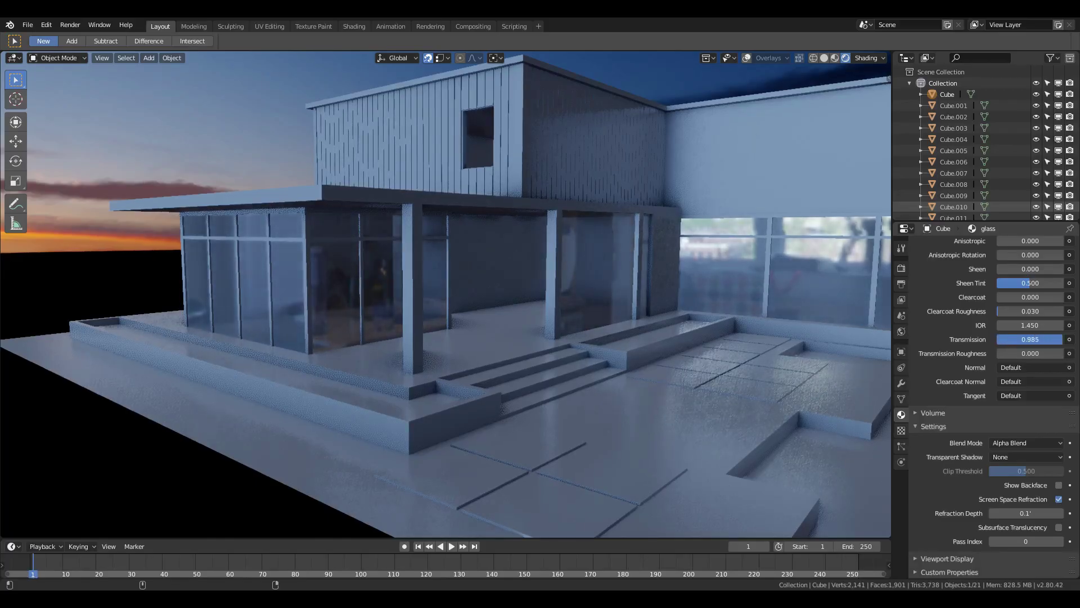
scroll(1031, 320, up, 3)
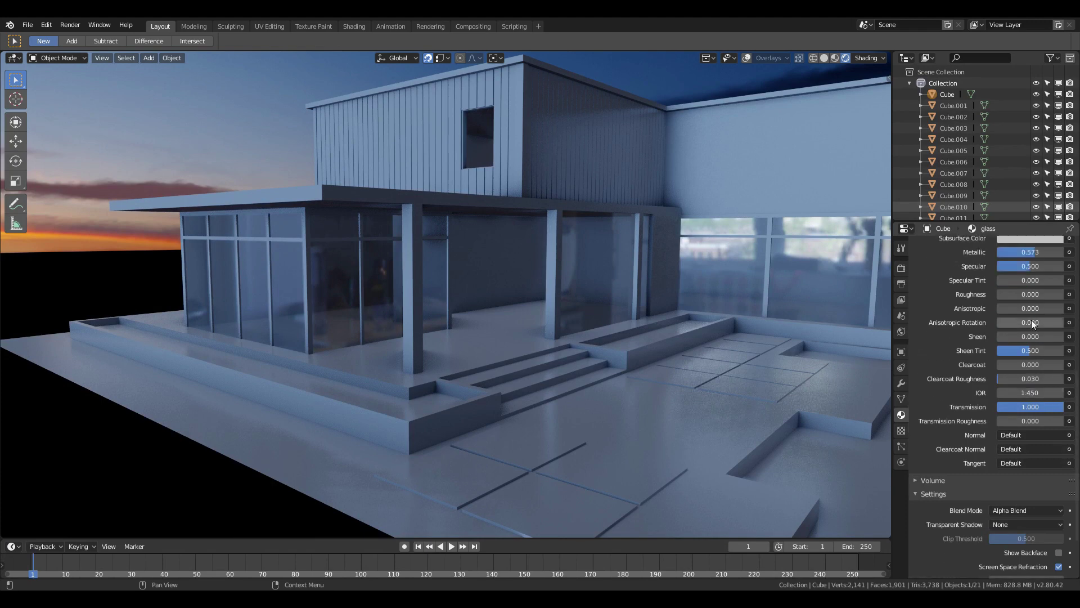
drag(1033, 262, 1010, 262)
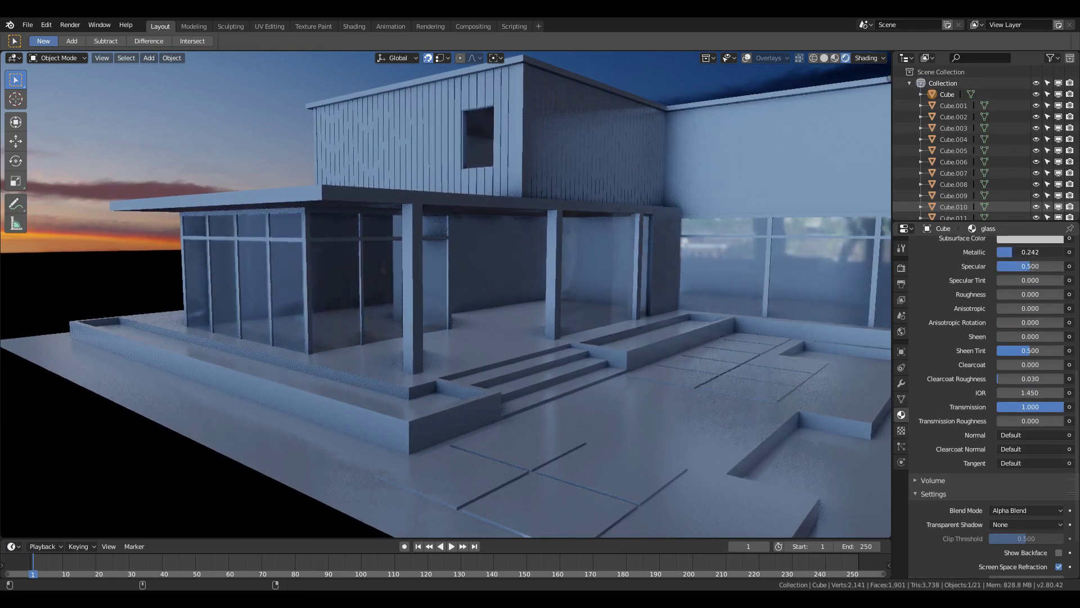
Walk the view back from the house to check the clear windows
key(shift+grave)
key(s)
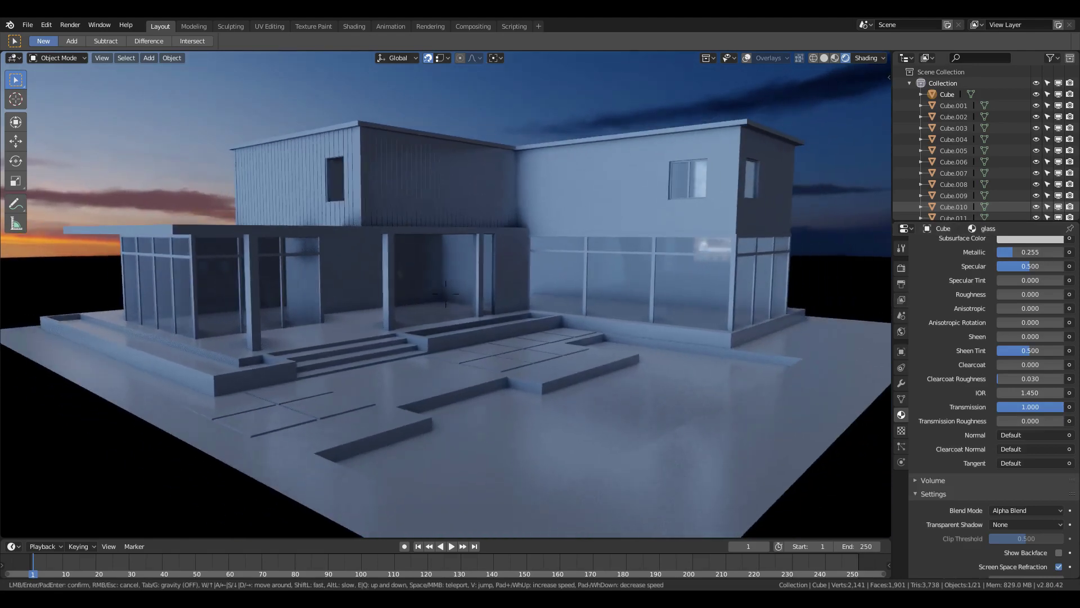
click(446, 294)
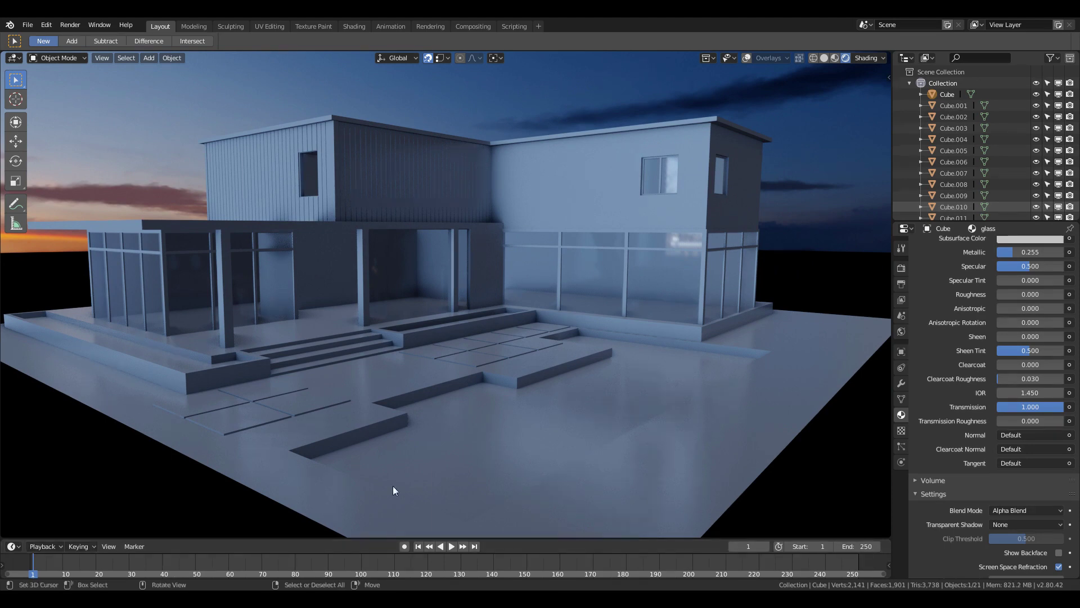
Show overlays again, add an area light and raise it along Z
click(750, 57)
key(shift+a)
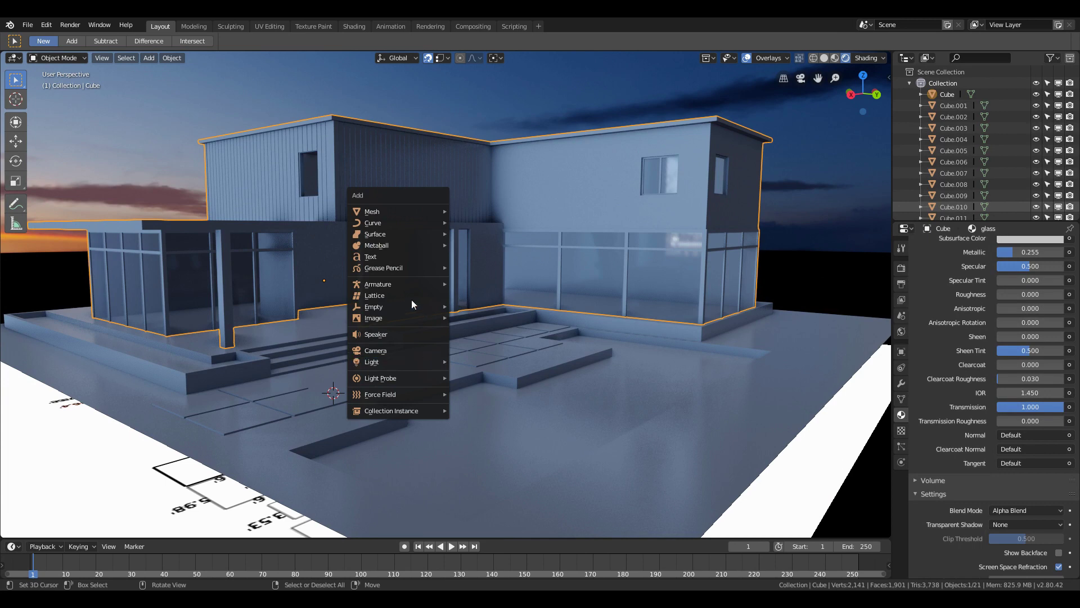
mouse_move(372, 361)
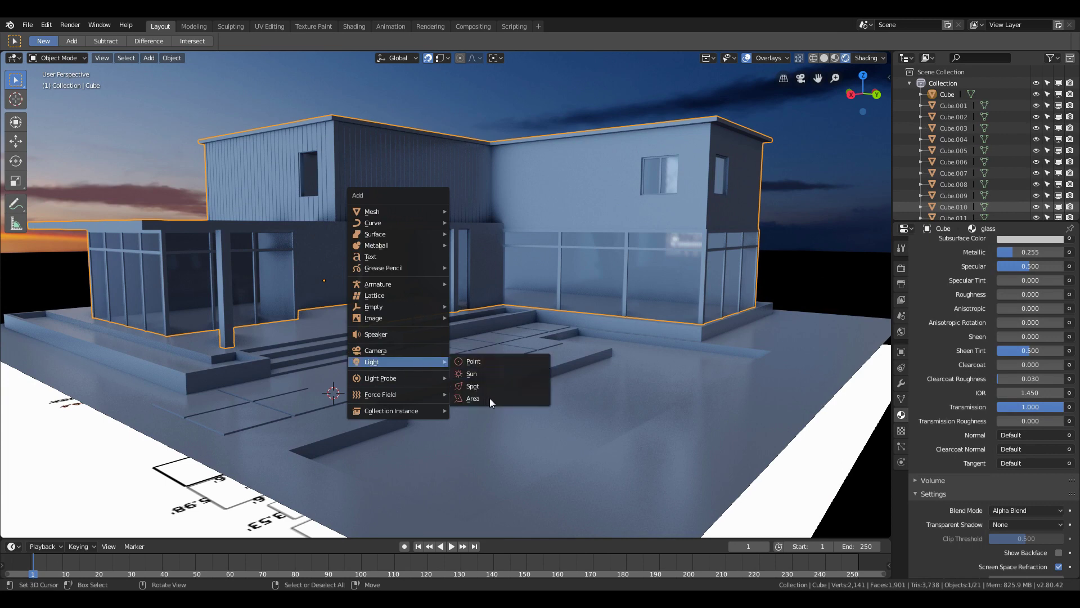
click(489, 397)
key(g)
key(z)
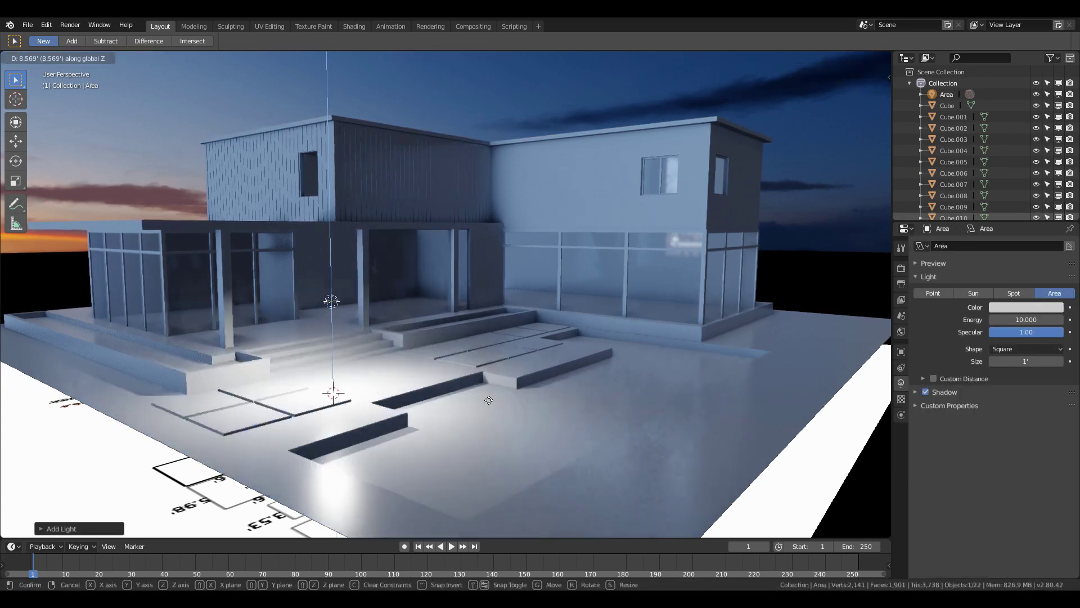
click(474, 292)
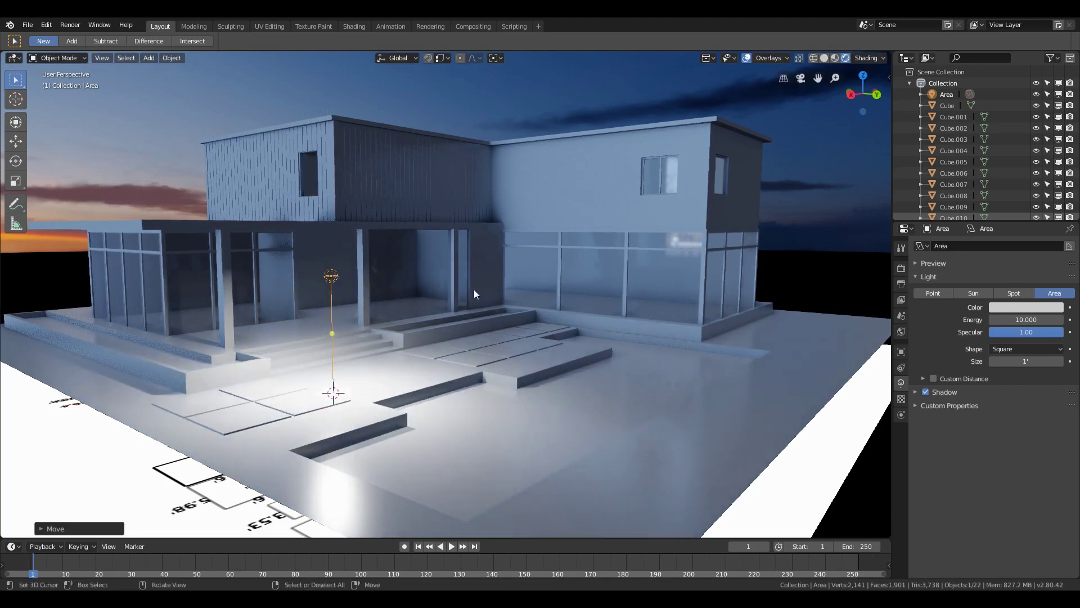
Make the light orange with energy 30, fine-tuning its hue
click(1043, 309)
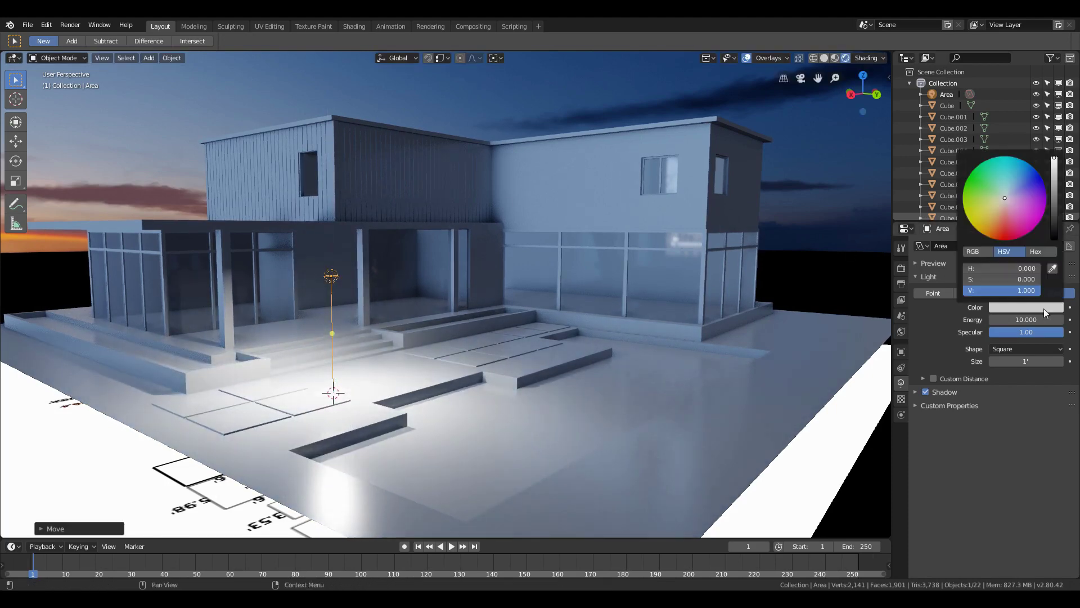
click(998, 227)
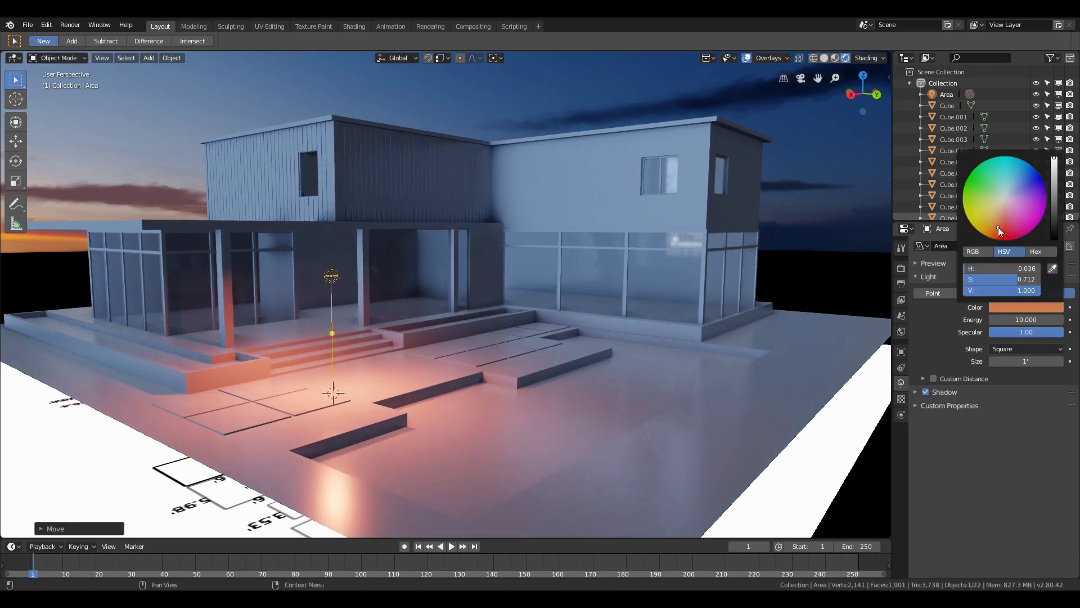
click(1031, 321)
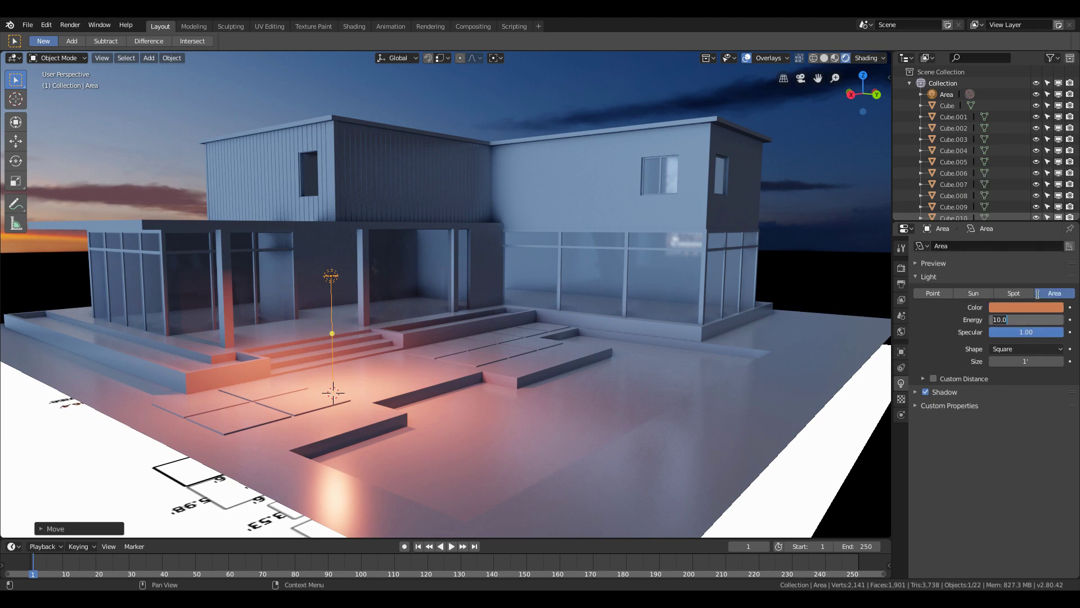
text(30)
key(Return)
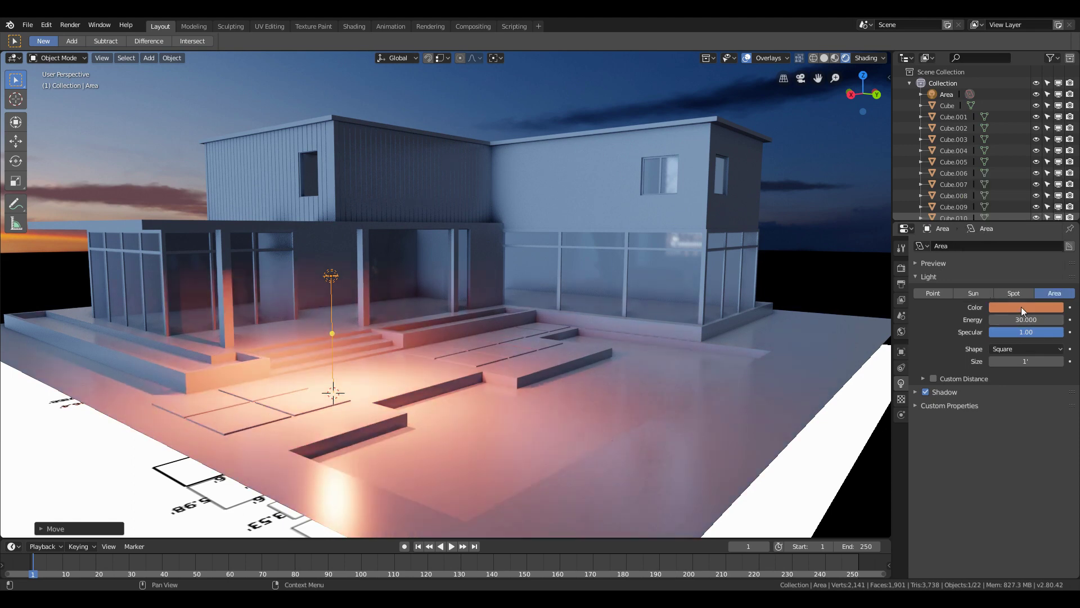
click(1021, 306)
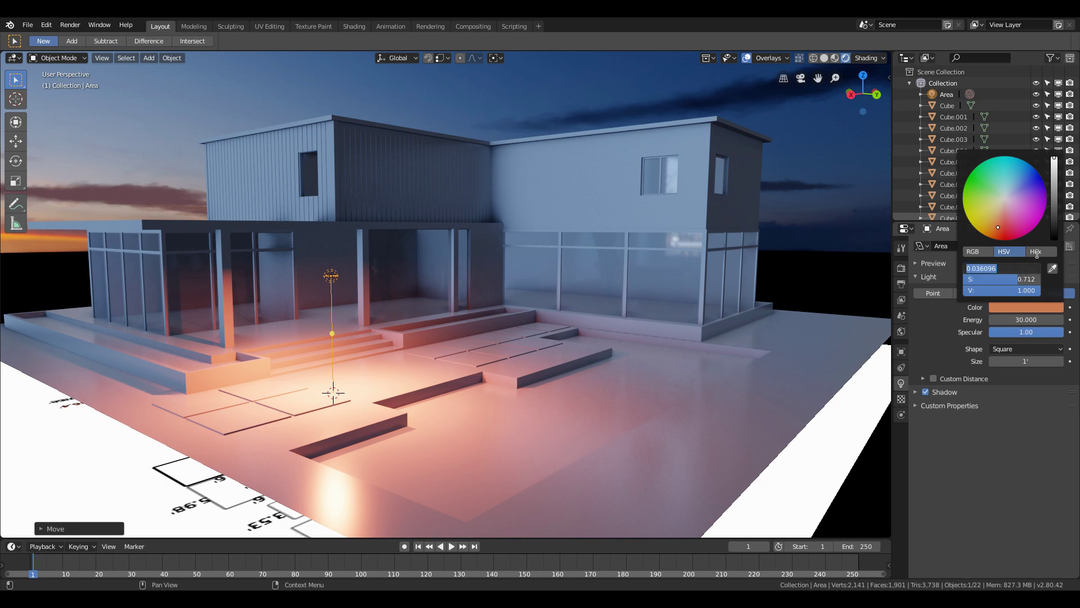
text(06)
key(Tab)
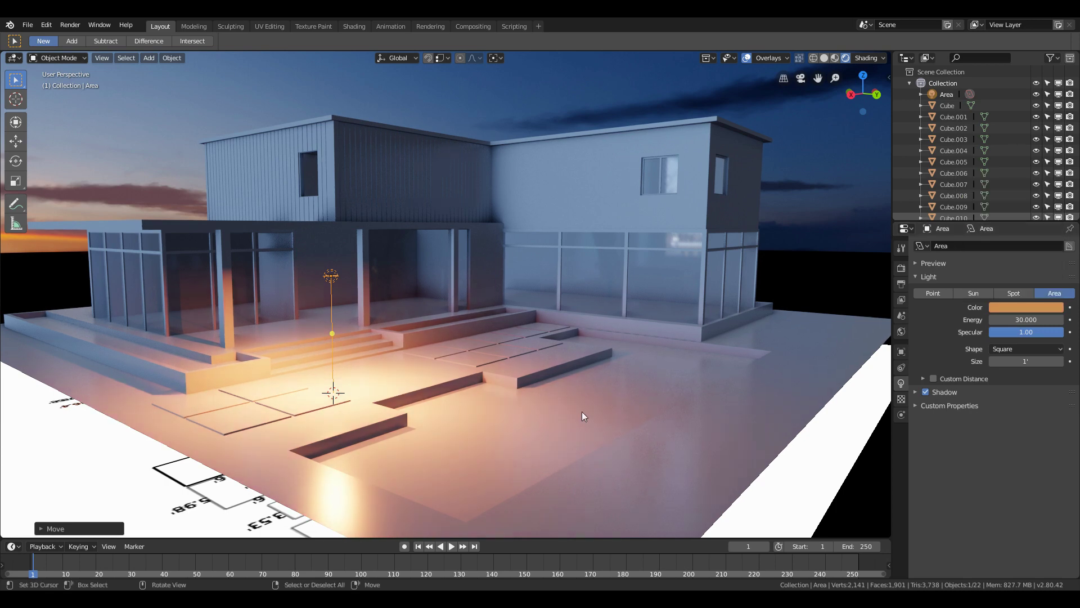
Move the light inside the left wing of the house
key(g)
key(x)
key(y)
key(z)
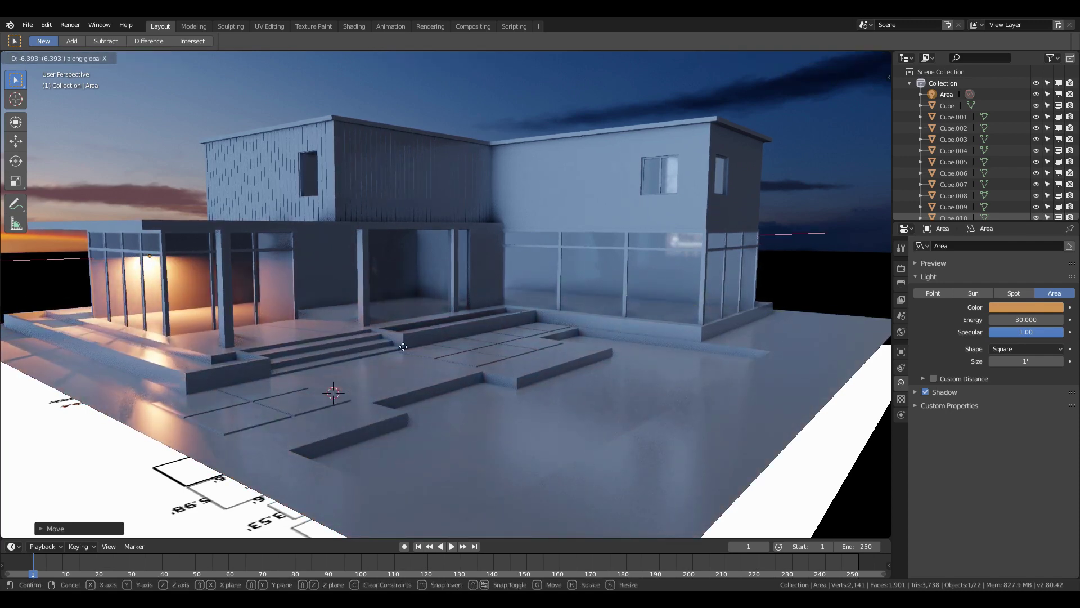
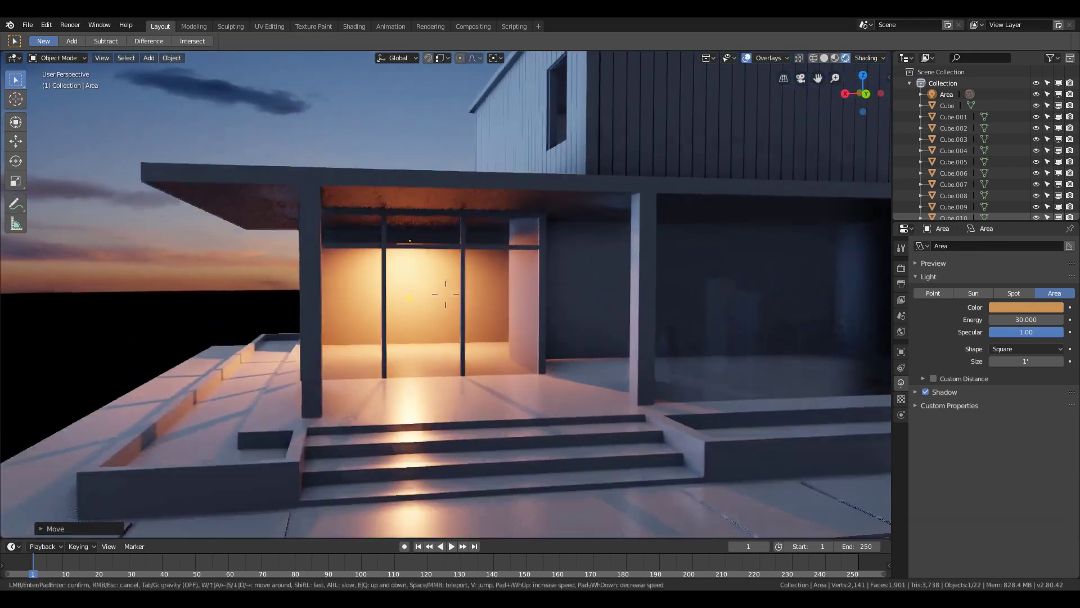
Slide the entrance area light along X and enable Custom Distance for it
key(Return)
key(g)
key(x)
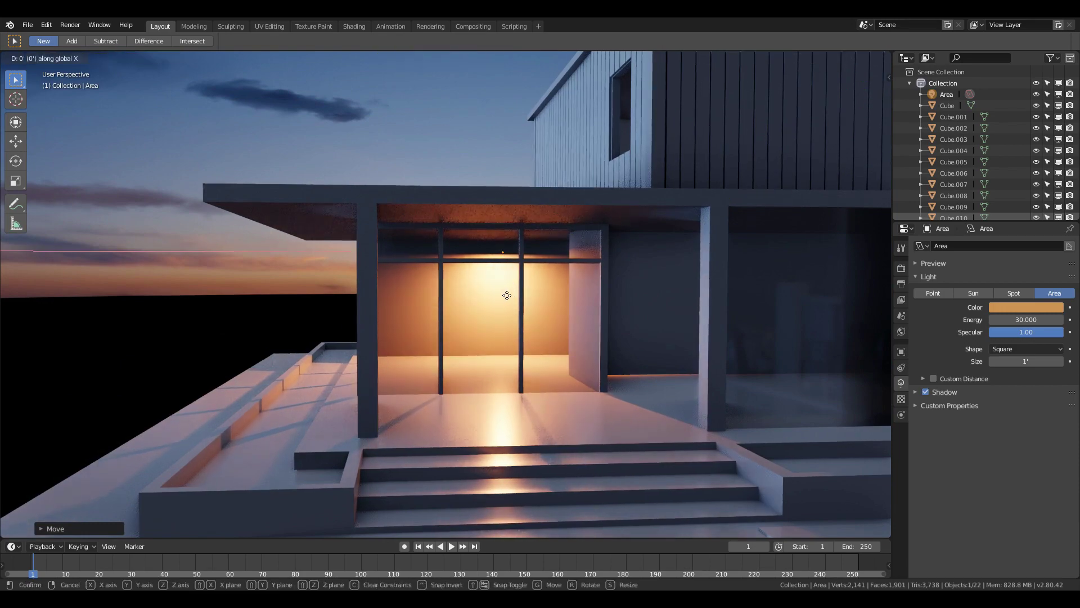
click(499, 292)
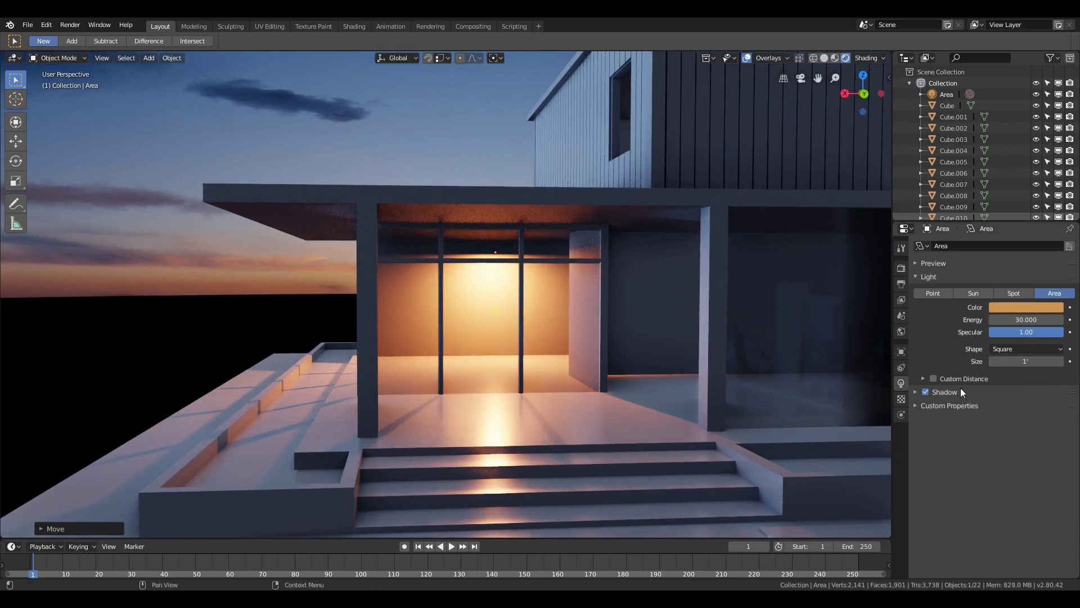
click(923, 378)
Nudge the light along Y by the glass entrance and lower its custom distance to 27'
key(shift+grave)
key(w)
key(Return)
key(g)
key(y)
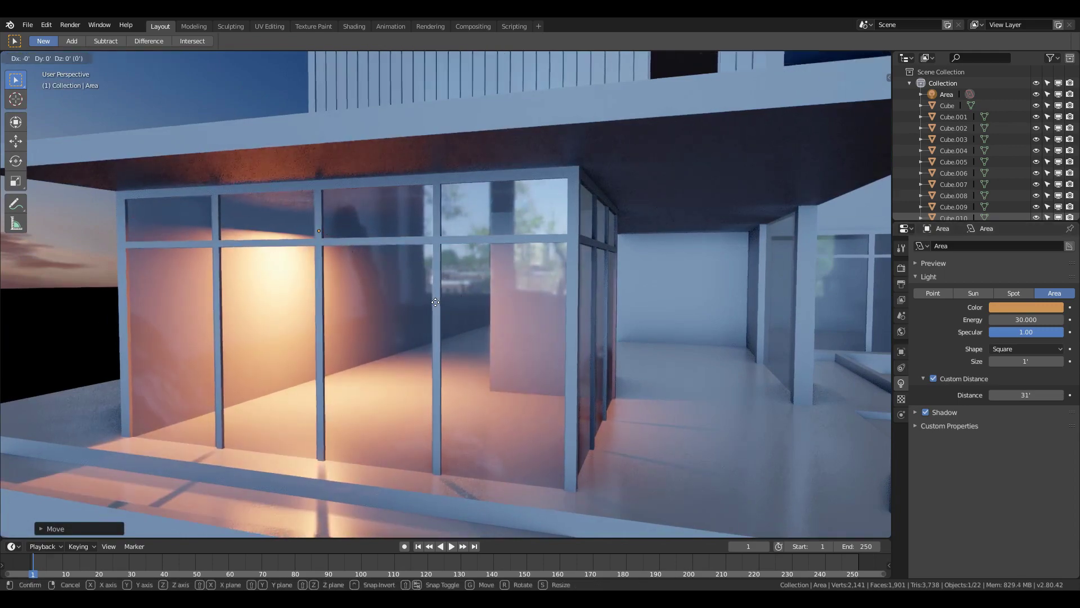
key(Escape)
drag(1025, 395, 1004, 394)
Duplicate the area light to light the neighbouring porch room
key(shift+d)
key(shift+grave)
key(w)
key(s)
Duplicate the warm light three more times (Area.002–004), sliding copies along X and Y into the rooms
key(Return)
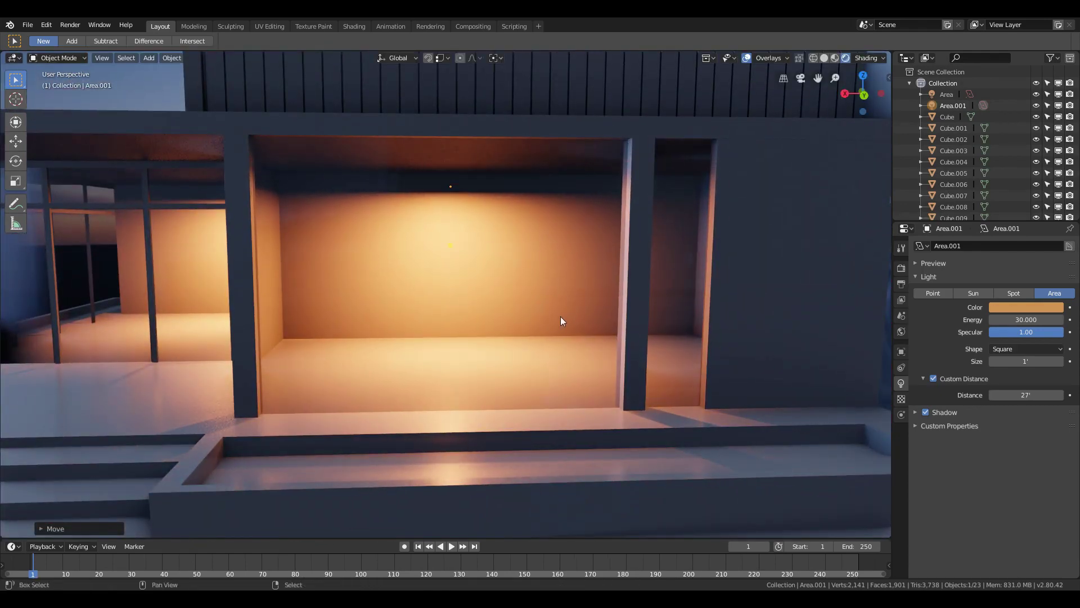
key(shift+d)
key(x)
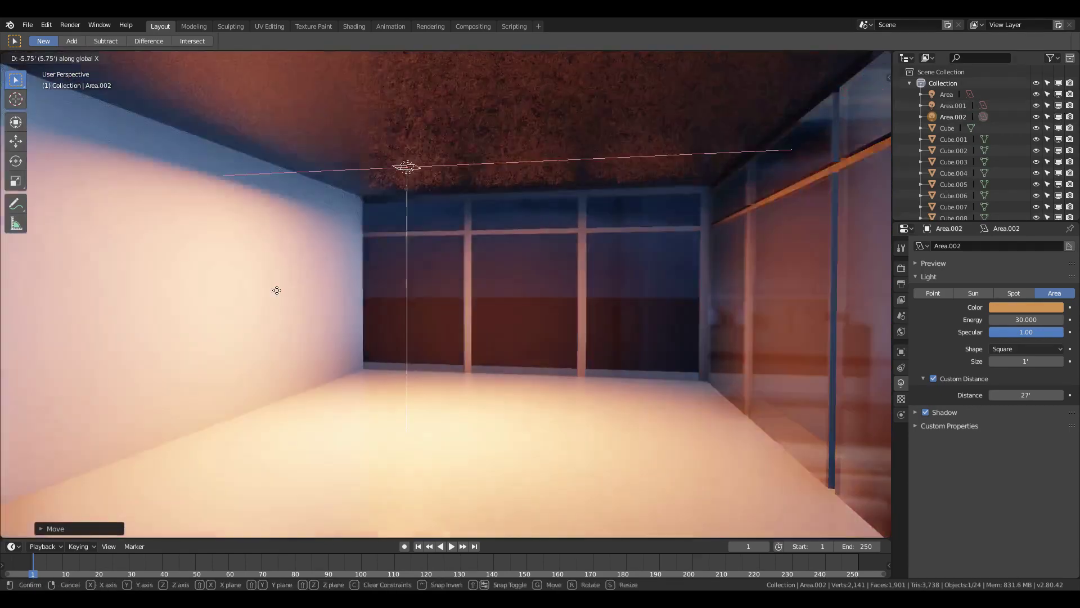
key(Return)
key(shift+d)
key(x)
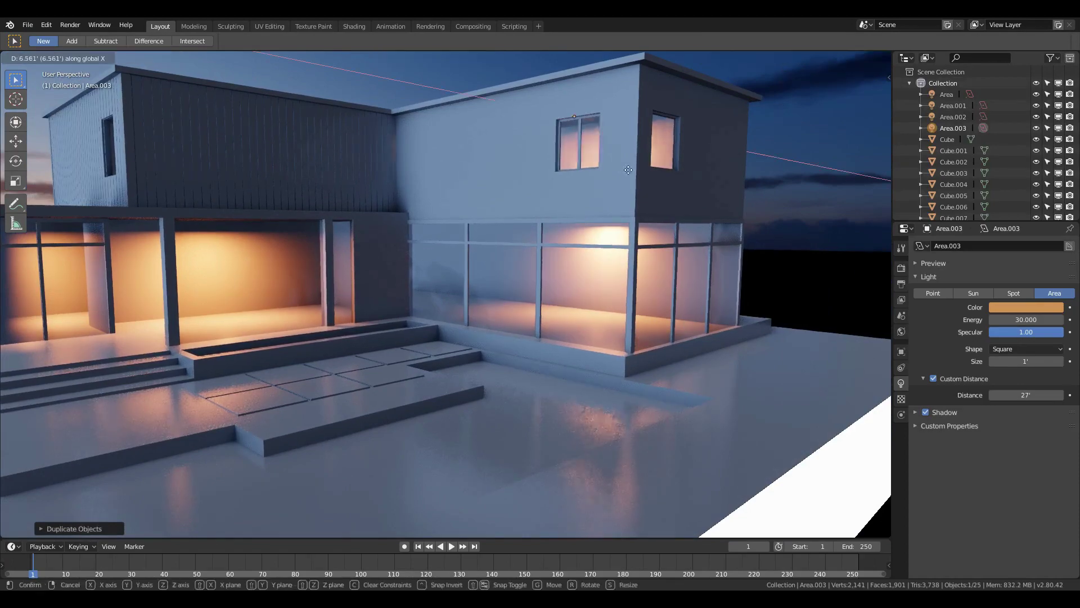
key(Return)
key(shift+d)
key(y)
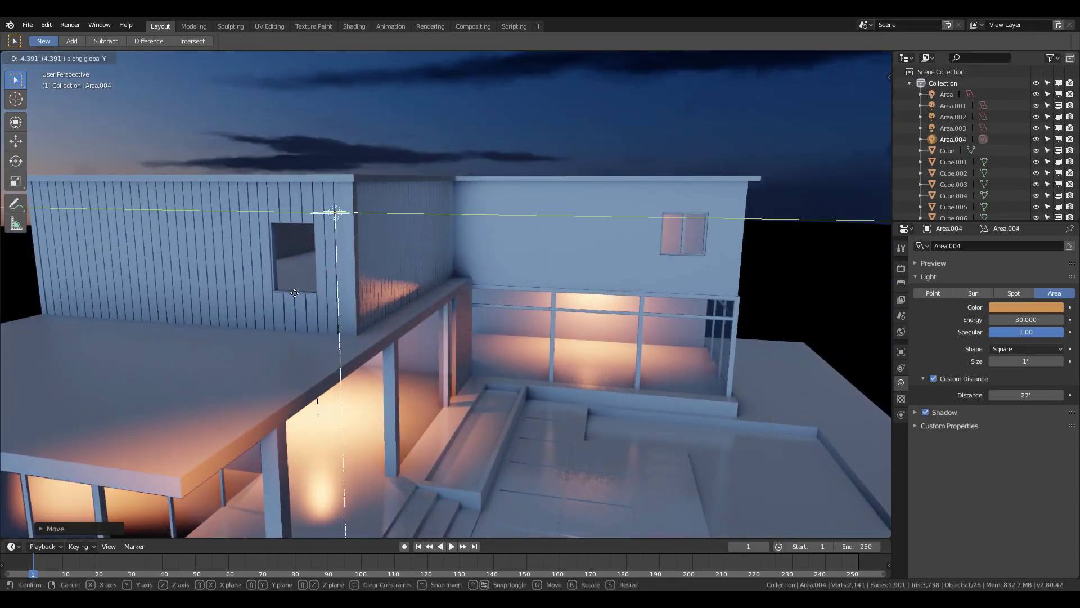
key(Return)
Rotate the upstairs light about Y and reposition it along X, checking the ground-floor rooms
mouse_move(234, 293)
middle_down()
mouse_move(302, 231)
mouse_move(452, 273)
middle_up()
key(r)
key(y)
key(Return)
key(g)
key(x)
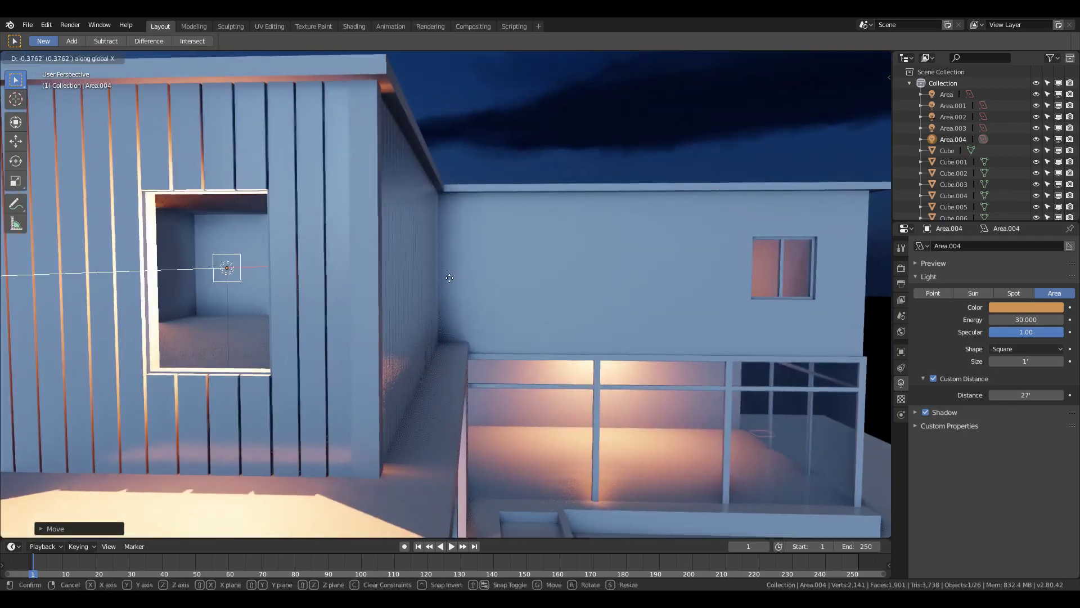
key(Return)
key(shift+grave)
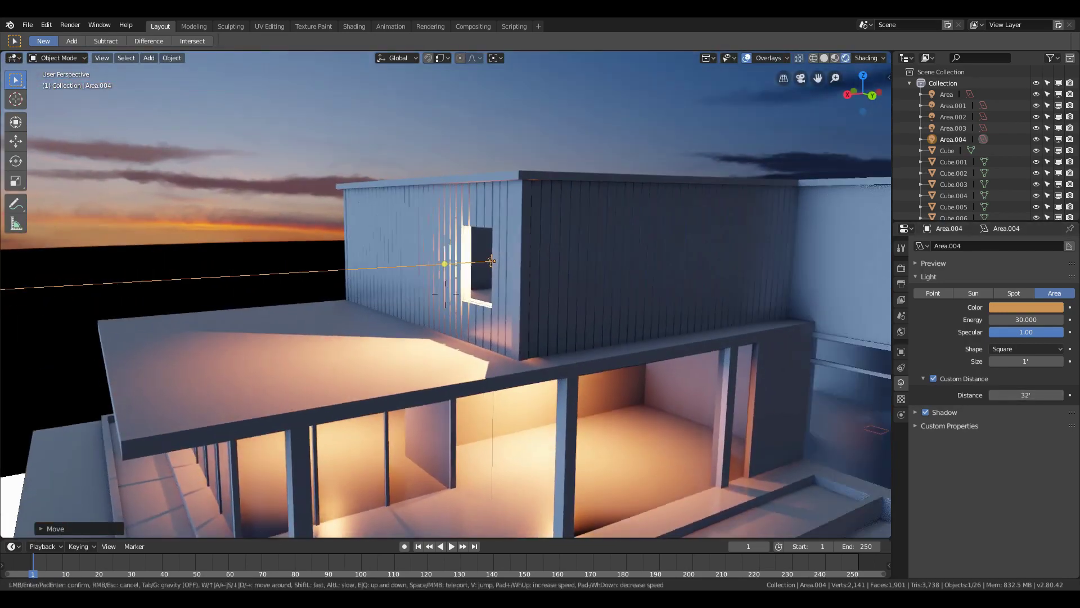
key(w)
key(Return)
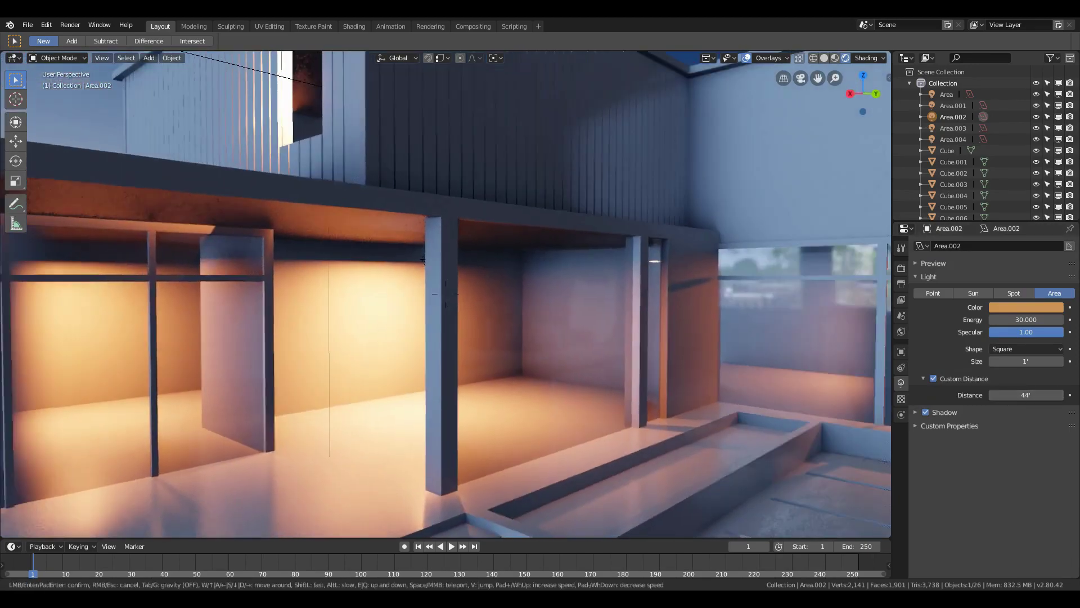
Place resized light copies in the upstairs room and against its wall (Area.005–006)
key(shift+d)
key(x)
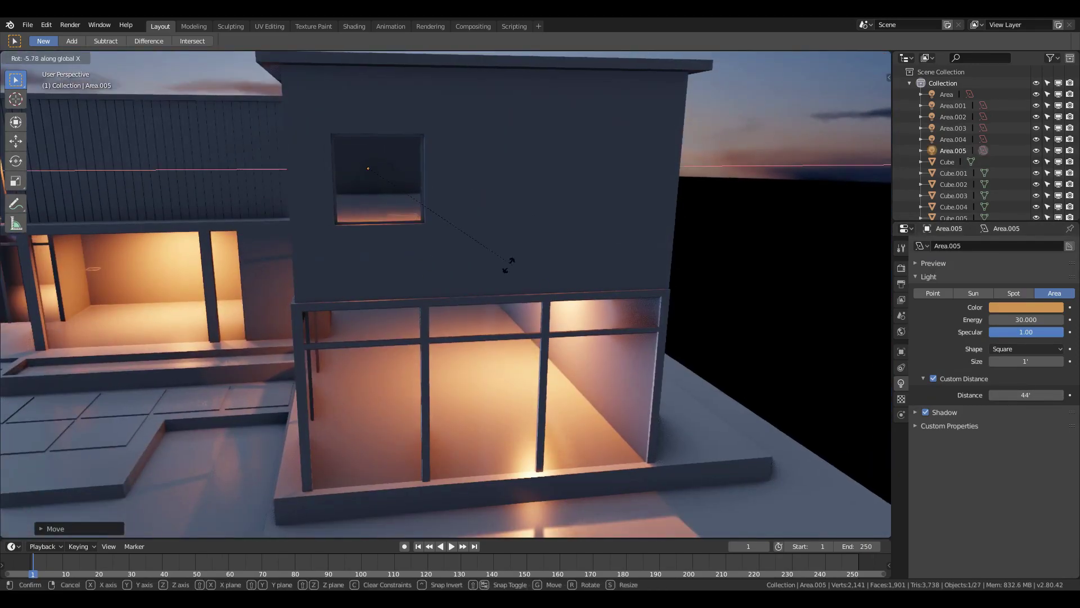
key(w)
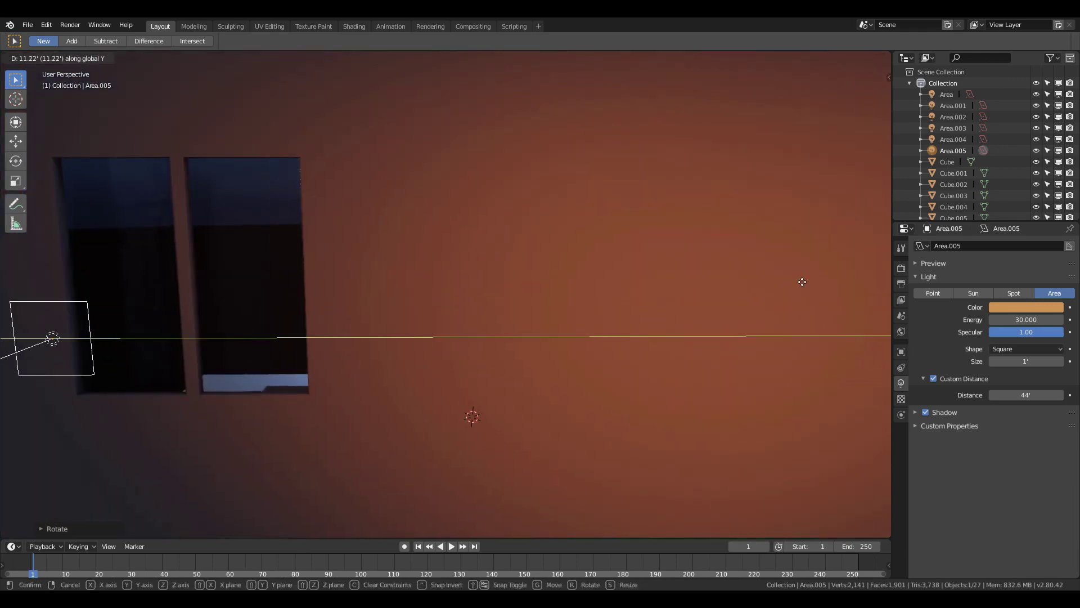
key(s)
key(Return)
key(shift+f)
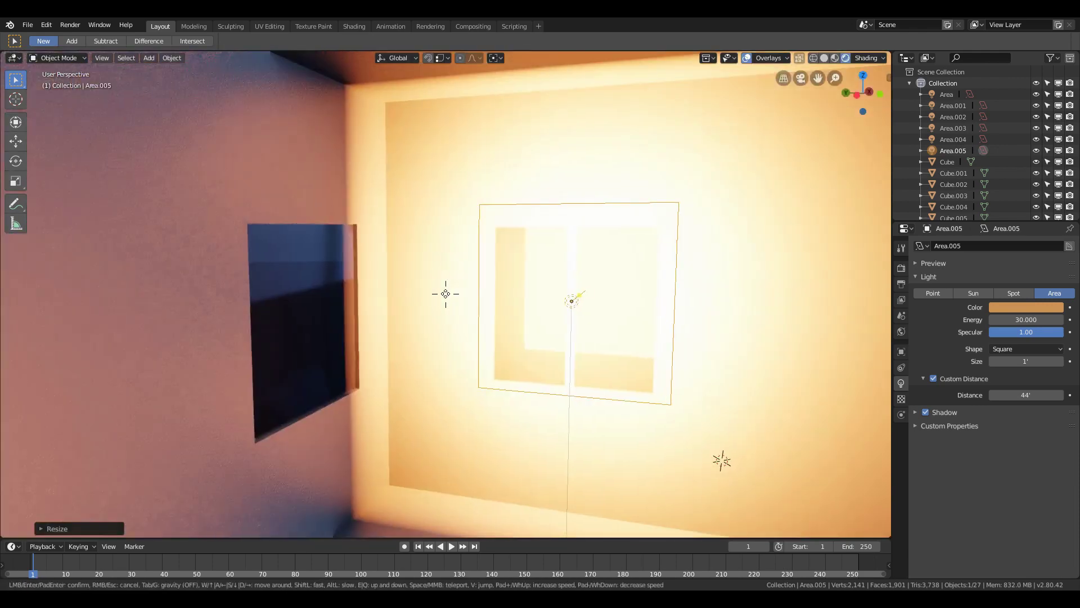
click(446, 294)
key(shift+d)
text(rz9)
key(Return)
Add the last two light copies Area.007 and Area.008 to the remaining rooms, then review from outside
key(shift+f)
key(s)
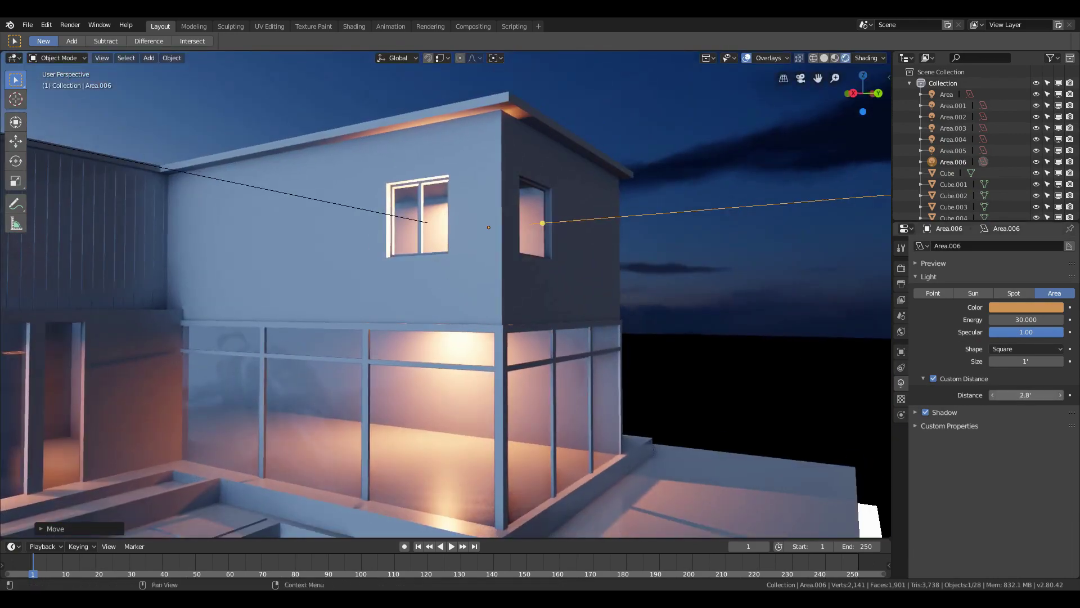
key(w)
click(436, 150)
click(440, 150)
key(shift+d)
key(Return)
key(shift+f)
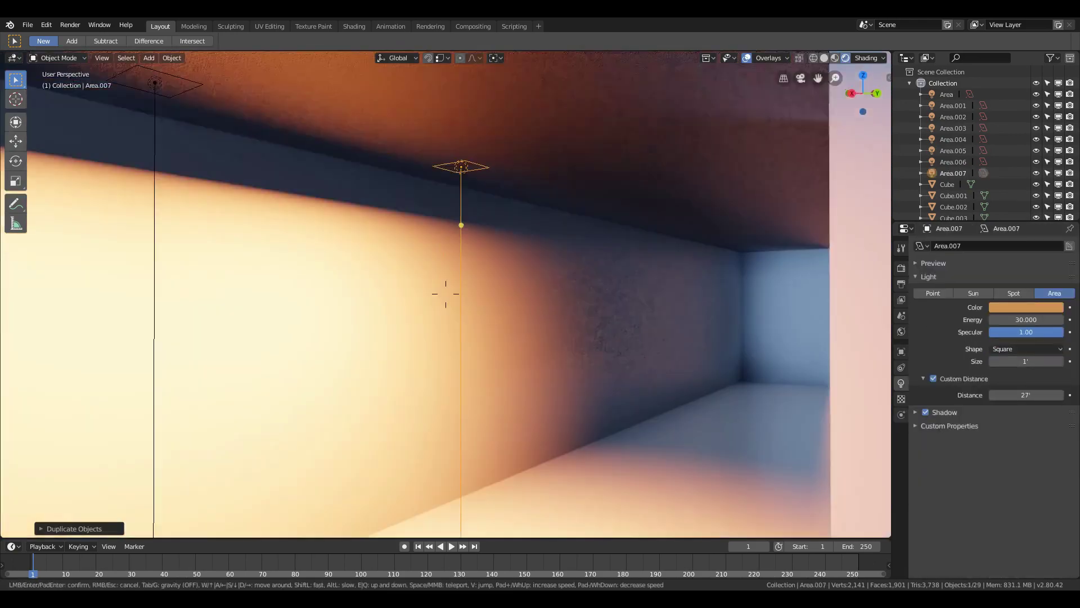
click(446, 294)
key(shift+d)
key(Return)
key(shift+f)
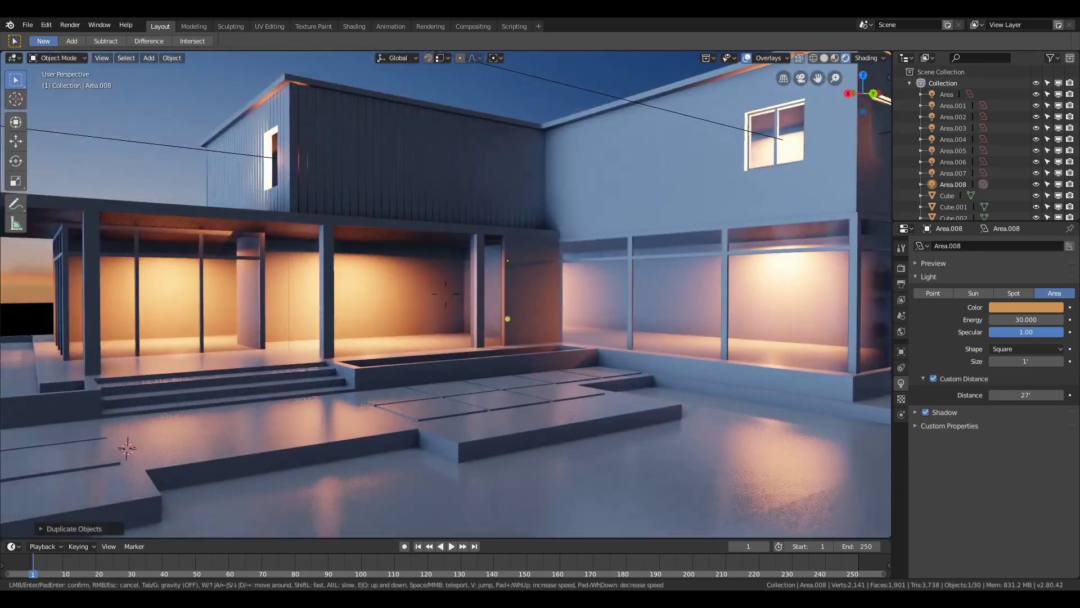
click(446, 294)
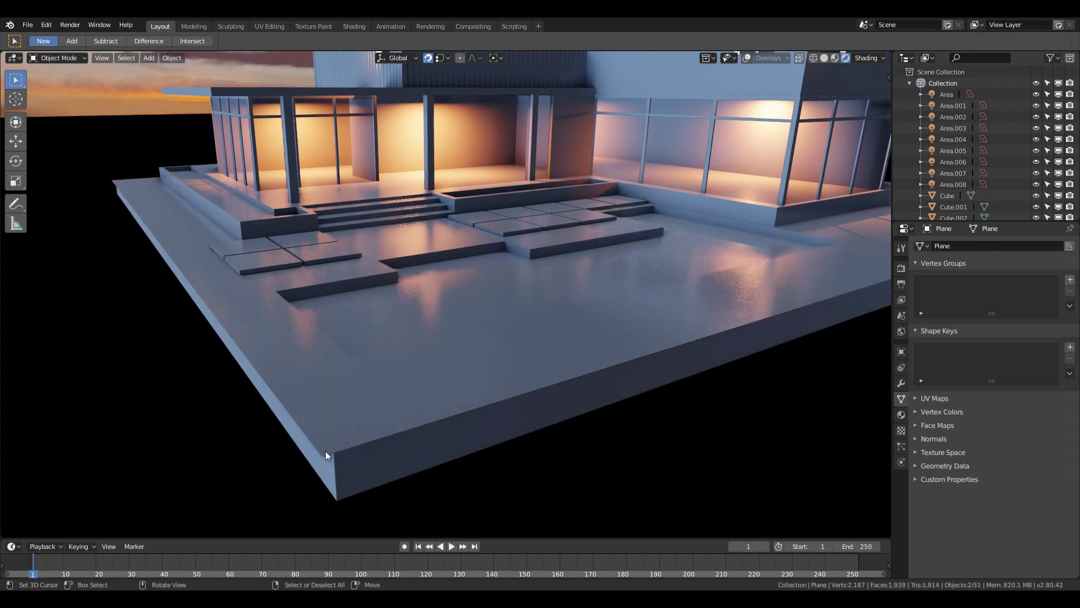
Extrude the ground slab's edge upward into a low wall and thicken its corner
key(e)
click(335, 407)
key(shift+grave)
key(w)
key(Escape)
click(401, 240)
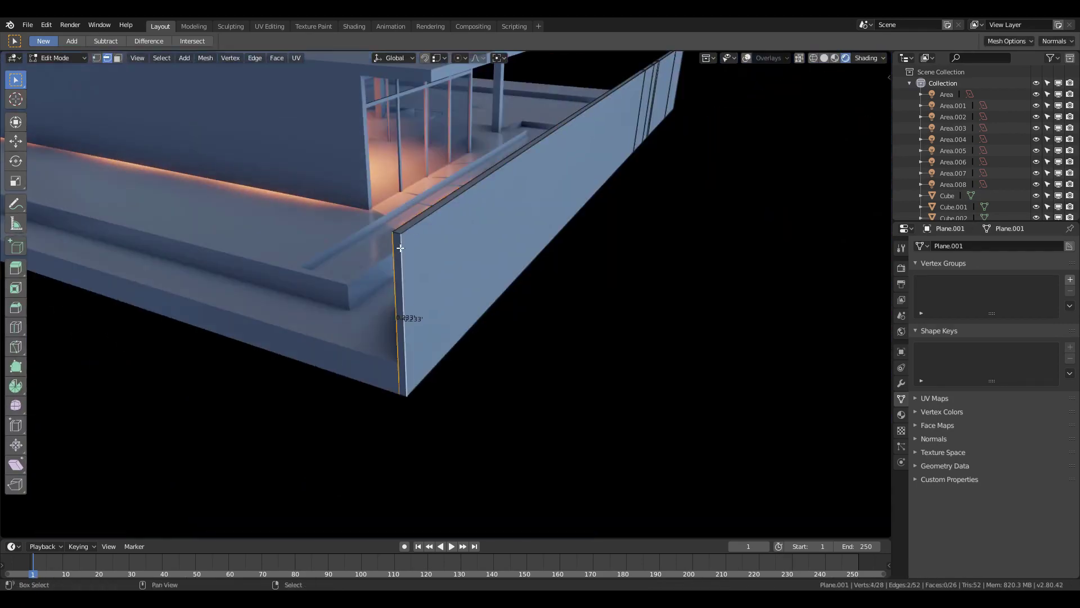
click(563, 391)
key(shift+grave)
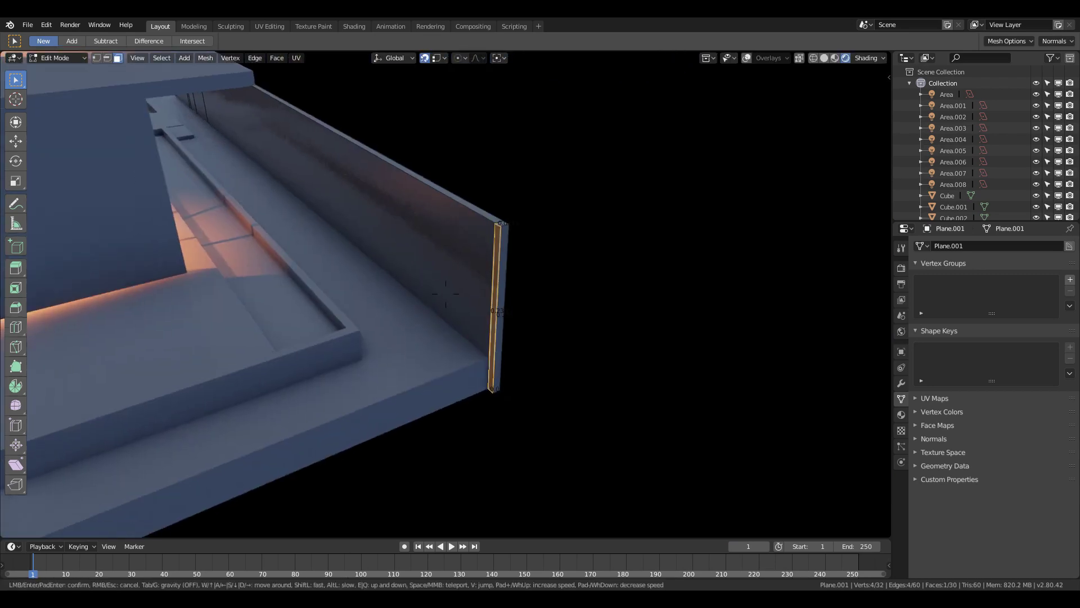
key(w)
click(353, 380)
key(shift+grave)
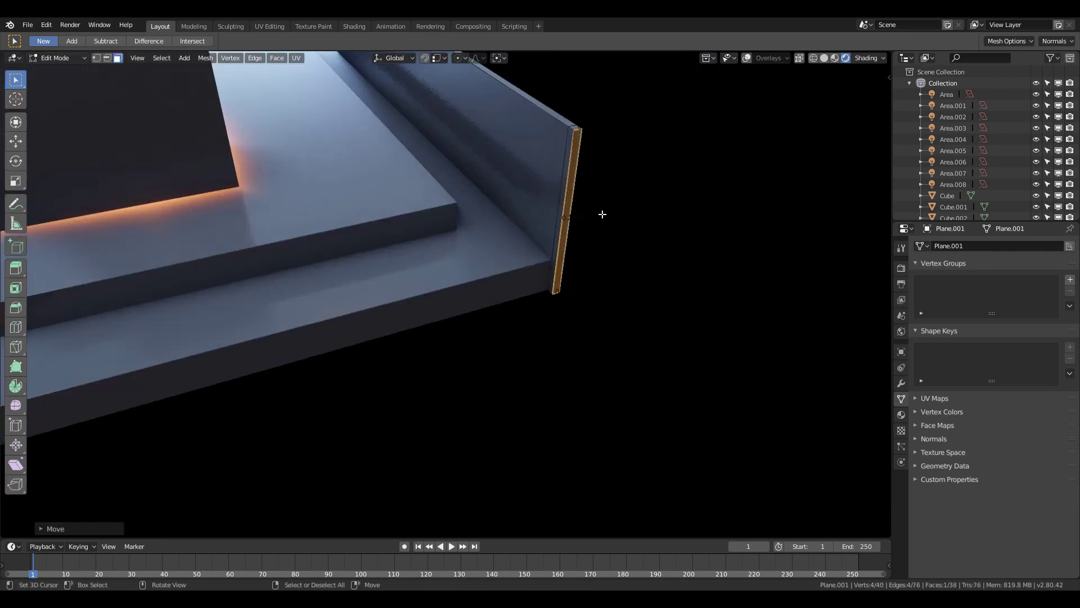
click(446, 294)
click(463, 413)
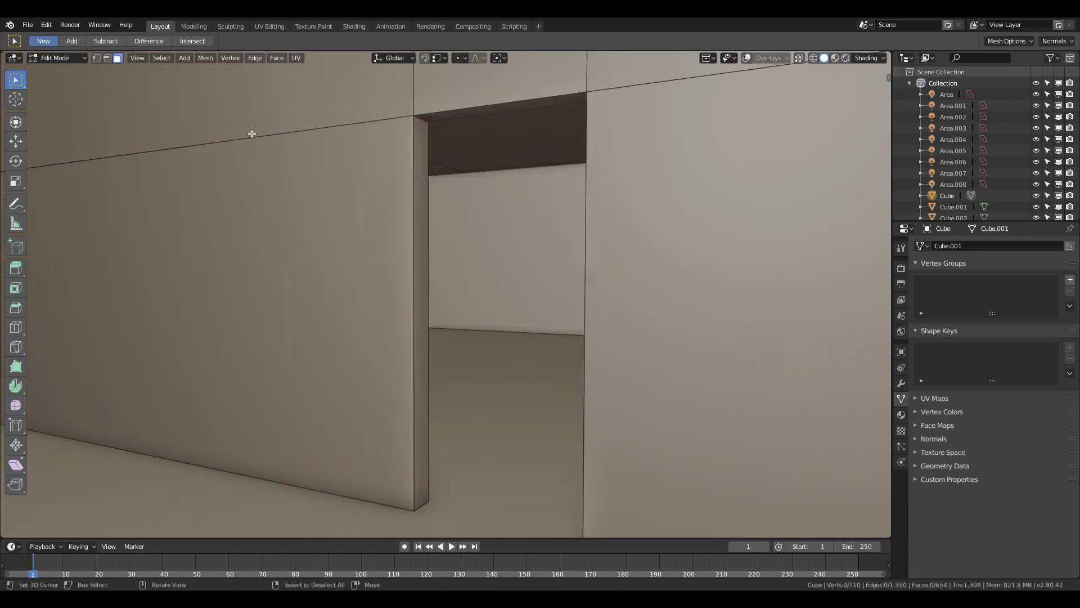
Duplicate the doorway face and scale it down to door width and height
key(s)
key(x)
click(633, 329)
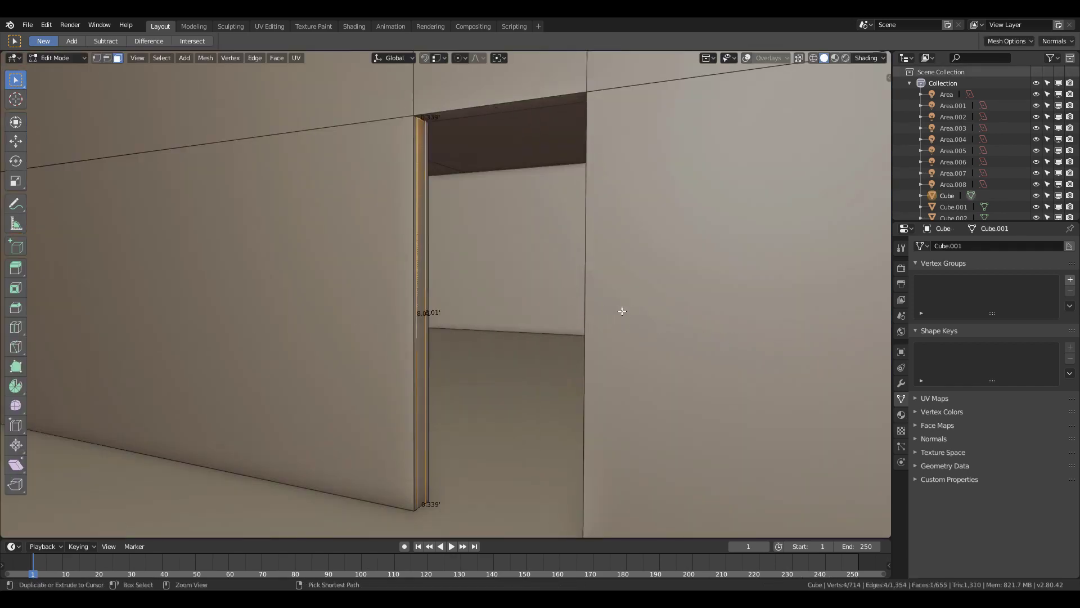
click(693, 301)
middle_drag(694, 301, 405, 242)
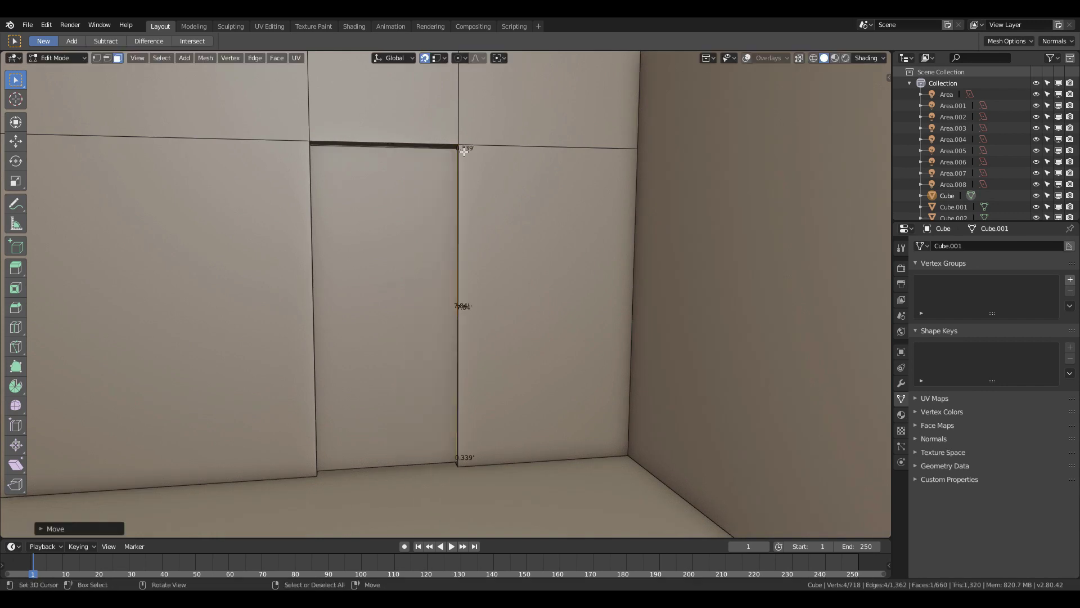
click(405, 192)
Cut and bevel loops across the door to form its panels, then select the whole door mesh
key(ctrl+b)
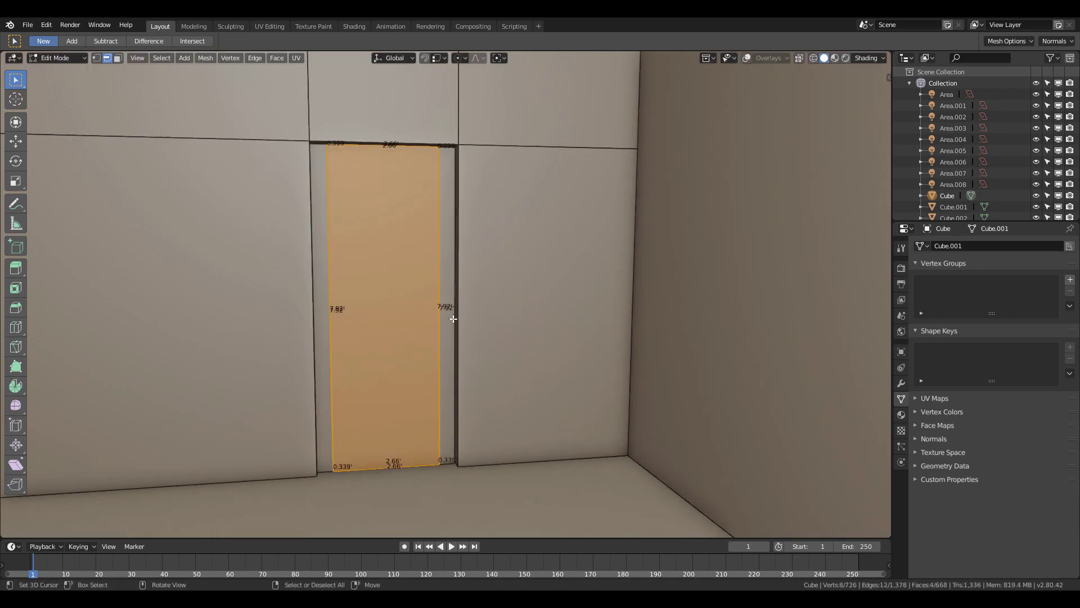
click(454, 318)
key(g)
key(z)
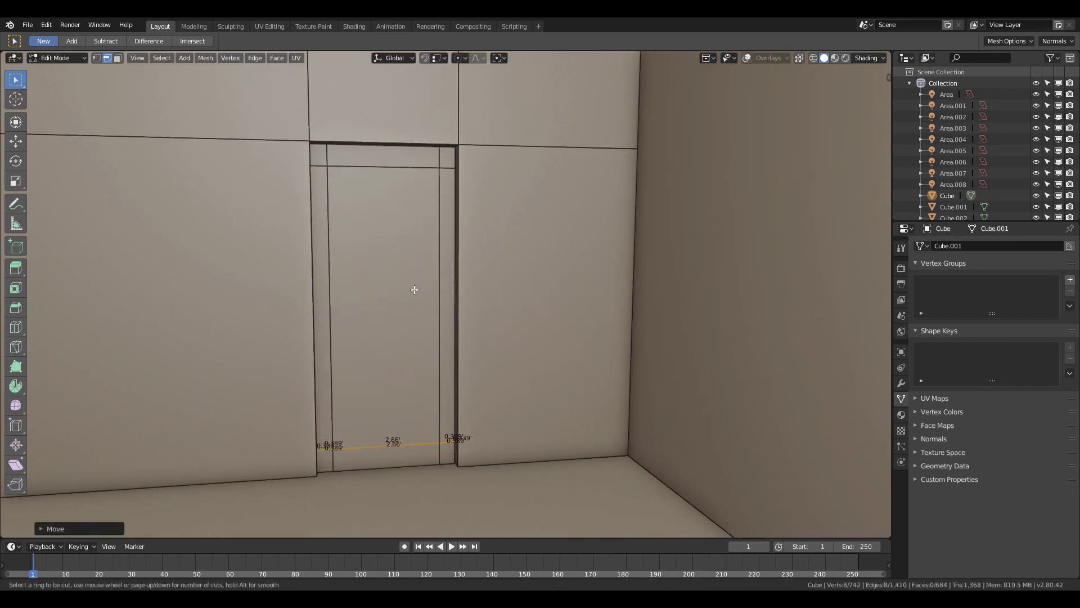
click(669, 365)
middle_drag(669, 366, 591, 355)
key(ctrl+l)
click(900, 414)
Give the door a new material, then stretch the flat box along X and Y into a tabletop
click(1071, 246)
click(995, 315)
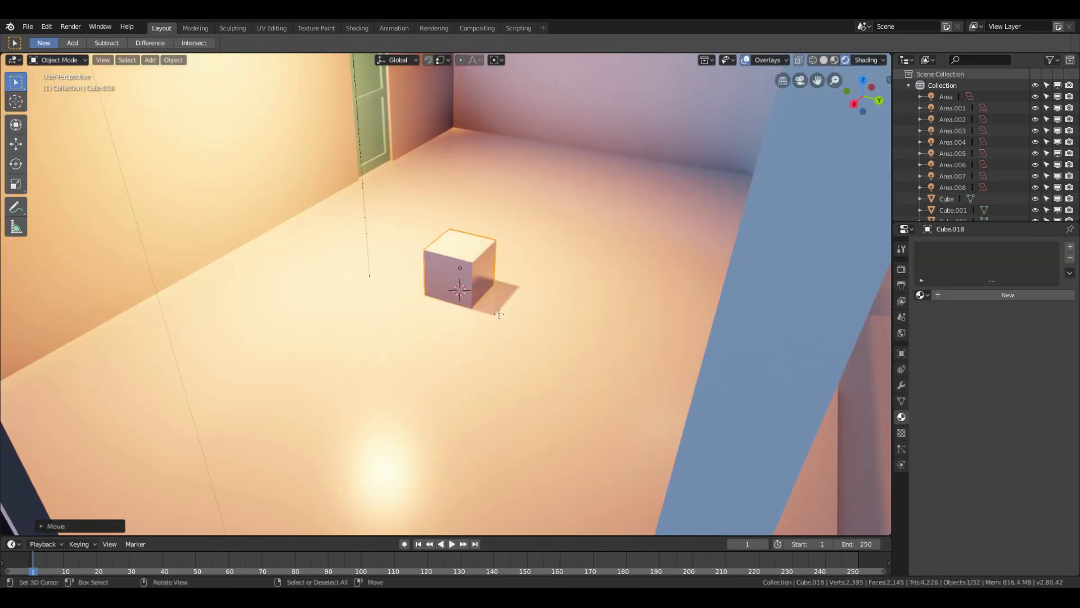
key(Tab)
key(g)
key(x)
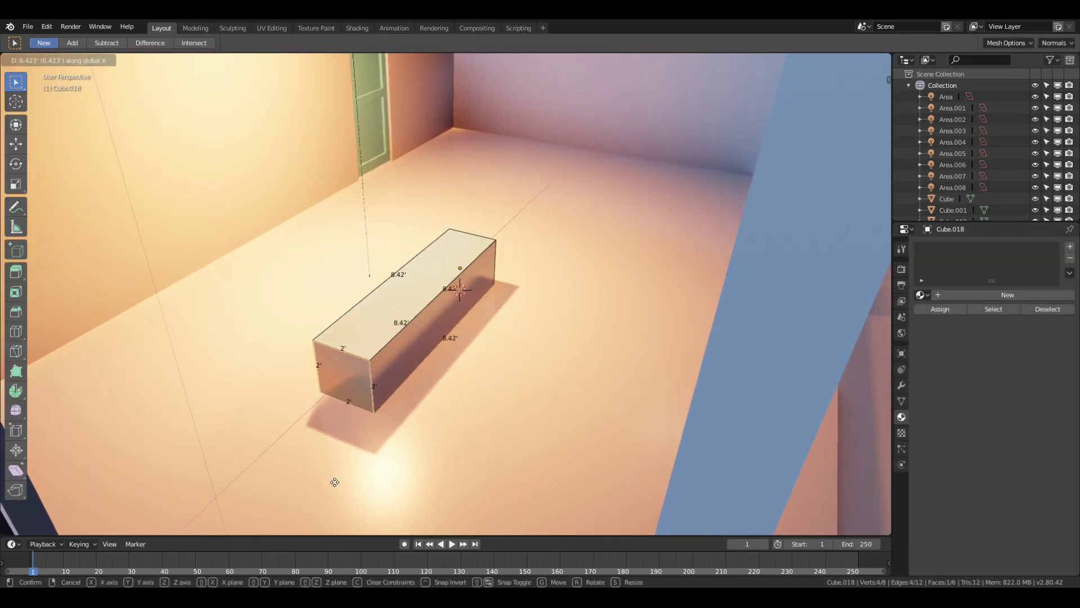
click(494, 467)
key(g)
key(x)
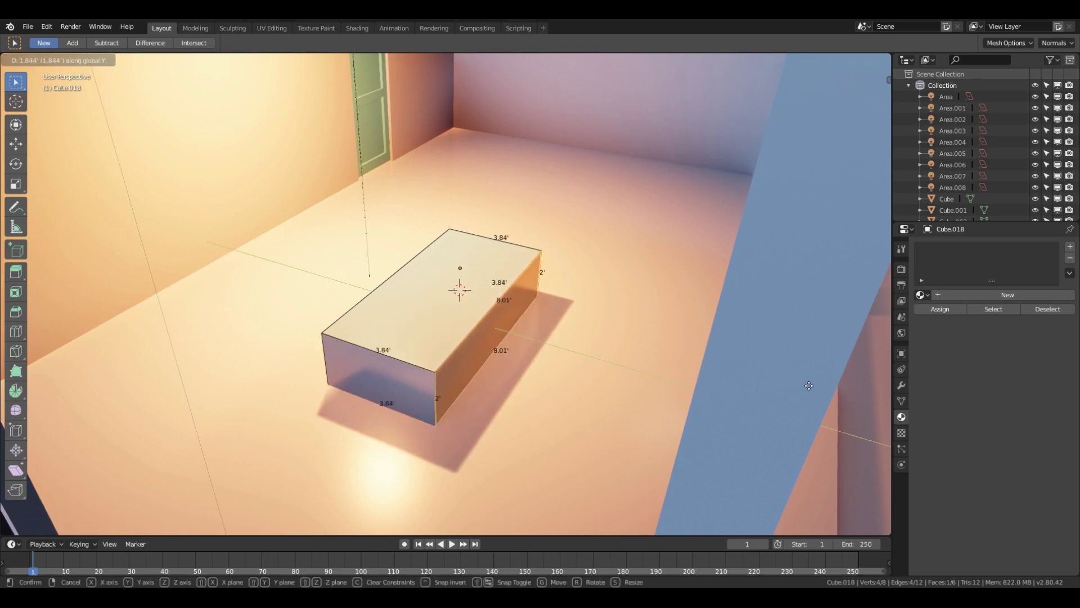
click(860, 387)
Bevel the tabletop and add edge loops near its corners to isolate the leg faces
key(ctrl+b)
click(825, 357)
click(416, 359)
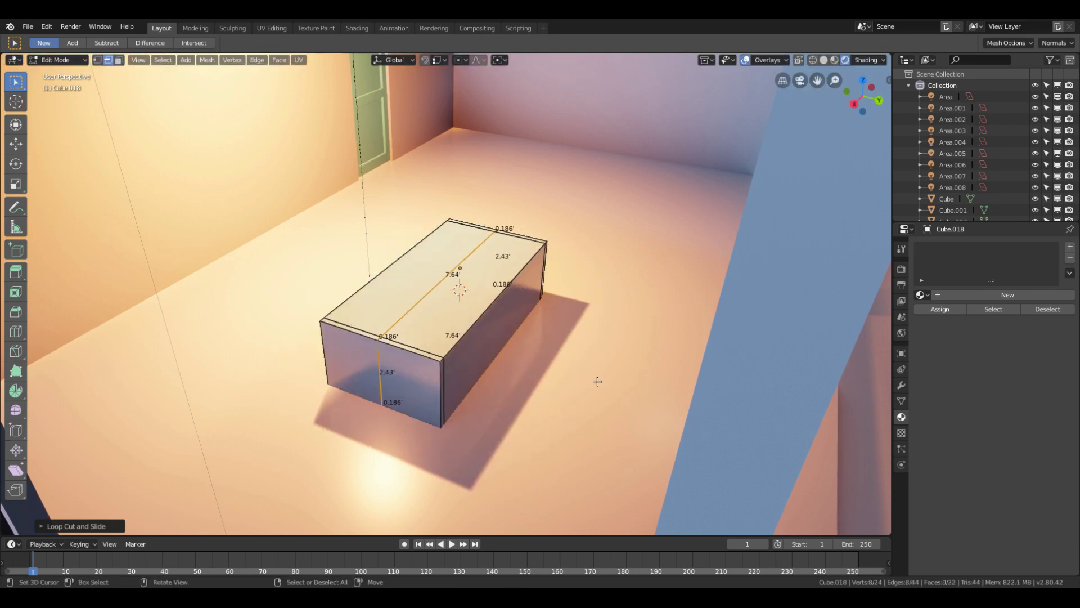
key(ctrl+b)
click(141, 68)
key(3)
key(shift+h)
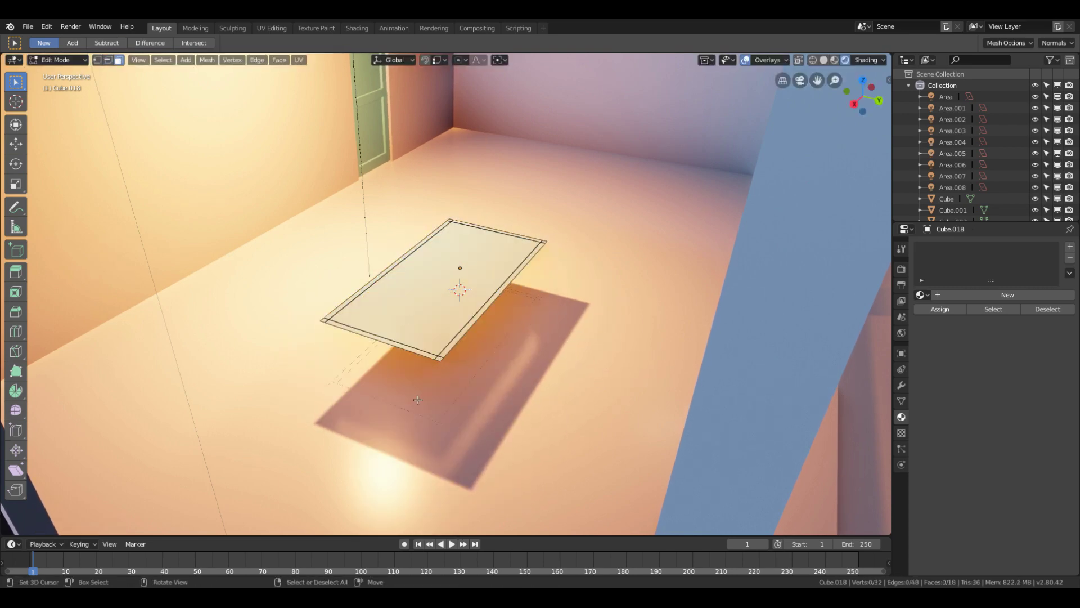
key(alt+h)
Form the four legs, rotate the table about Z and walk into the room to check it
mouse_move(414, 398)
middle_down()
mouse_move(395, 304)
mouse_move(750, 262)
middle_up()
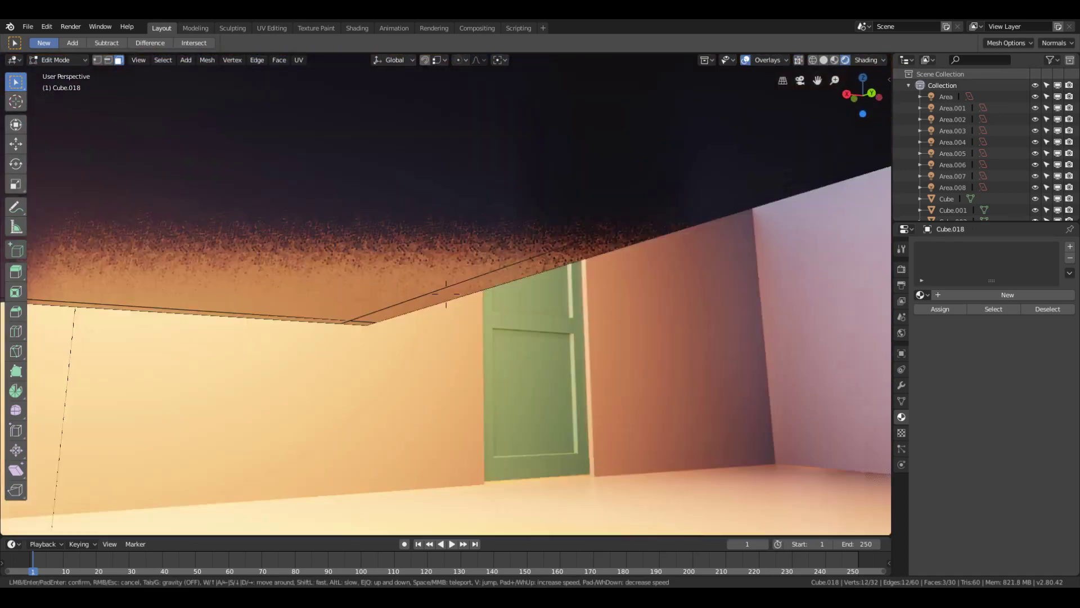
key(r)
key(z)
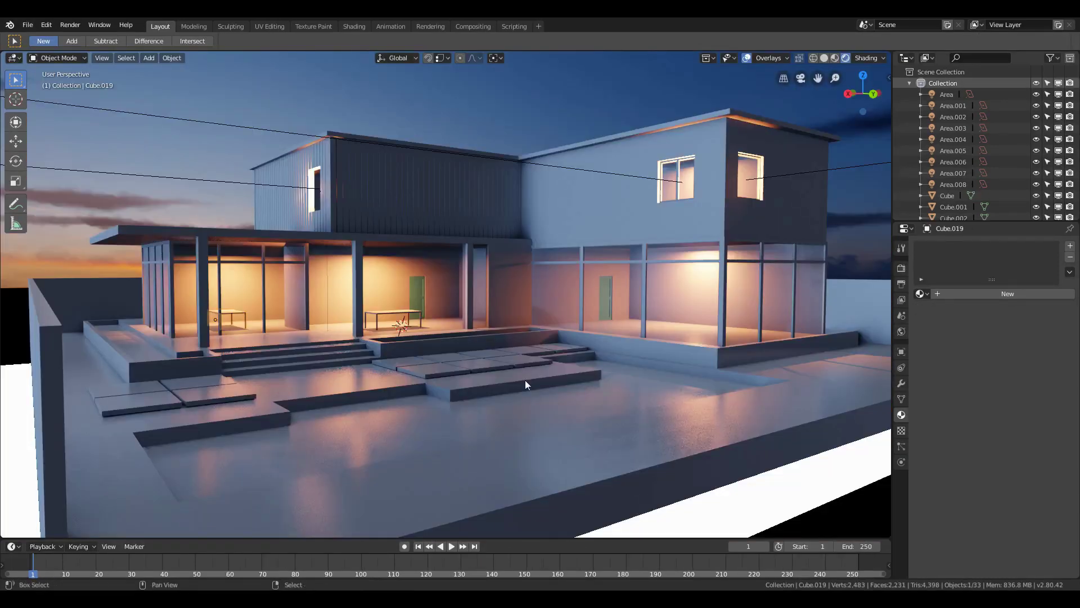
key(shift+grave)
key(w)
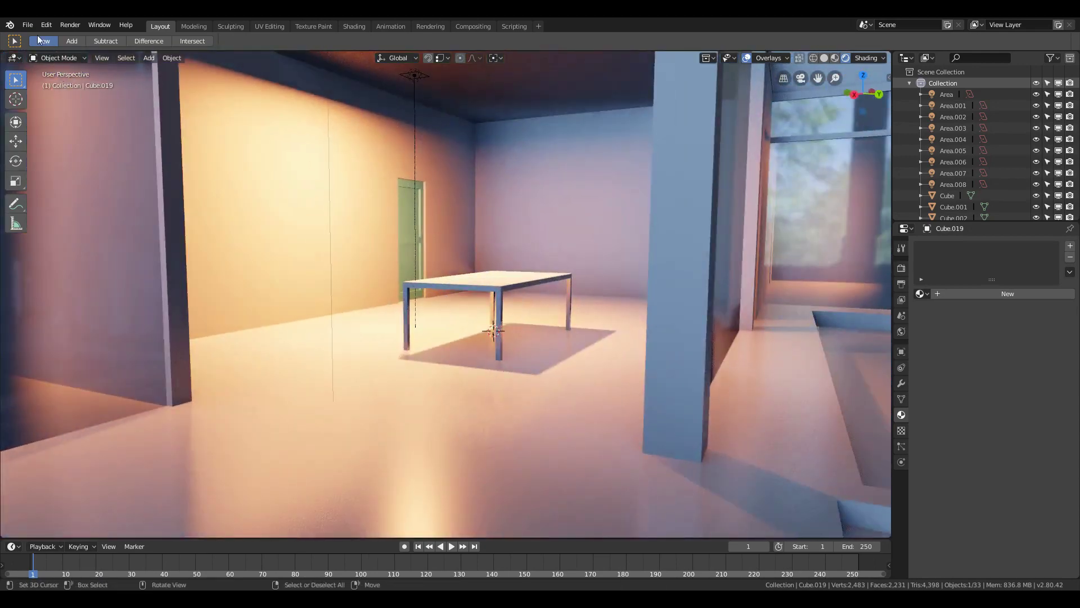
Append the chair object from tut1.blend into the scene
click(28, 24)
click(58, 201)
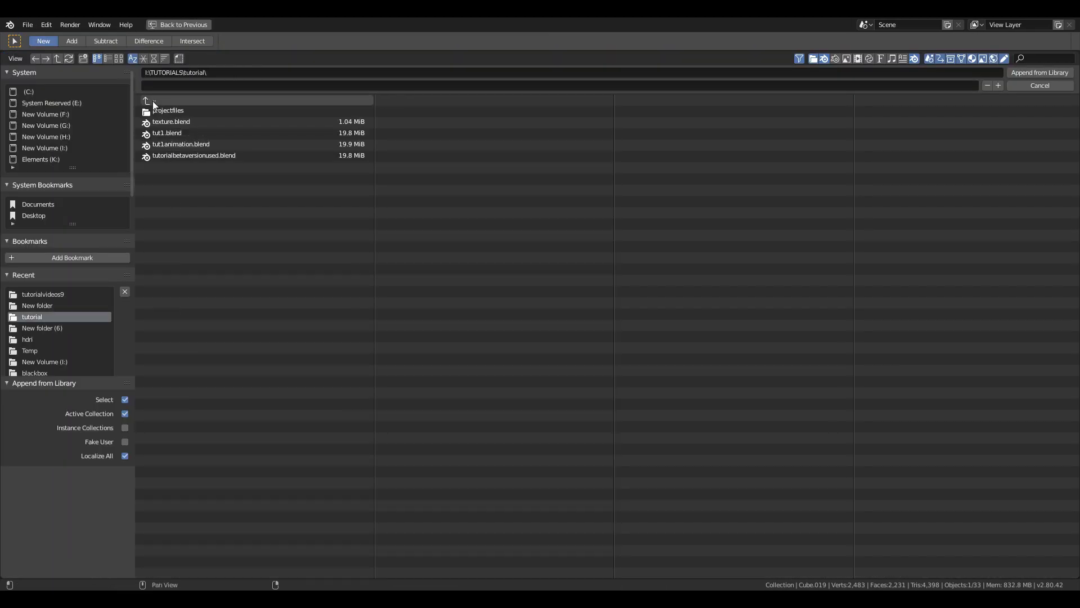
double_click(153, 100)
click(939, 177)
double_click(777, 325)
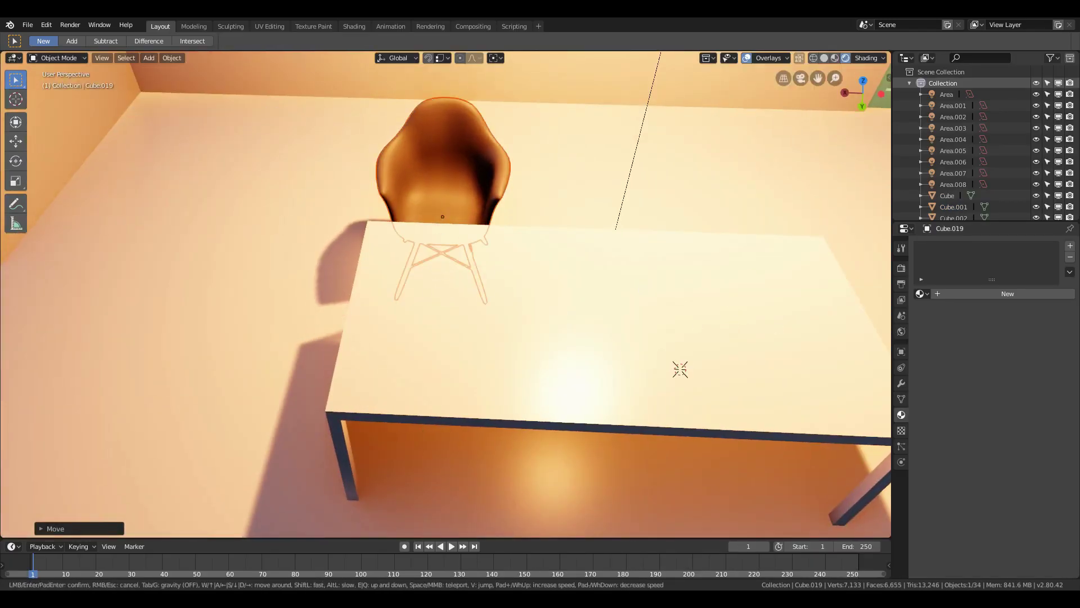
Duplicate chairs around the table, rotating one about Z to face it
key(shift+d)
key(x)
click(651, 283)
mouse_move(651, 283)
middle_down()
mouse_move(410, 501)
mouse_move(644, 354)
middle_up()
key(shift+d)
key(r)
key(z)
click(475, 429)
Walk to the other seating area and turn a chair to face its table
key(shift+grave)
key(w)
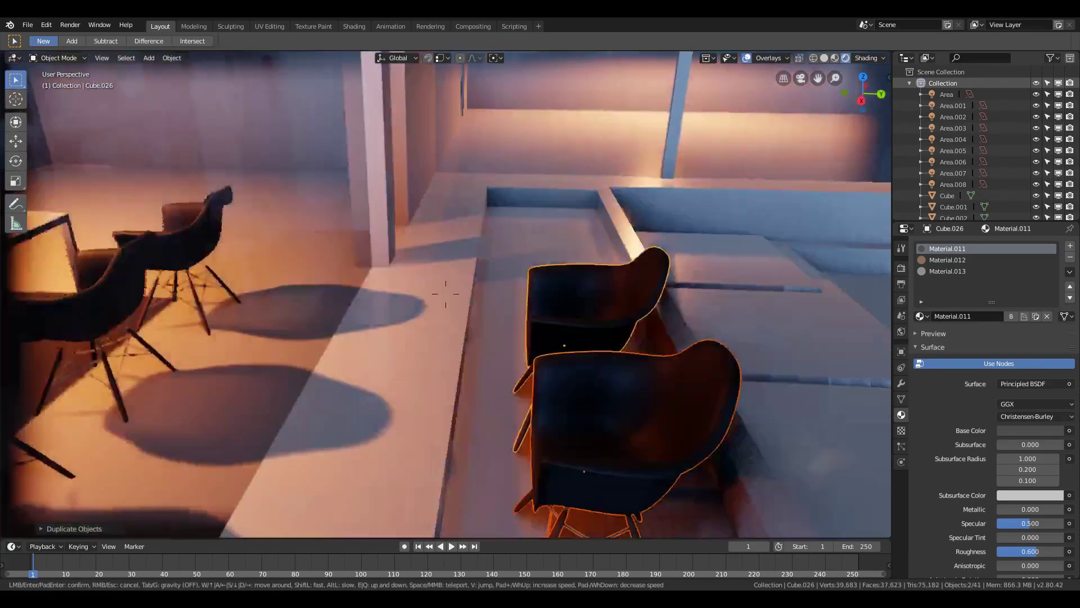
key(w)
click(447, 293)
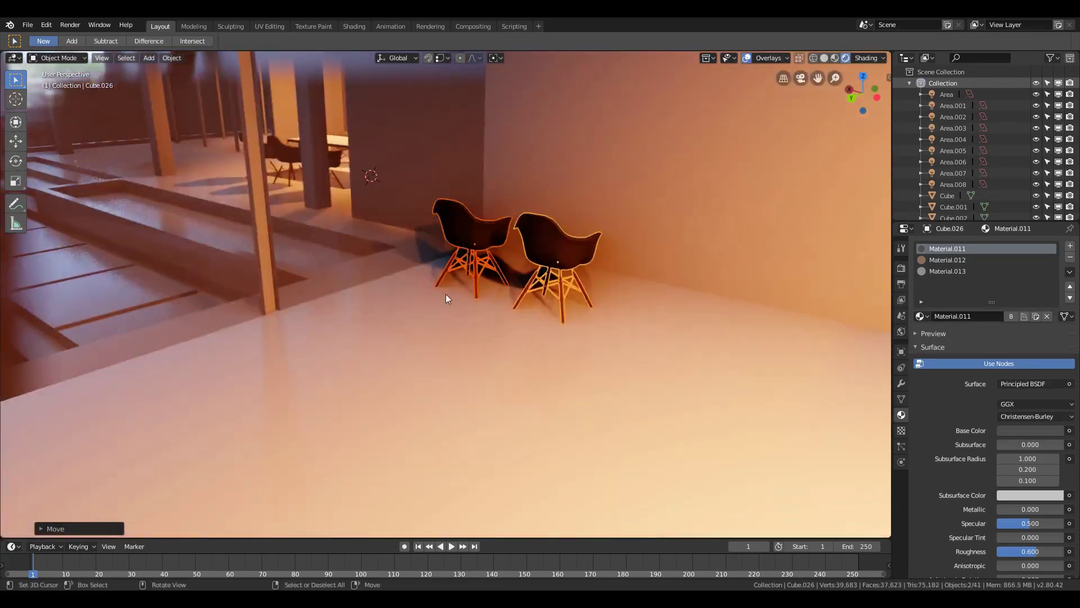
key(r)
click(607, 279)
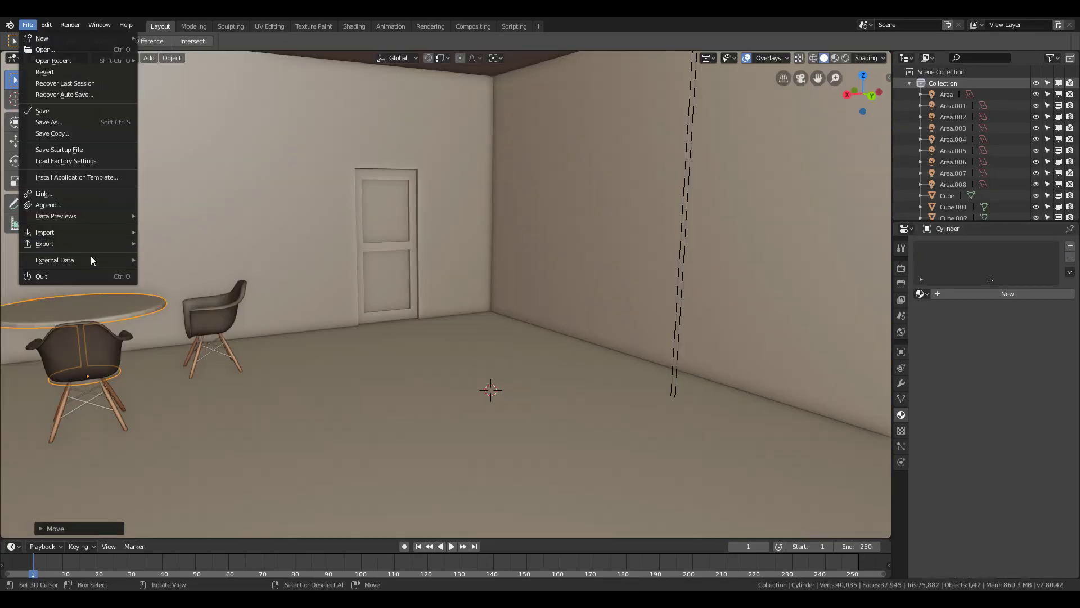
Import bed.obj and place the bed in the bedroom foreground
click(169, 287)
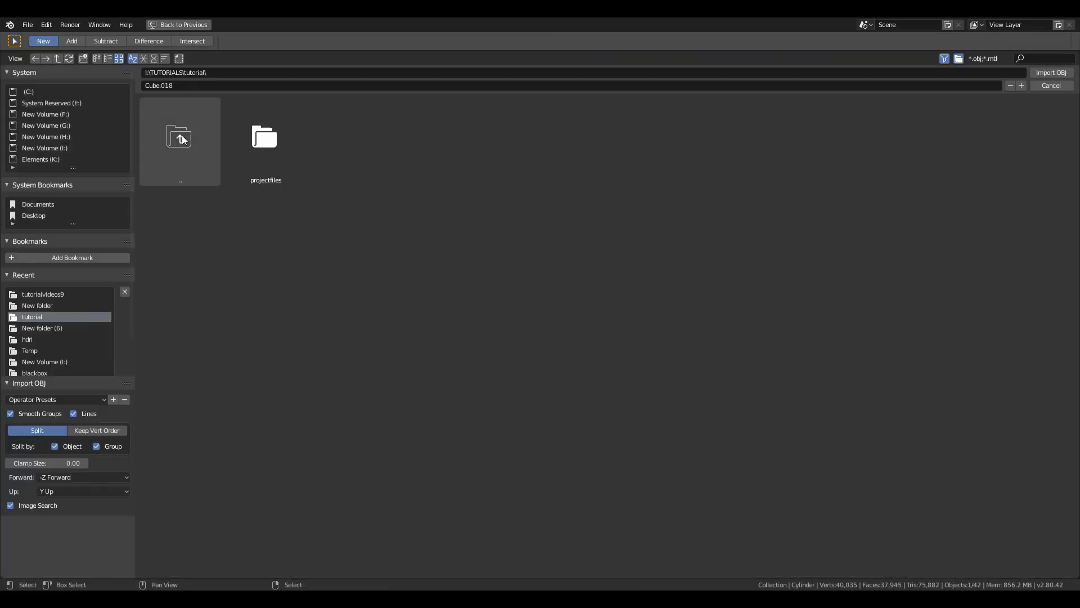
double_click(265, 228)
click(347, 161)
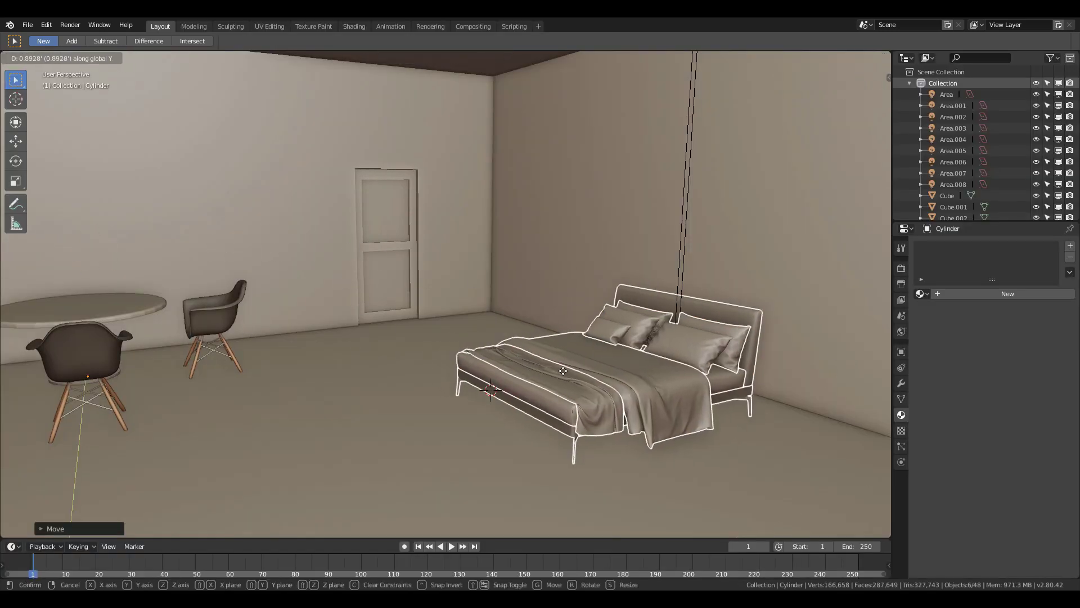
click(759, 439)
Finish sizing the bed, then add a cube on the wall above it for the picture
key(s)
click(679, 519)
mouse_move(679, 521)
middle_down()
mouse_move(278, 495)
mouse_move(441, 295)
middle_up()
scroll(453, 259, up, 3)
key(shift+a)
click(507, 279)
key(s)
click(656, 303)
Flatten the cube into a thin wall panel and inset its front face to form a frame border
key(Tab)
key(g)
key(x)
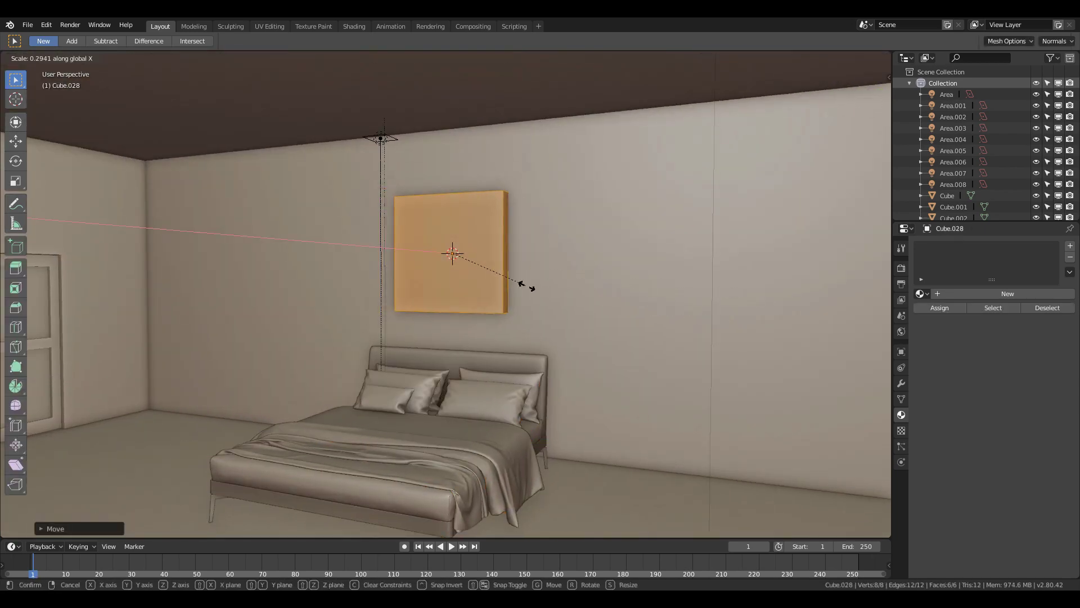
click(671, 360)
click(686, 313)
key(i)
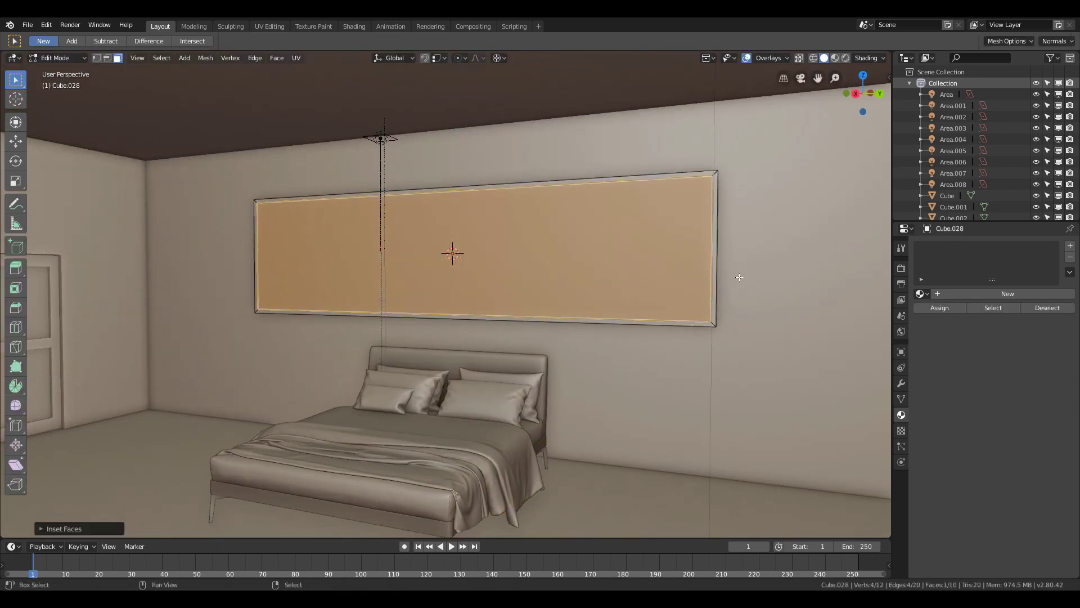
click(765, 273)
scroll(507, 270, up, 3)
Give the panel two material slots, a frame colour and a separate picture material on the inset face
middle_drag(507, 270, 337, 278)
click(1008, 293)
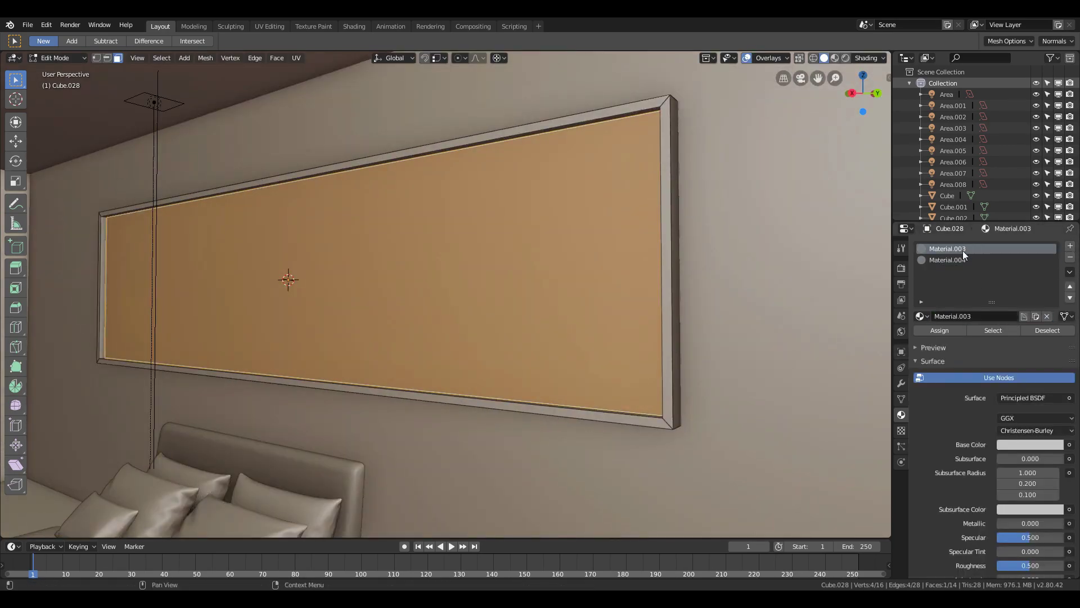
click(1070, 245)
click(944, 331)
click(1030, 444)
key(shift+z)
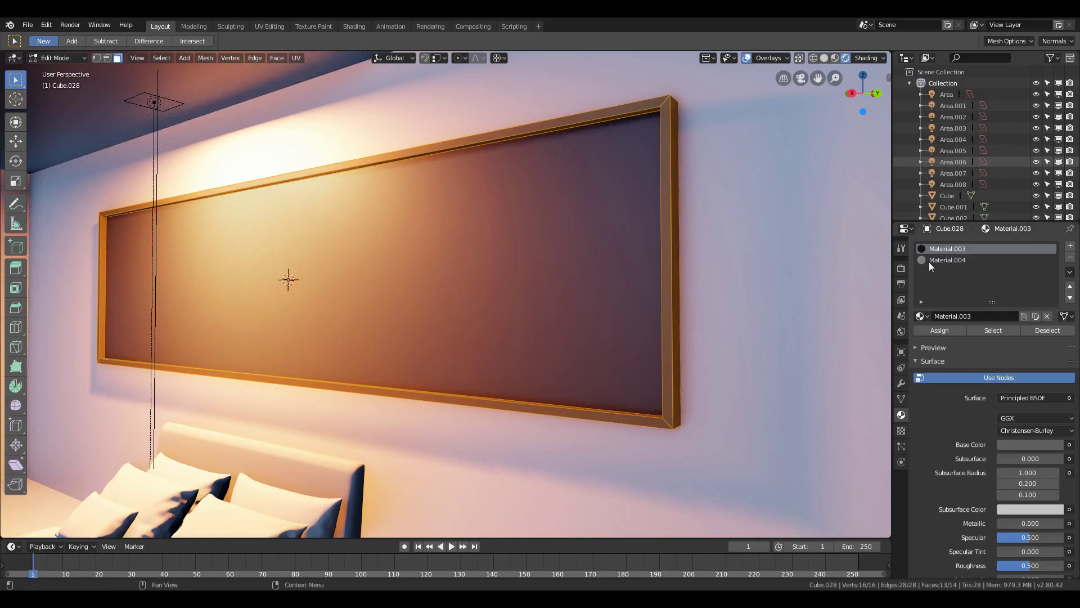
click(932, 260)
Resize the whole framed picture wider and check its placement above the bed
key(a)
key(s)
click(759, 279)
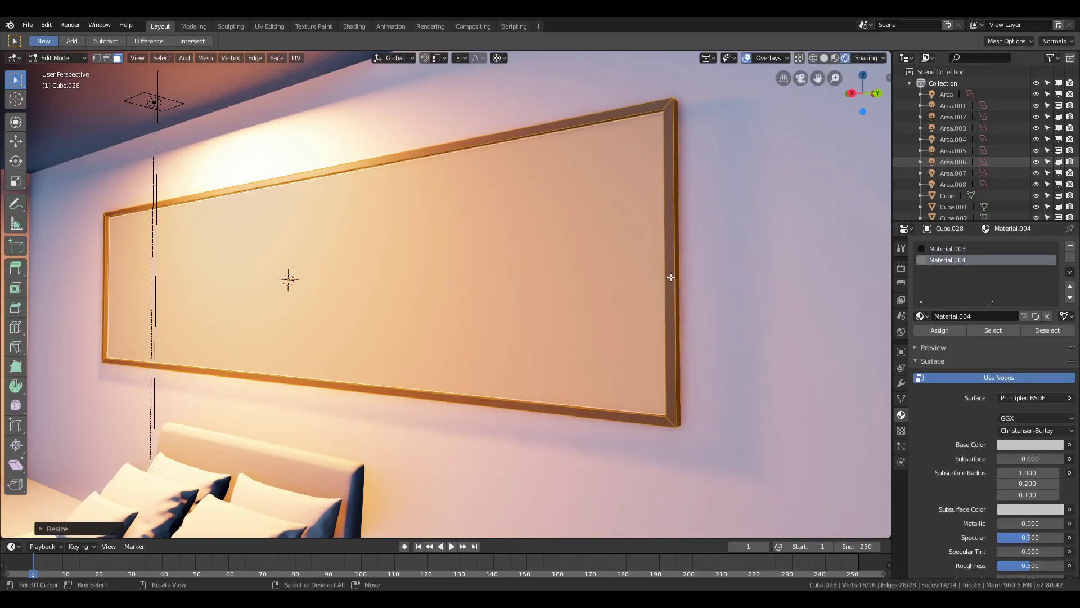
key(g)
key(x)
key(Escape)
middle_drag(744, 289, 442, 290)
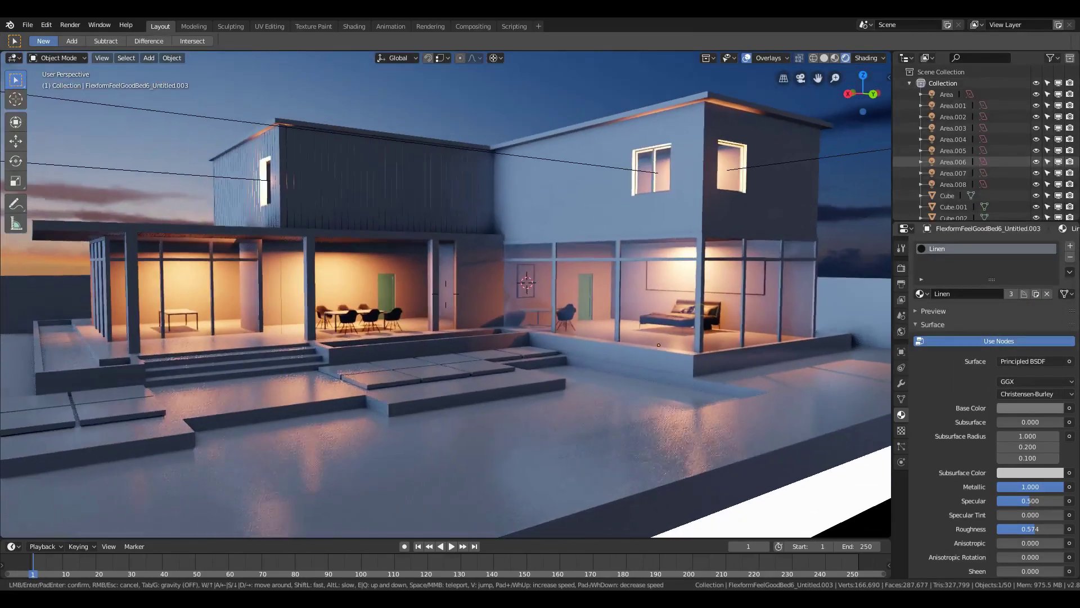
Add an irradiance volume and, in wireframe front and side views, size and position it to enclose the first room
click(446, 293)
key(shift+a)
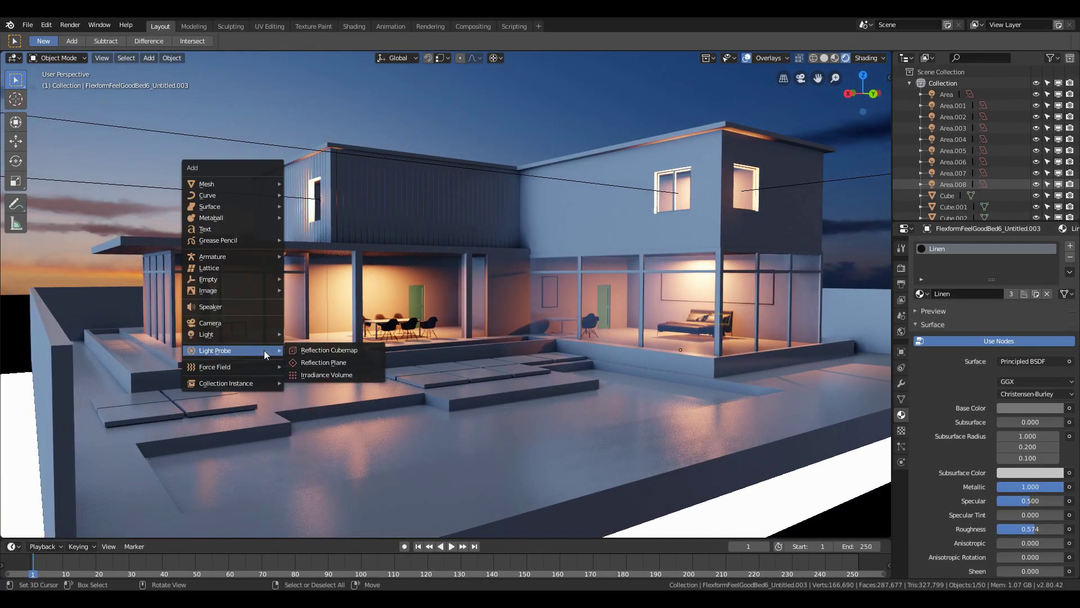
click(329, 374)
key(g)
key(z)
click(264, 314)
key(KP_1)
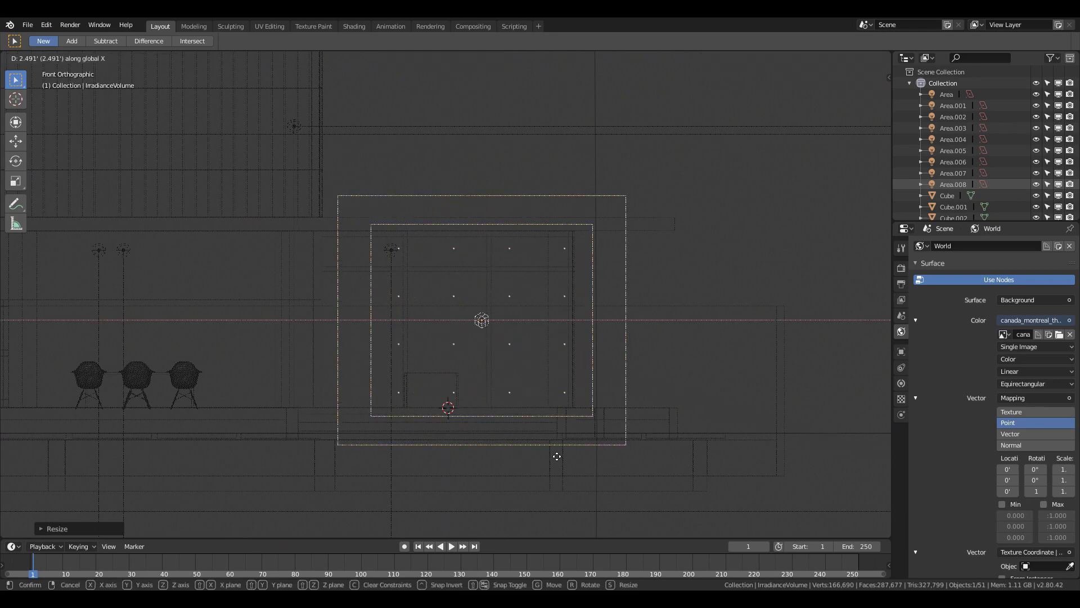
click(618, 447)
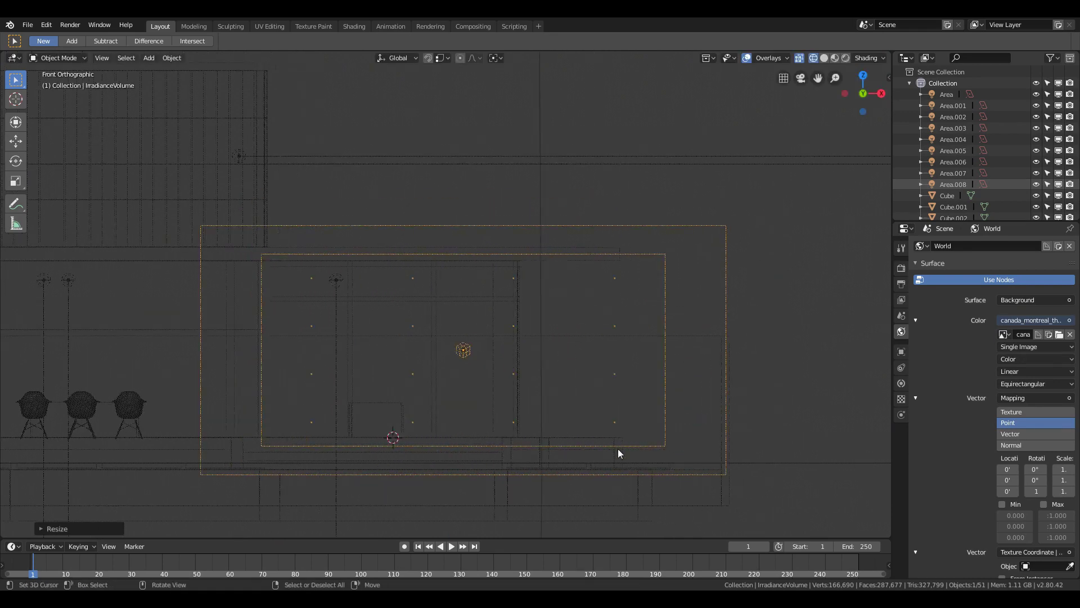
key(KP_3)
key(g)
key(x)
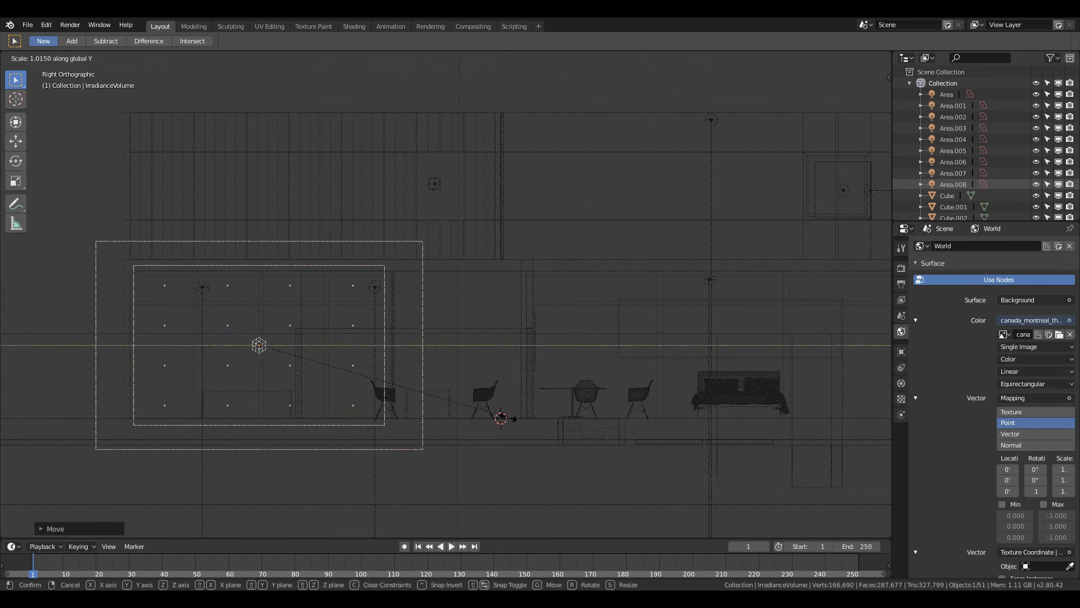
click(506, 417)
Duplicate the volume twice, resizing one copy for the next room and moving another to the upper floor
key(shift+d)
click(659, 439)
key(s)
key(y)
click(670, 380)
key(KP_1)
click(777, 396)
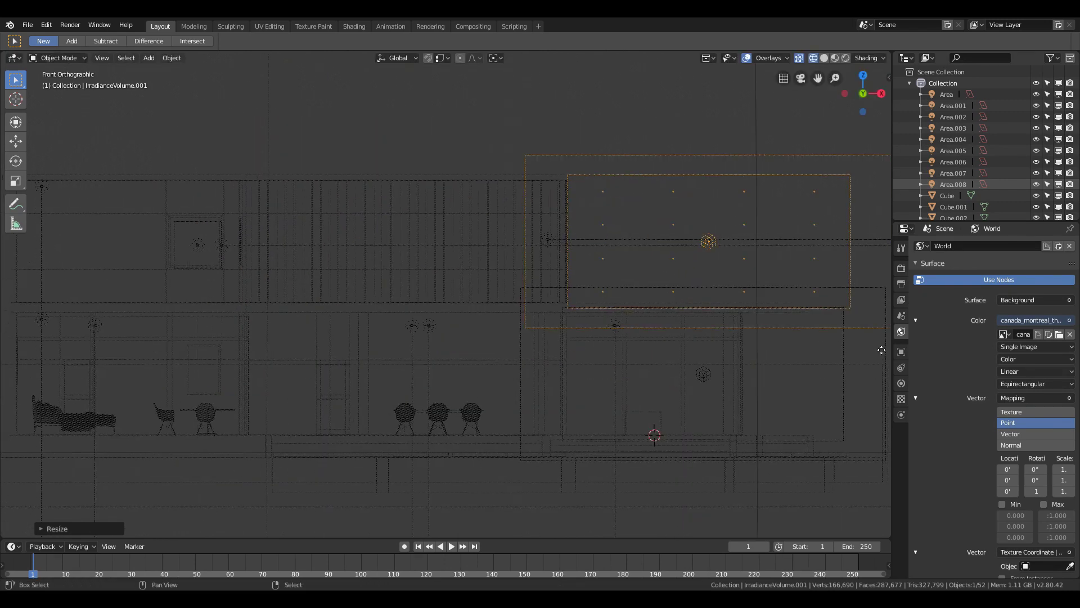
scroll(639, 434, up, 3)
key(shift+d)
key(z)
key(KP_3)
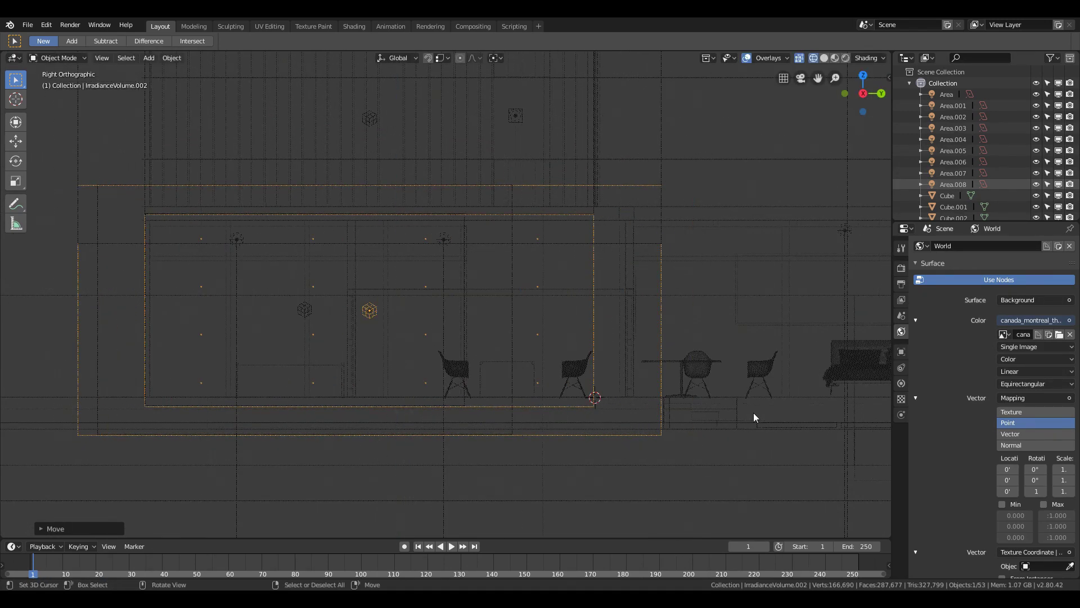
key(y)
scroll(666, 395, up, 2)
click(707, 389)
scroll(571, 393, down, 2)
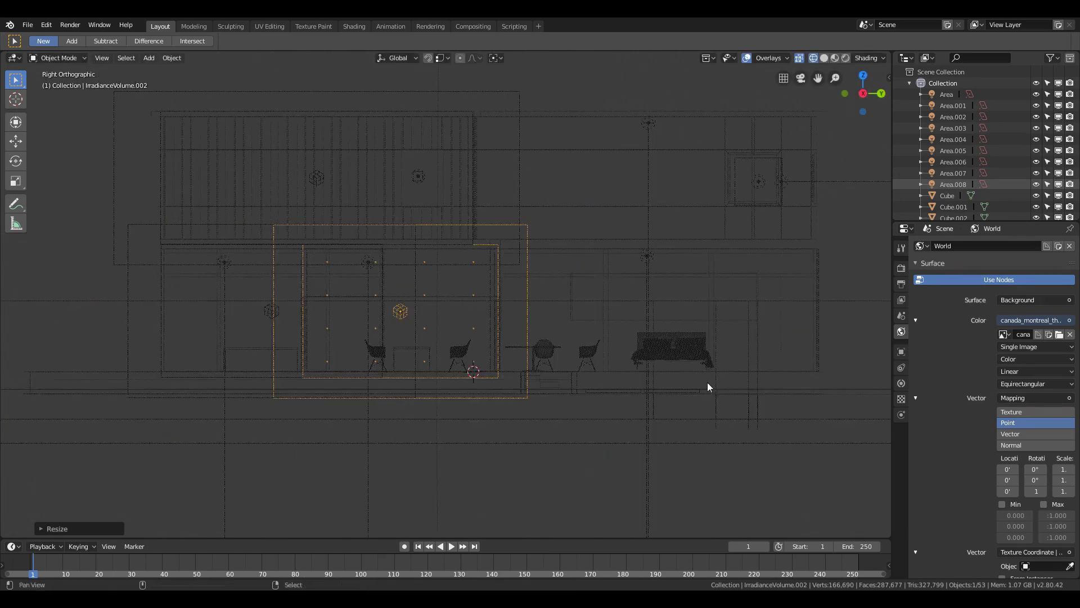
Duplicate two more volumes, placing one centrally from the back view and widening the other along X
key(shift+d)
click(665, 424)
key(s)
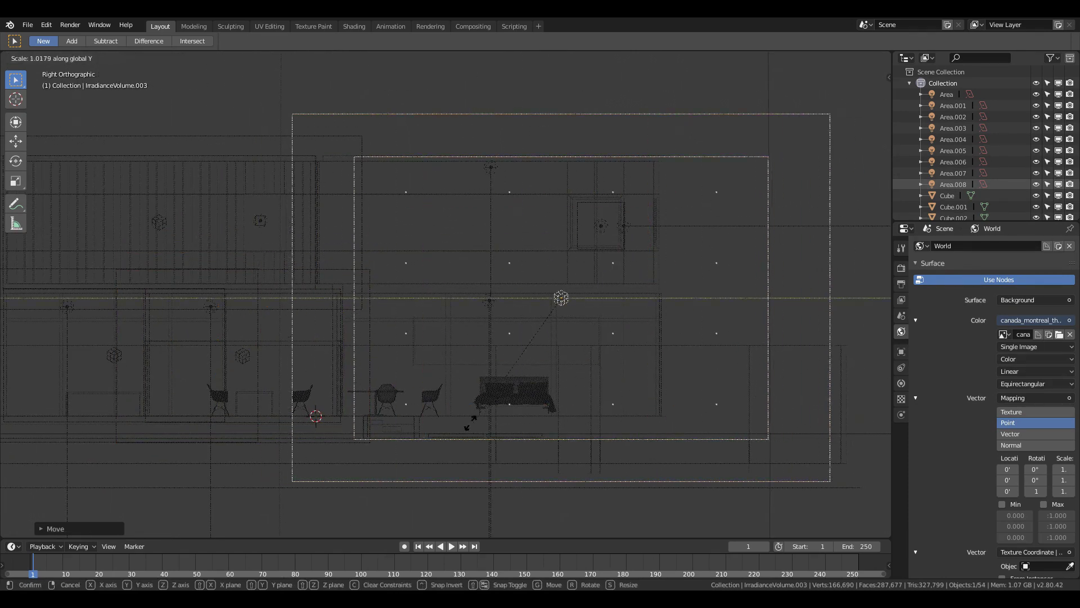
key(ctrl+KP_1)
scroll(591, 465, down, 2)
key(g)
key(y)
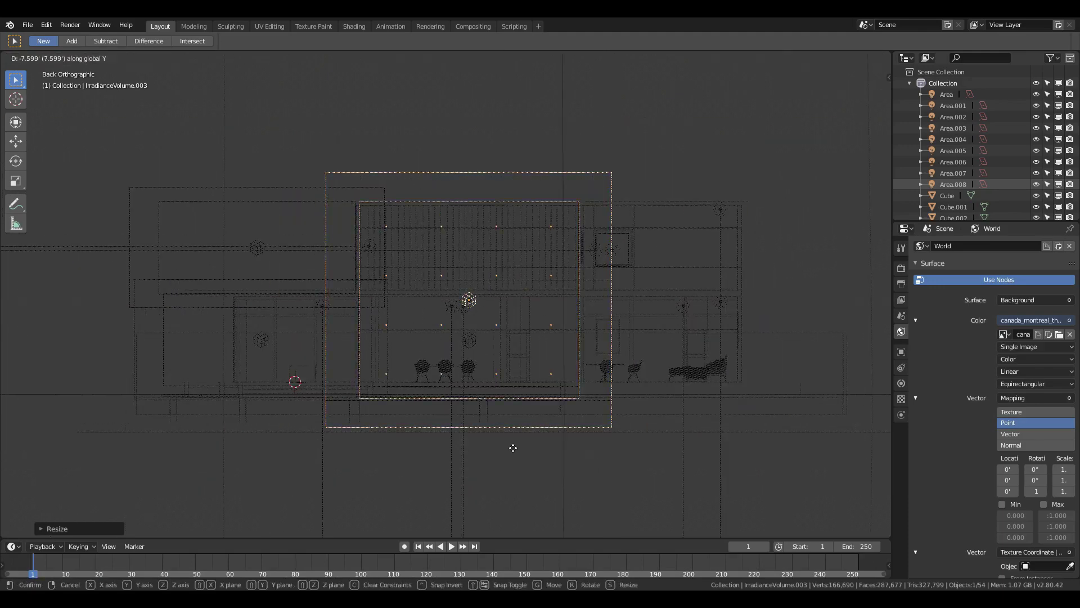
click(789, 496)
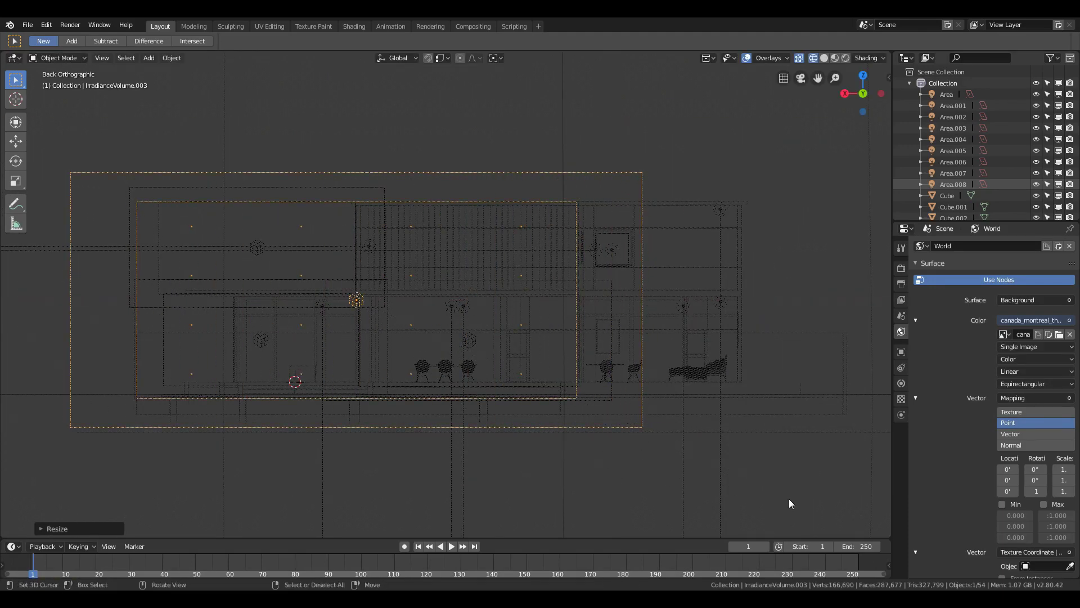
key(shift+d)
scroll(721, 383, up, 2)
click(721, 383)
scroll(722, 384, down, 2)
key(s)
key(x)
click(822, 406)
Duplicate further volumes for the remaining rooms and set the probe influence Distance to 0
key(shift+d)
key(KP_3)
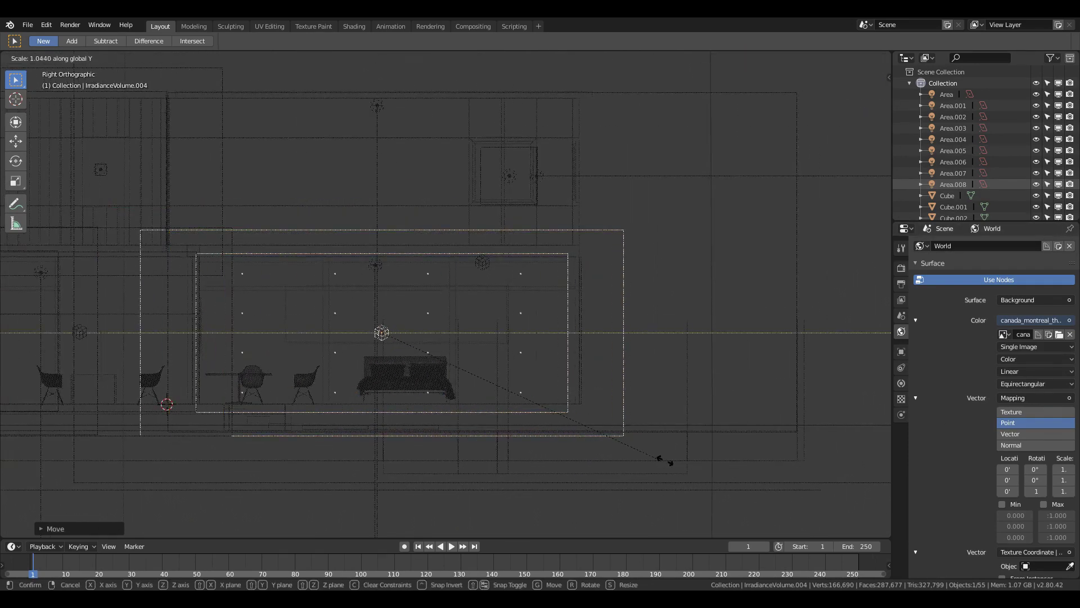
scroll(675, 456, up, 1)
click(756, 459)
key(shift+d)
click(740, 301)
click(901, 383)
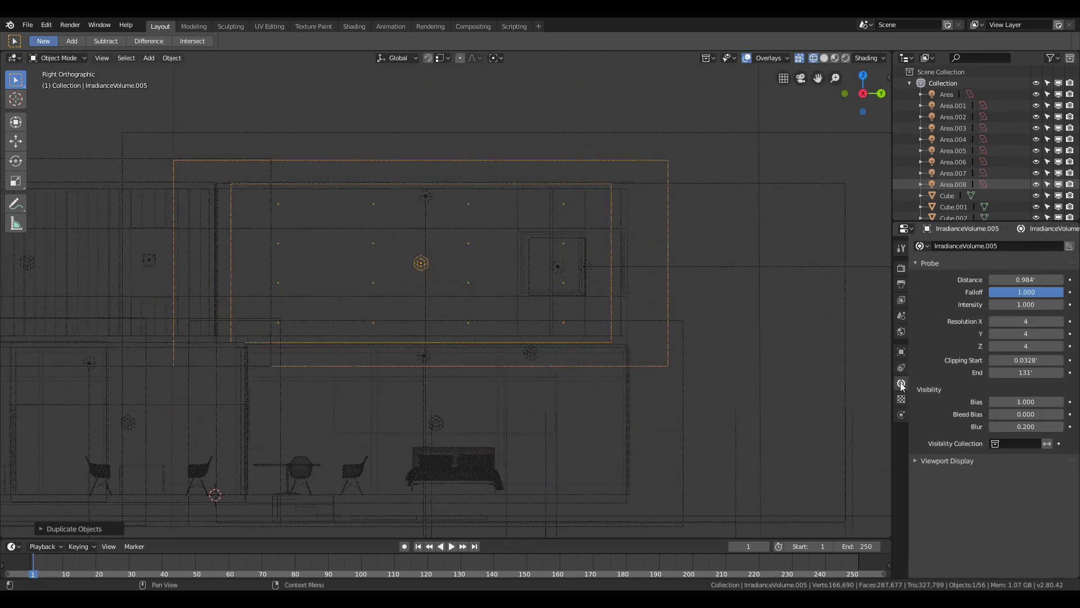
Move and scale the sixth volume along X and Y to fit the upstairs room, then review the whole house
key(BackSpace)
key(g)
click(709, 297)
key(s)
key(x)
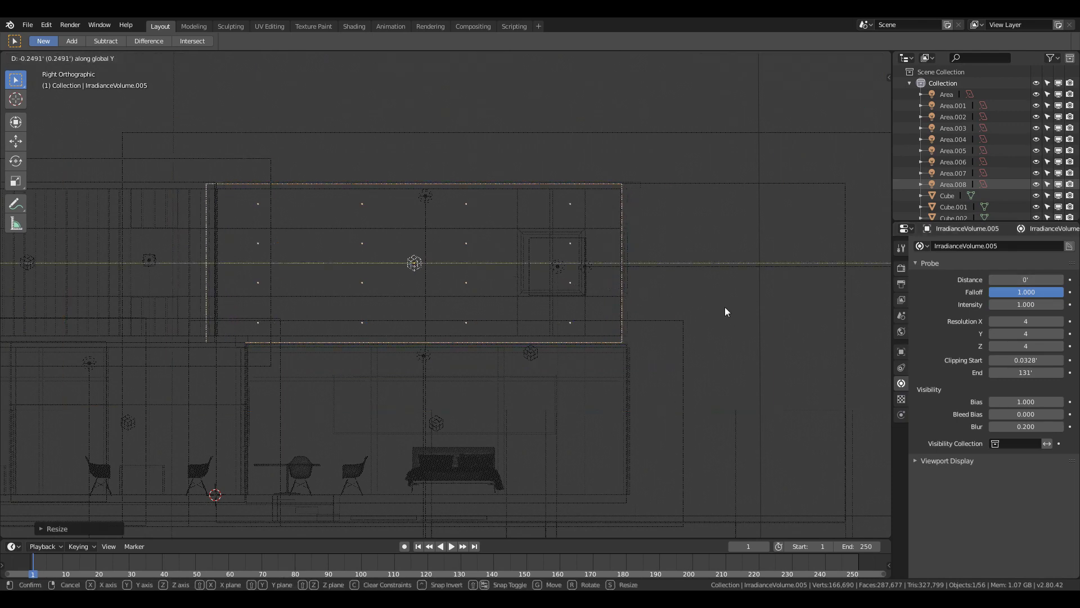
click(724, 306)
key(ctrl+KP_1)
key(g)
key(x)
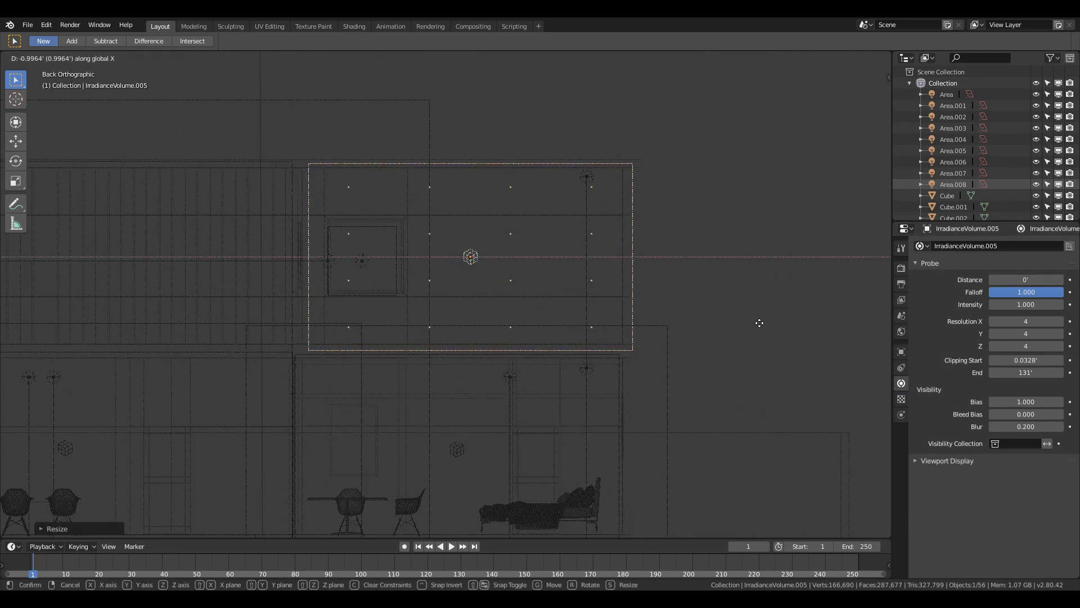
click(742, 323)
key(s)
key(y)
middle_drag(751, 333, 620, 341)
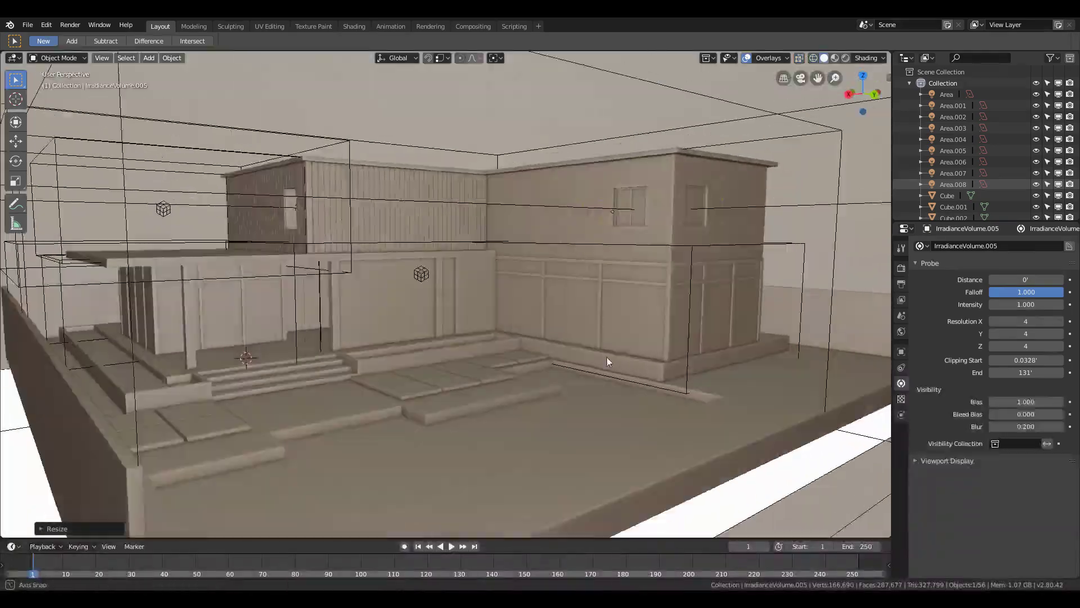
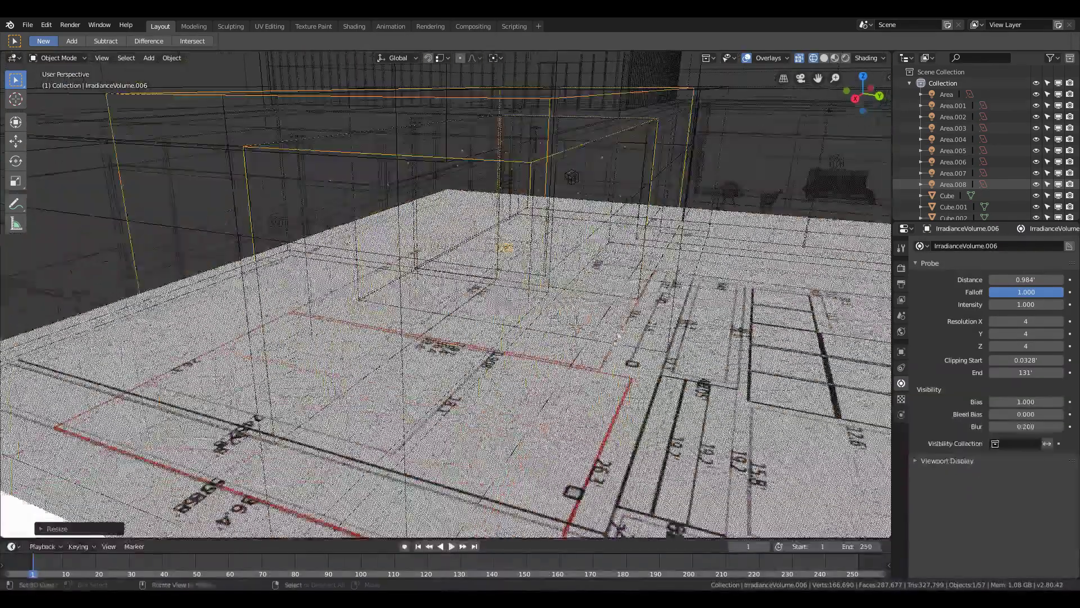
Lower the world background strength to 0.2 and preview in rendered shading
middle_drag(682, 386, 579, 377)
click(902, 332)
scroll(970, 439, down, 2)
double_click(1033, 540)
text(.2)
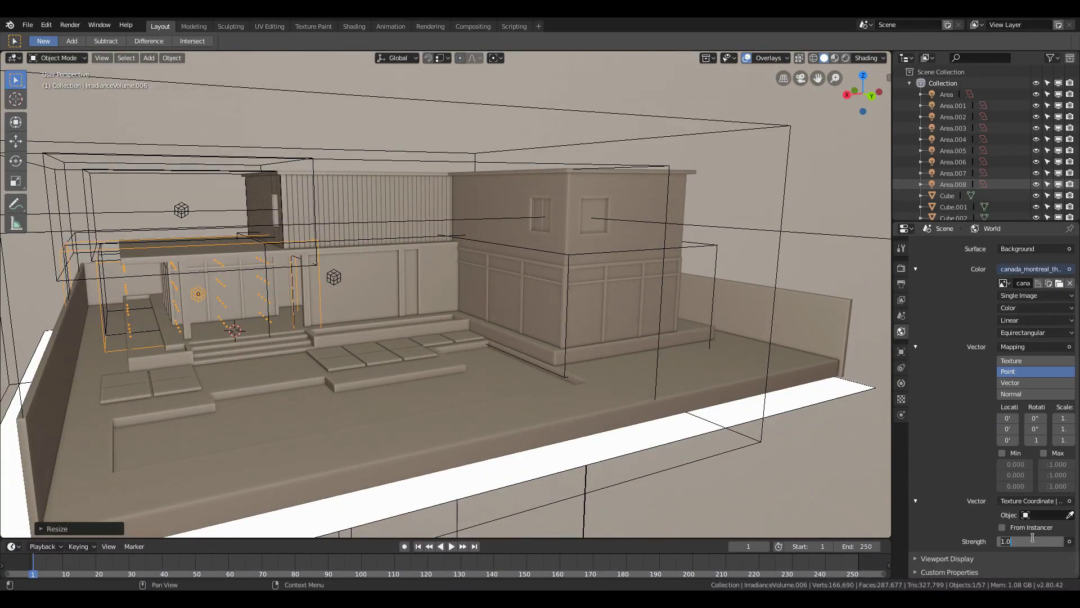
click(845, 58)
Bake the scene's indirect lighting and enlarge the irradiance volume to cover the house
click(902, 268)
scroll(964, 448, down, 5)
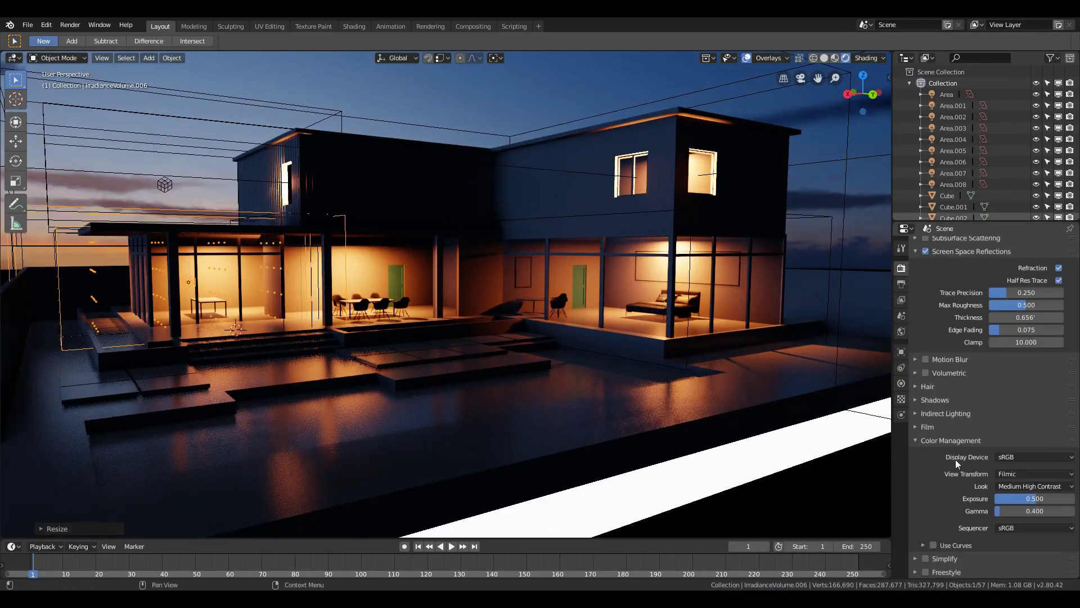
click(1008, 429)
click(845, 58)
middle_drag(531, 325, 445, 287)
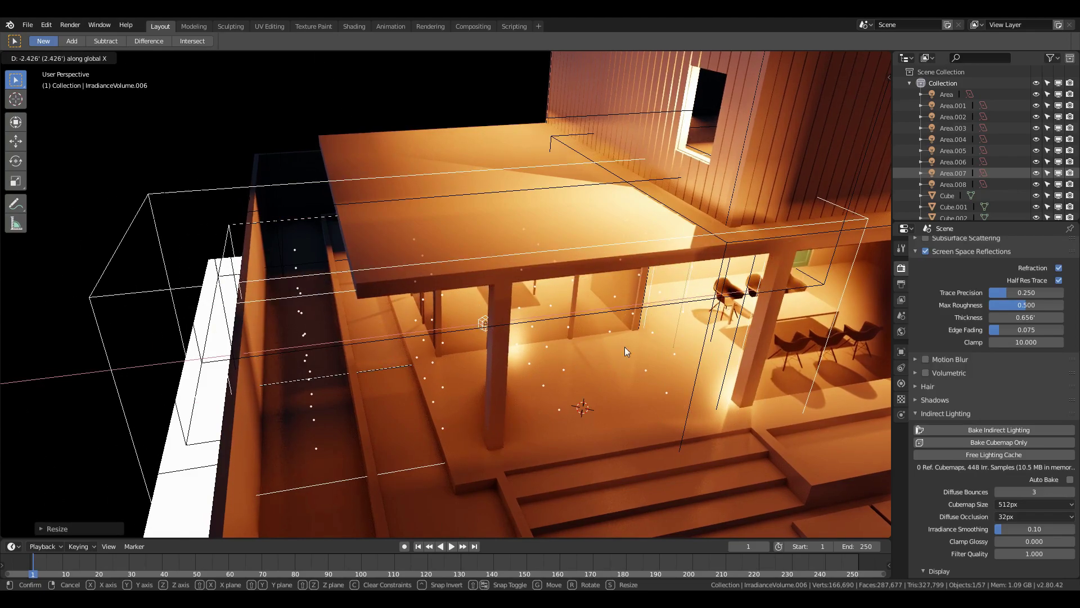
click(644, 347)
key(shift+grave)
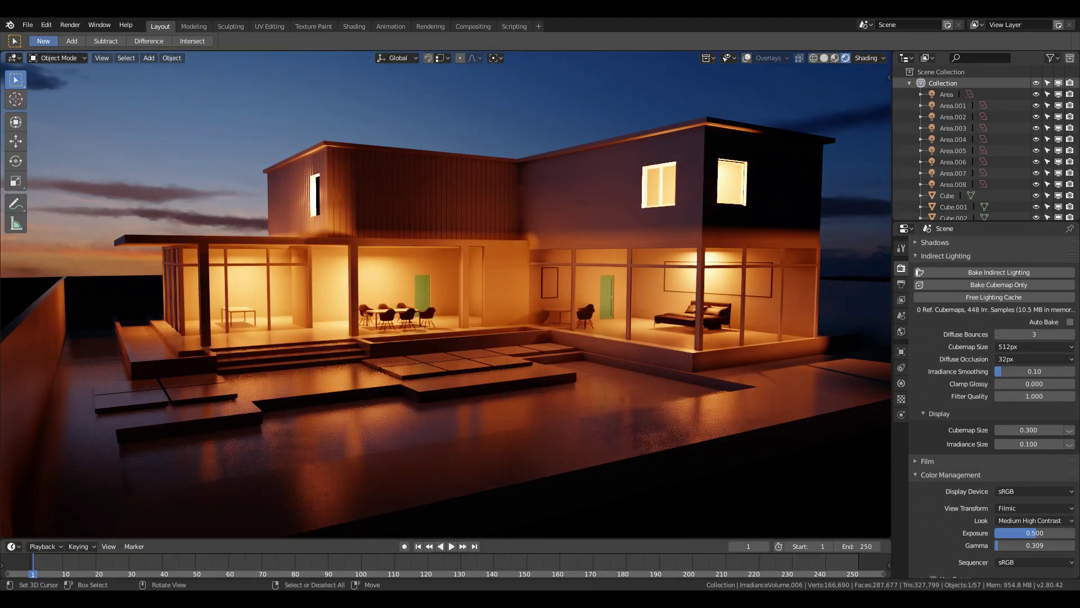
Select the pool floor faces and create a new material slot named poolwater
key(Tab)
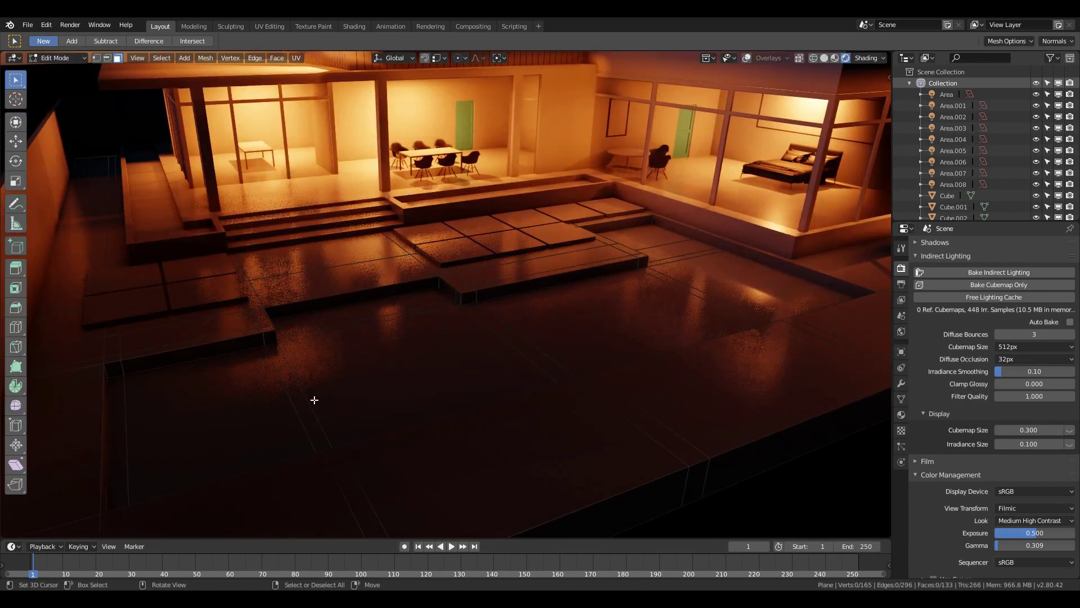
key(c)
mouse_move(134, 426)
mouse_down()
mouse_move(349, 329)
mouse_move(663, 296)
mouse_move(681, 256)
mouse_up()
click(901, 430)
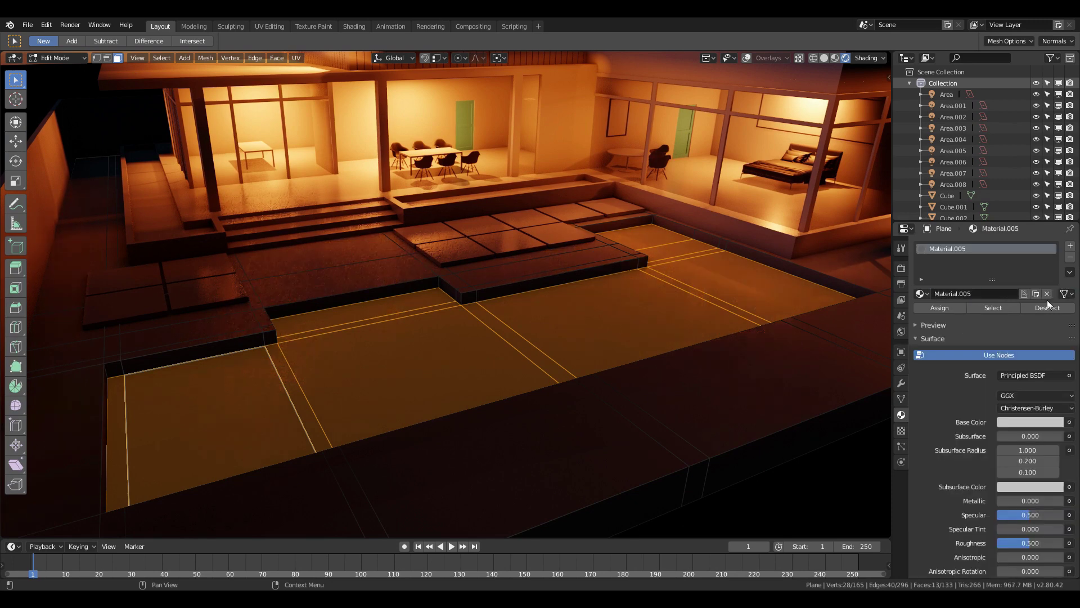
click(1070, 246)
click(989, 319)
double_click(933, 259)
text(poolwater)
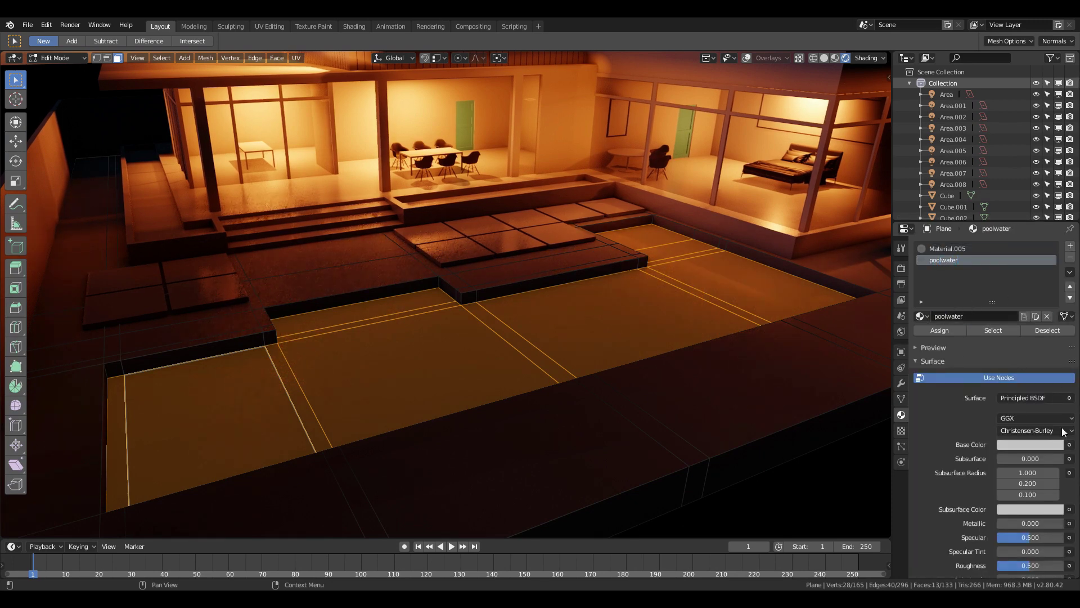
scroll(962, 407, down, 2)
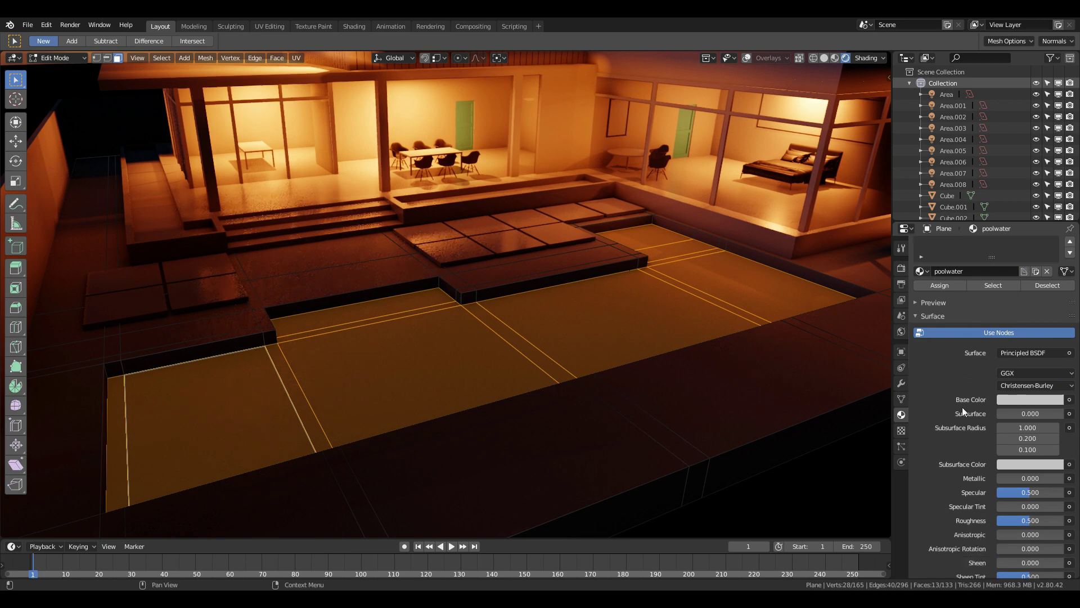
Give poolwater a light-blue base colour and full Subsurface strength
click(1010, 399)
click(1019, 280)
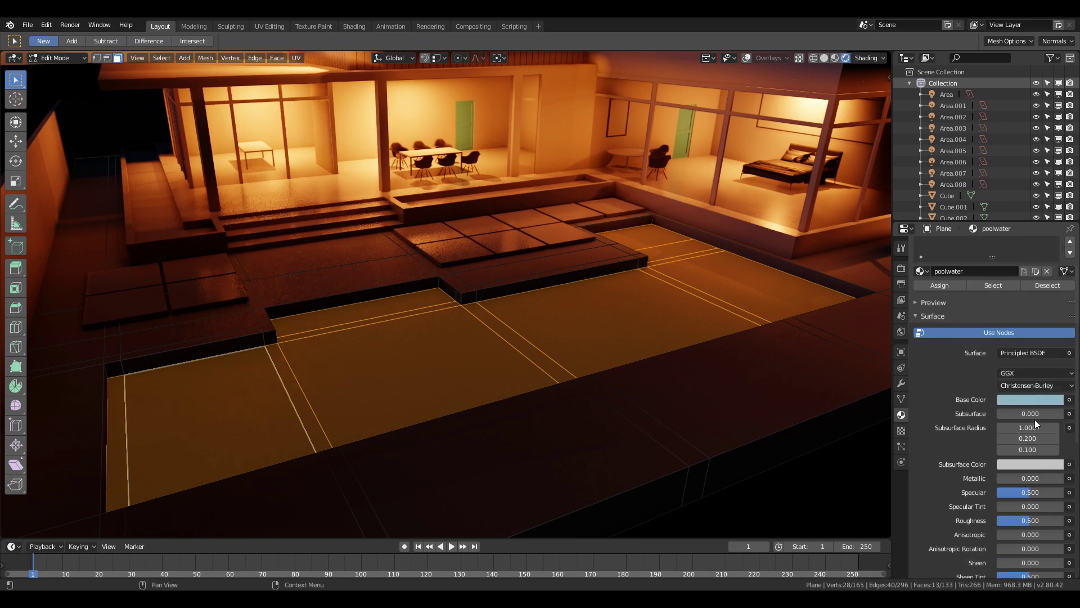
drag(1036, 414, 1072, 414)
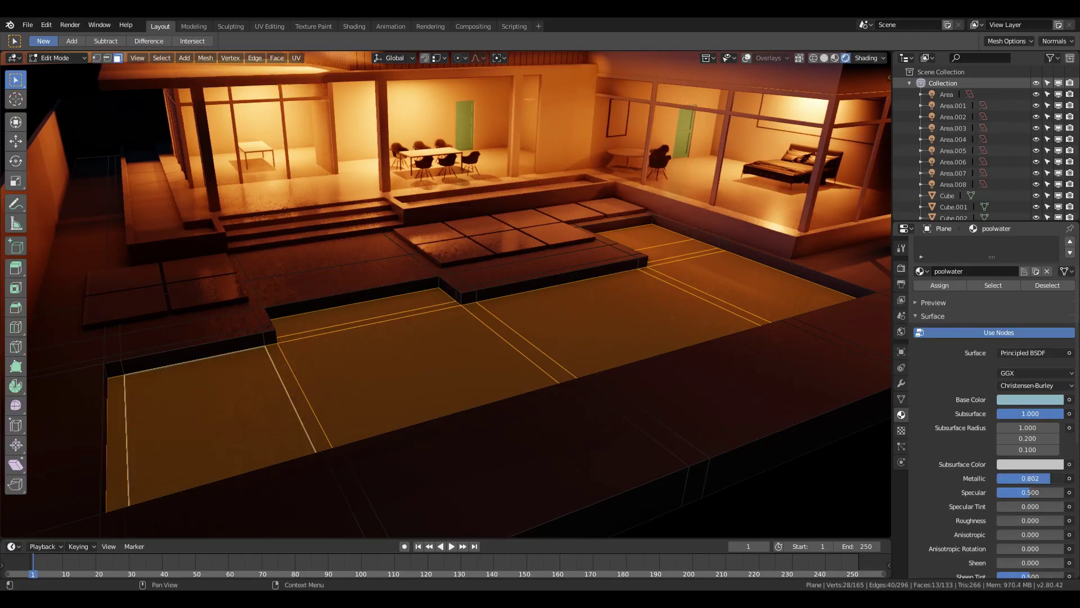
scroll(1006, 523, down, 8)
drag(1021, 448, 1059, 453)
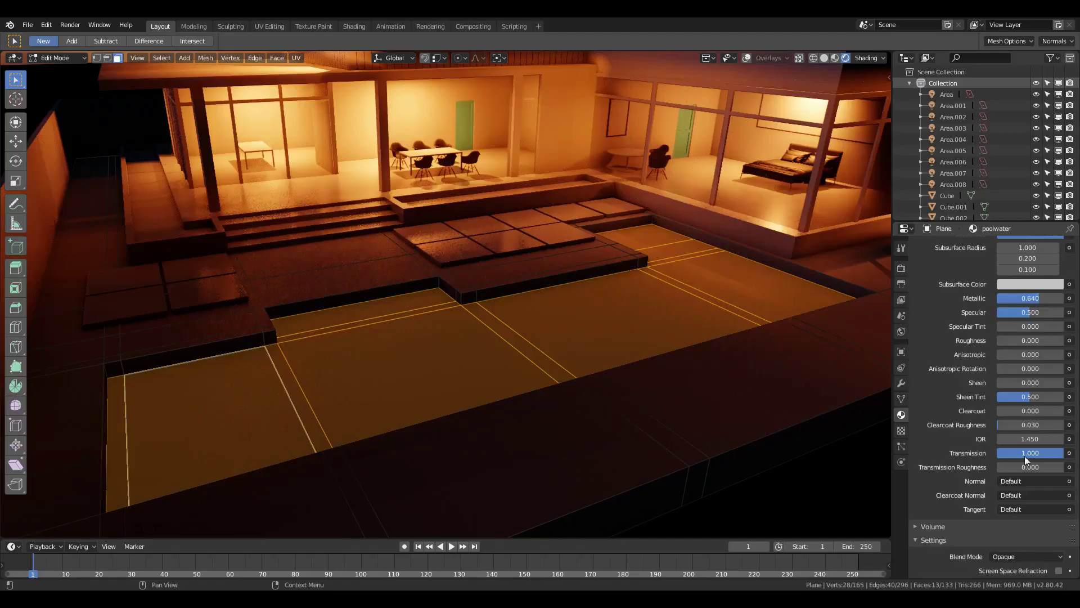
scroll(1024, 456, down, 3)
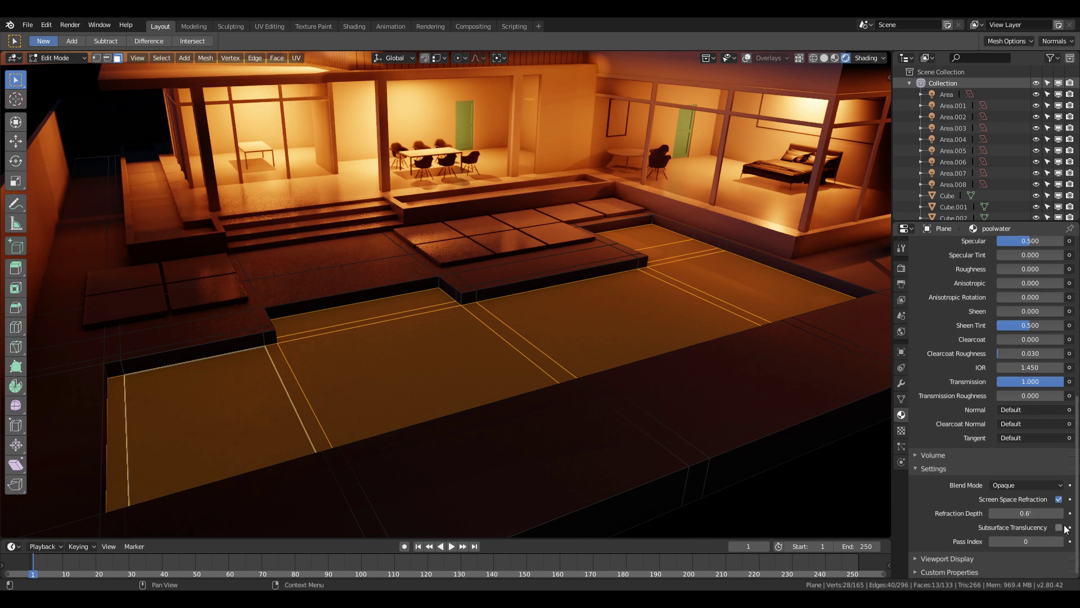
key(Tab)
middle_drag(591, 364, 782, 381)
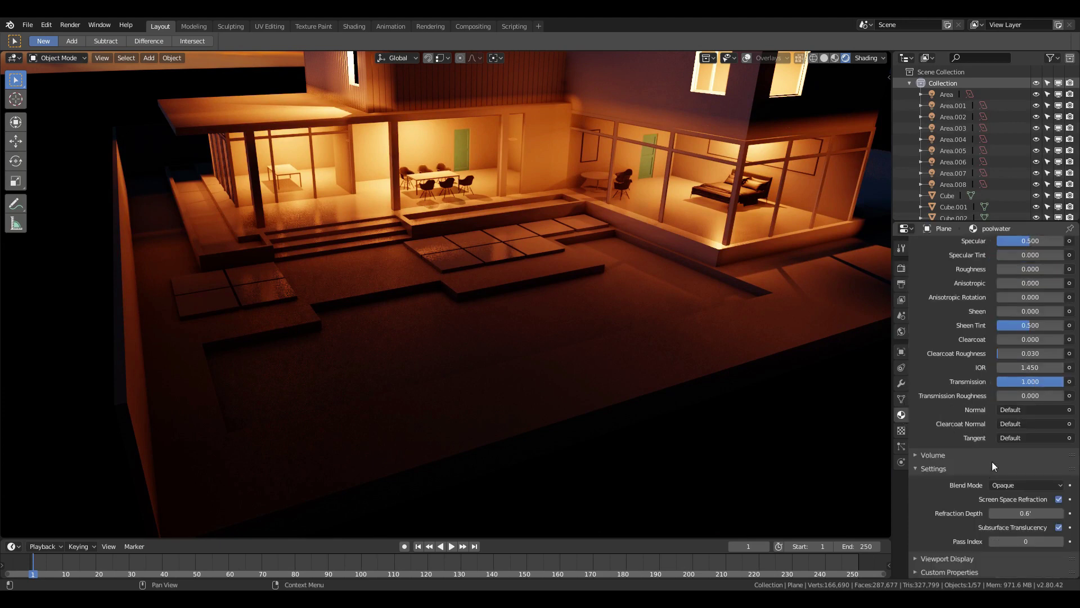
scroll(991, 462, up, 5)
click(1029, 391)
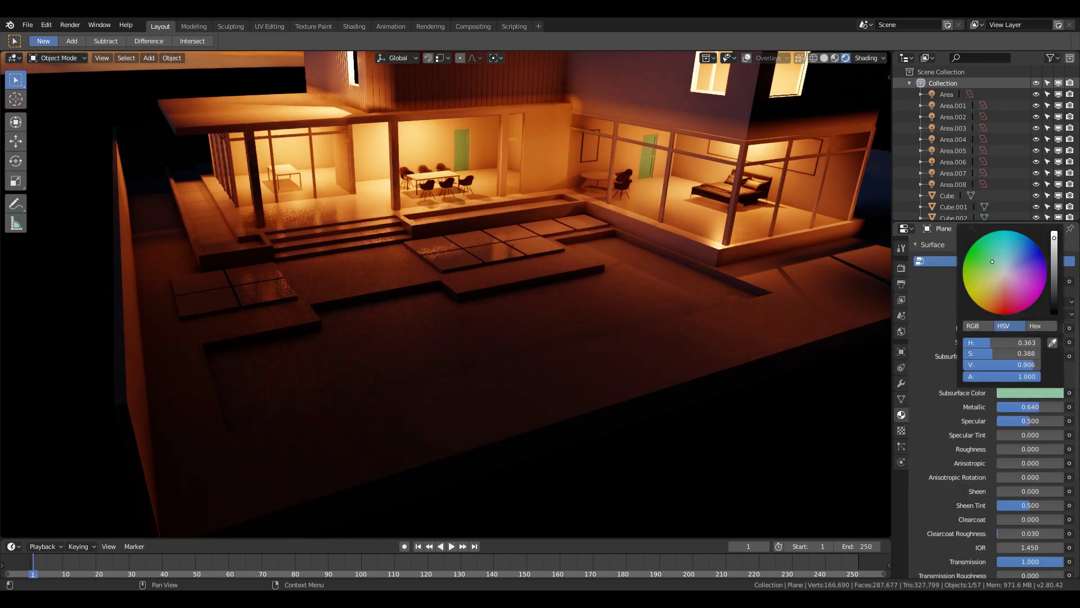
Assign the poolwater material to the selected pool faces
key(Tab)
click(938, 332)
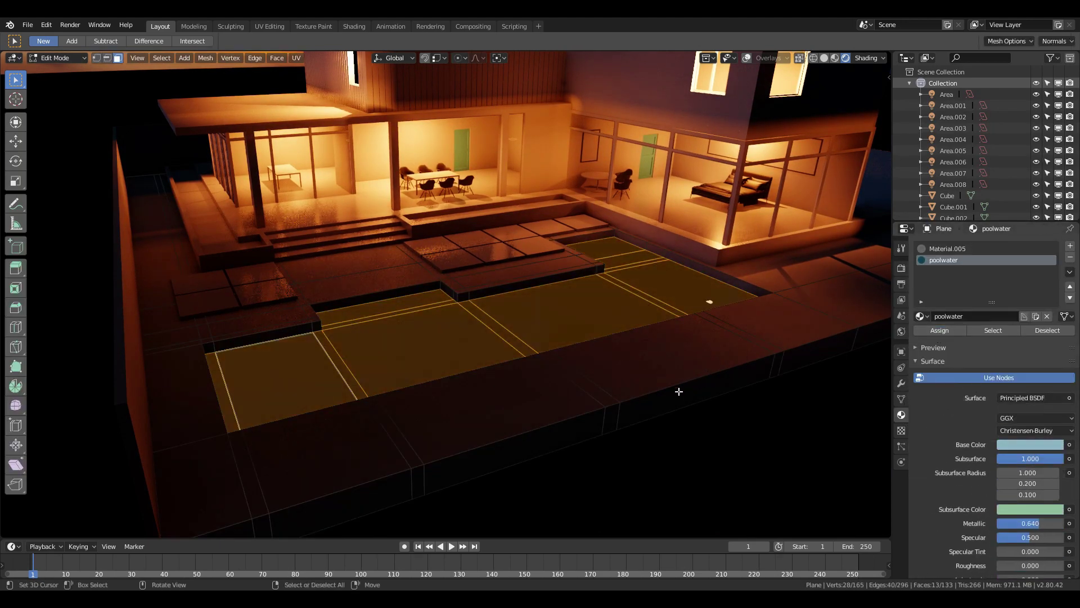
mouse_move(679, 391)
middle_down()
mouse_move(711, 282)
mouse_move(464, 292)
middle_up()
key(Tab)
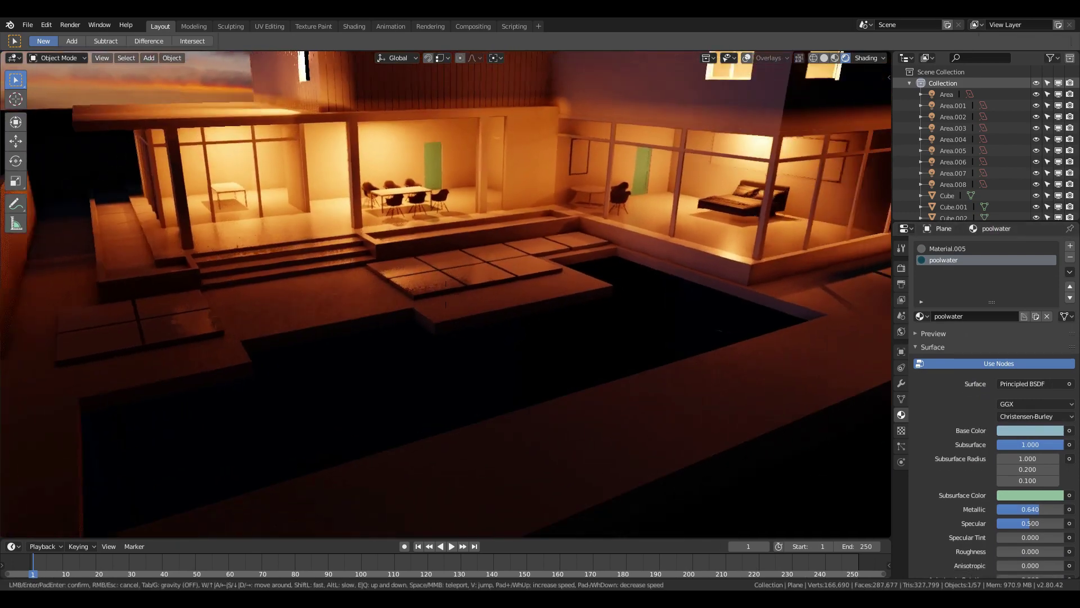
Add an area light, stretch it along X and raise it into position
key(shift+a)
click(747, 58)
key(shift+a)
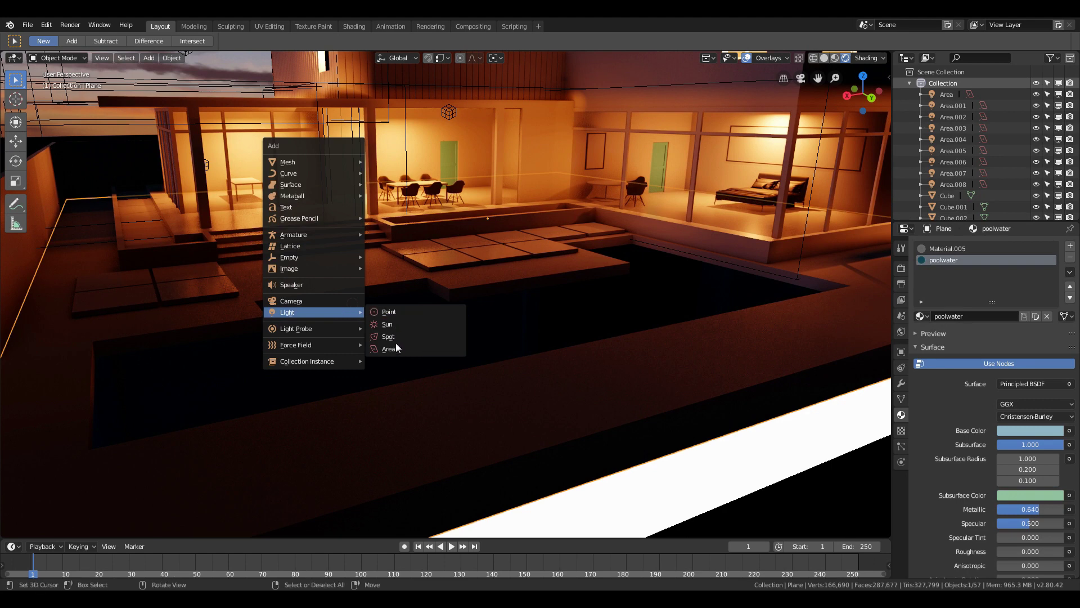
click(390, 347)
key(s)
key(x)
key(Return)
key(g)
key(z)
key(Return)
Resize the light, lower it into the pool and tilt it to shine across the water
key(s)
key(x)
key(Return)
key(g)
key(z)
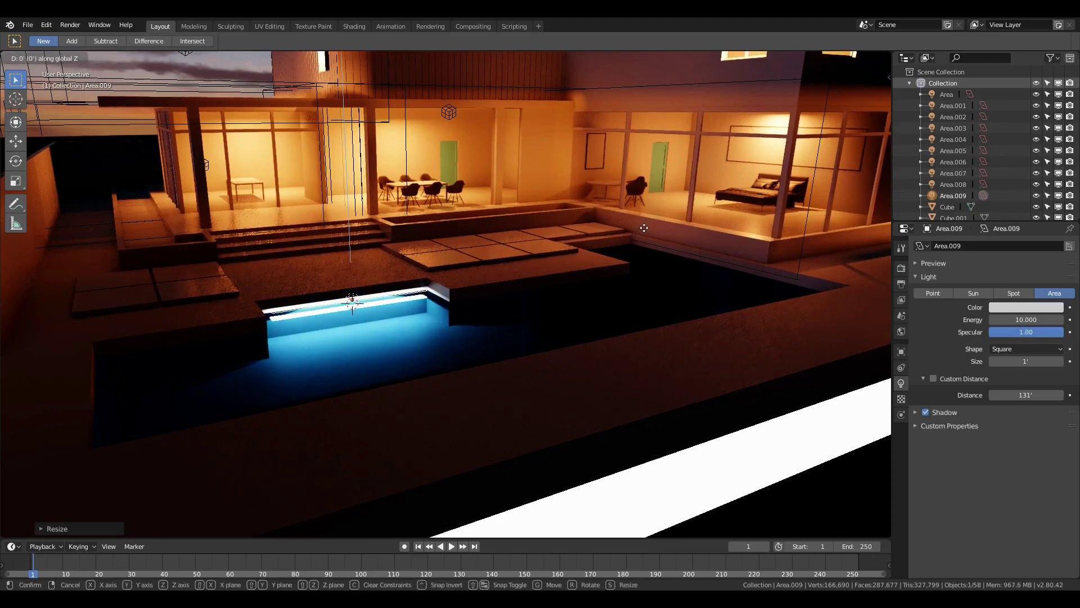
key(Return)
key(r)
key(x)
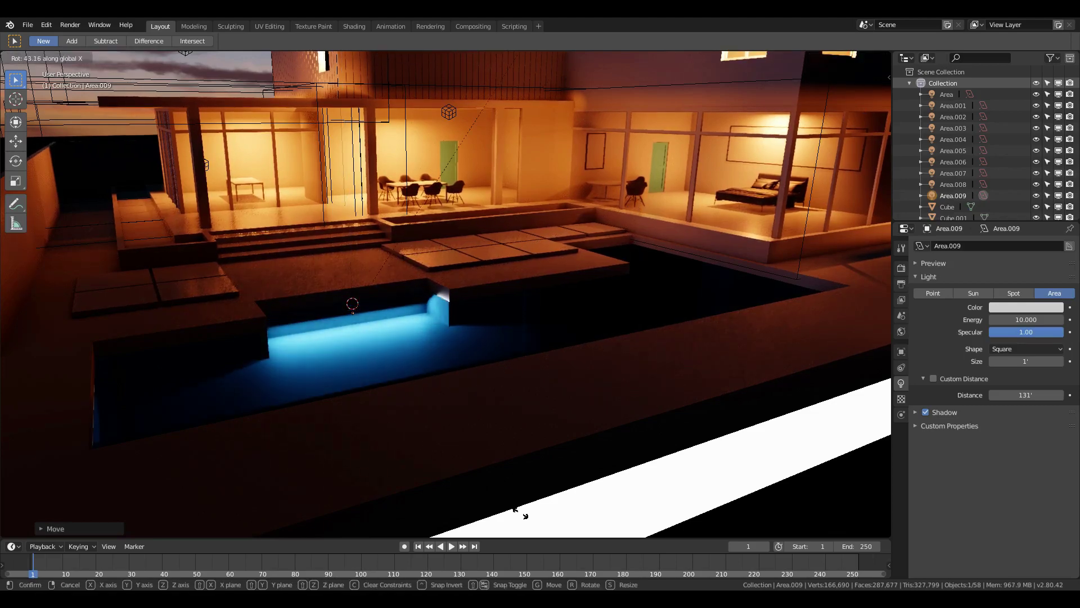
key(Return)
key(g)
key(z)
key(Return)
Duplicate the pool light twice along X and fit the copies to the wall
key(shift+d)
key(x)
key(Return)
middle_drag(366, 357, 549, 326)
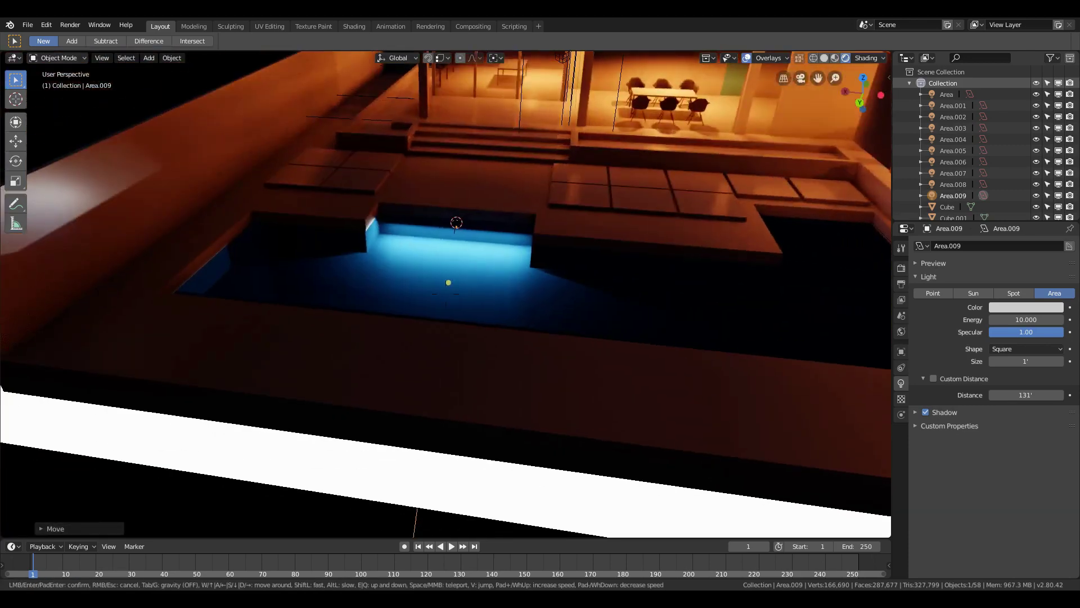
key(shift+d)
key(x)
key(Return)
key(s)
key(x)
key(Return)
key(g)
key(x)
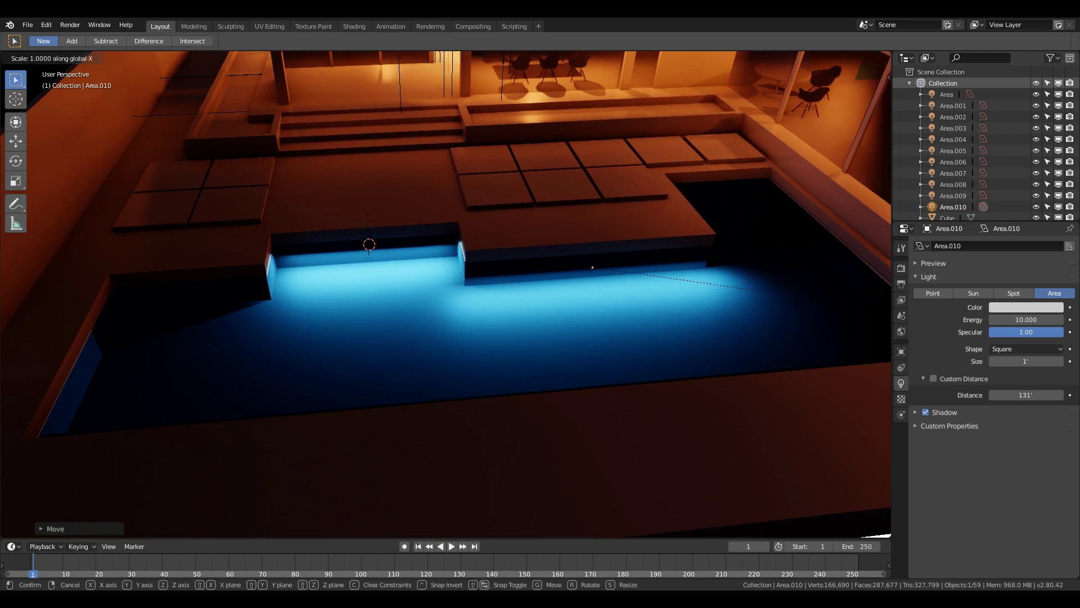
Duplicate and narrow further lights along X to line the remaining pool walls
key(Return)
key(shift+d)
key(x)
key(Return)
key(s)
key(x)
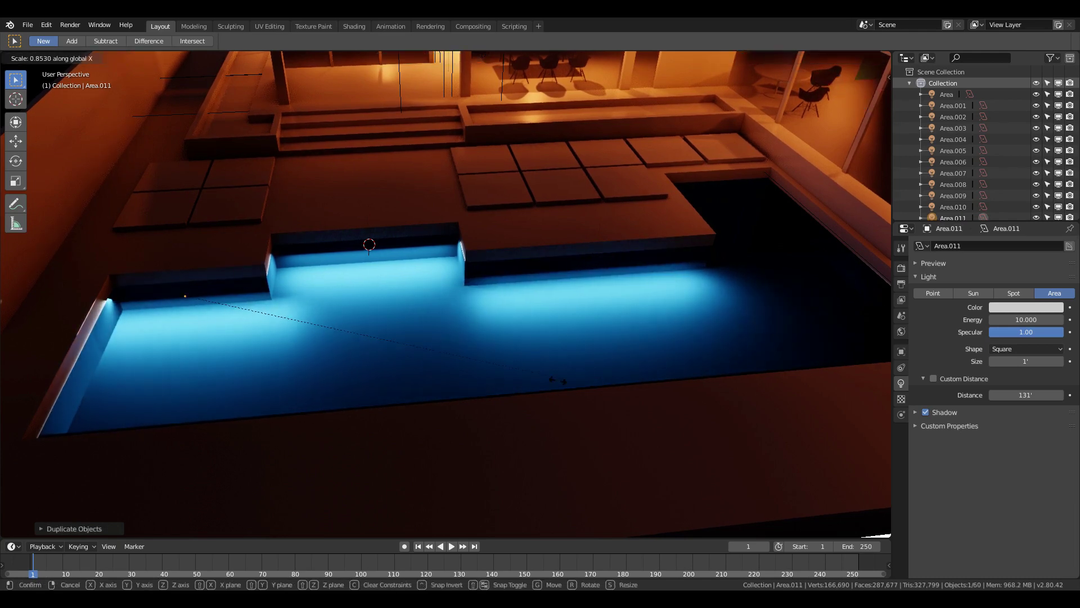
key(Return)
key(shift+d)
key(x)
key(Escape)
middle_drag(551, 382, 92, 413)
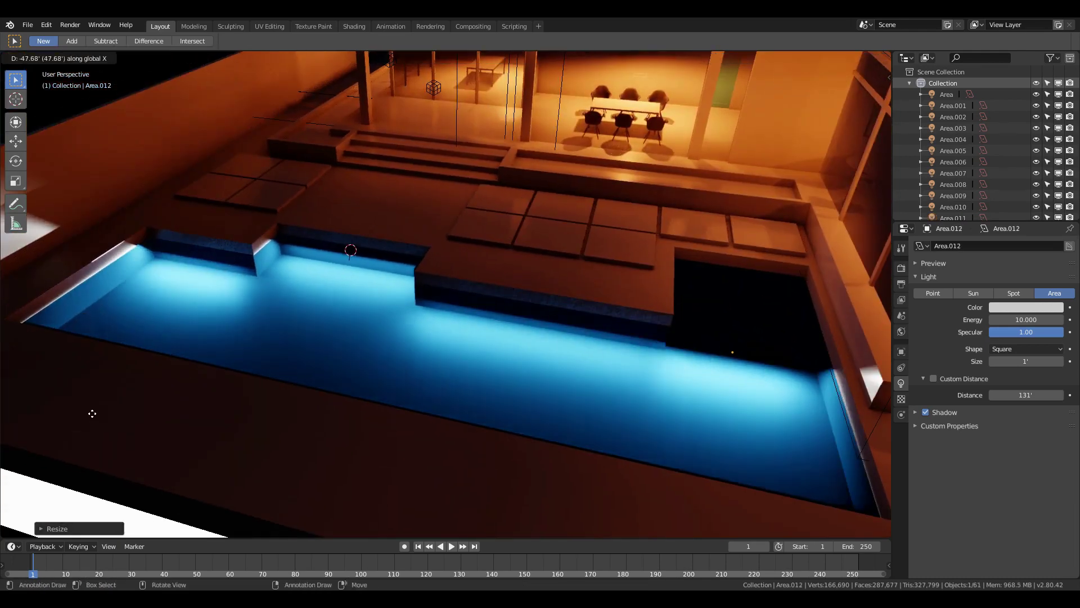
key(Return)
key(s)
key(x)
key(Return)
key(shift+grave)
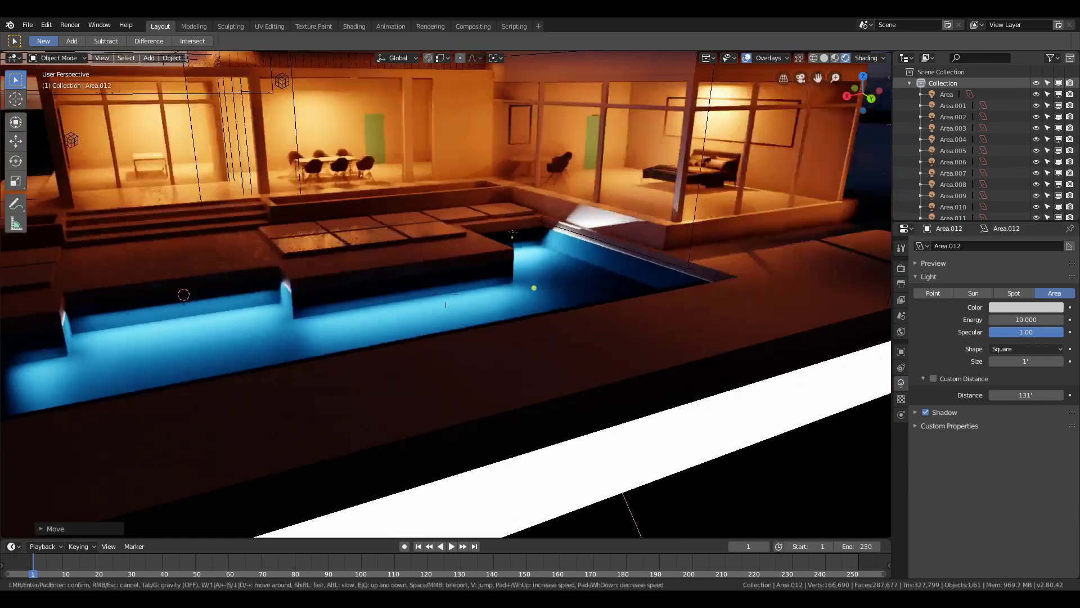
Select the pool's inner faces in Edit Mode
click(489, 311)
key(Tab)
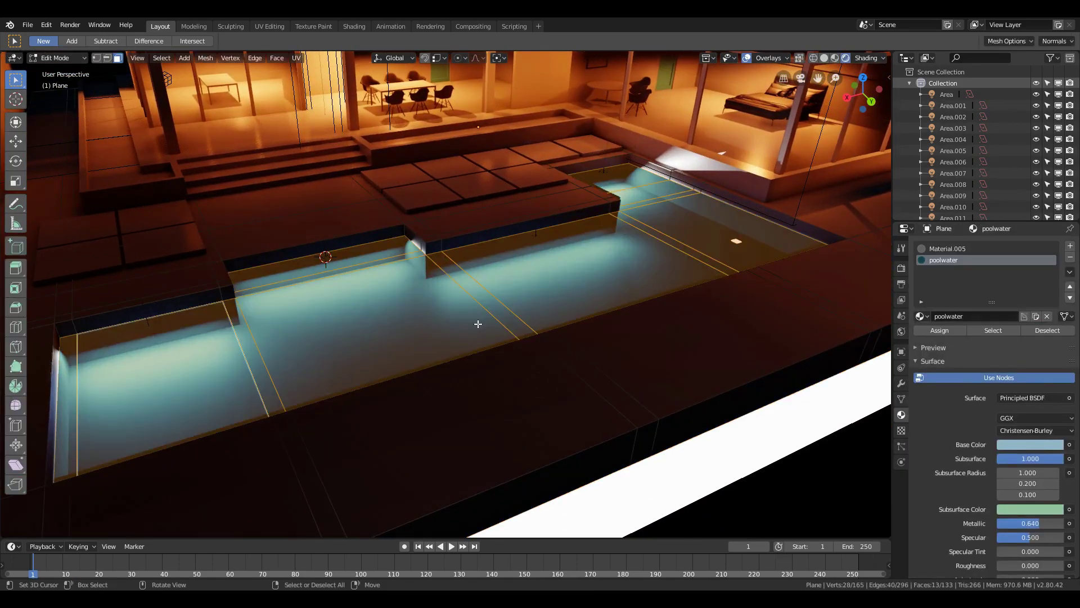
key(ctrl+z)
key(c)
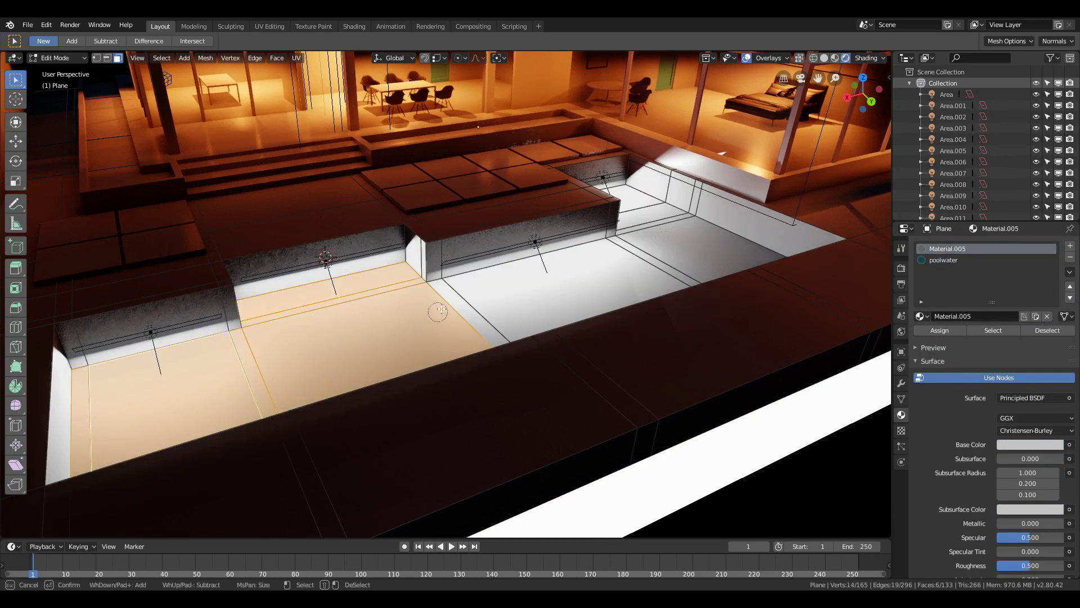
drag(467, 304, 662, 237)
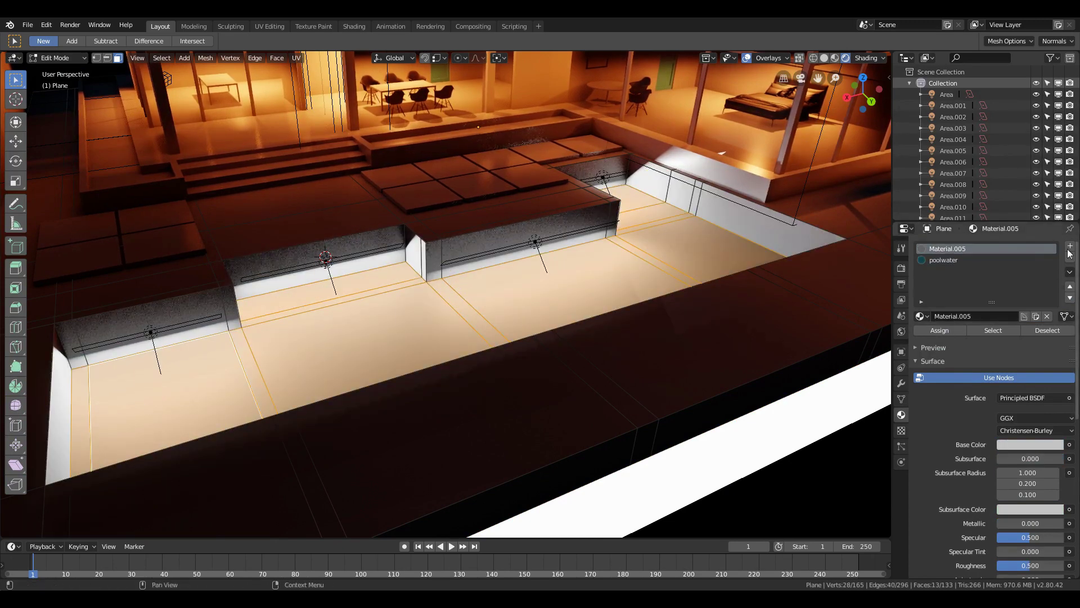
Create and assign a new material named pool to the selected faces
click(1069, 251)
click(966, 315)
click(935, 331)
click(974, 318)
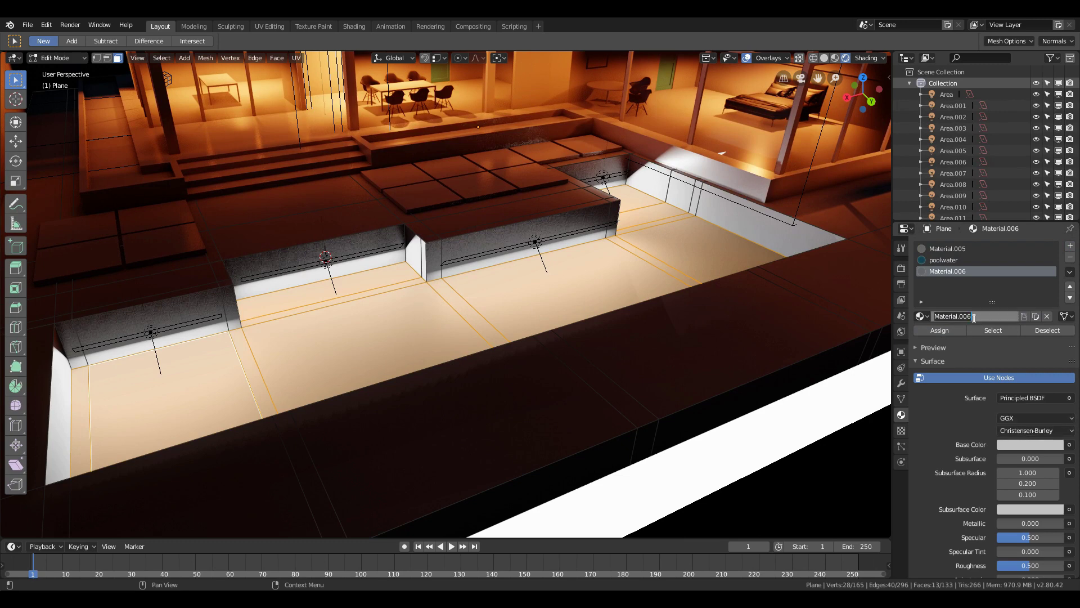
text(pool)
key(Return)
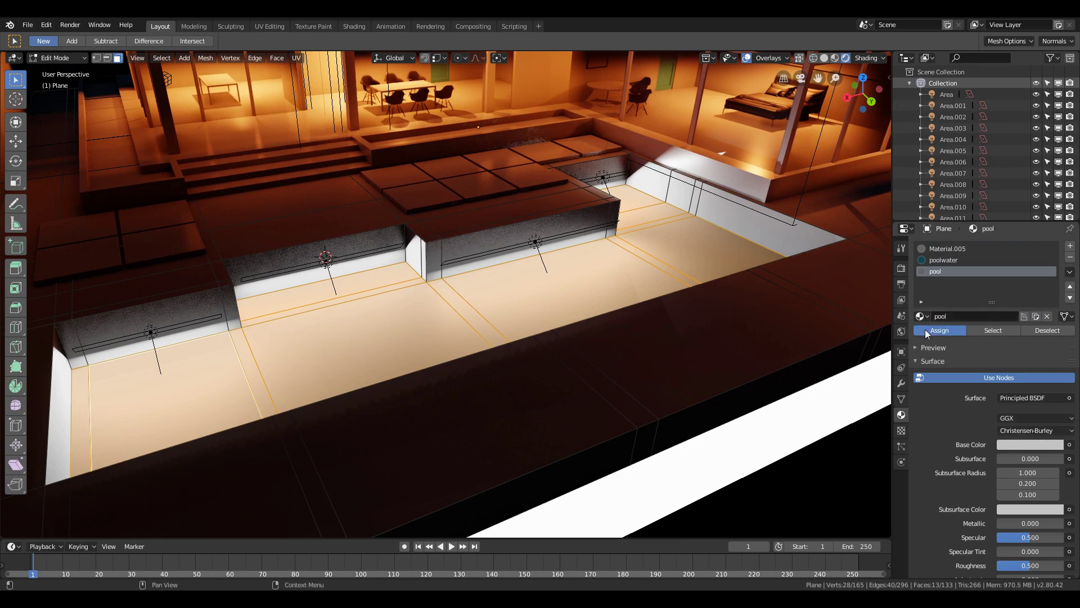
Make the pool material light green with roughness 0.338
click(1035, 443)
click(1002, 310)
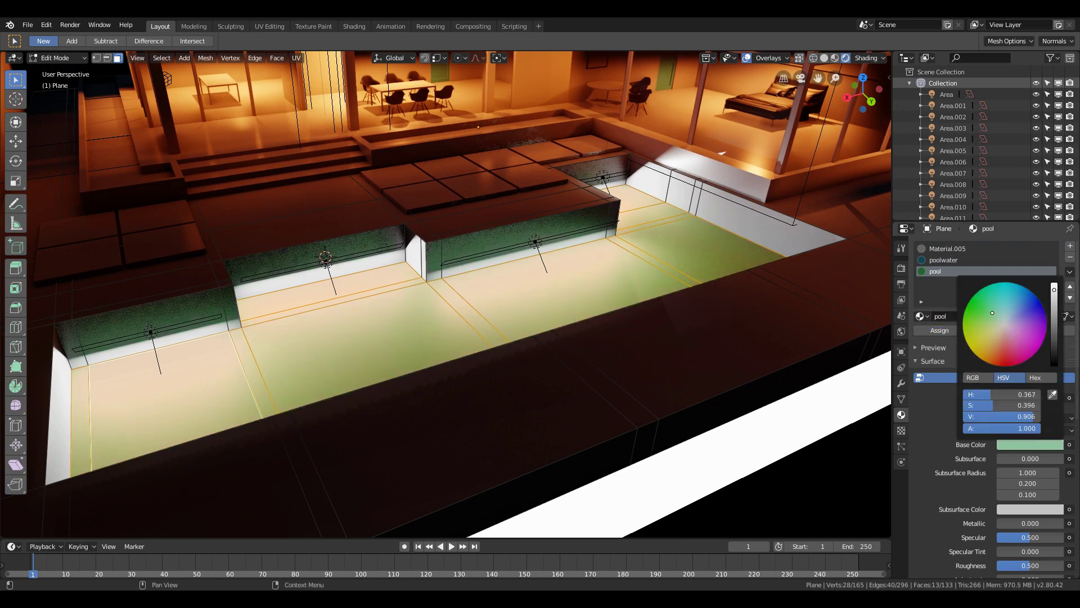
key(Tab)
drag(1010, 551, 1019, 551)
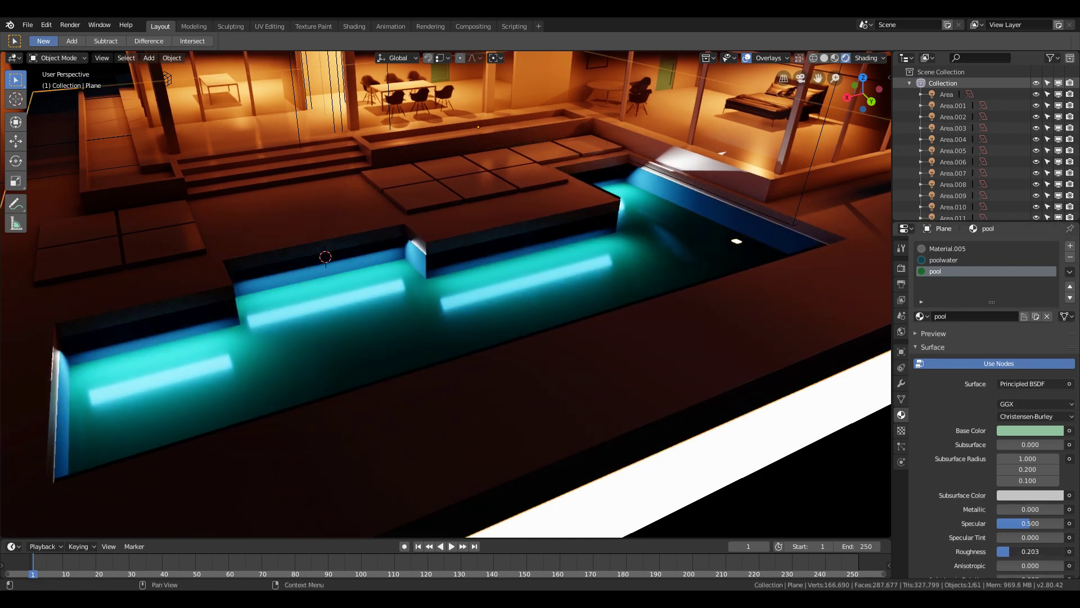
click(1048, 433)
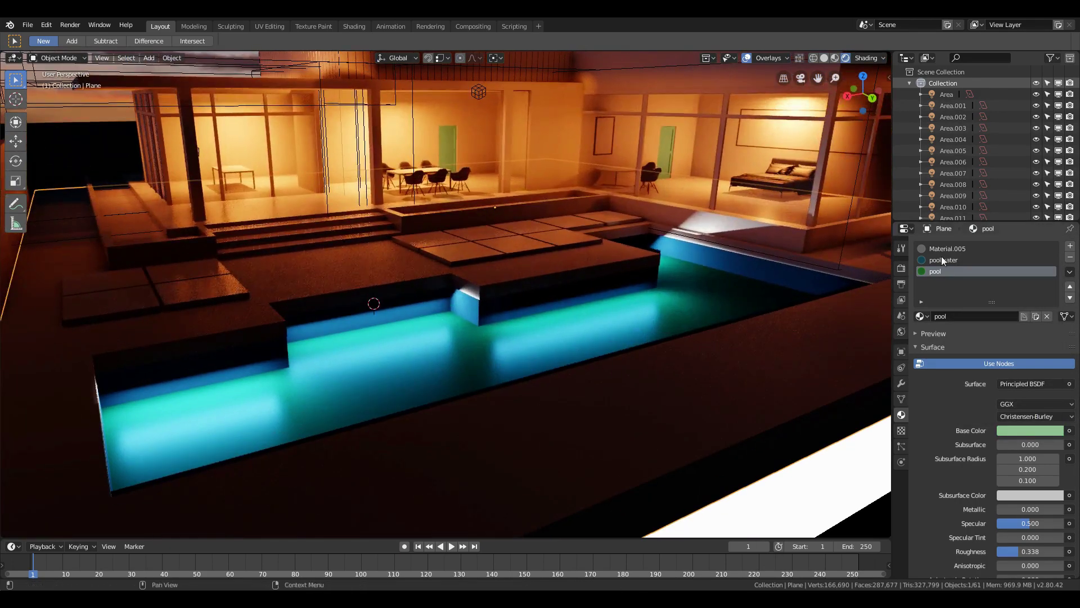
Shift the poolwater base colour toward blue and step the view back to the house
click(948, 262)
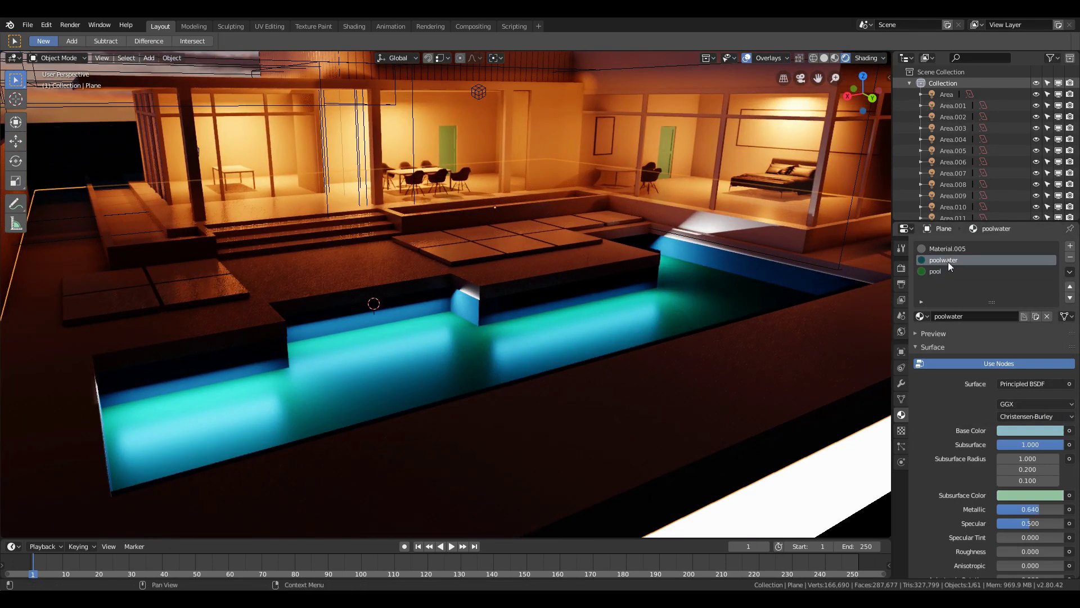
click(1031, 430)
drag(1005, 304, 1012, 321)
key(shift+grave)
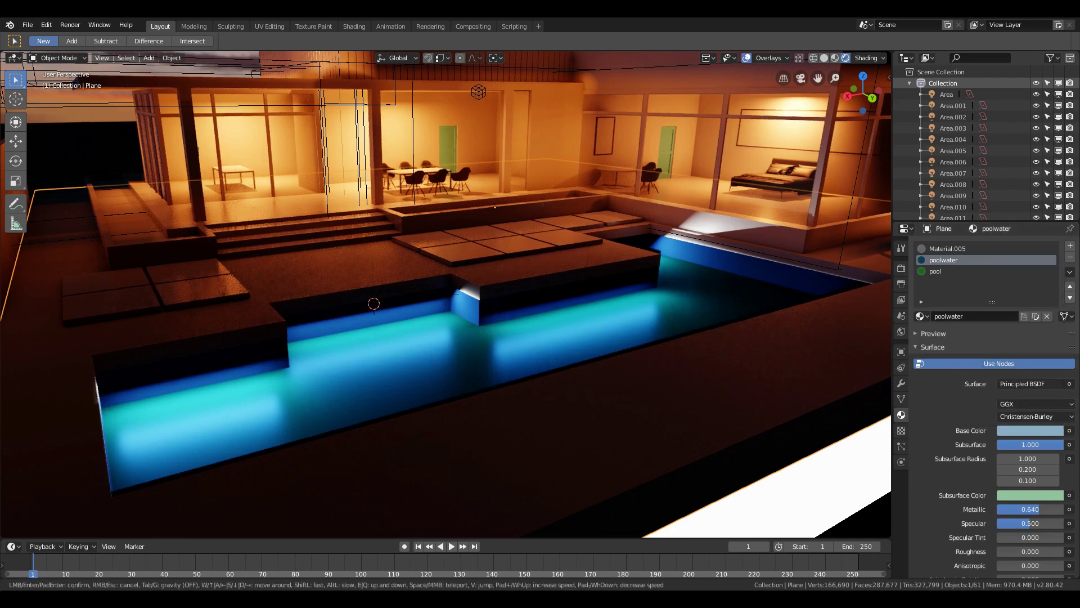
key(s)
click(748, 63)
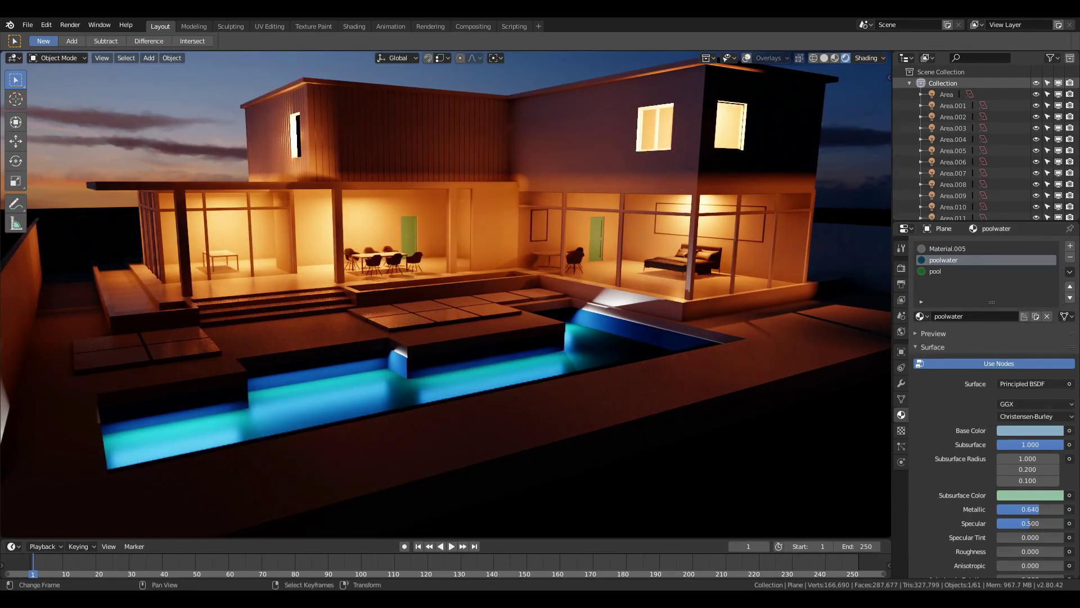
In the Shading workspace, add a Musgrave Texture node driving the pool material's Roughness
click(354, 26)
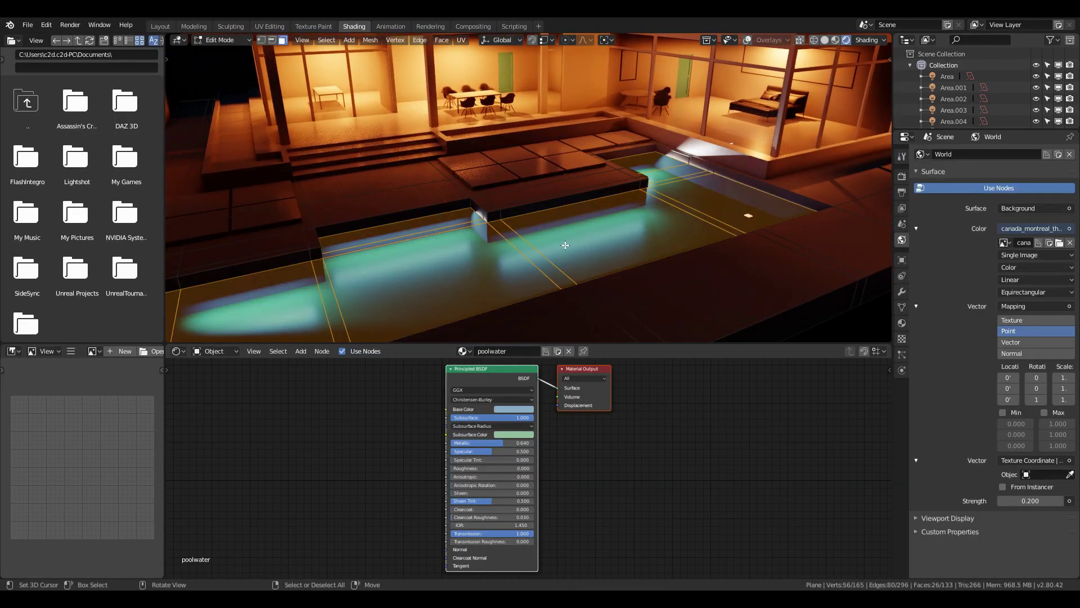
click(902, 322)
click(937, 179)
key(Tab)
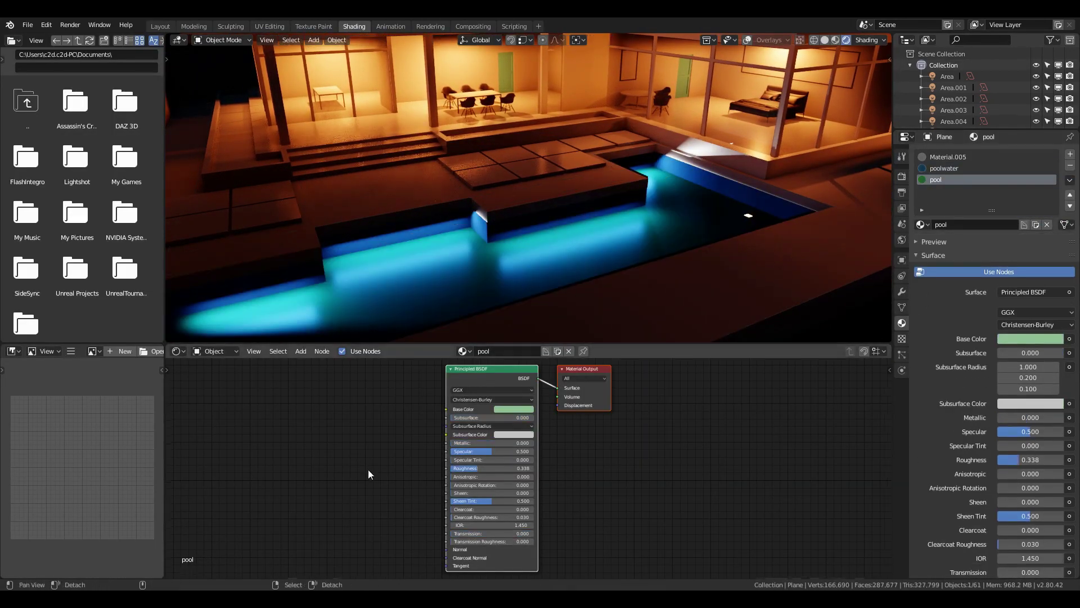
click(364, 458)
text(m)
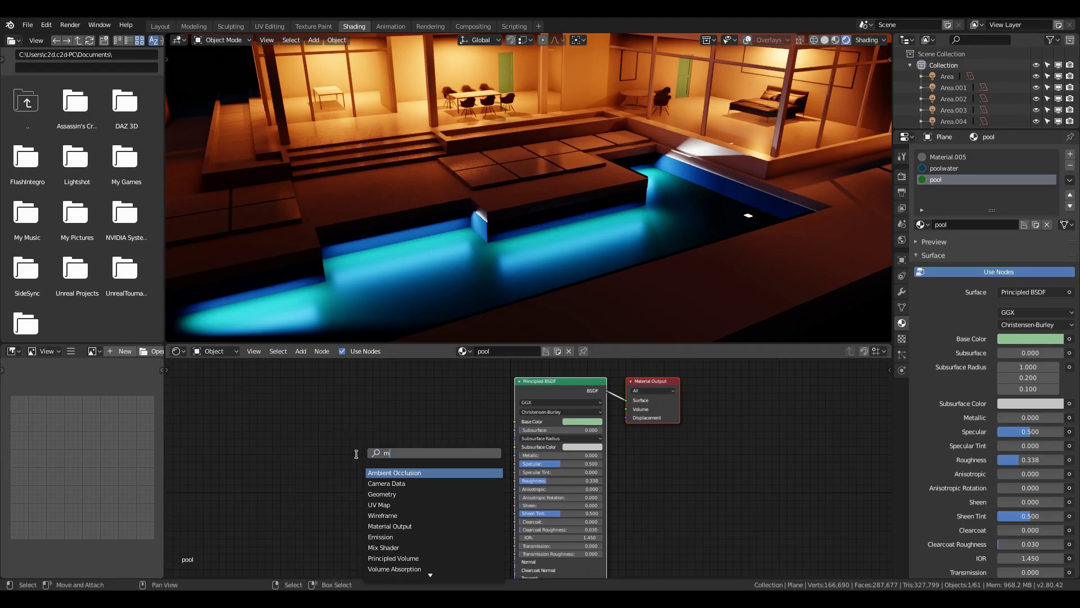
text(usgrave)
key(Return)
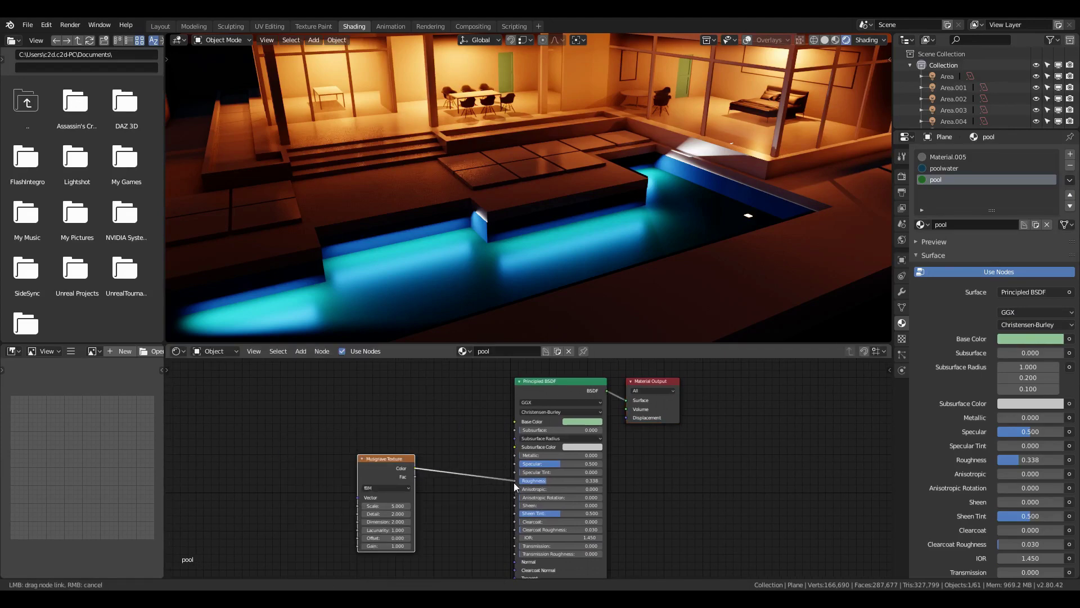
drag(513, 487, 512, 487)
Feed Object texture coordinates into the Musgrave Vector and lower its Detail
key(shift+a)
click(380, 447)
text(texture co)
key(Return)
click(319, 460)
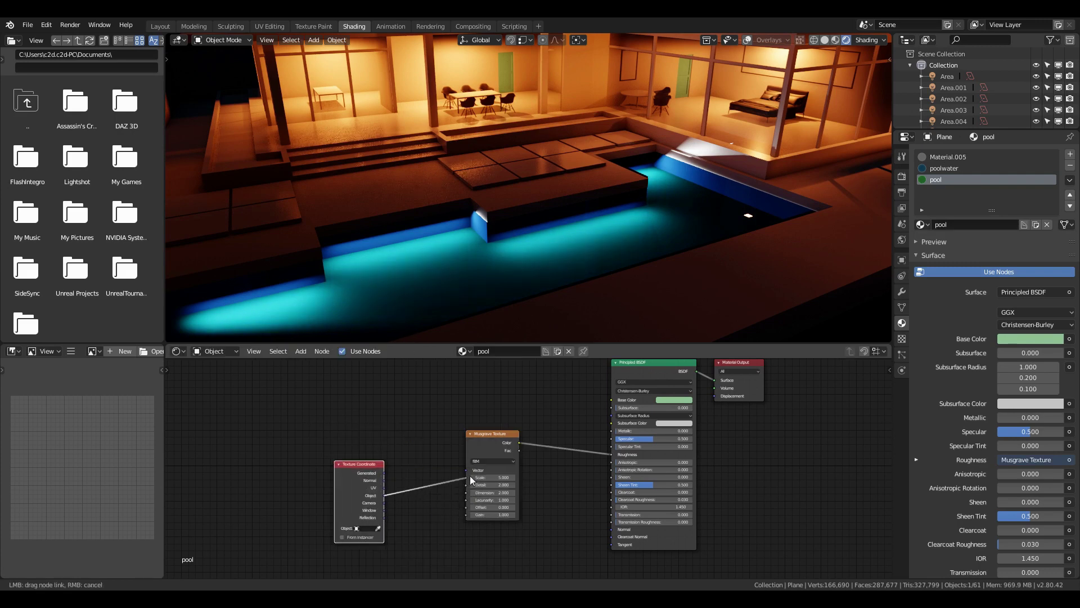
drag(472, 470, 593, 479)
scroll(516, 484, up, 1)
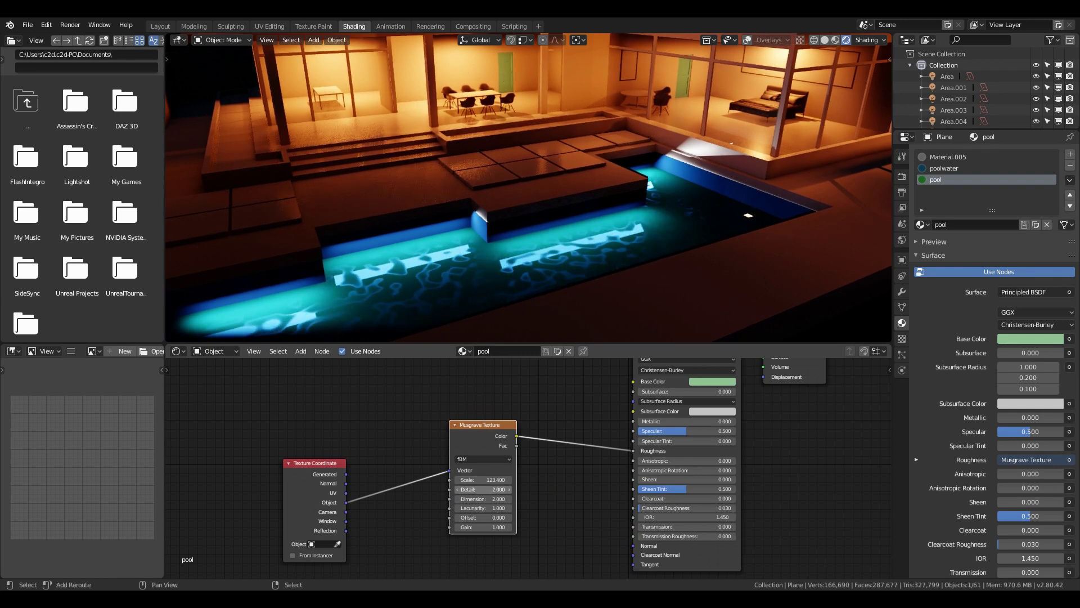
drag(485, 489, 459, 489)
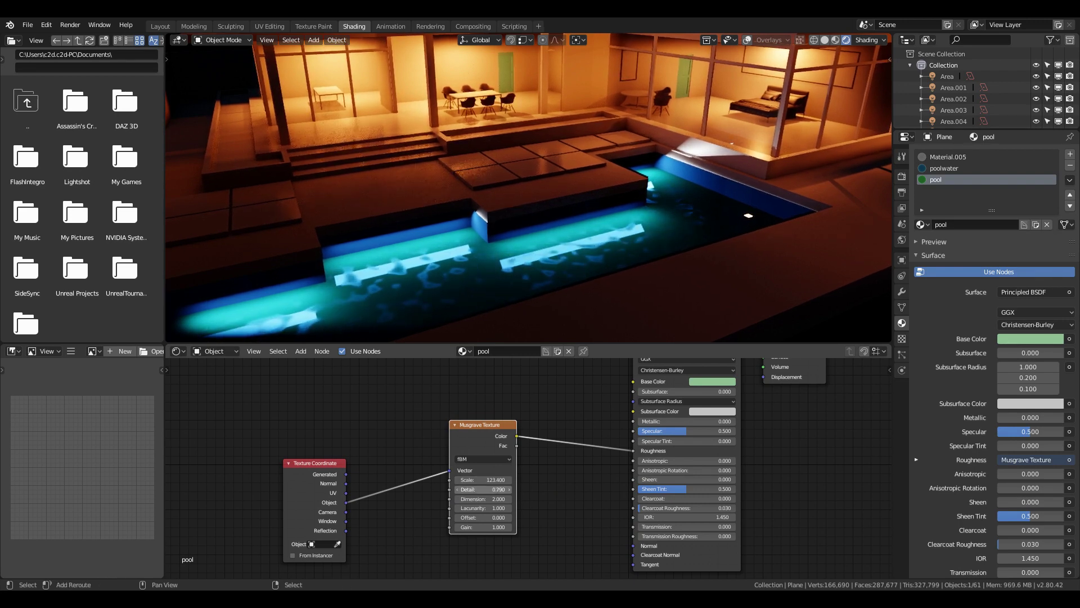
drag(481, 425, 453, 433)
drag(314, 463, 237, 440)
drag(453, 434, 395, 432)
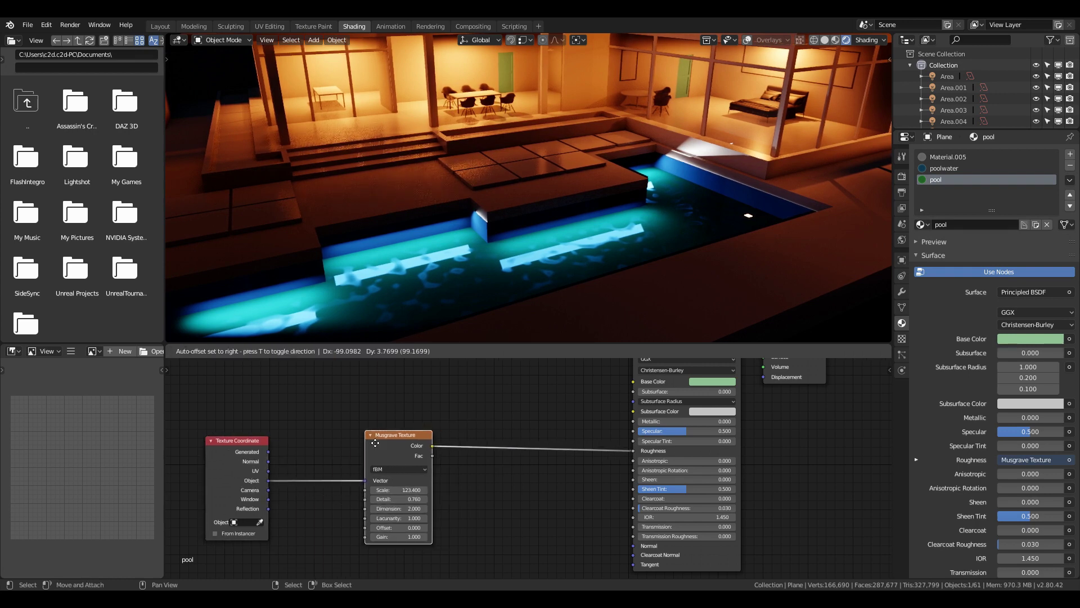
Insert a ColorRamp before Roughness and adjust its black stop up to value 1.000
key(shift+a)
click(494, 435)
text(l)
key(Return)
click(491, 432)
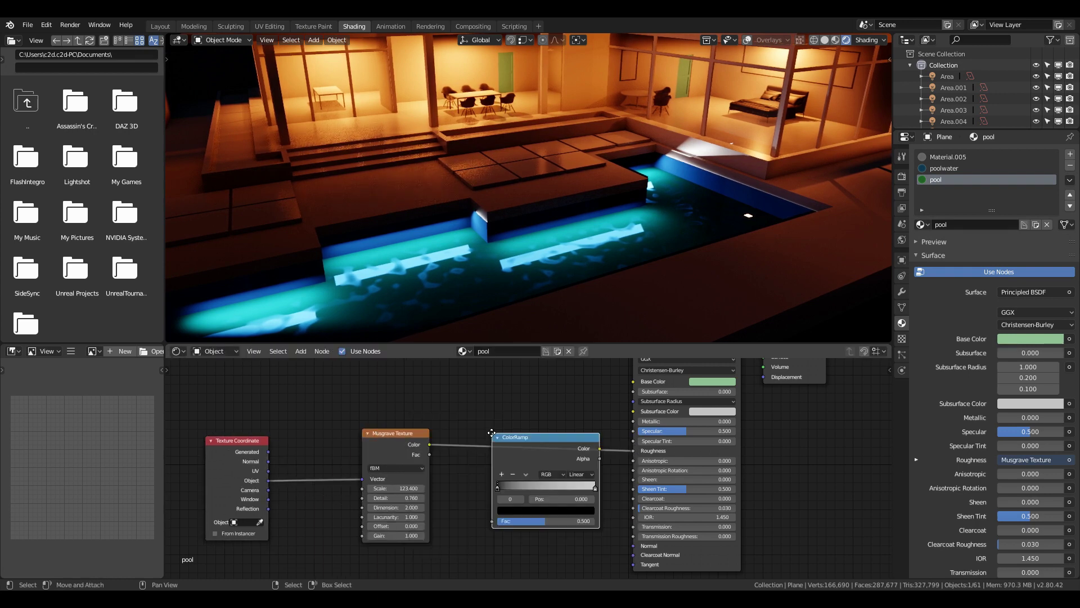
click(547, 510)
drag(571, 446, 571, 408)
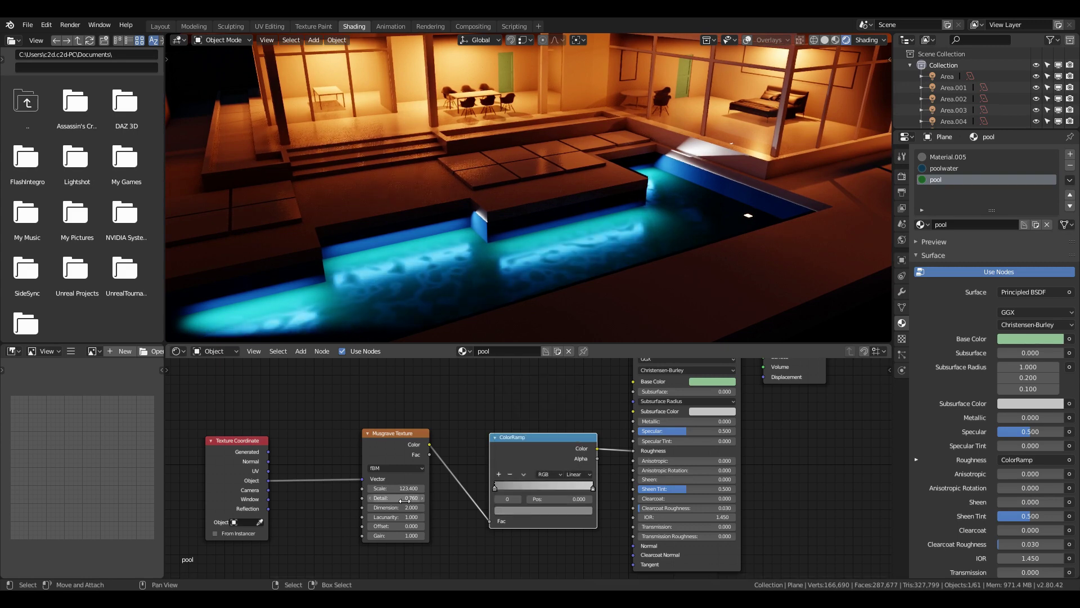
drag(395, 497, 413, 497)
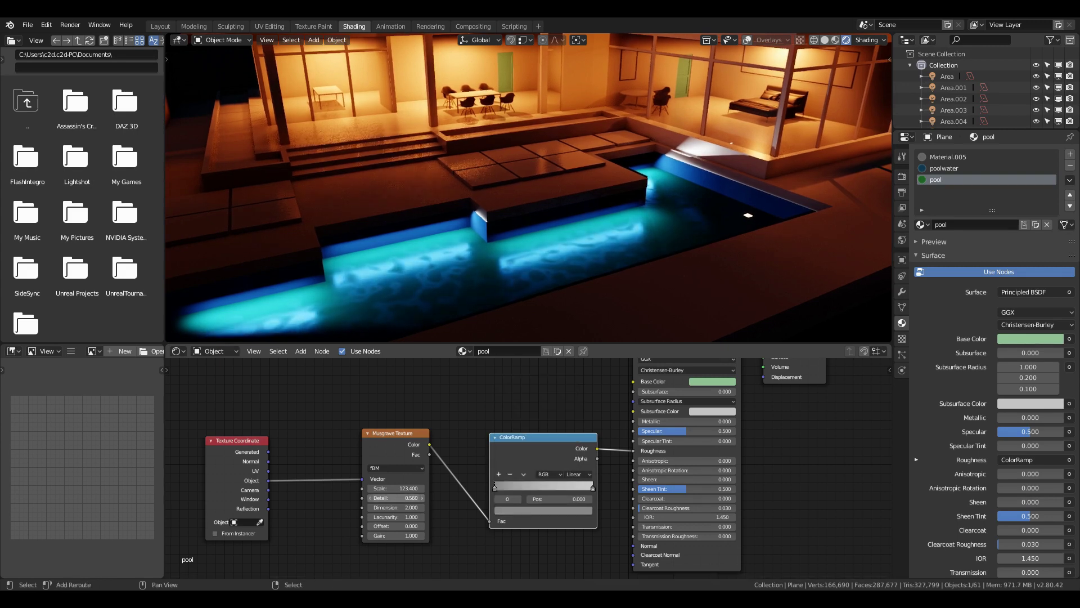
click(579, 510)
drag(571, 407, 571, 413)
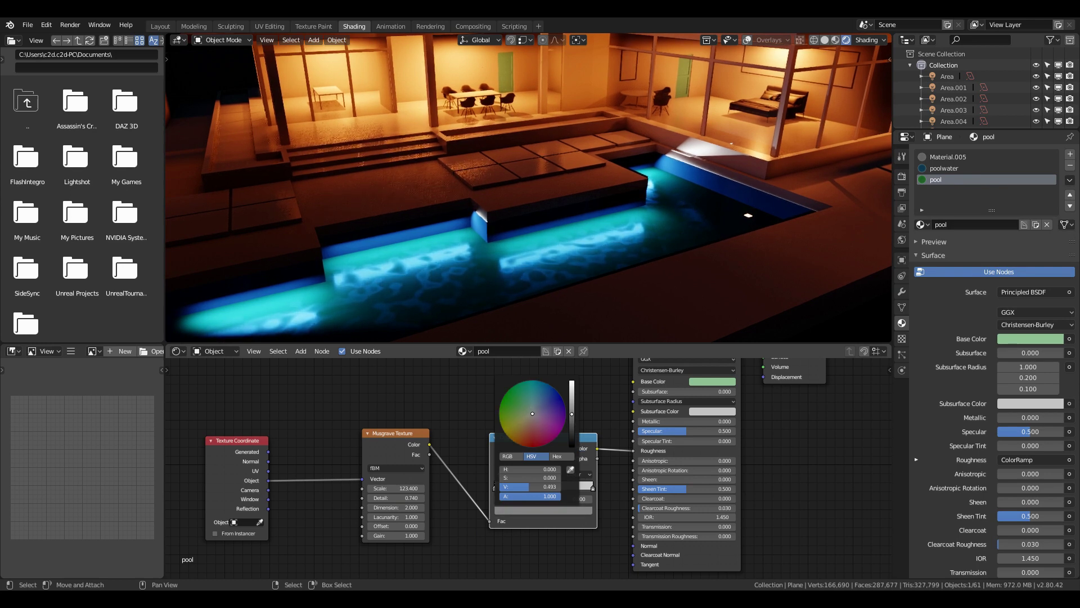
click(521, 509)
drag(575, 403, 572, 384)
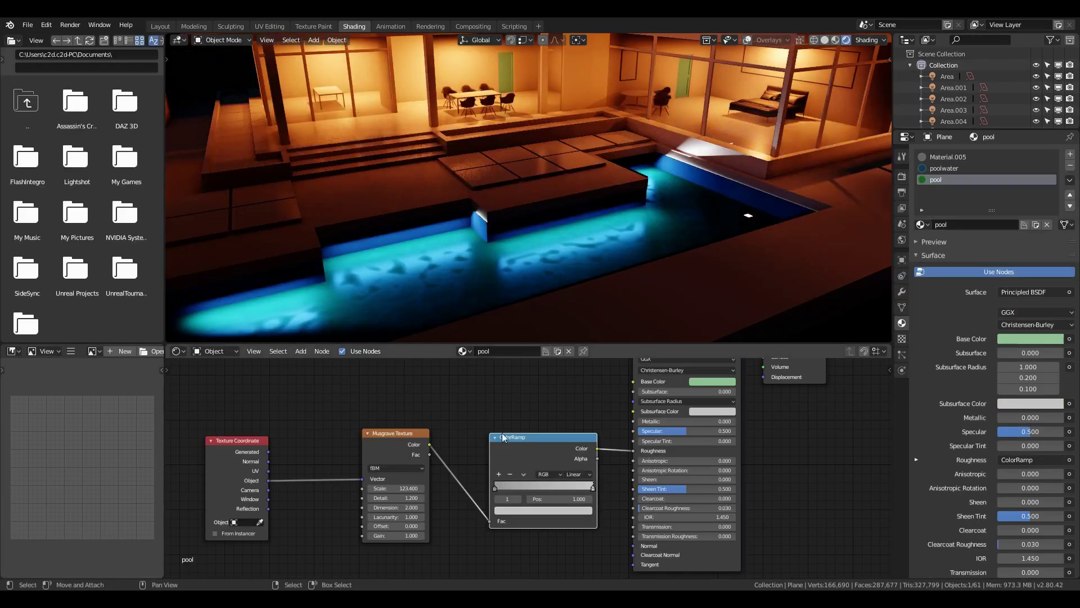
Link the ColorRamp output to Metallic as well and return to the Layout view of the house
middle_drag(566, 445, 564, 479)
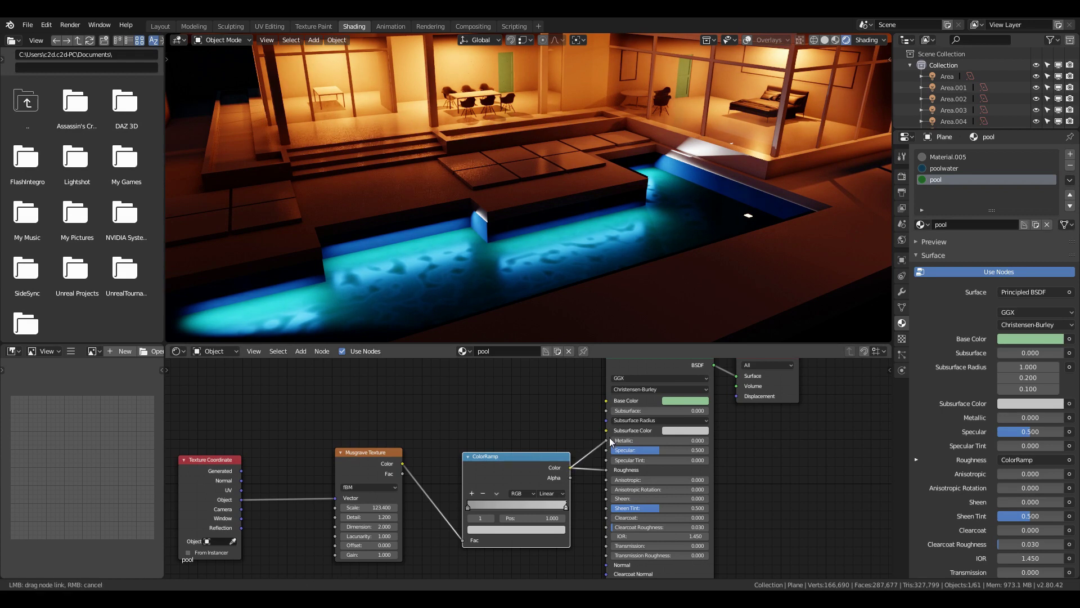
drag(611, 442, 606, 440)
drag(507, 455, 493, 446)
drag(371, 451, 358, 451)
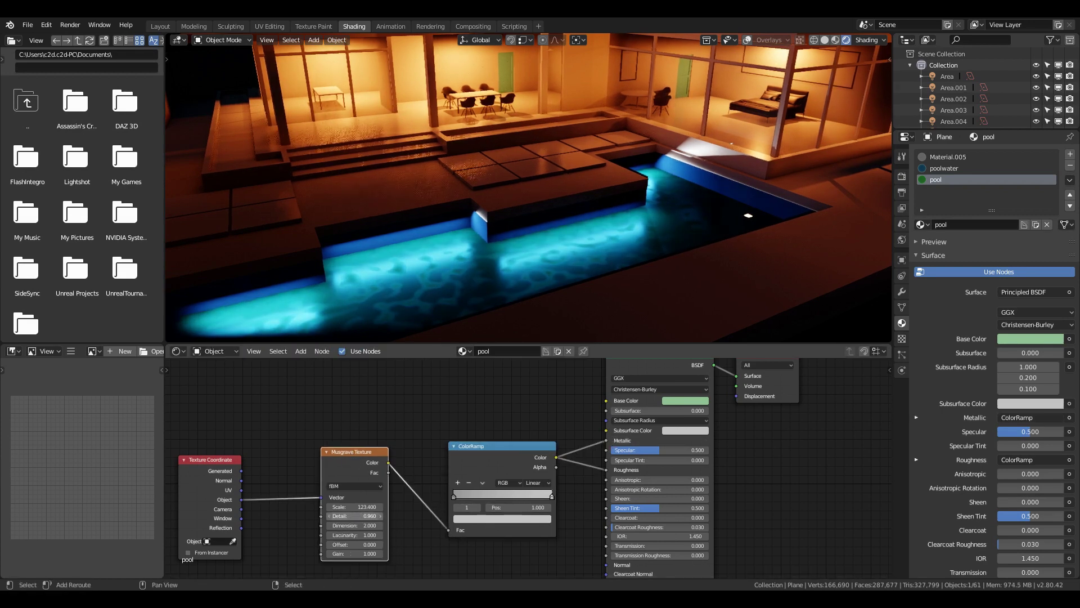
click(152, 24)
key(shift+grave)
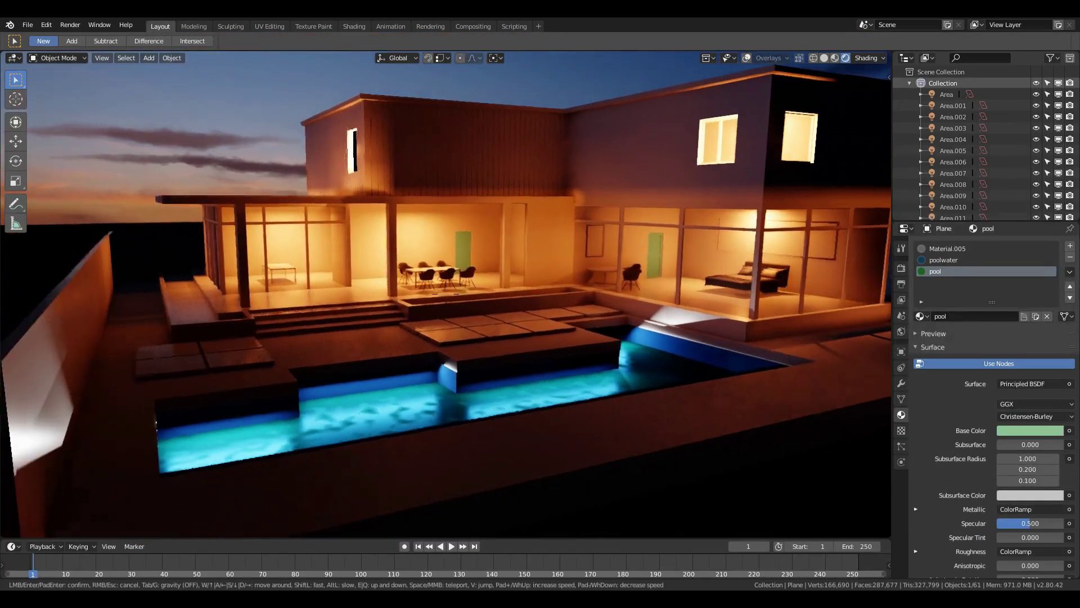
key(s)
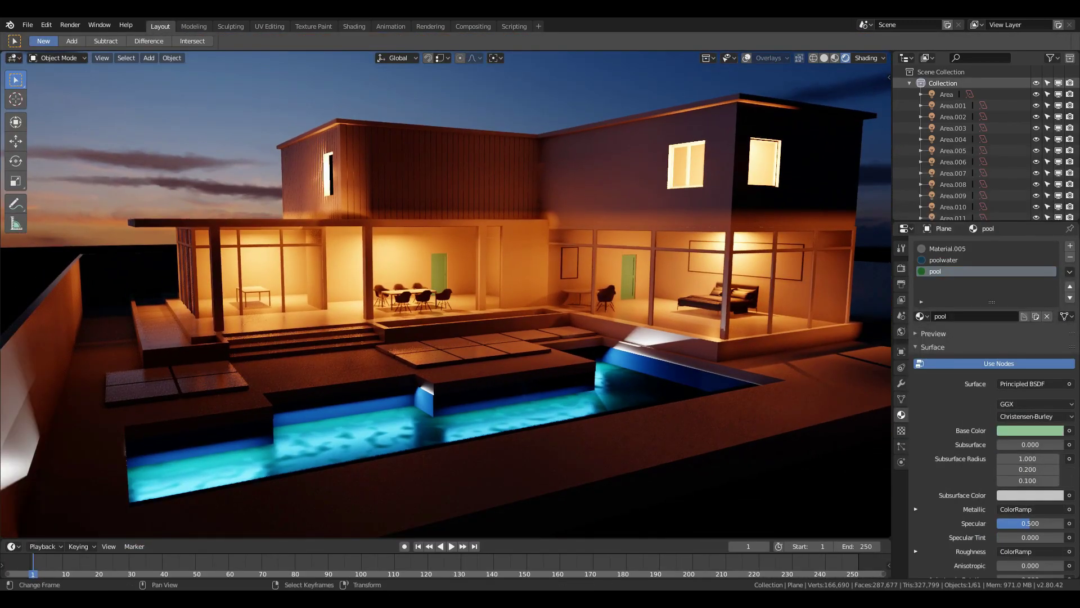
Create a new material named 'grass' with a green Base Color and assign it to the lawn faces
key(Tab)
shift+click(320, 409)
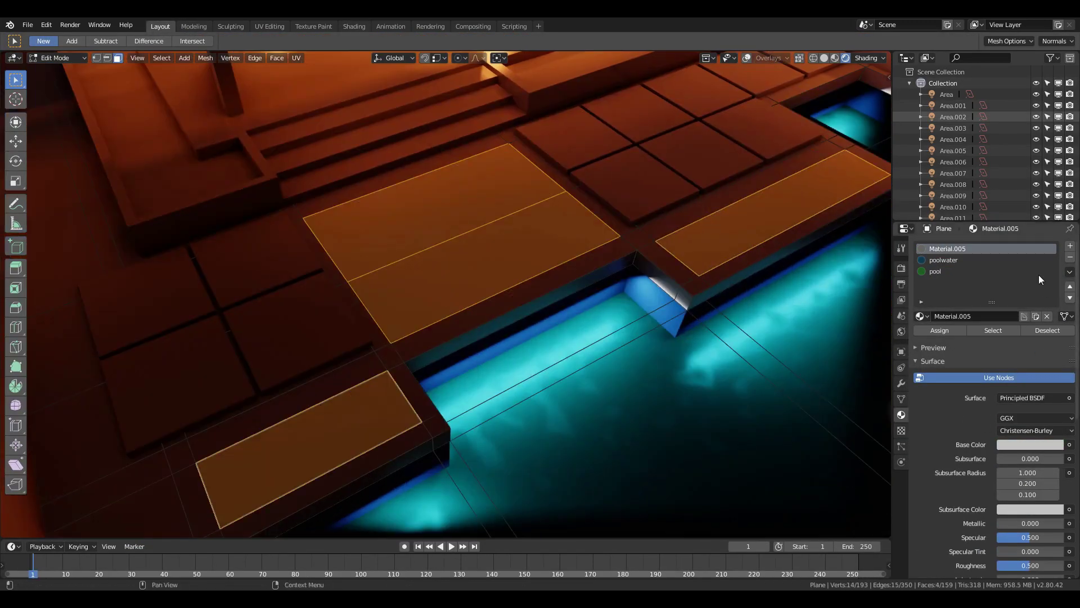
click(1070, 246)
click(977, 317)
text(grass)
key(Return)
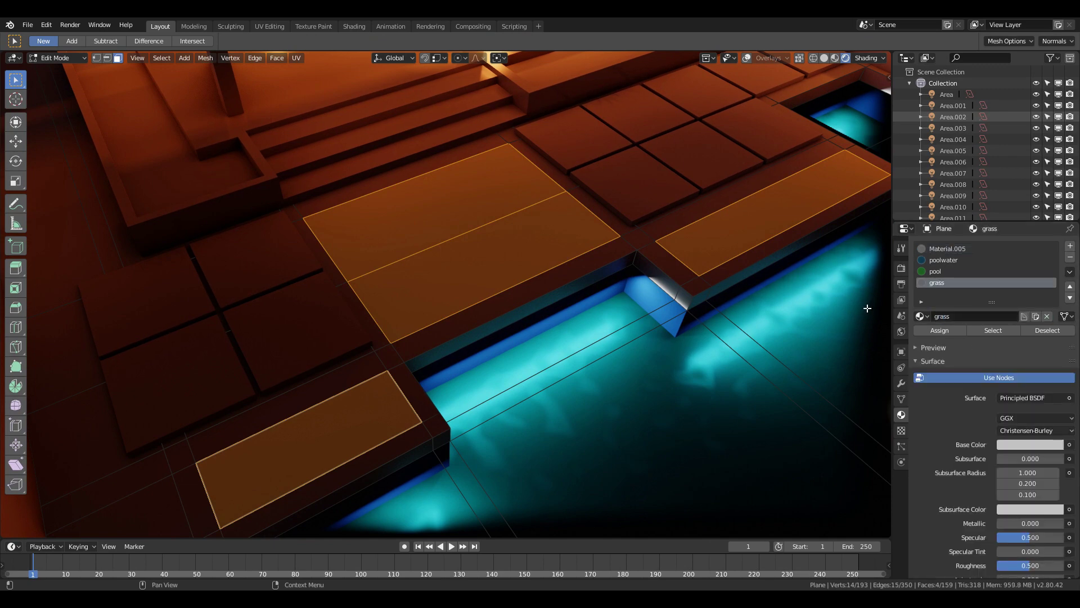
click(1012, 442)
drag(1001, 335, 990, 312)
click(940, 330)
key(alt+a)
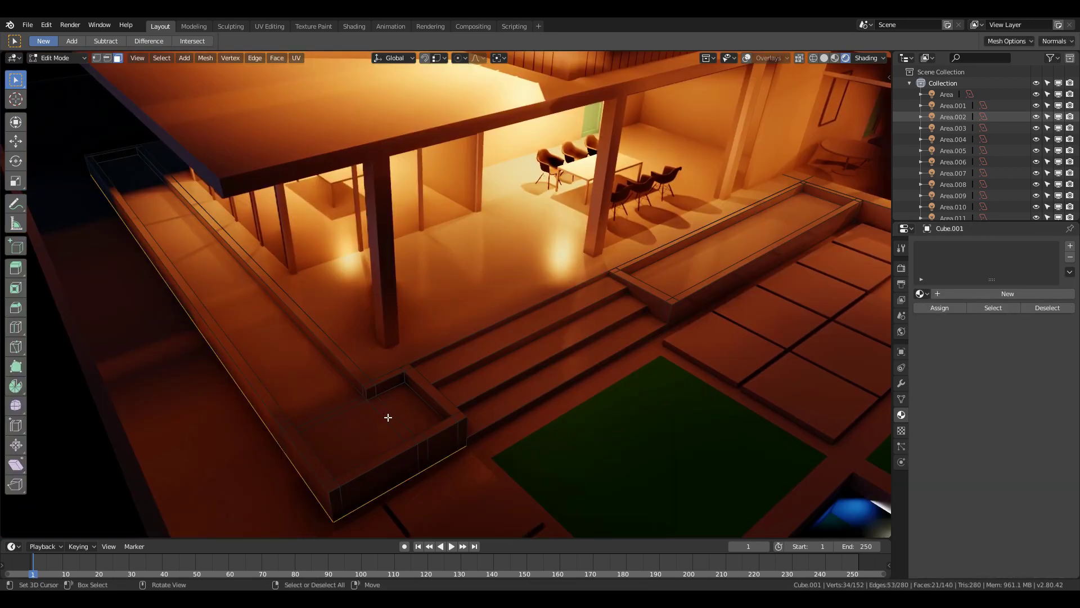
Assign the existing grass material to the three planter-top faces of Cube.001 via a new slot
click(389, 418)
shift+click(333, 411)
shift+click(679, 290)
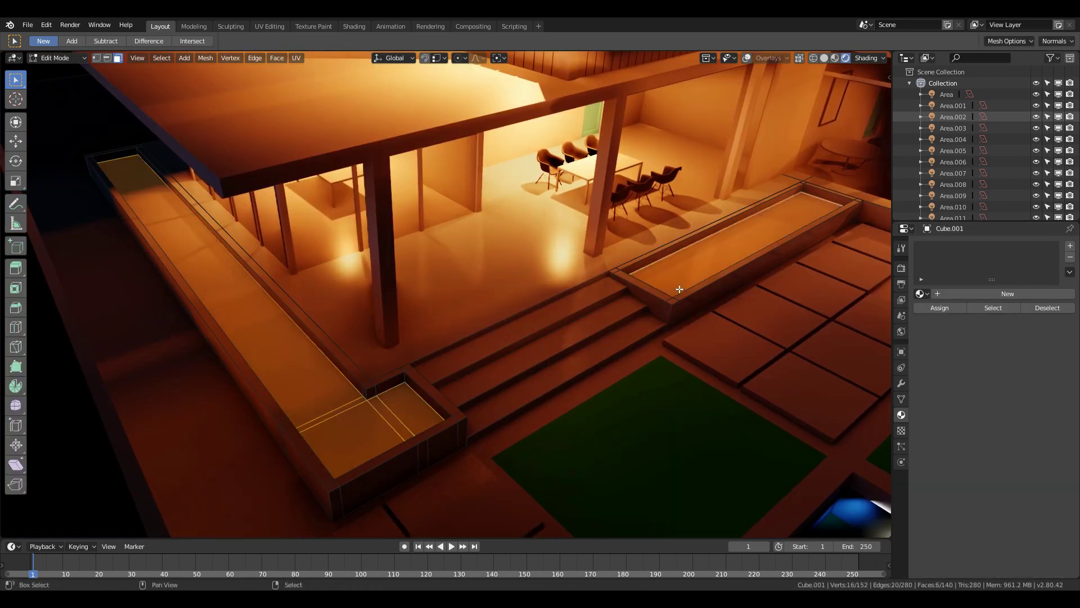
click(957, 293)
click(1071, 246)
click(922, 316)
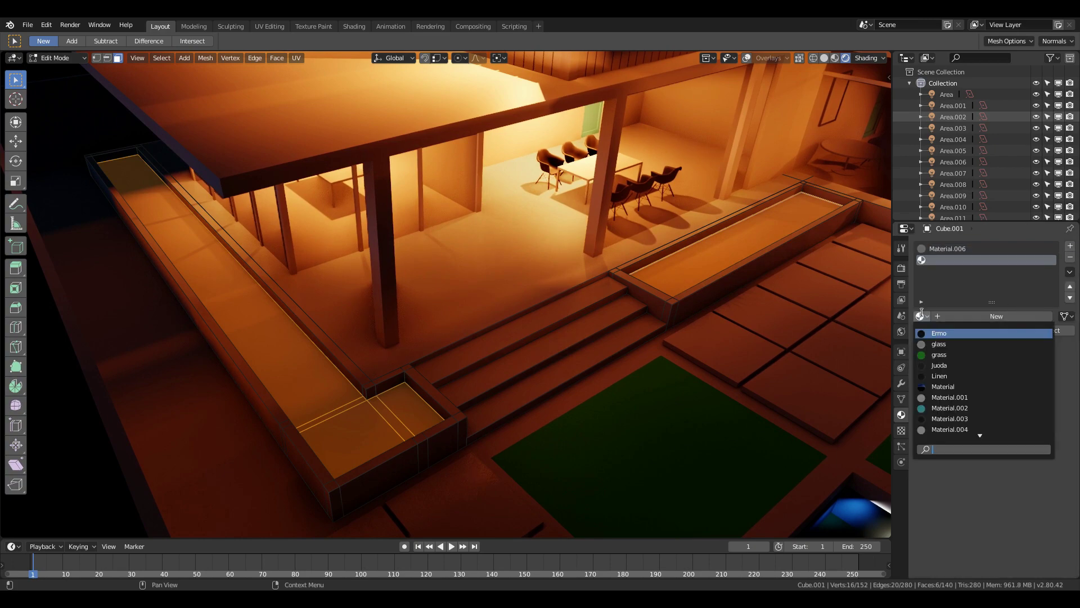
click(939, 354)
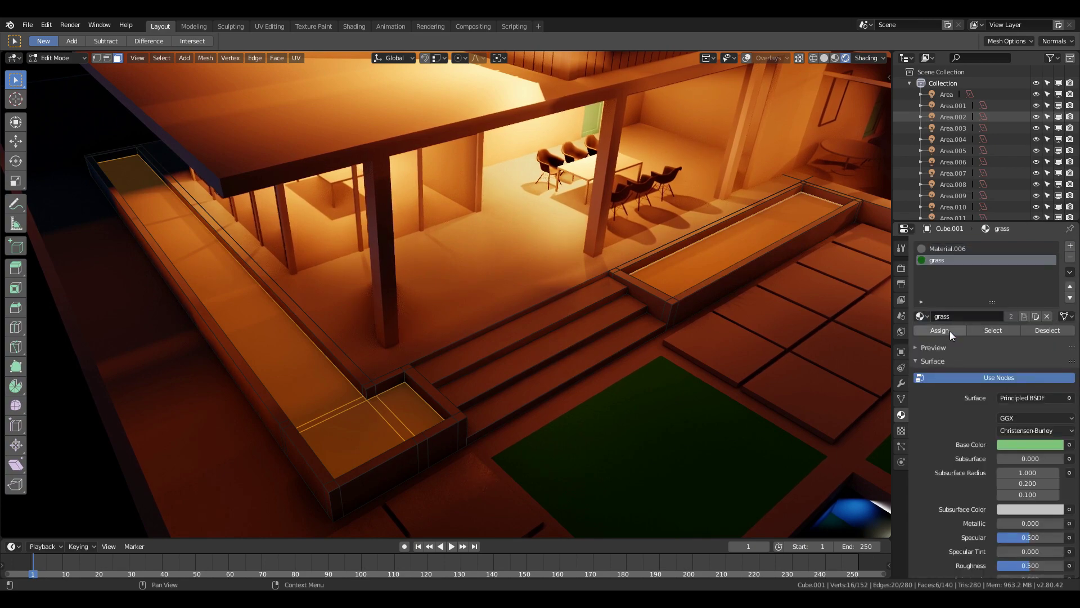
click(948, 329)
key(Tab)
Add a new plane at the foot of the steps and stretch it along X
key(shift+grave)
click(446, 294)
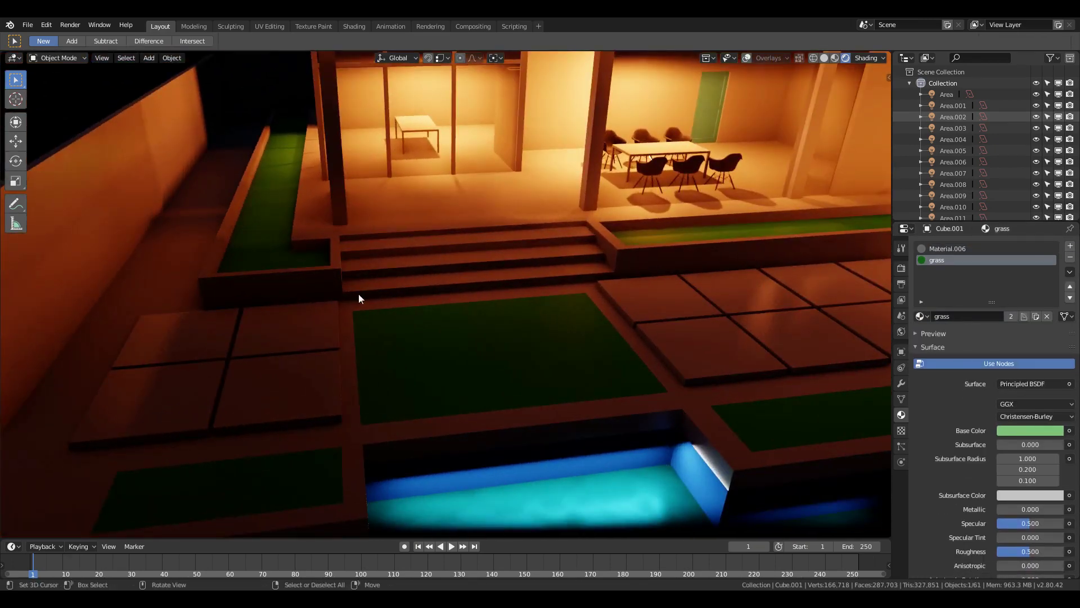
key(shift+a)
click(567, 324)
key(s)
key(x)
key(Return)
scroll(568, 324, up, 2)
Narrow the plane into a small fixture and give it an Emission material with strength 4.2
key(s)
key(x)
click(641, 343)
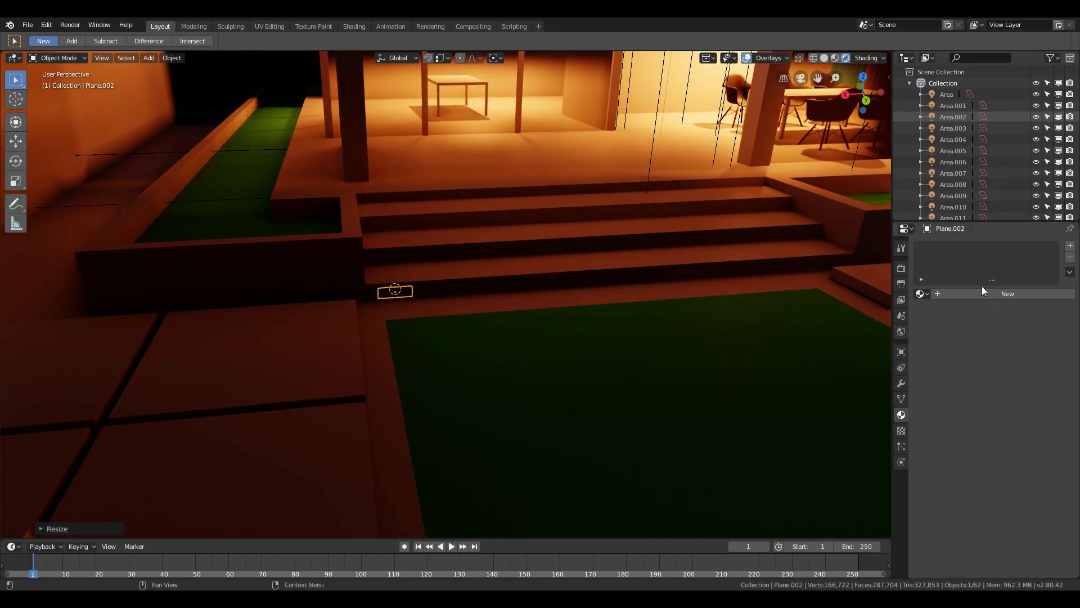
click(983, 292)
double_click(1030, 395)
text(4.2)
key(Return)
key(s)
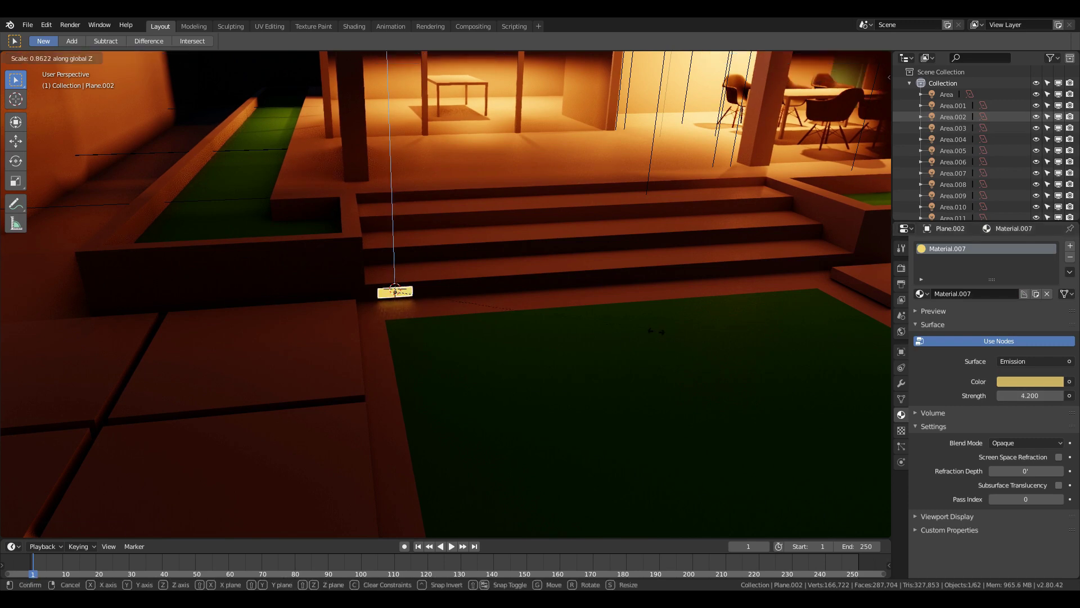
click(699, 392)
Add a small rotated area light over the fixture with warm yellow colour and energy below 1
key(shift+a)
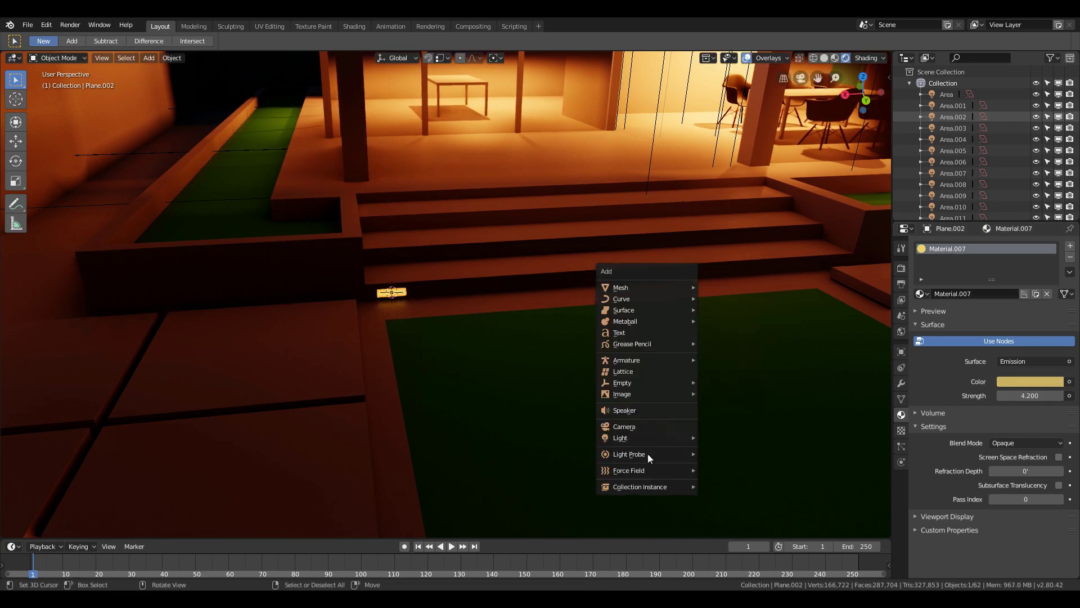
mouse_move(621, 438)
click(730, 474)
key(r)
key(x)
click(760, 221)
key(s)
click(621, 414)
click(1025, 308)
click(1008, 195)
drag(1037, 321, 996, 321)
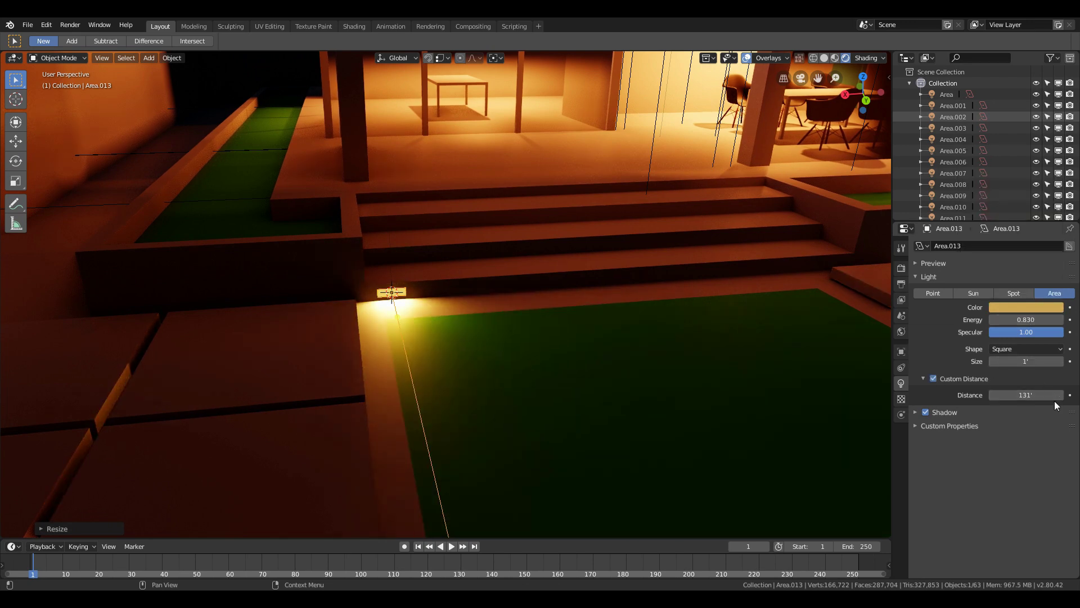
Duplicate the step light to the step's other end, then copy the pair onto the upper step
middle_drag(507, 338, 457, 313)
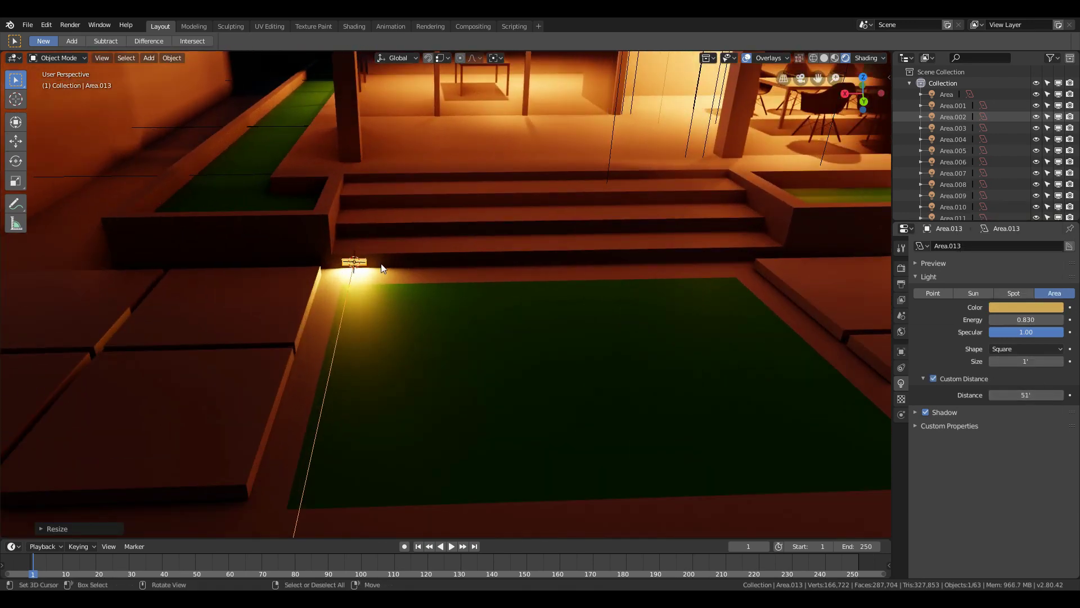
click(457, 312)
key(shift+d)
key(z)
click(581, 451)
key(shift+d)
key(z)
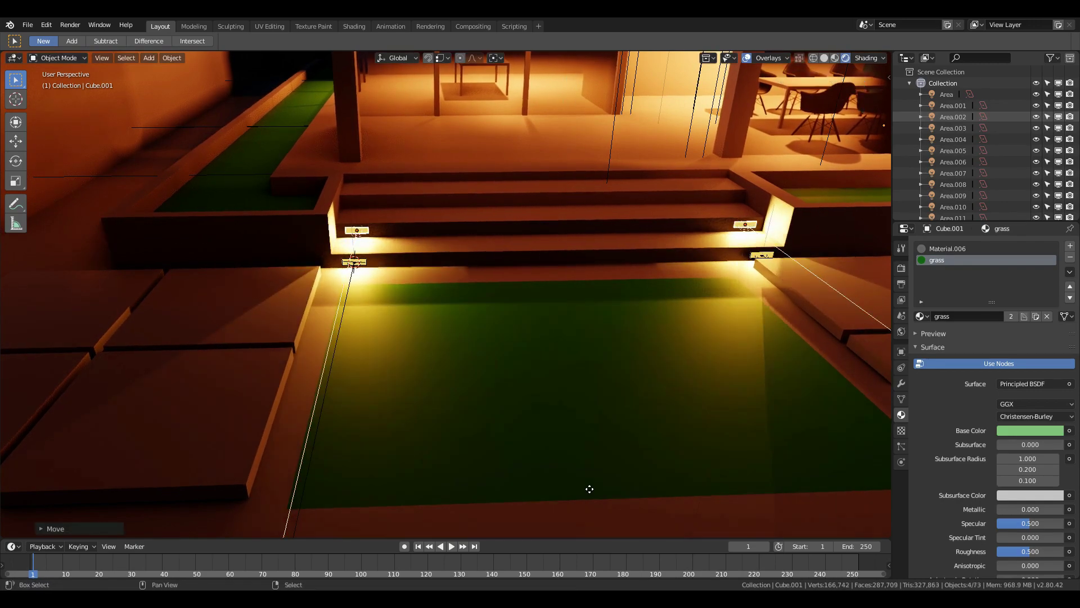
click(544, 498)
key(shift+alt+z)
key(KP_0)
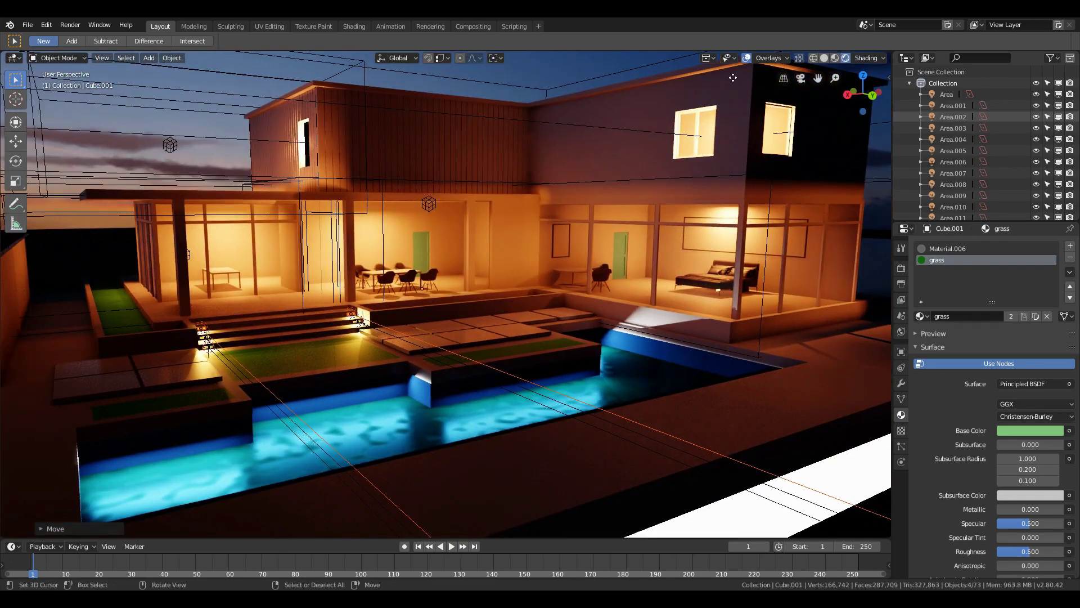
In solid shading, nudge a paving tile and the central lawn plane, then add a small plane on the lawn patch
key(shift+alt+z)
scroll(489, 331, up, 5)
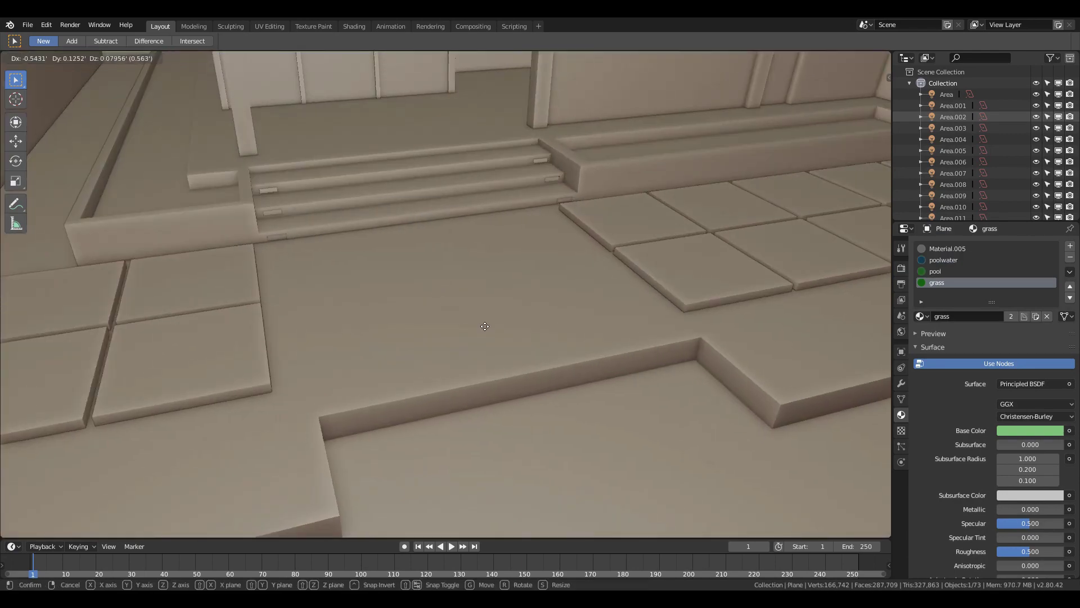
click(548, 340)
key(g)
click(184, 181)
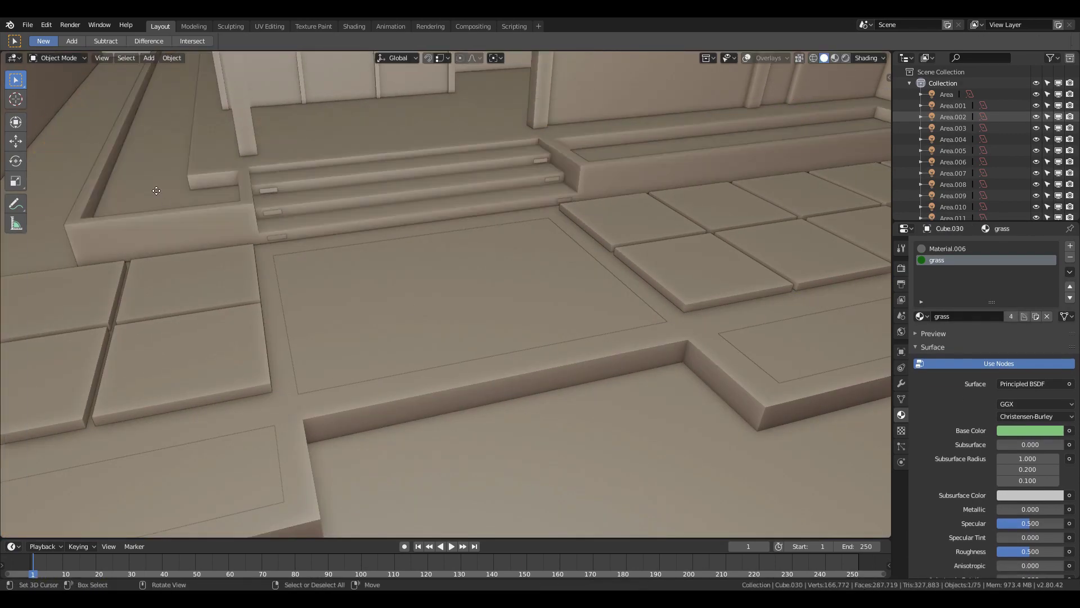
click(428, 339)
key(g)
click(531, 335)
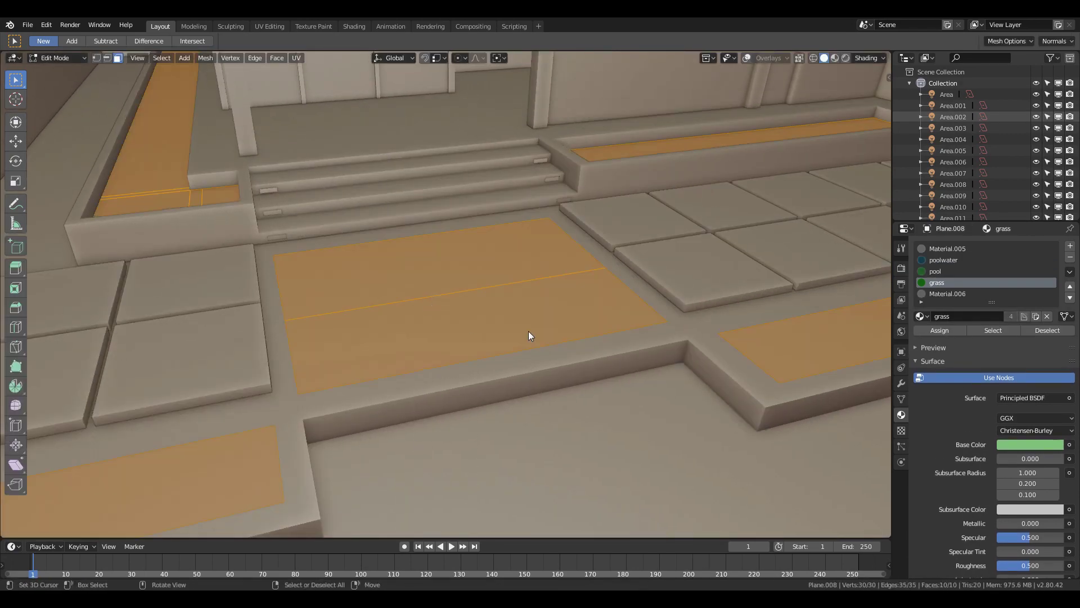
click(632, 368)
key(shift+grave)
click(445, 294)
In Edit Mode stand the plane upright, thin and taper it, and bevel it into a curved blade
key(Tab)
key(r)
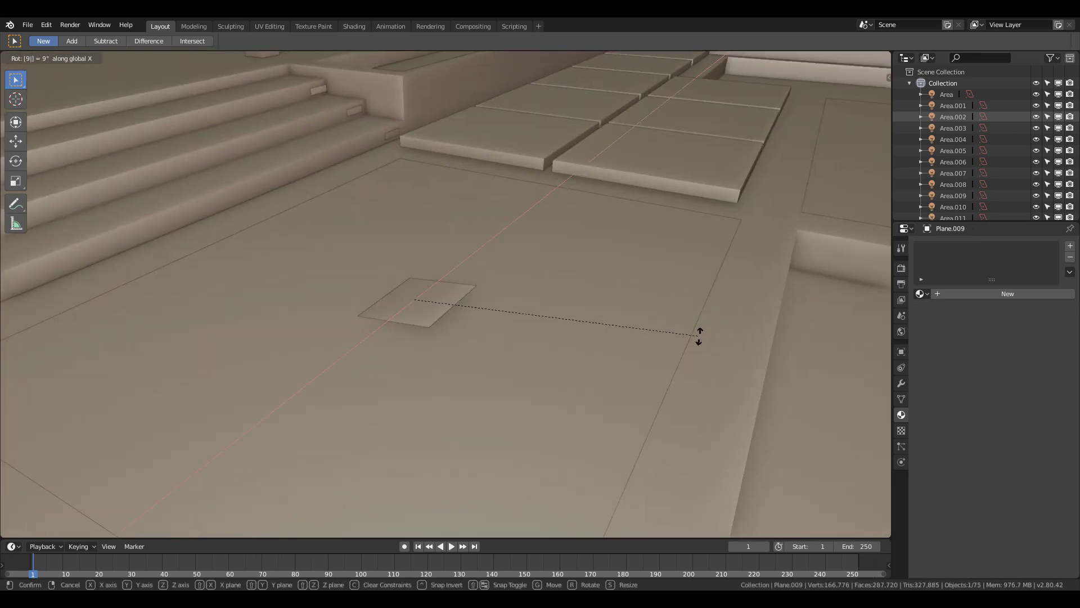
click(382, 212)
key(g)
click(779, 355)
key(s)
click(665, 270)
key(shift+grave)
click(446, 293)
key(ctrl+b)
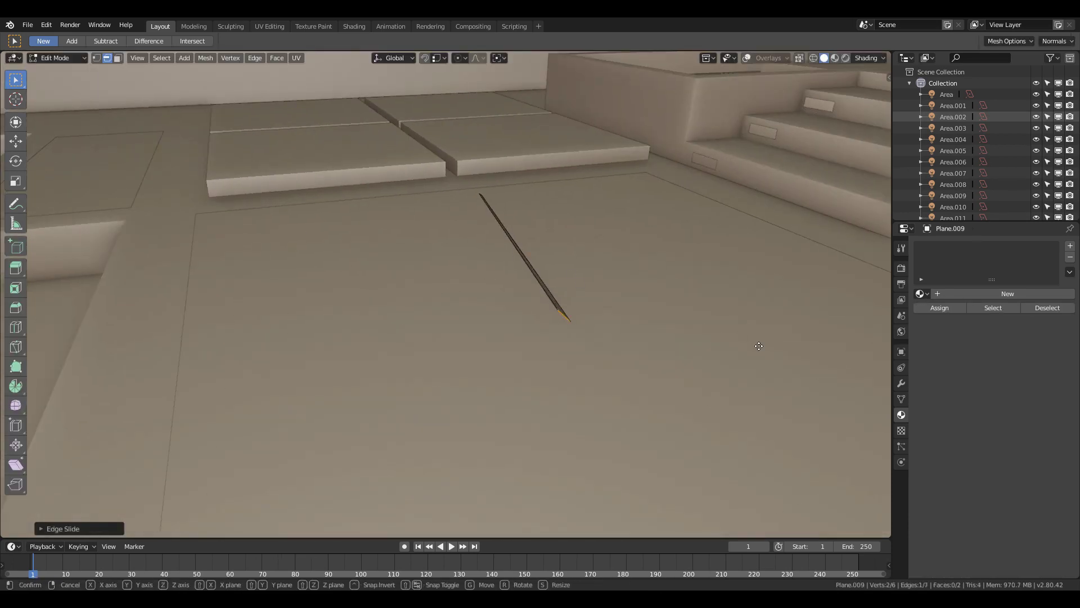
click(868, 258)
Duplicate the curved strip as a second smaller leaf and lower the blade onto the ground
key(shift+grave)
click(445, 295)
key(shift+d)
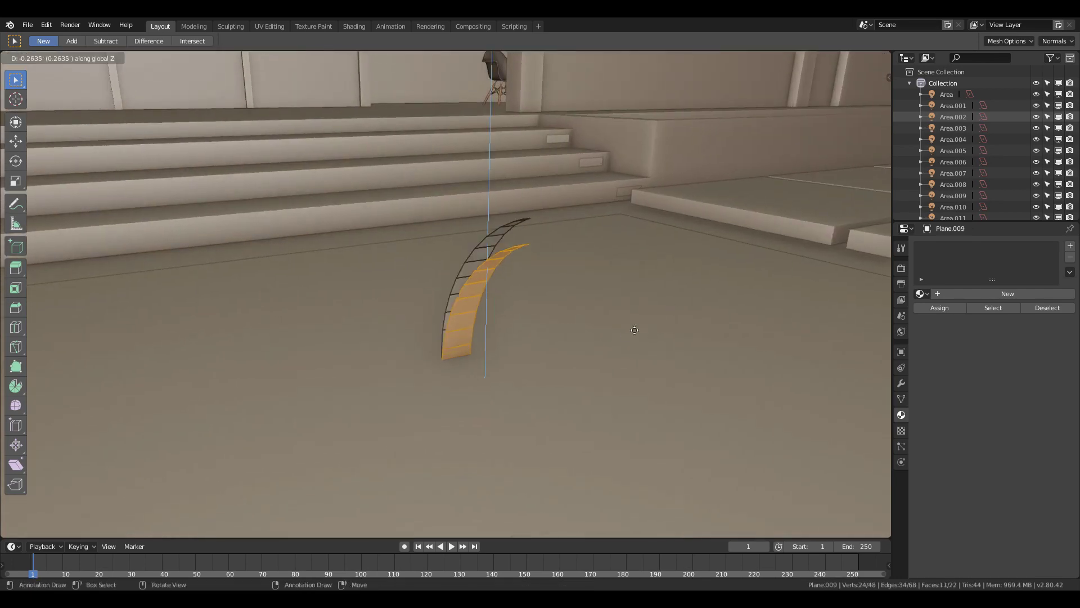
click(563, 287)
key(s)
click(687, 365)
key(shift+grave)
click(446, 293)
key(s)
click(526, 309)
key(s)
key(g)
key(z)
click(667, 315)
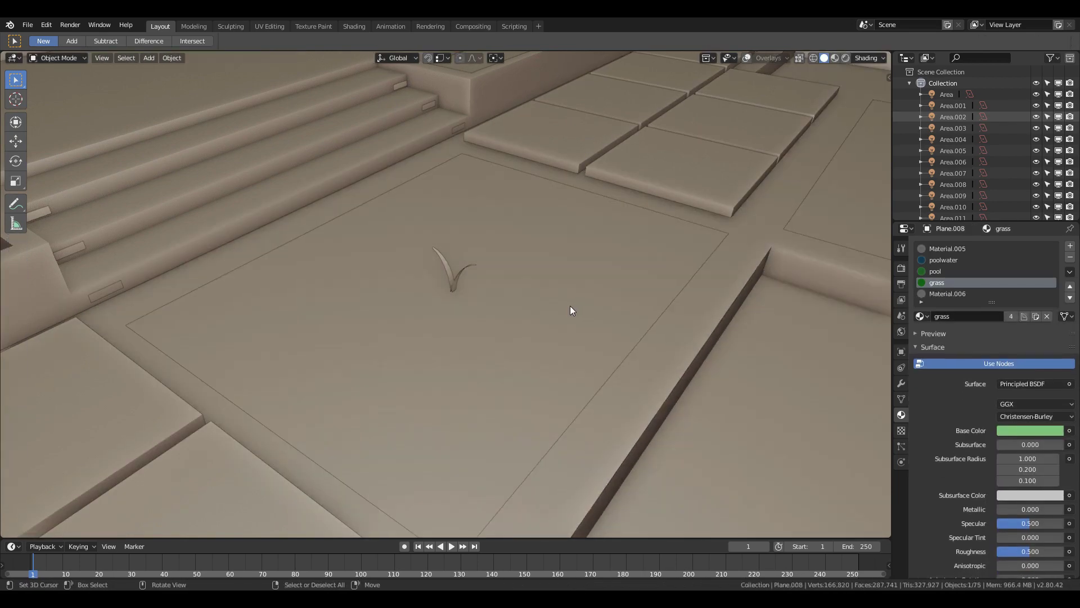
Add a particle system to the lawn patch rendering as Object, with the grass blade as Instance Object
click(902, 447)
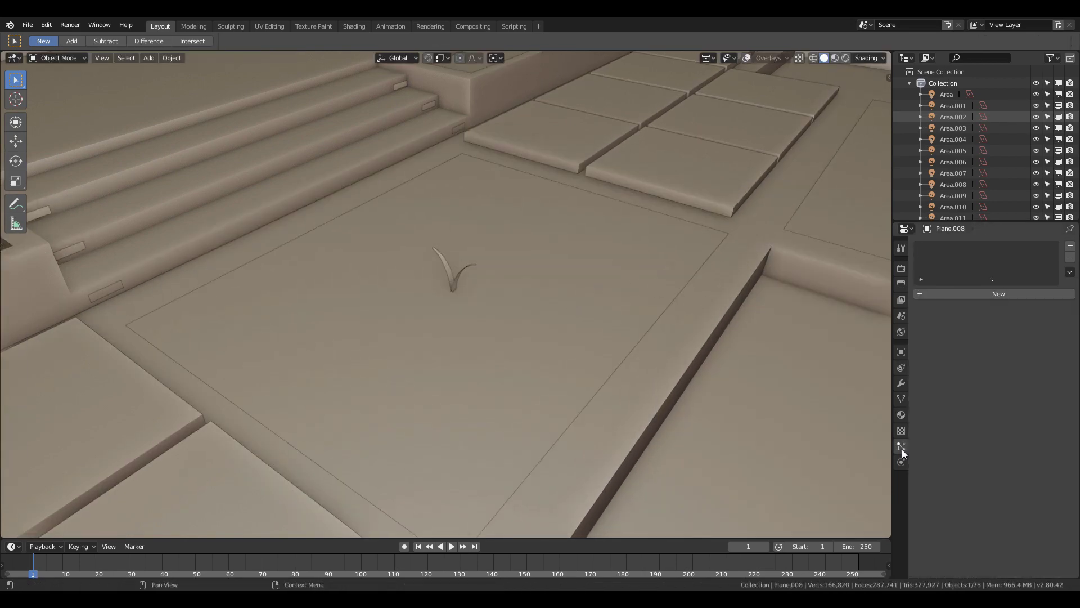
click(985, 294)
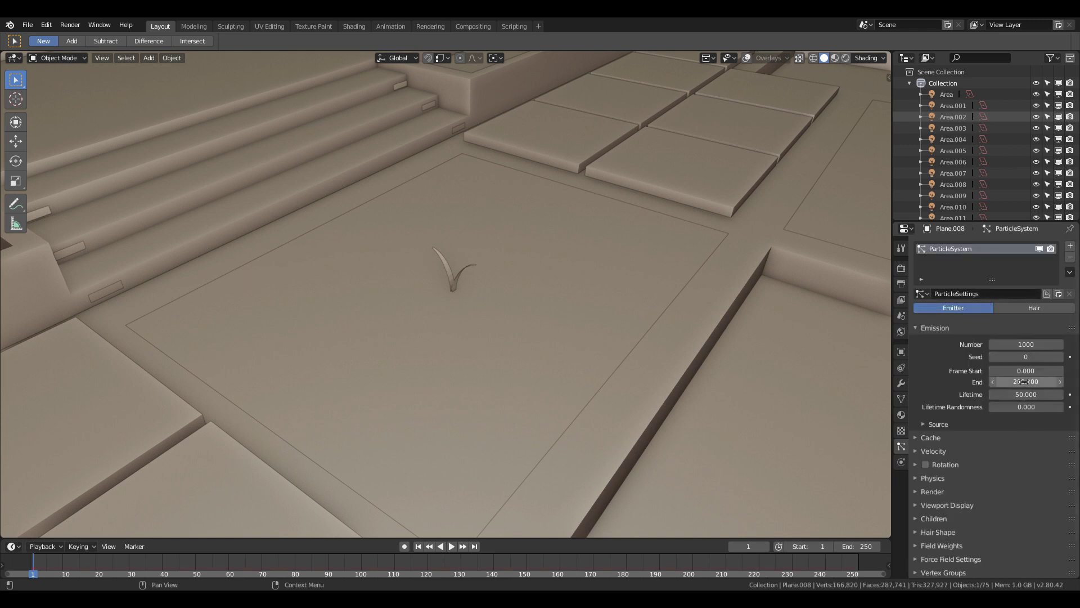
scroll(999, 415, down, 1)
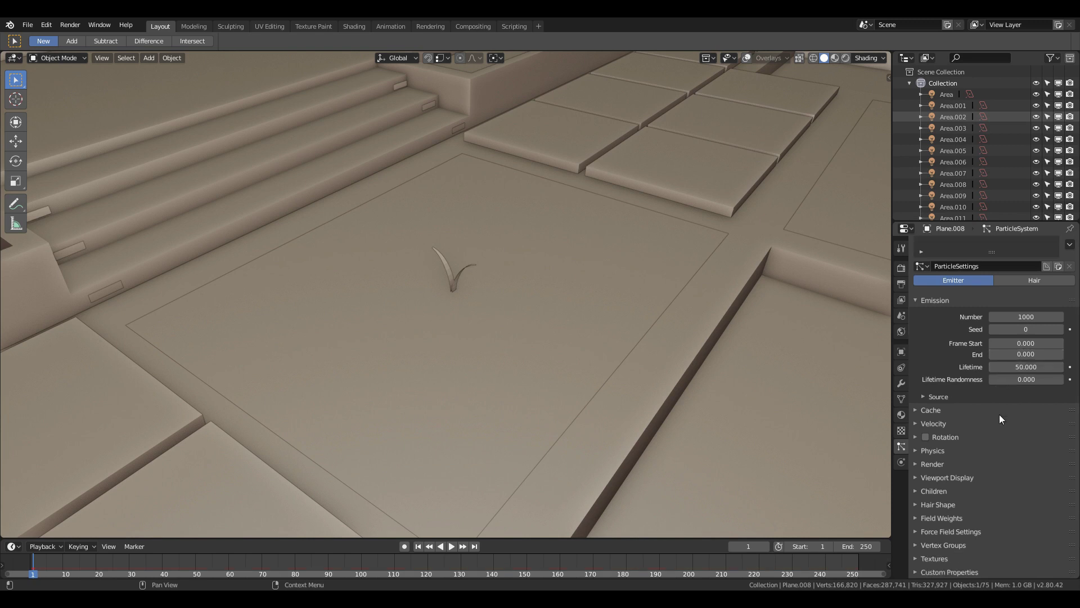
click(939, 465)
click(1012, 482)
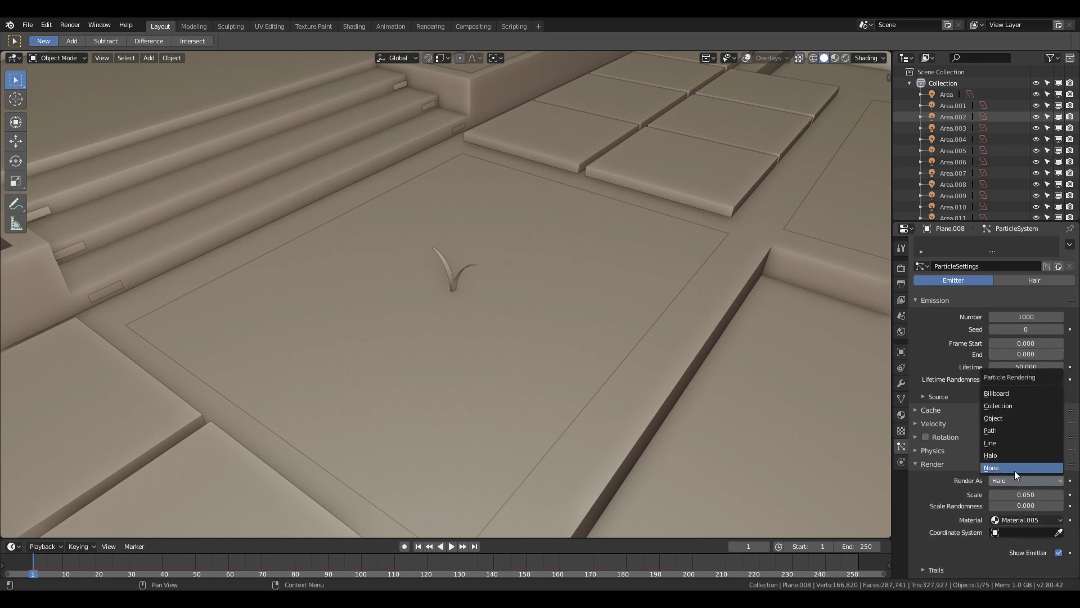
click(1009, 416)
scroll(1056, 546, down, 2)
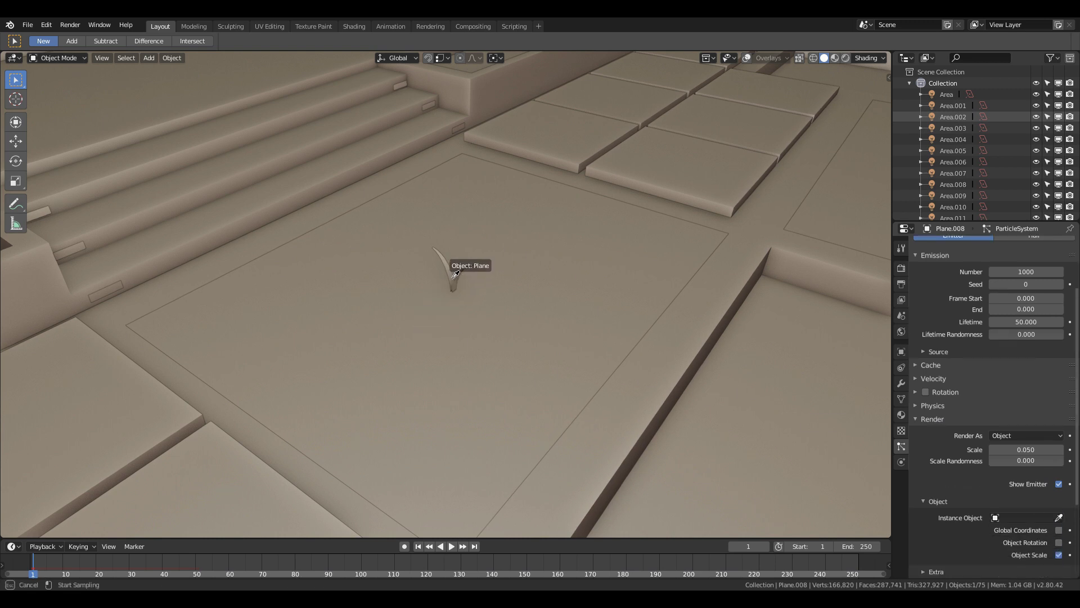
click(455, 272)
middle_drag(445, 281, 441, 295)
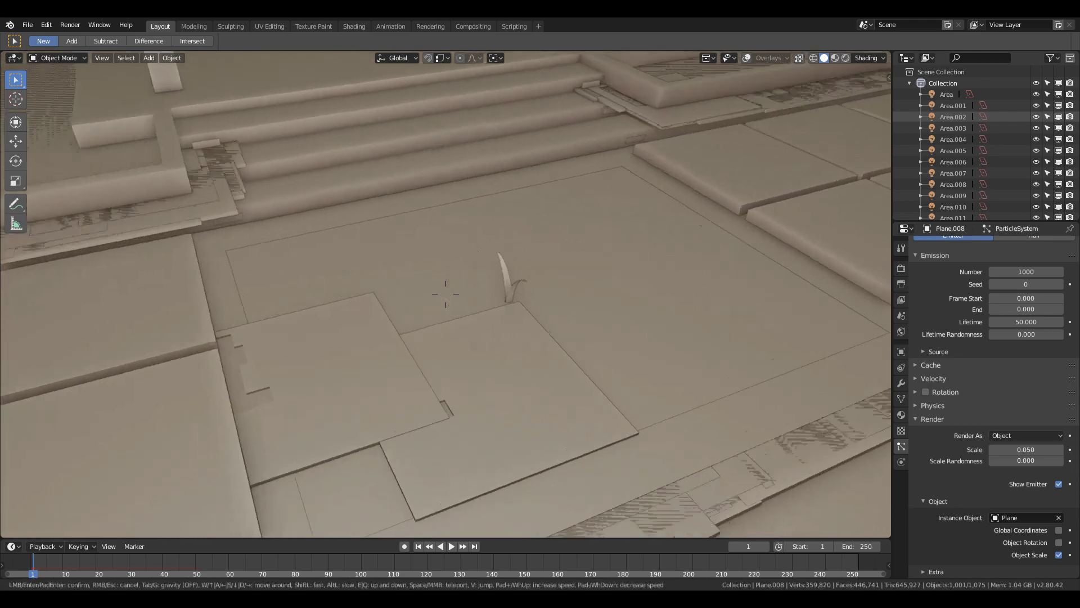
scroll(441, 294, up, 5)
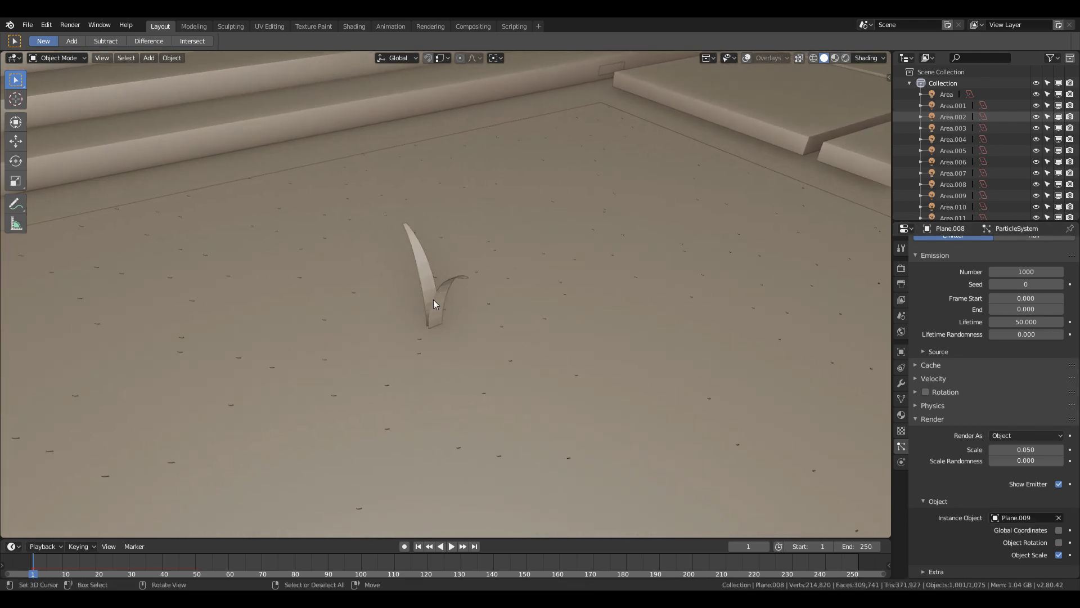
scroll(1017, 484, up, 2)
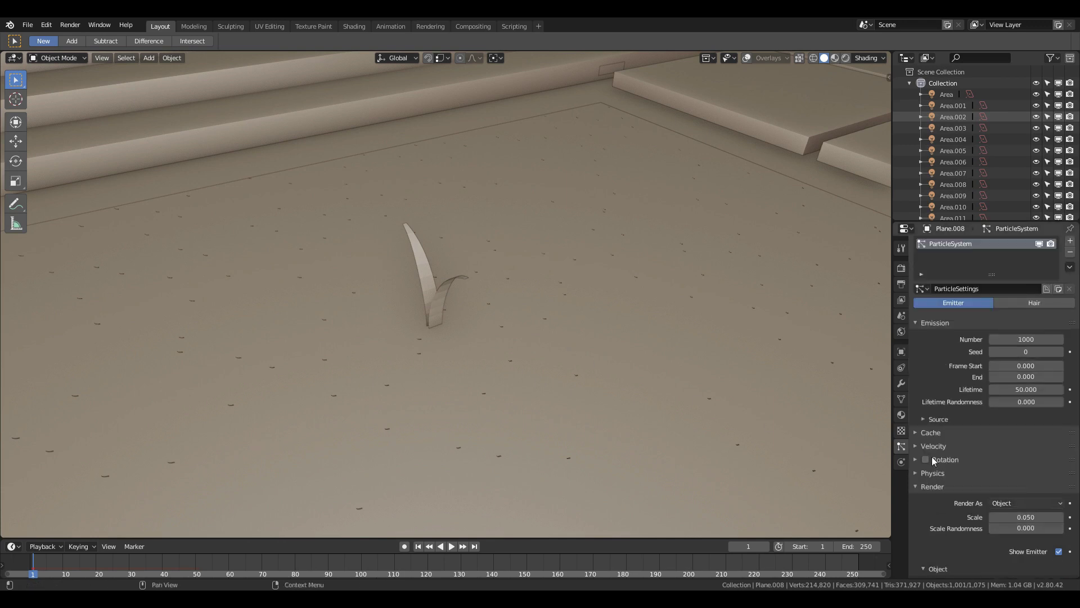
scroll(975, 483, down, 3)
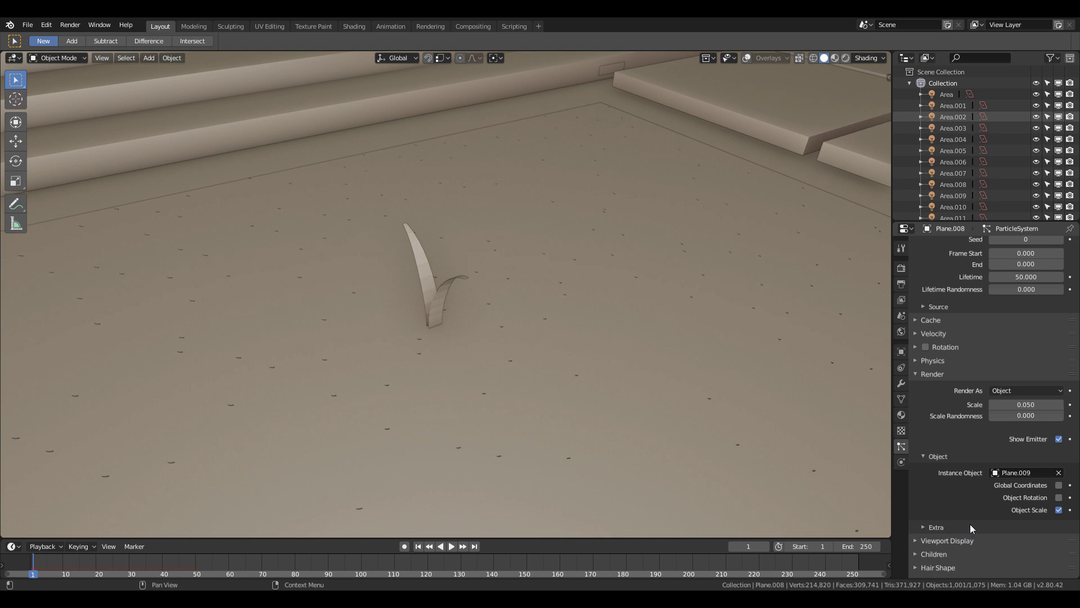
scroll(970, 524, down, 1)
mouse_move(1015, 382)
mouse_down()
mouse_move(1055, 382)
mouse_move(1064, 395)
mouse_up()
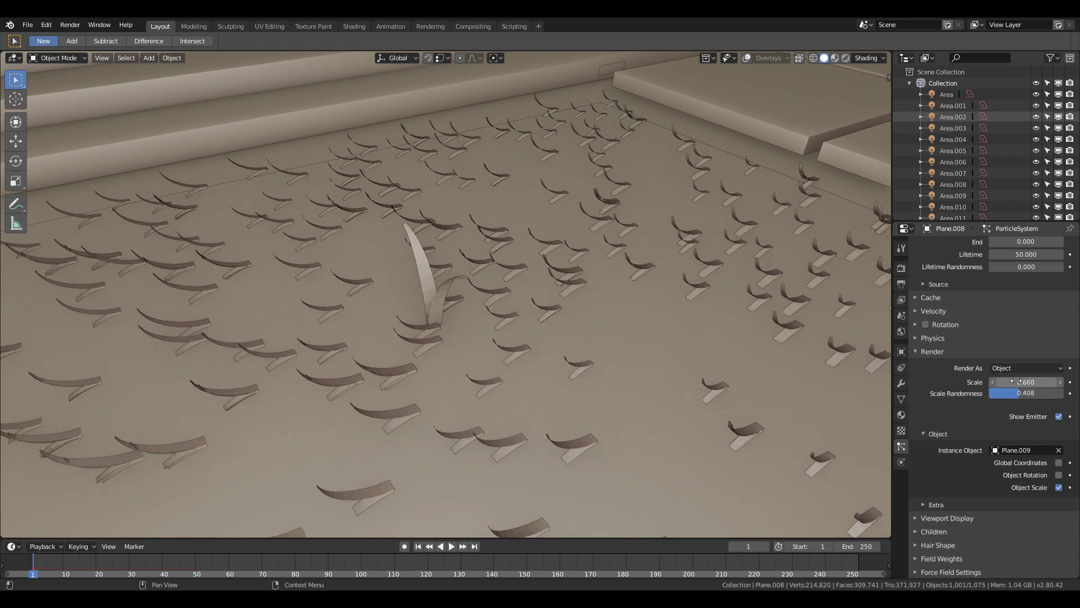
Enable particle Rotation so blades stand upright and add a slight phase offset to vary their turns
click(925, 324)
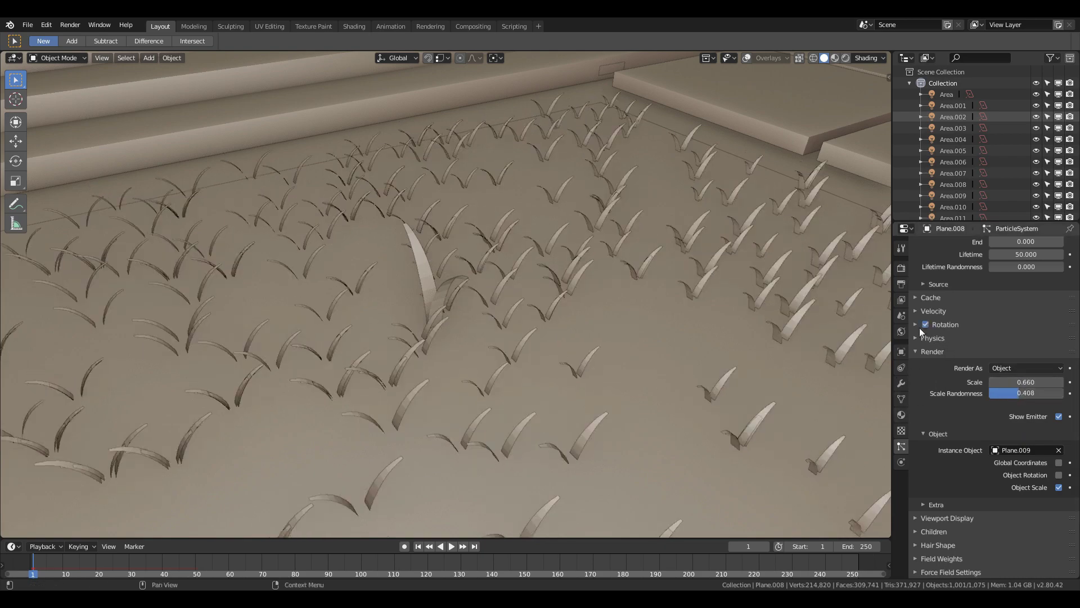
key(shift+grave)
key(s)
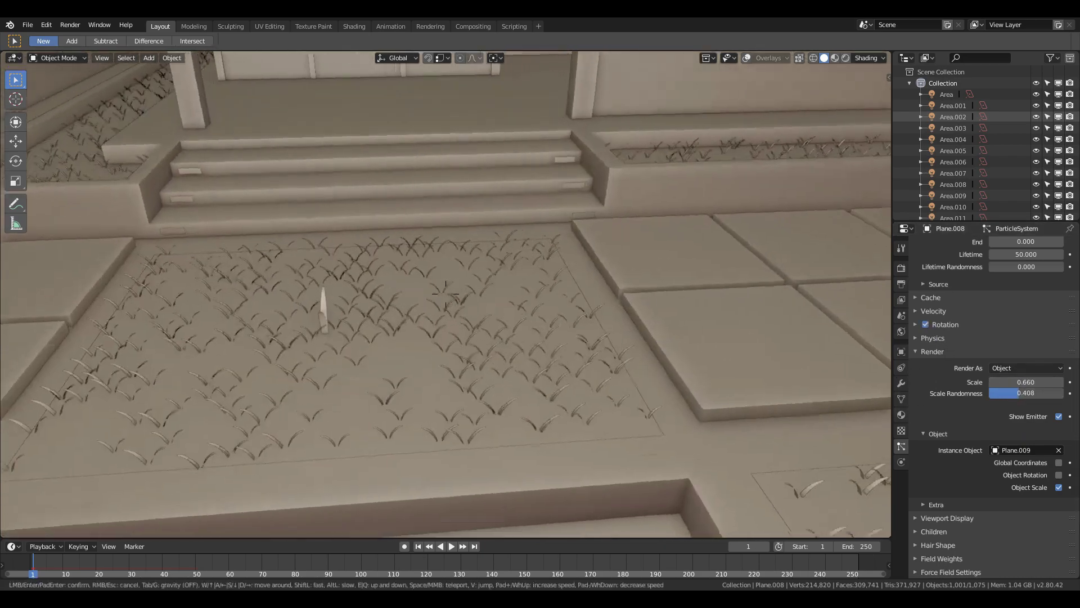
key(w)
click(448, 294)
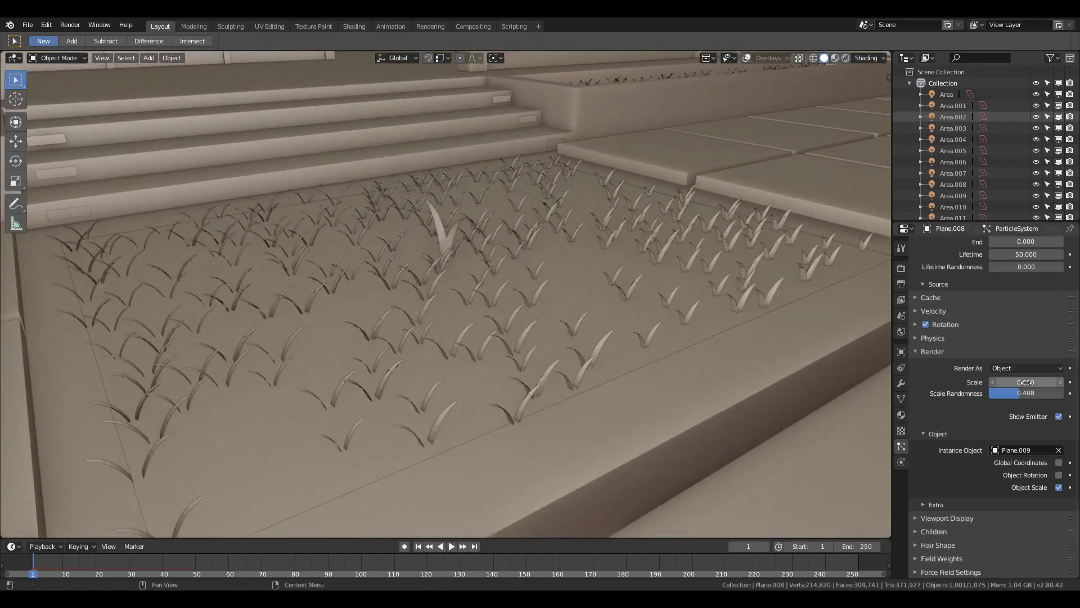
click(915, 325)
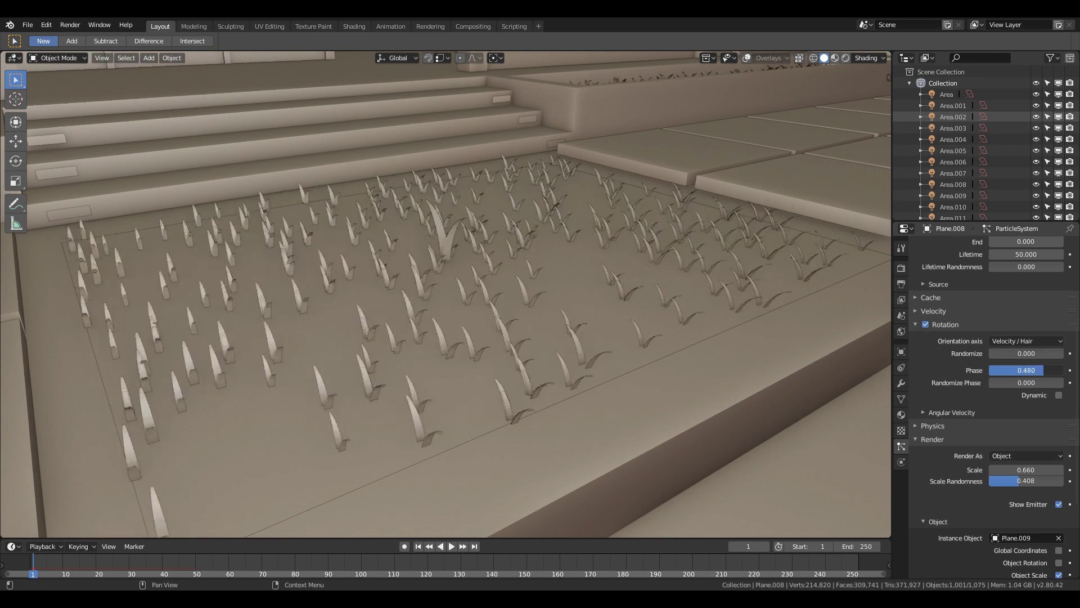
mouse_move(1027, 373)
mouse_down()
mouse_move(1038, 387)
mouse_move(1063, 383)
mouse_up()
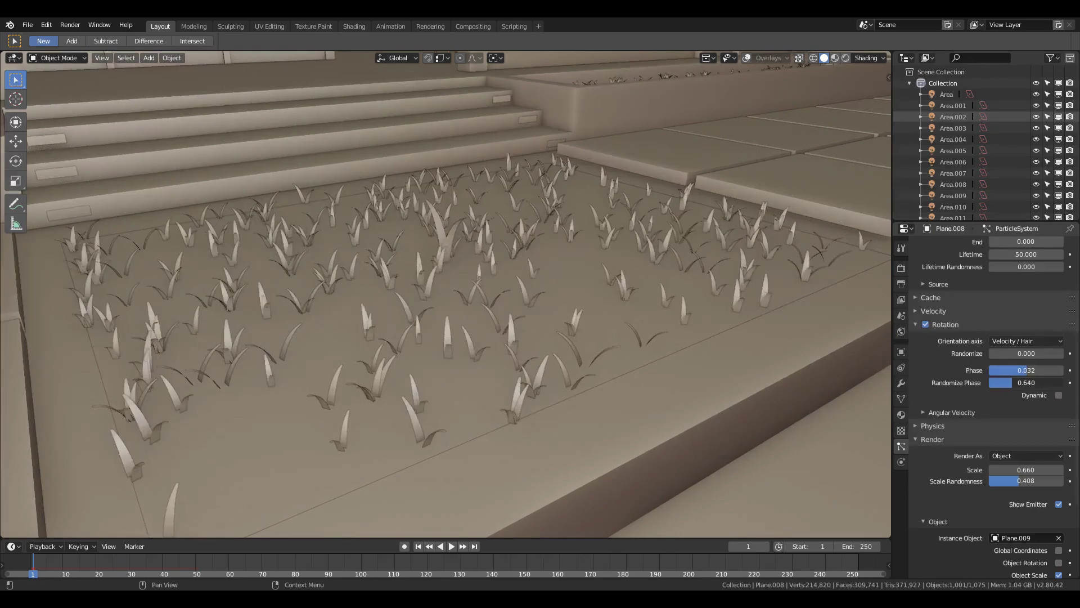
scroll(988, 384, up, 4)
drag(1026, 344, 1046, 344)
scroll(1027, 489, down, 4)
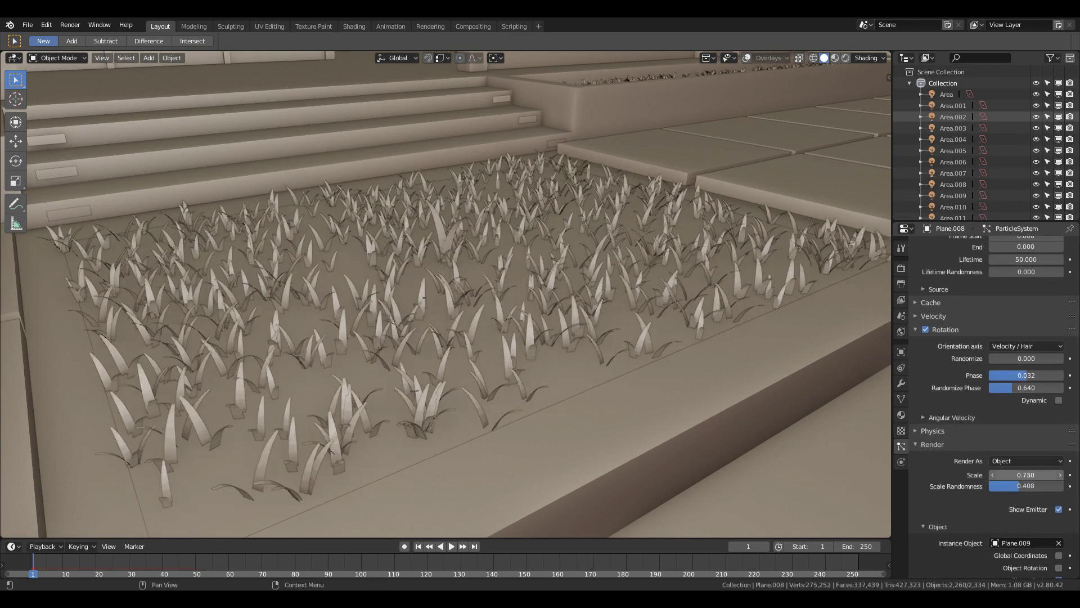
click(452, 234)
Give the blade a new 'grass2' material with a green Base Color and yellow Subsurface Color
key(g)
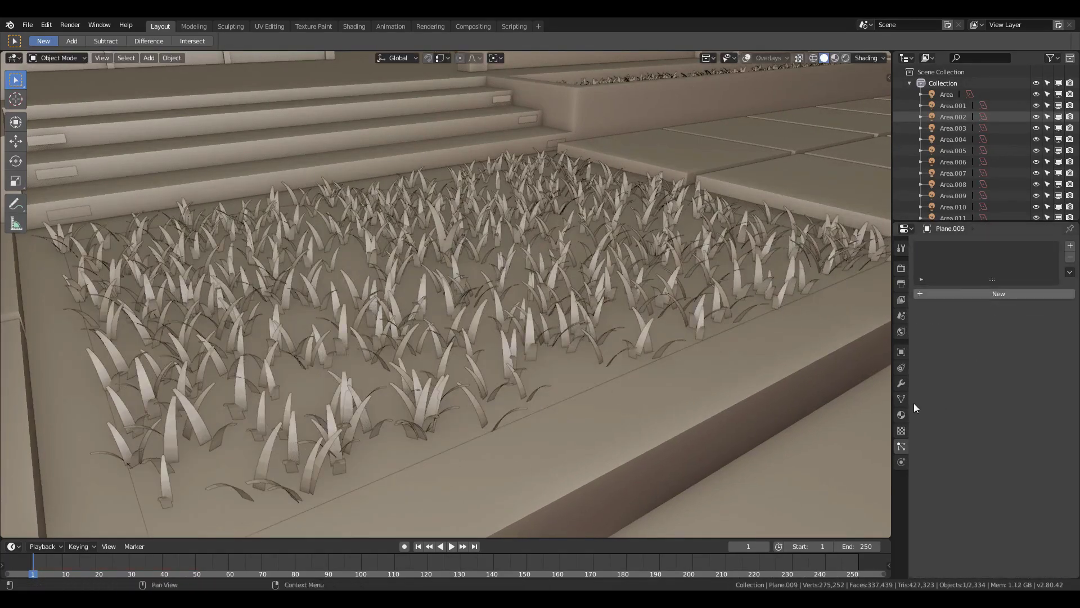
click(922, 293)
click(962, 309)
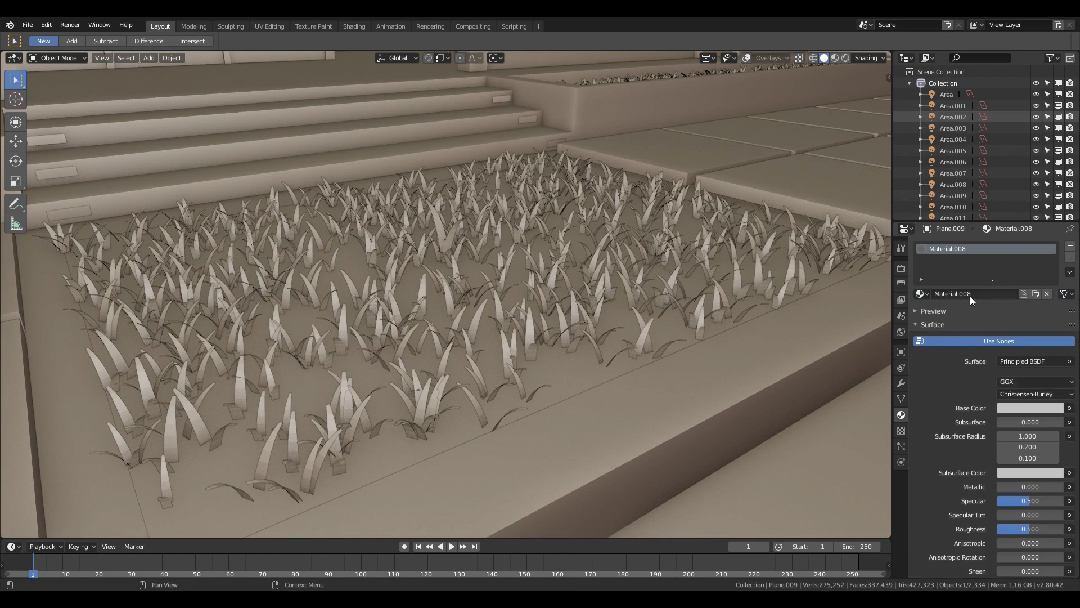
click(969, 294)
click(1030, 409)
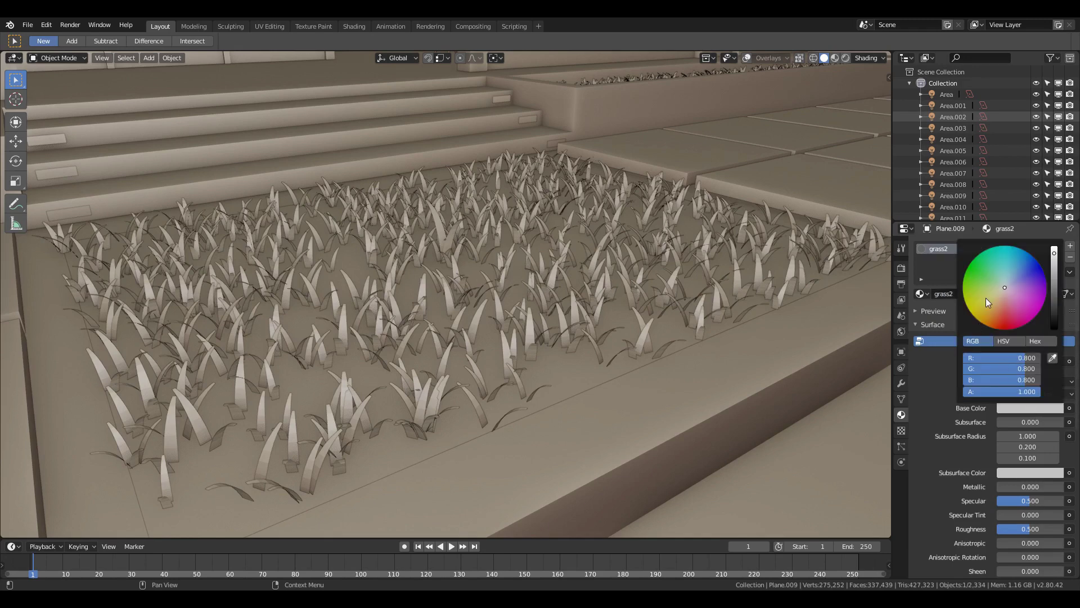
scroll(1031, 521, down, 1)
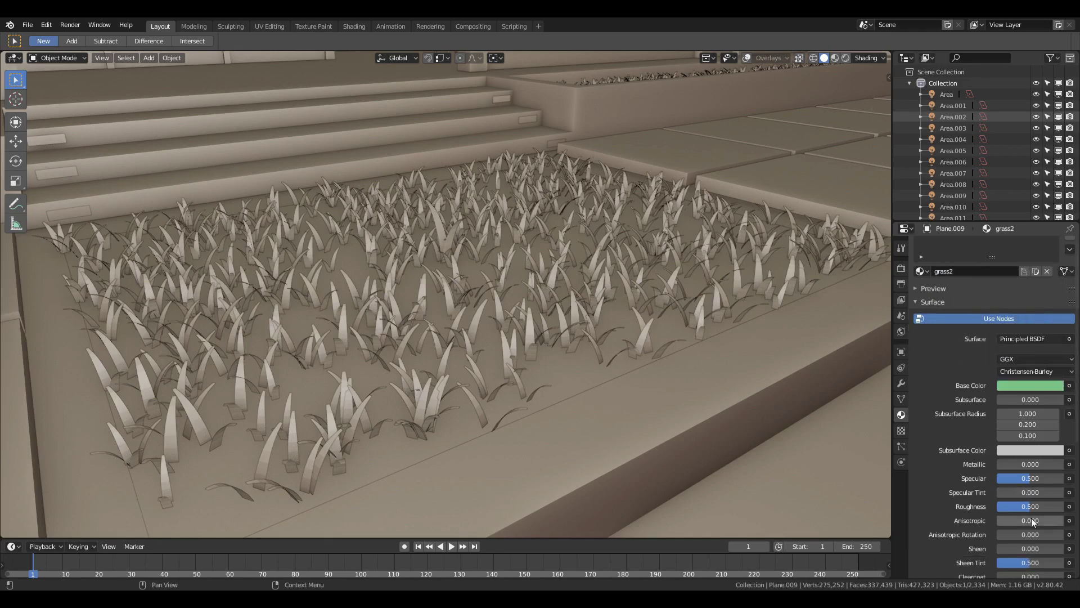
scroll(1031, 520, down, 3)
scroll(1031, 521, down, 4)
scroll(1026, 439, up, 2)
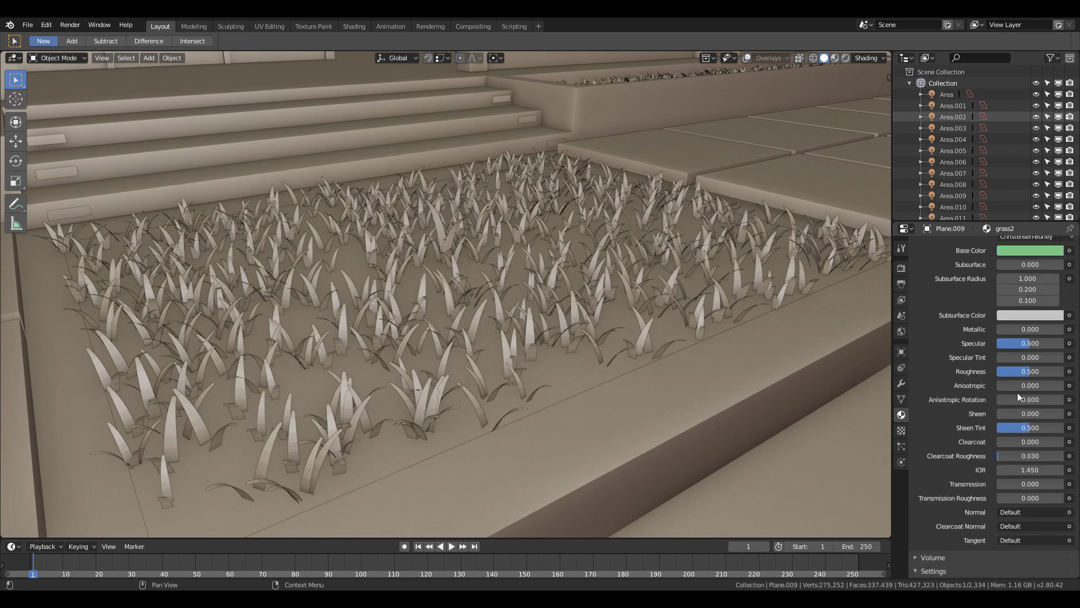
scroll(1020, 372, up, 1)
click(1031, 337)
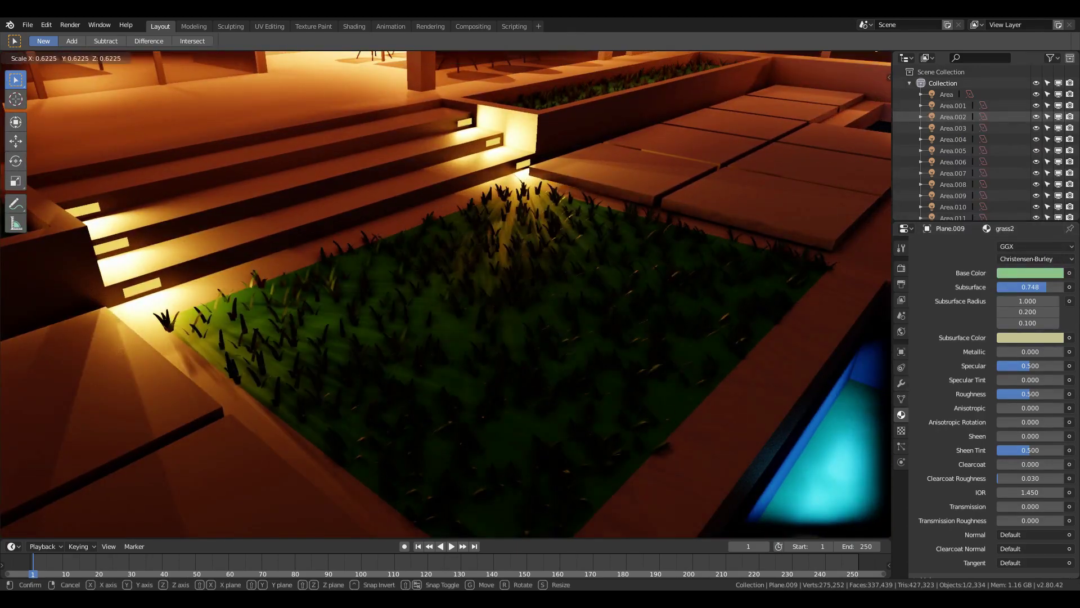
Change the blade's Subsurface Color to green and return to the lawn's particle settings
click(1031, 337)
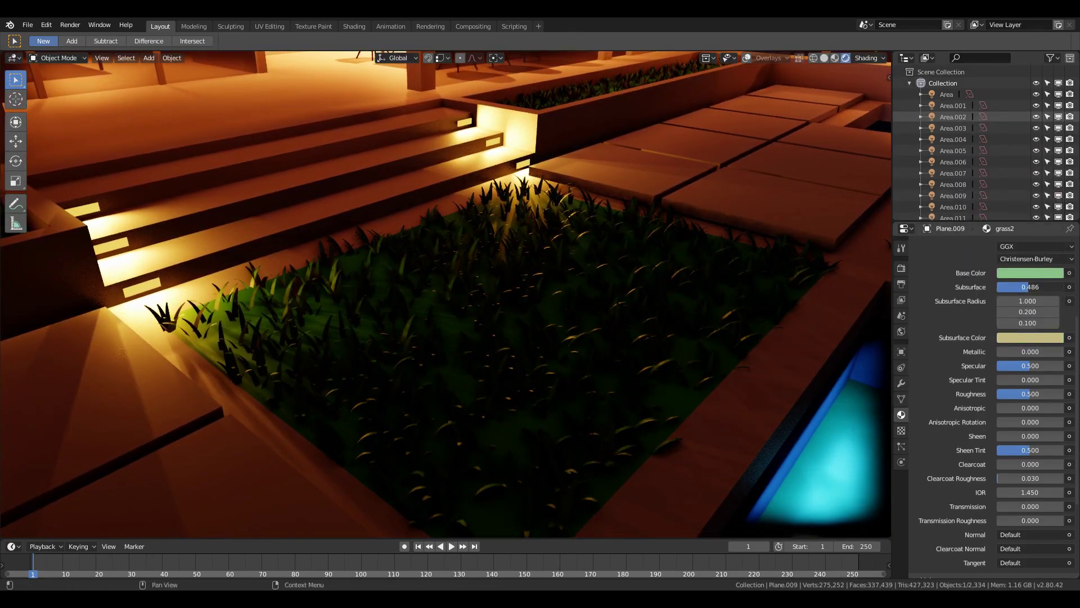
click(902, 445)
key(shift+grave)
key(Return)
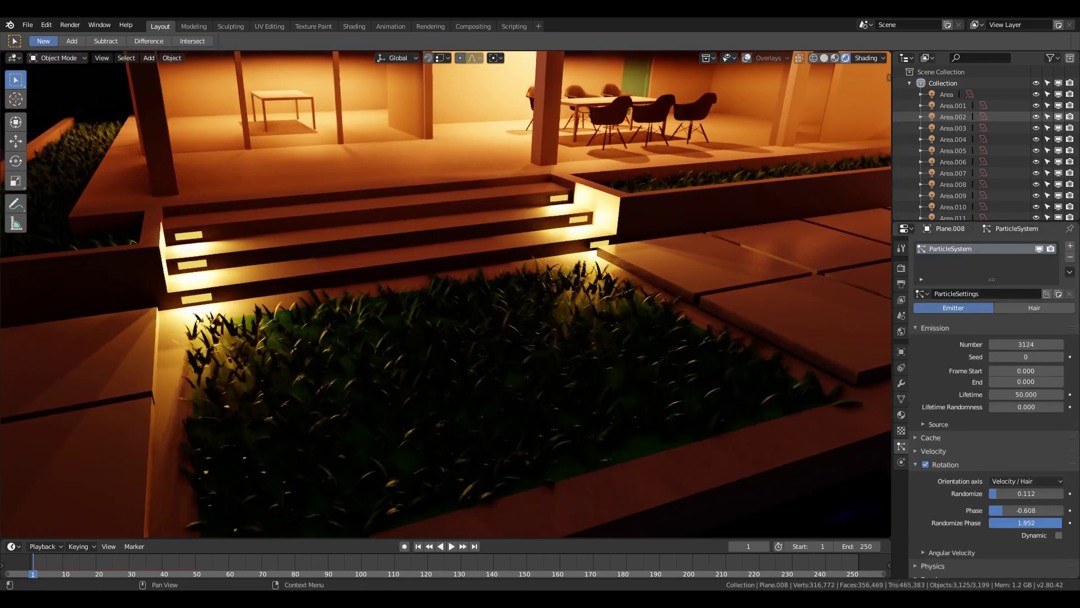
Raise the particle Number to thousands of blades and adjust their Scale, inspecting in walk view
drag(1026, 344, 1059, 344)
key(shift+grave)
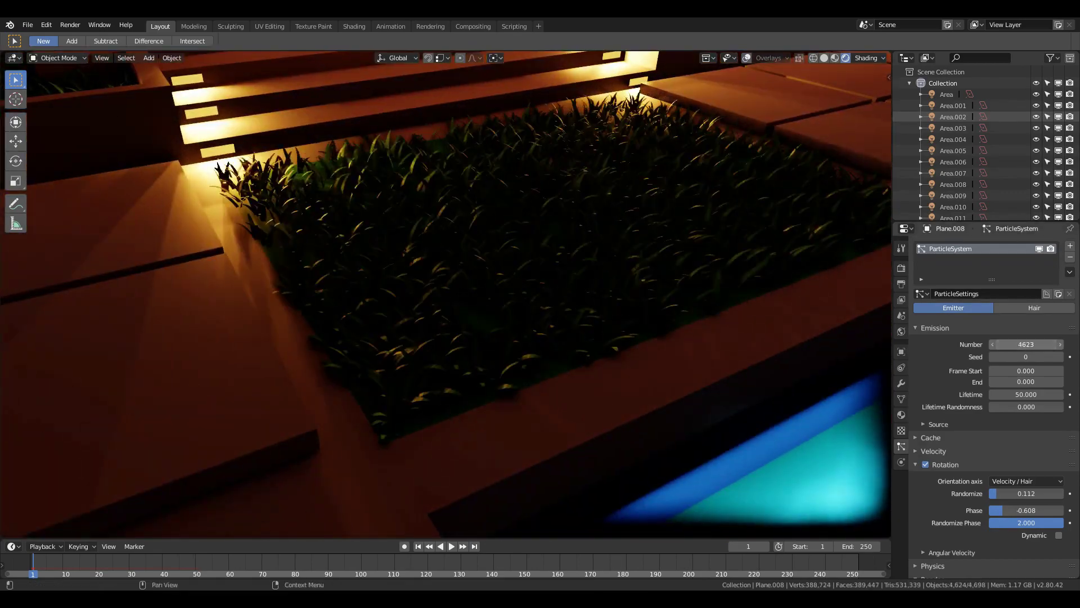
key(Return)
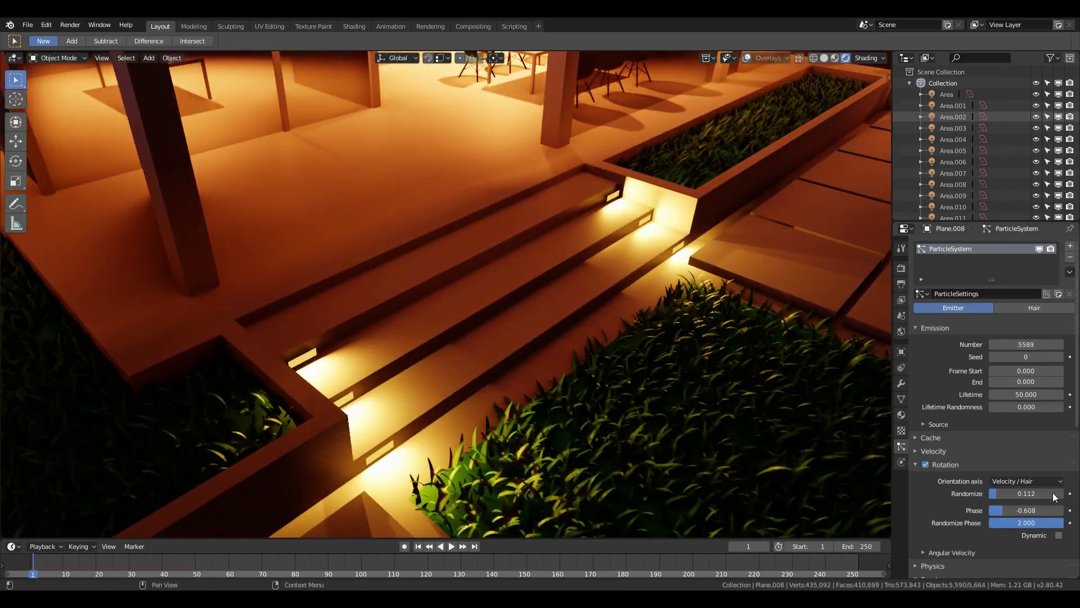
scroll(1039, 496, down, 5)
drag(1025, 430, 1051, 429)
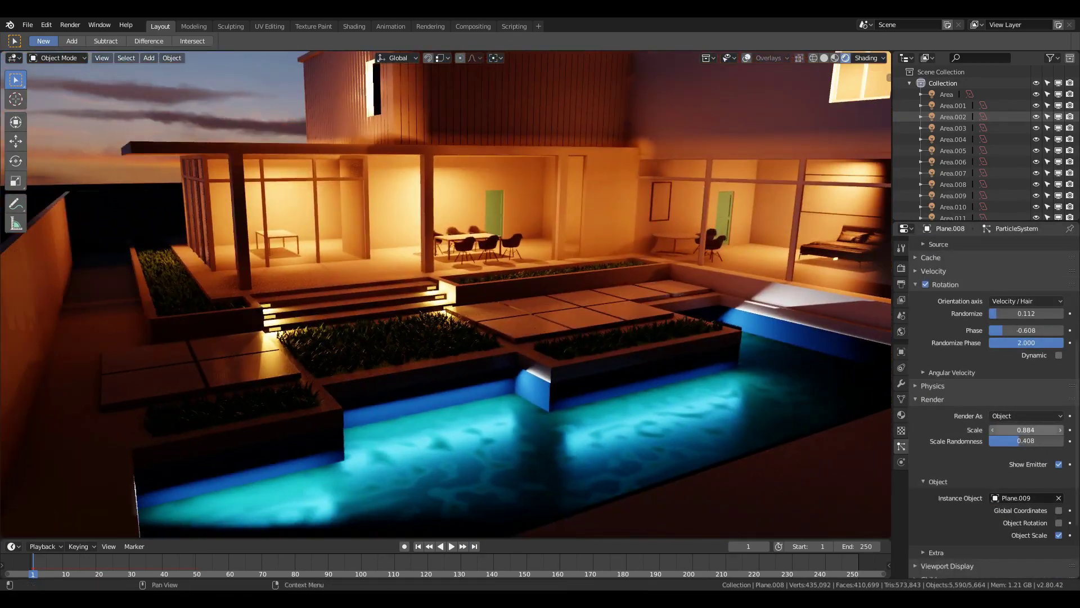
scroll(1039, 401, up, 3)
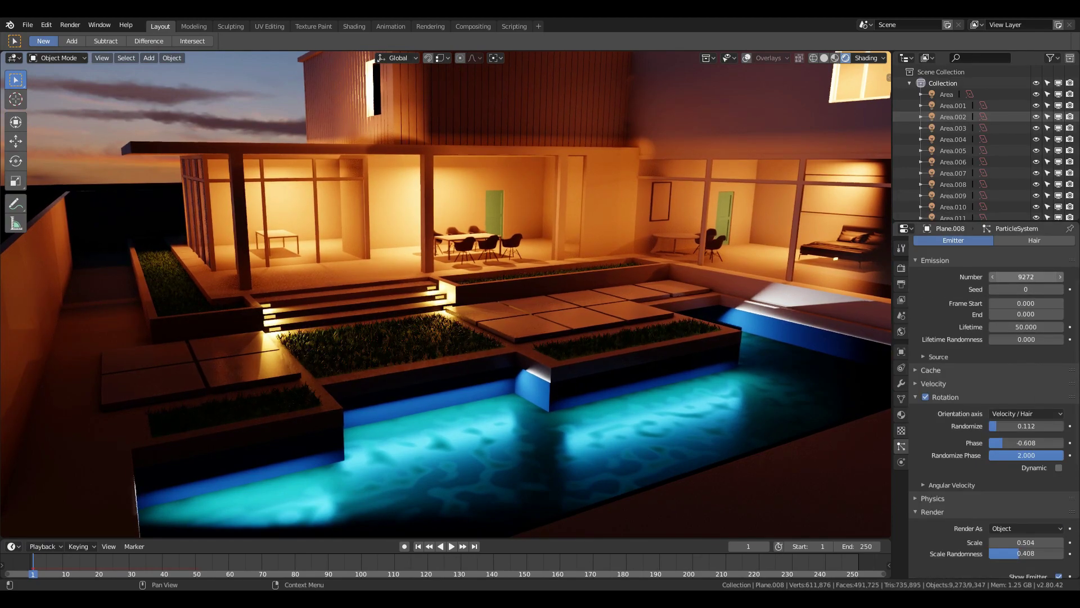
key(shift+grave)
key(Return)
click(901, 414)
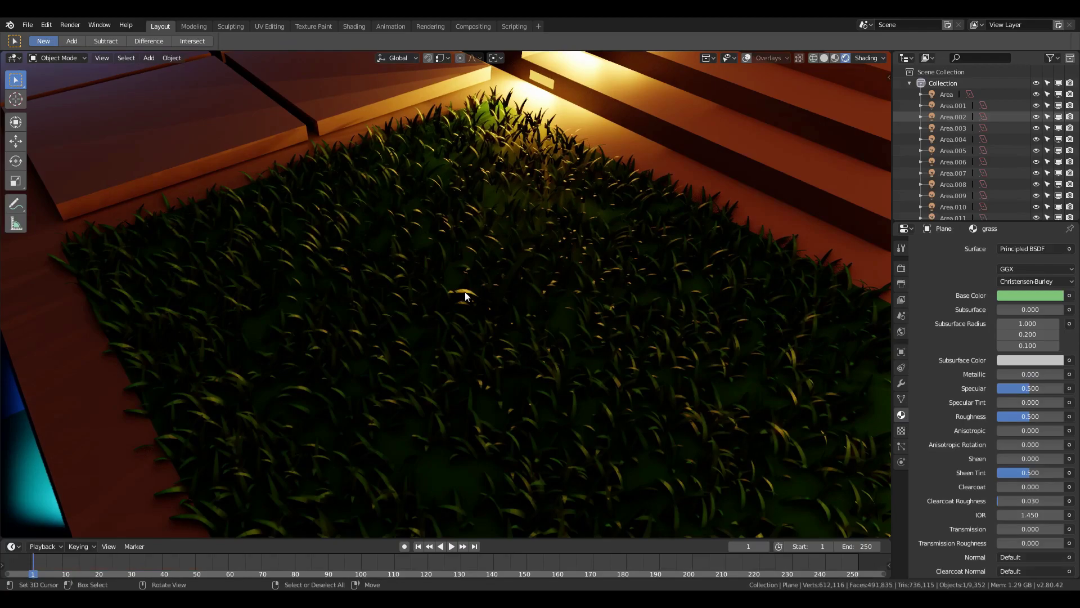
key(g)
click(482, 268)
key(shift+grave)
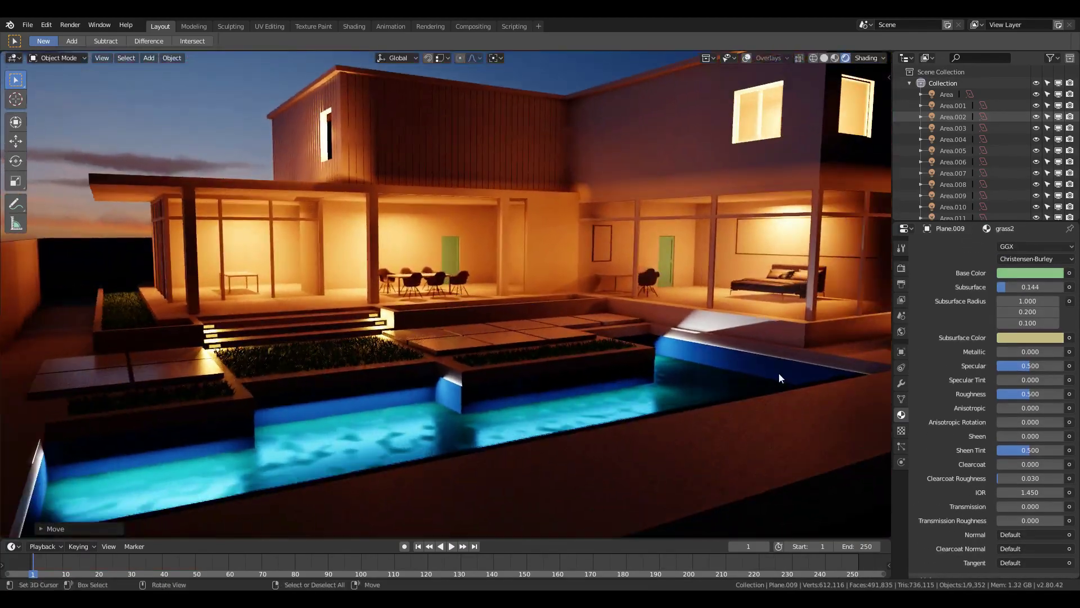
click(128, 323)
key(Tab)
key(c)
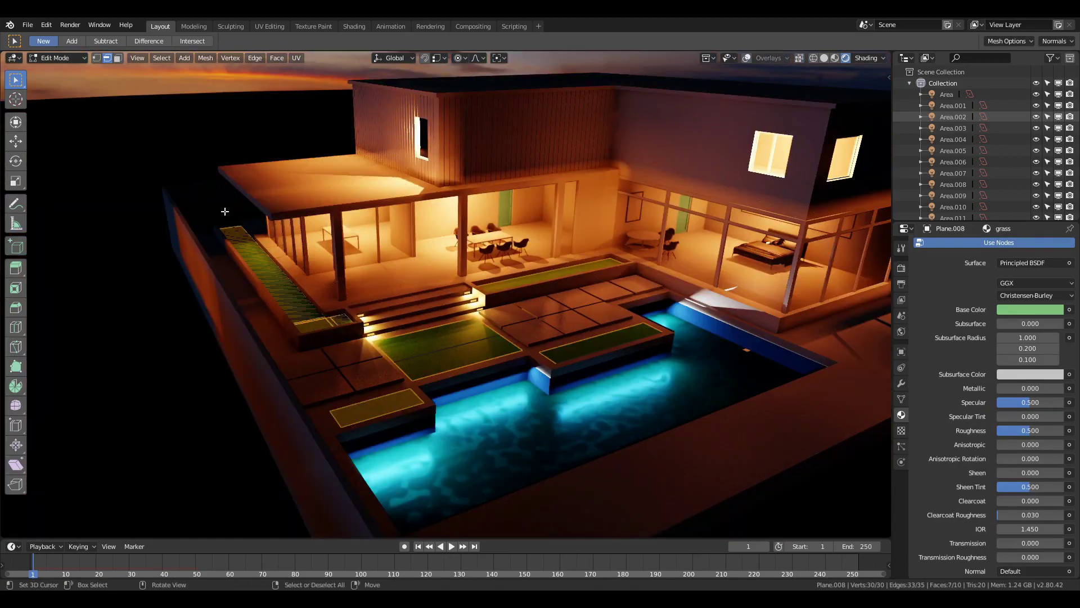
key(Escape)
key(shift+grave)
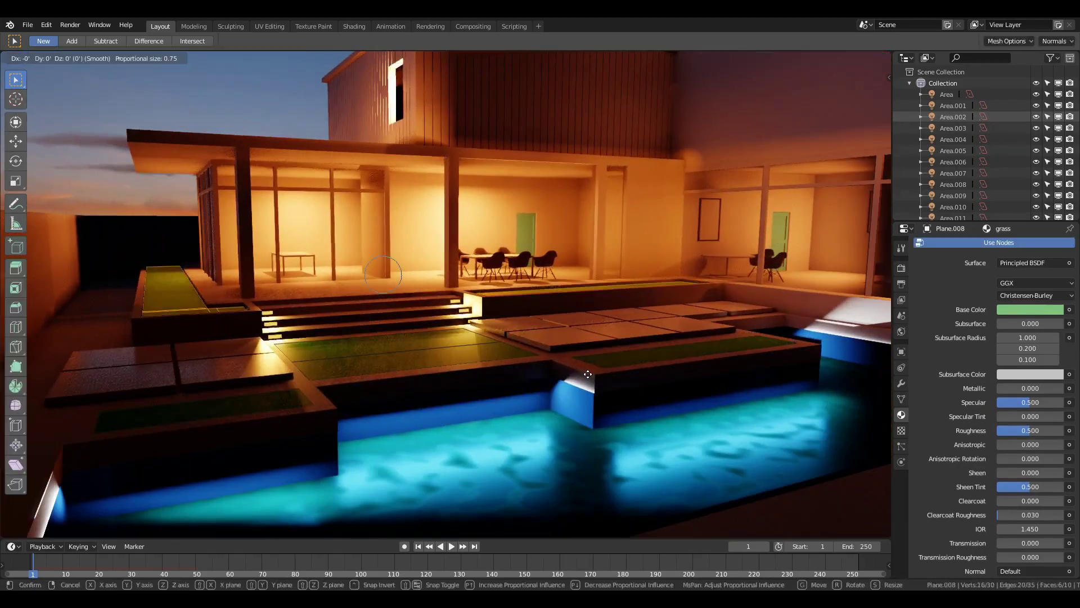
click(586, 368)
key(Tab)
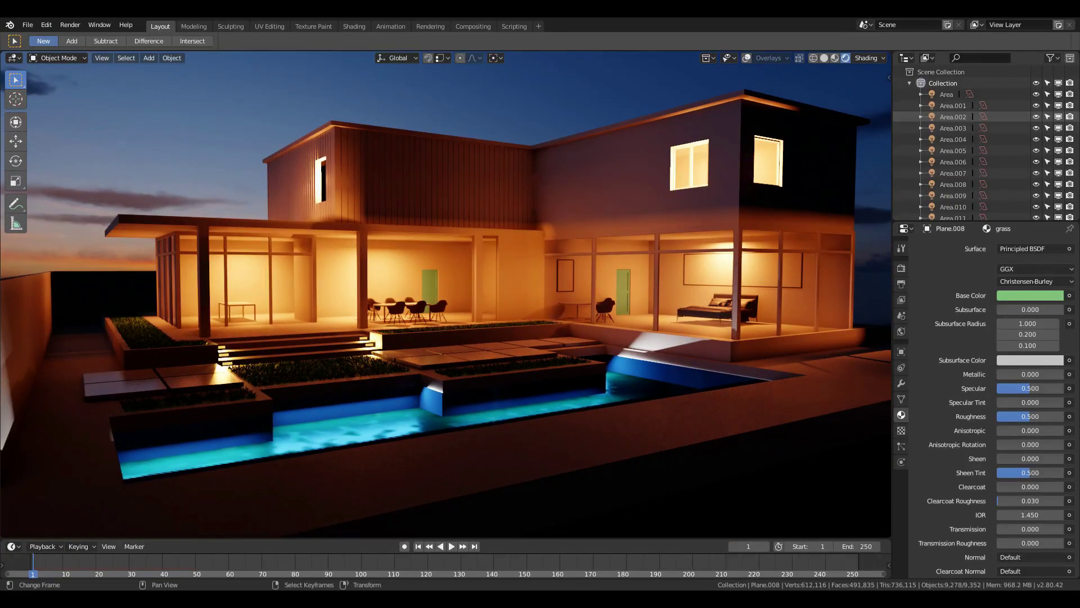
In Preferences > Add-ons search 'sapling' to confirm Sapling Tree Gen is enabled
click(42, 24)
click(86, 157)
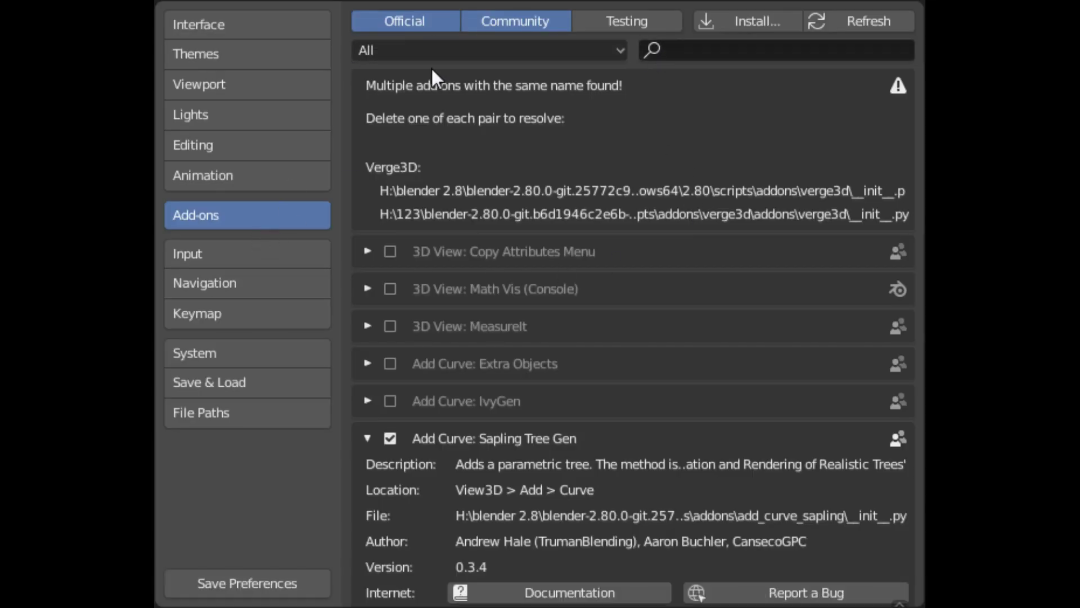
click(750, 42)
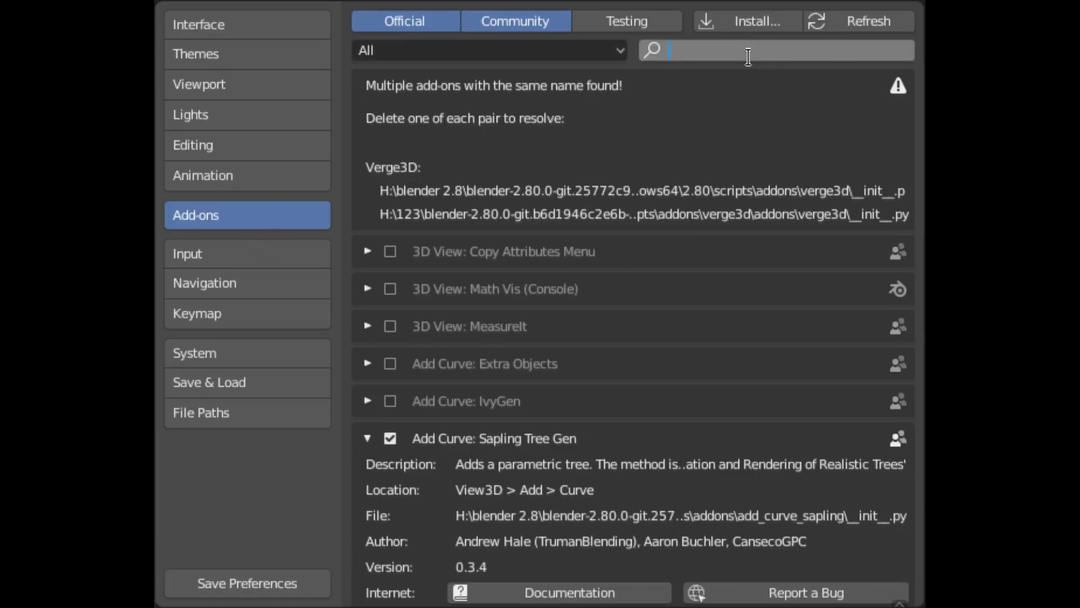
text(sap)
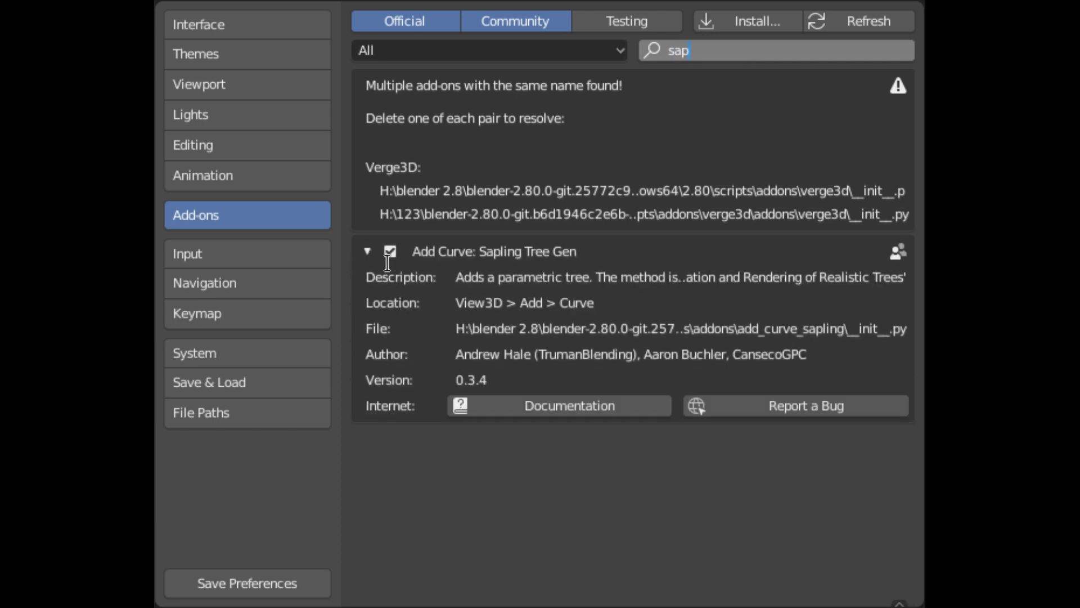
text(ling)
key(Return)
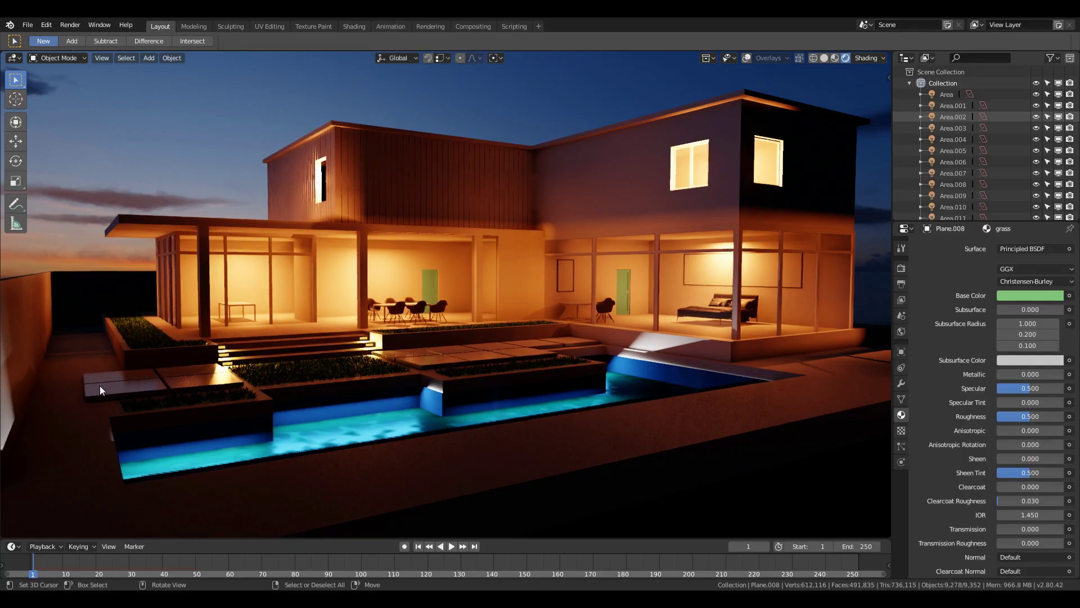
Add a Sapling Tree Gen tree and slide it along X toward the left side of the house
key(shift+a)
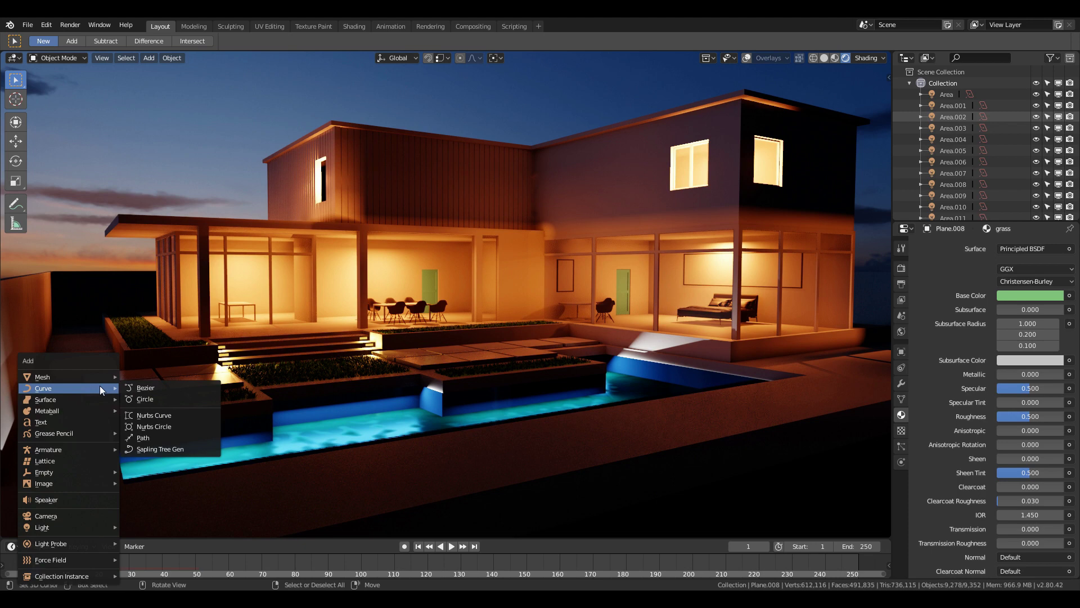
click(171, 449)
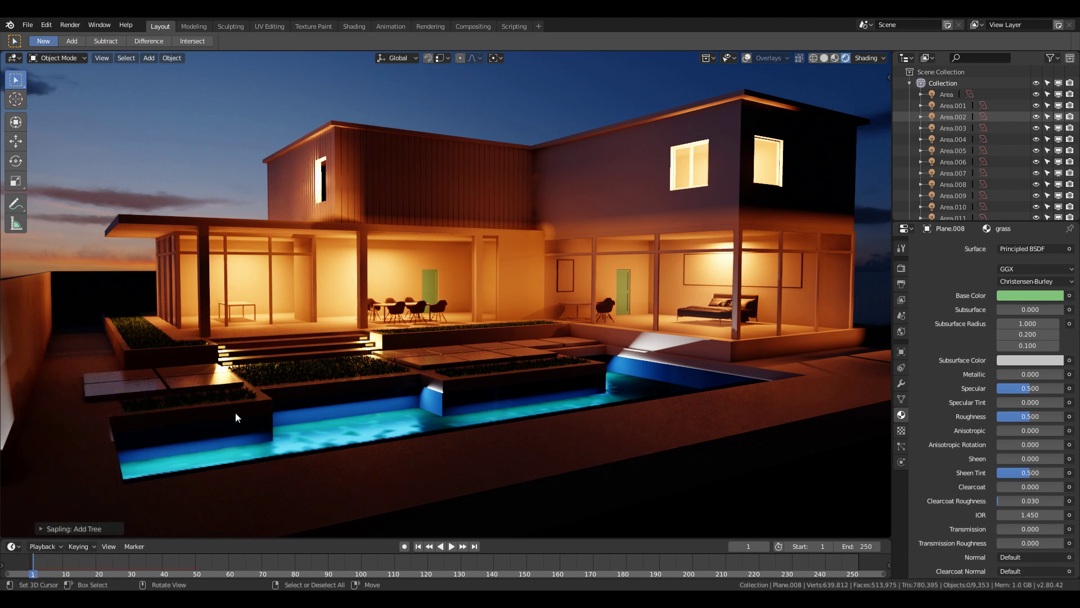
click(144, 411)
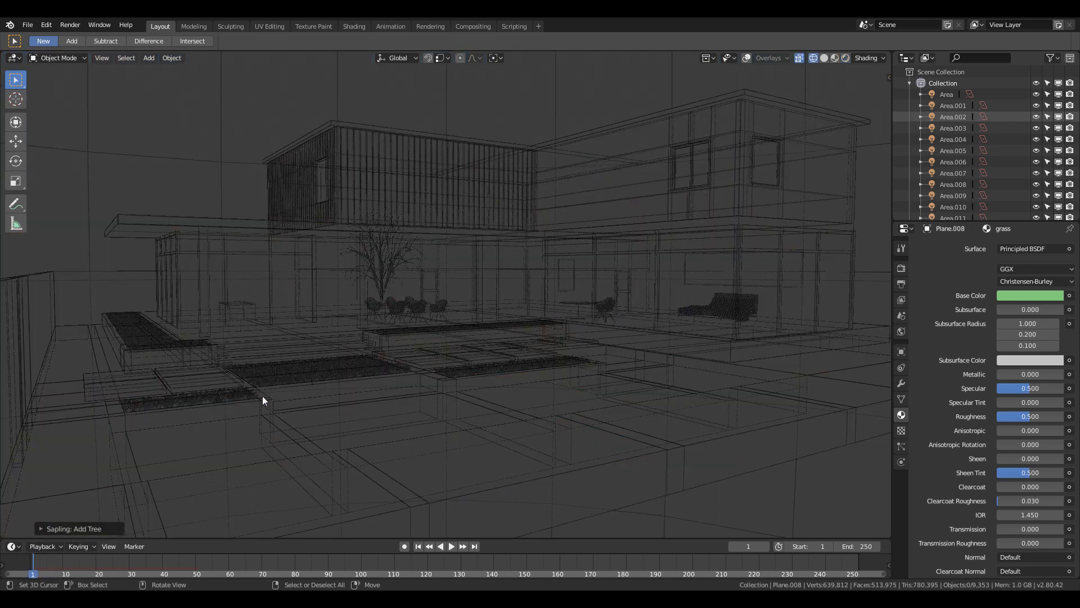
click(389, 282)
key(g)
key(x)
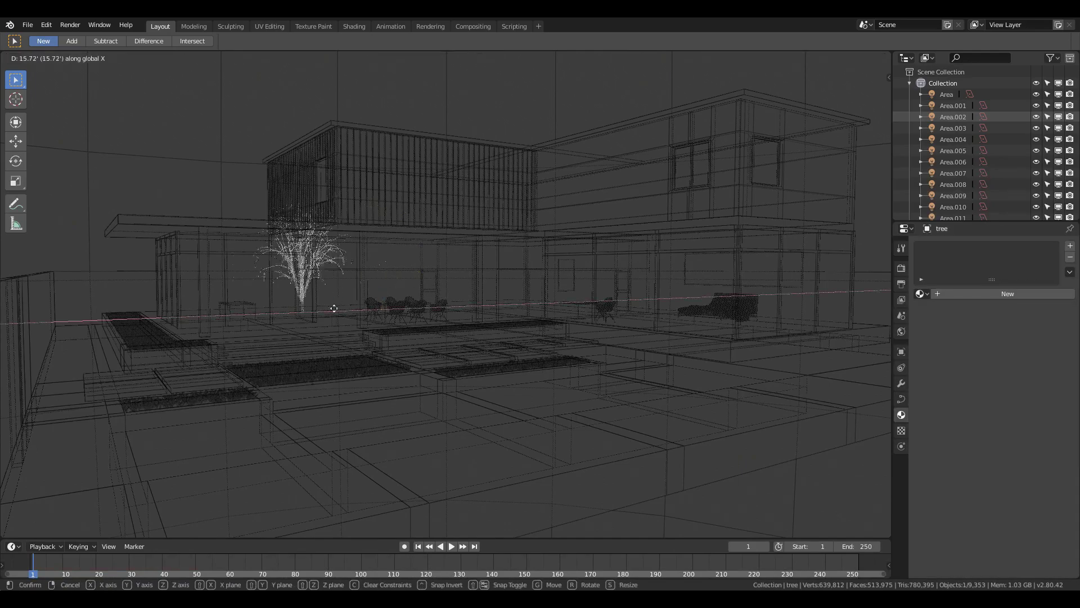
click(194, 321)
Position the tree beside the house, adjusting its height along Z and its X placement
key(s)
key(shift+grave)
key(w)
click(398, 318)
key(shift+z)
key(g)
key(z)
click(565, 324)
key(shift+grave)
key(w)
click(447, 291)
key(g)
key(x)
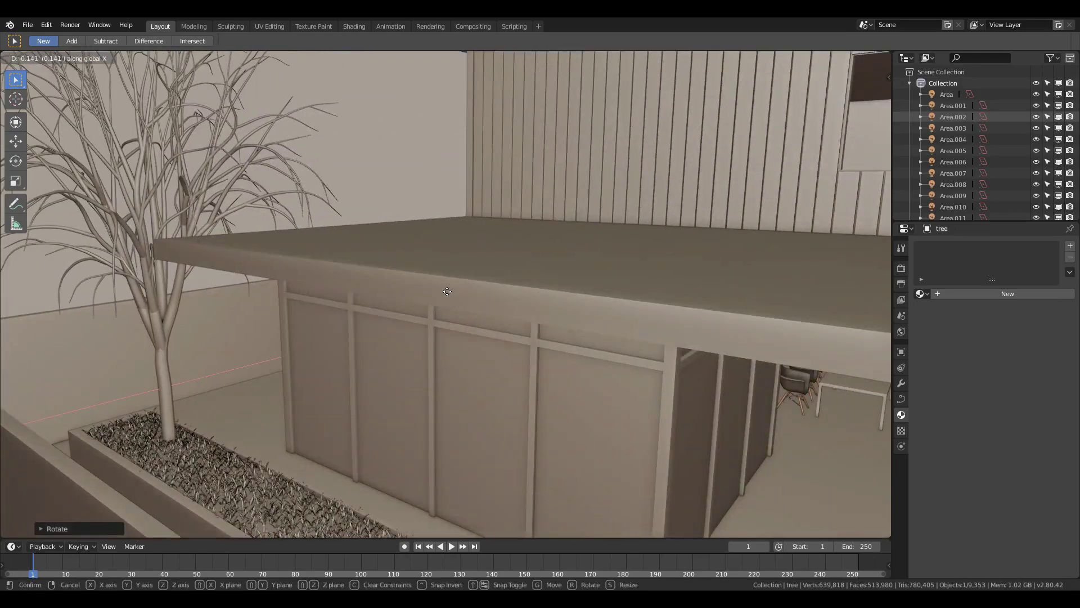
click(448, 291)
Move the tree along X and duplicate two copies into the background on the right
key(shift+grave)
key(s)
click(848, 57)
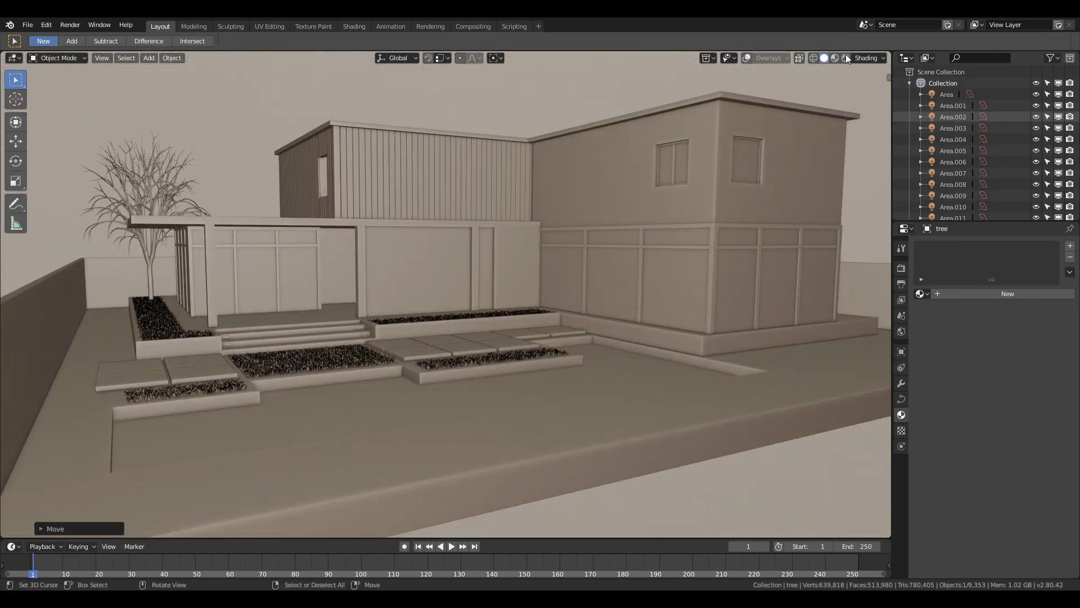
key(g)
key(x)
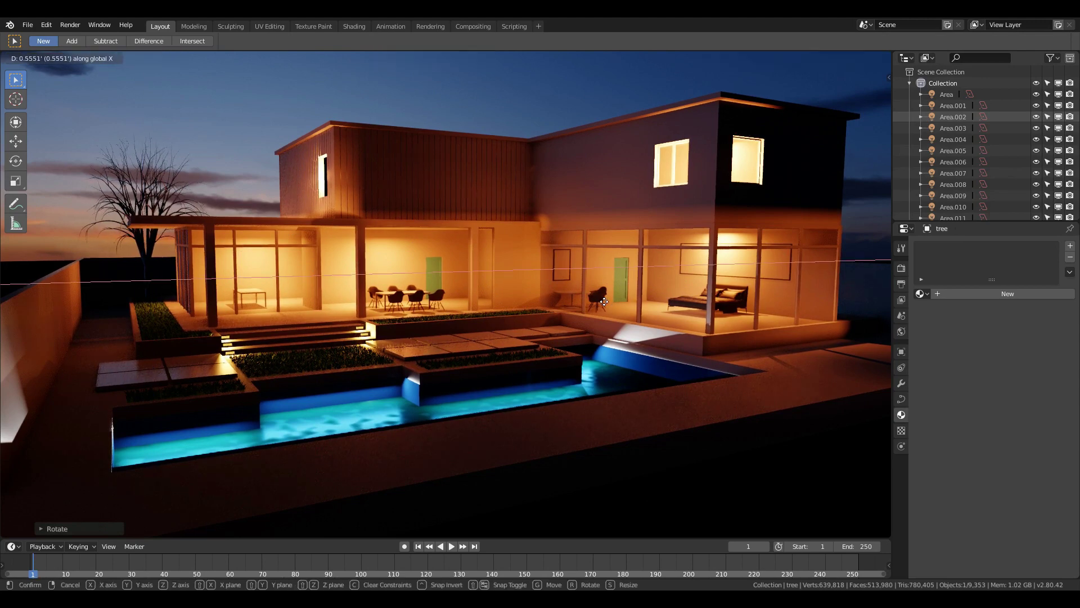
click(604, 301)
key(shift+d)
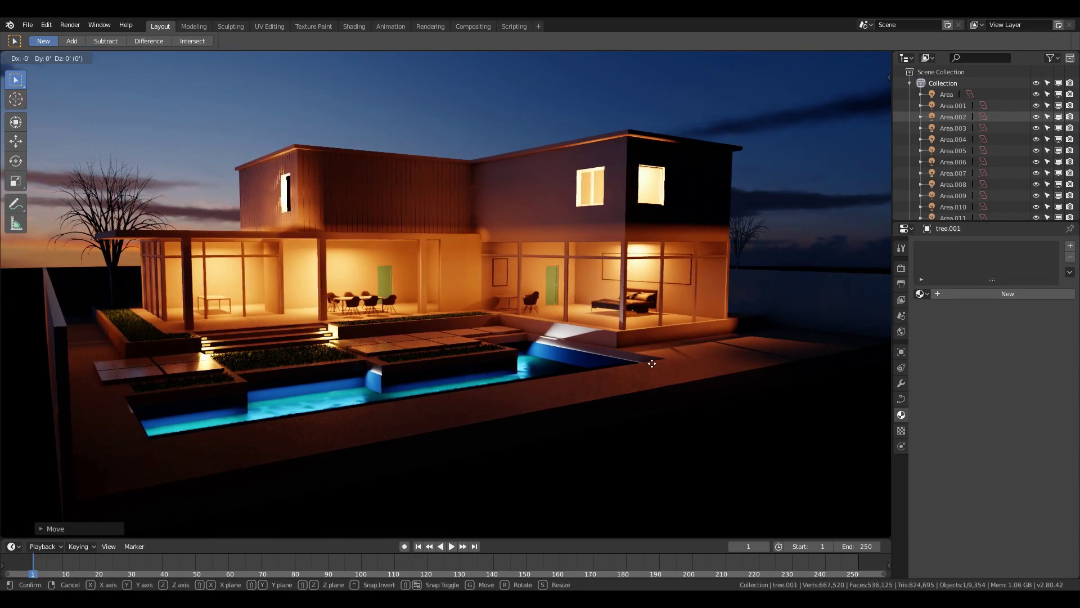
key(x)
click(651, 370)
key(shift+d)
key(x)
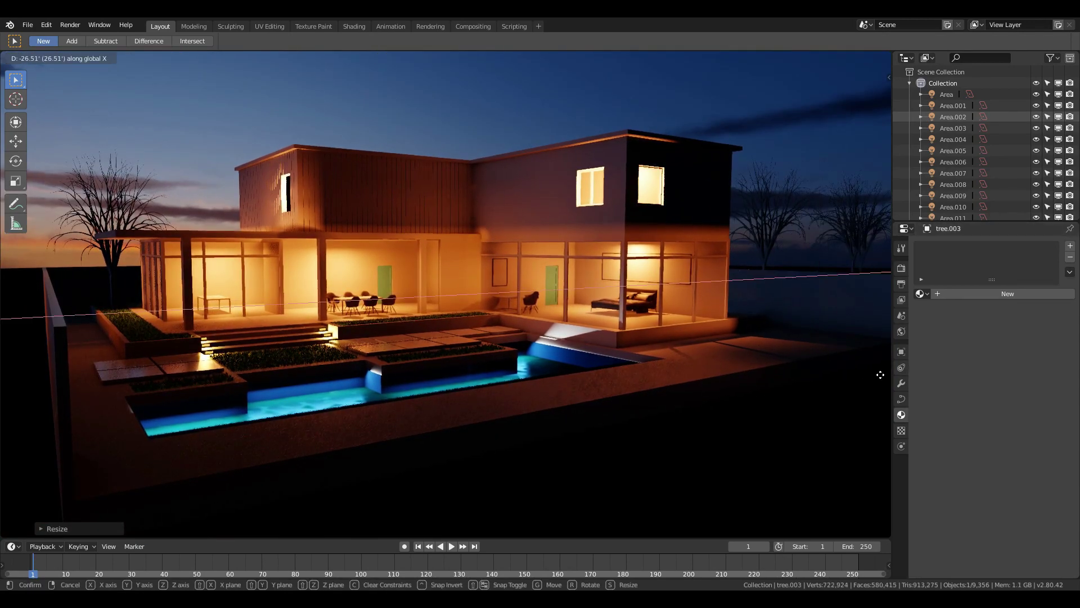
click(327, 441)
Rotate background tree tree.001 around its vertical Z axis
click(772, 248)
click(772, 247)
key(r)
key(z)
key(Escape)
key(ctrl+z)
click(771, 247)
key(r)
key(z)
click(796, 300)
middle_drag(796, 300, 760, 304)
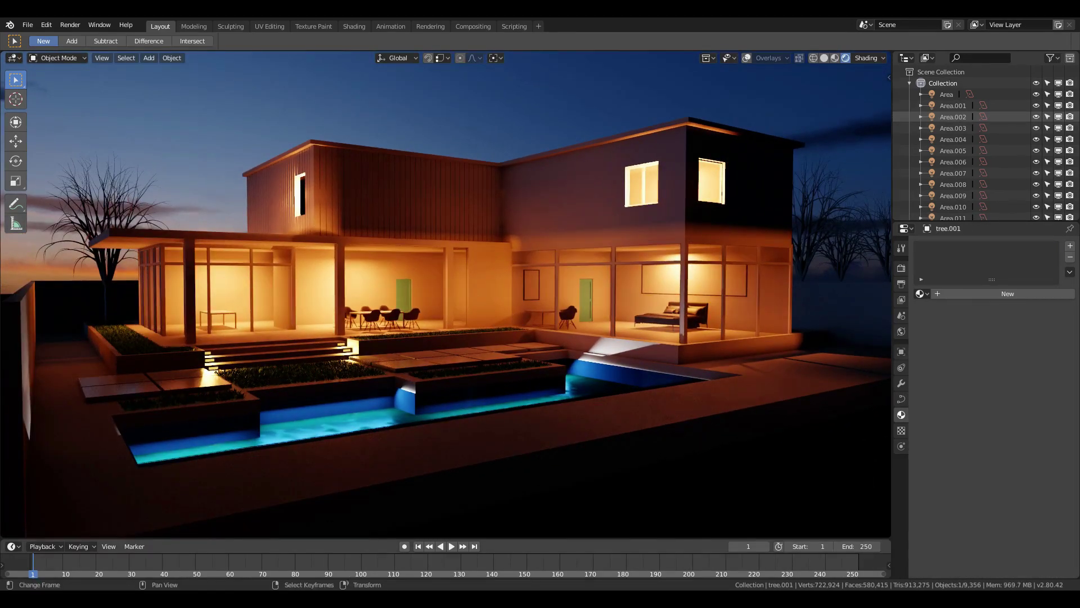
Add a Reflection Cubemap probe and scale it up to enclose the whole house
key(shift+alt+z)
key(shift+a)
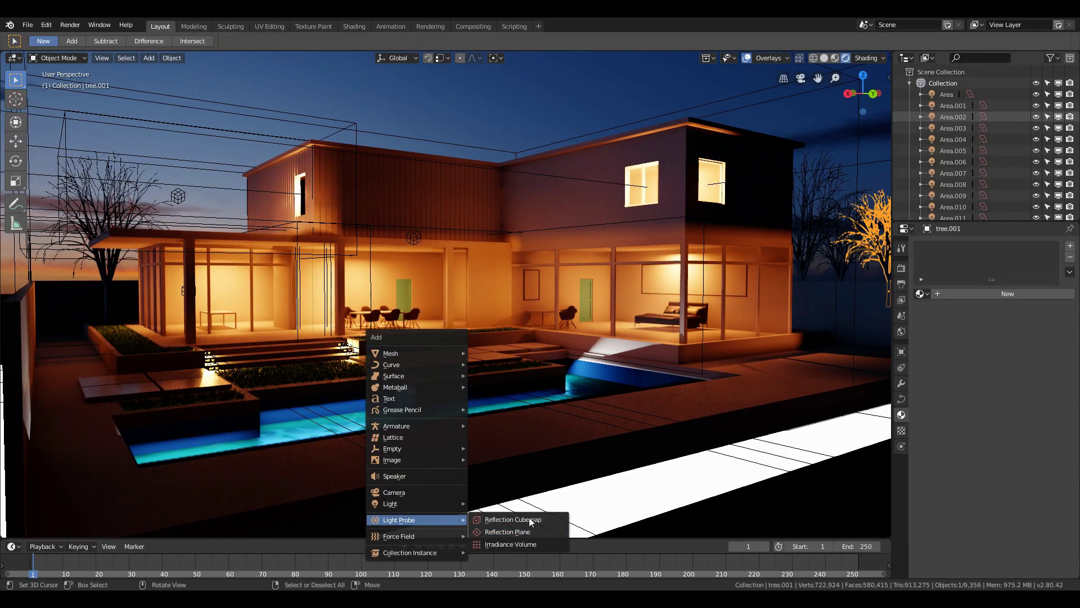
click(530, 518)
key(s)
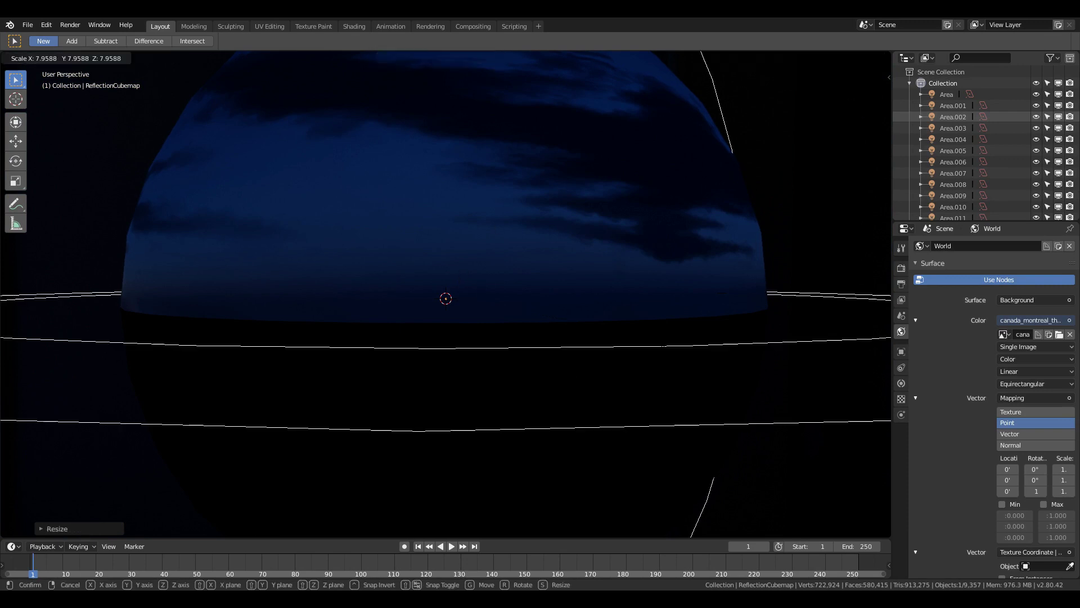
key(Return)
key(s)
click(897, 395)
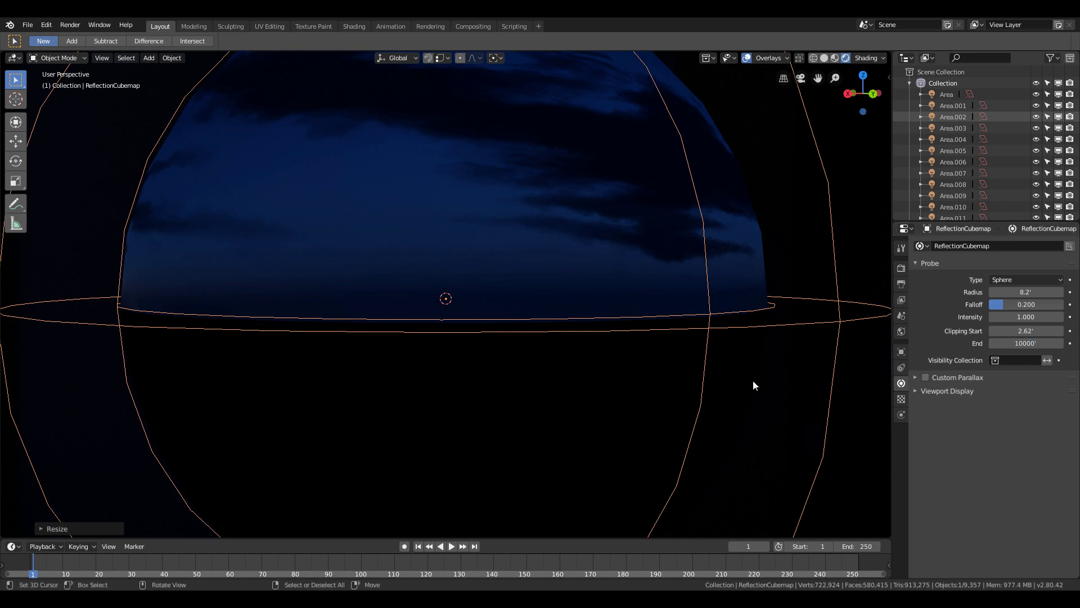
scroll(753, 380, up, 5)
Lift the cubemap slightly above the ground along Z
key(g)
click(738, 304)
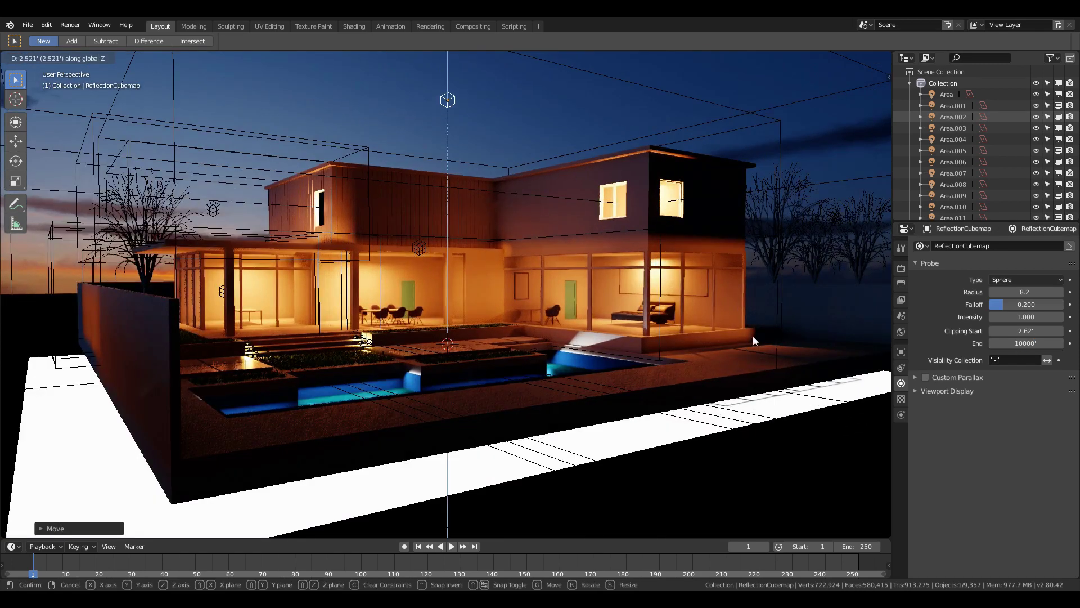
scroll(753, 343, up, 1)
click(900, 268)
scroll(950, 440, down, 5)
scroll(816, 345, down, 2)
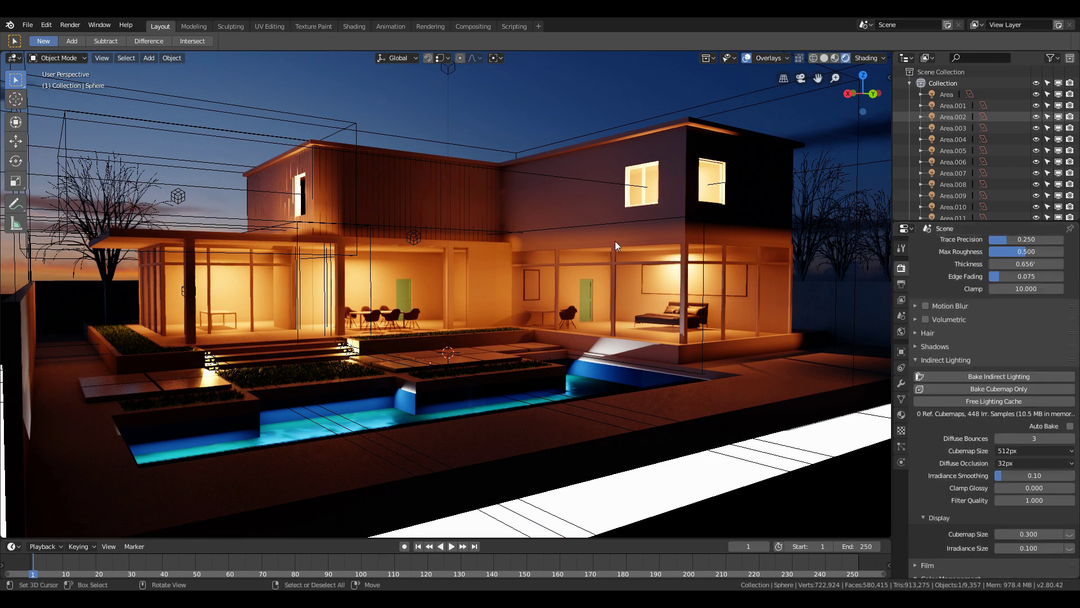
scroll(623, 250, down, 4)
Resize the sky sphere and begin turning it around Z
click(762, 295)
key(s)
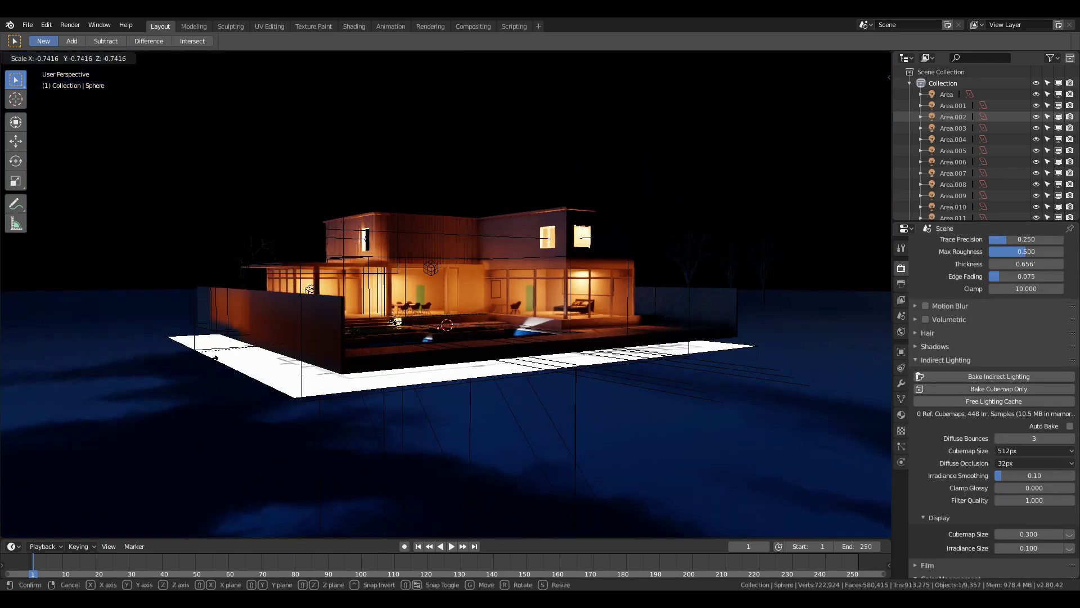
click(504, 414)
key(r)
key(z)
text(180)
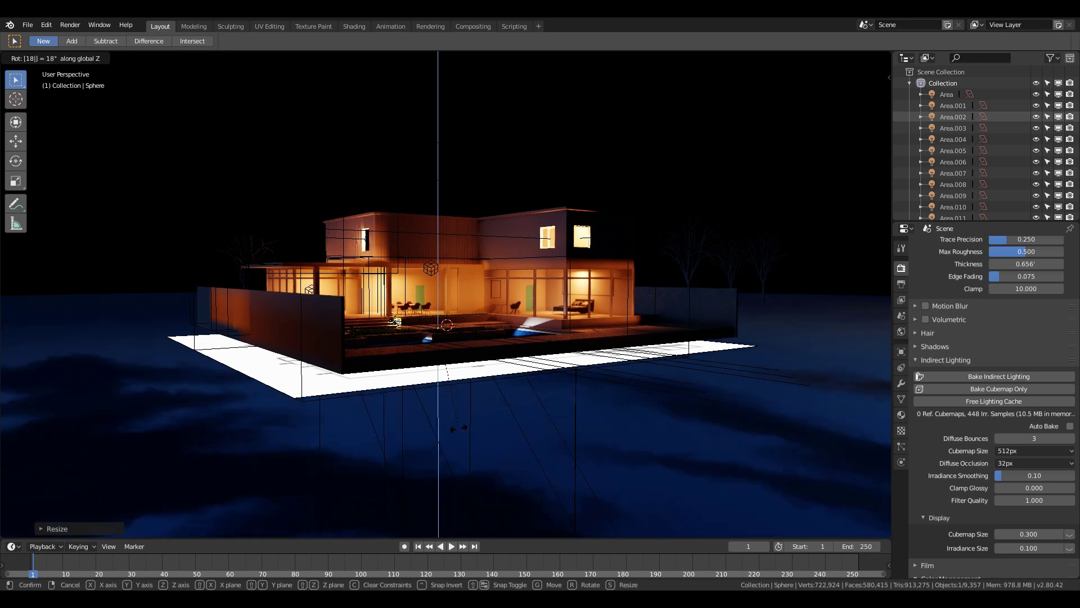
key(Return)
key(r)
key(z)
key(Return)
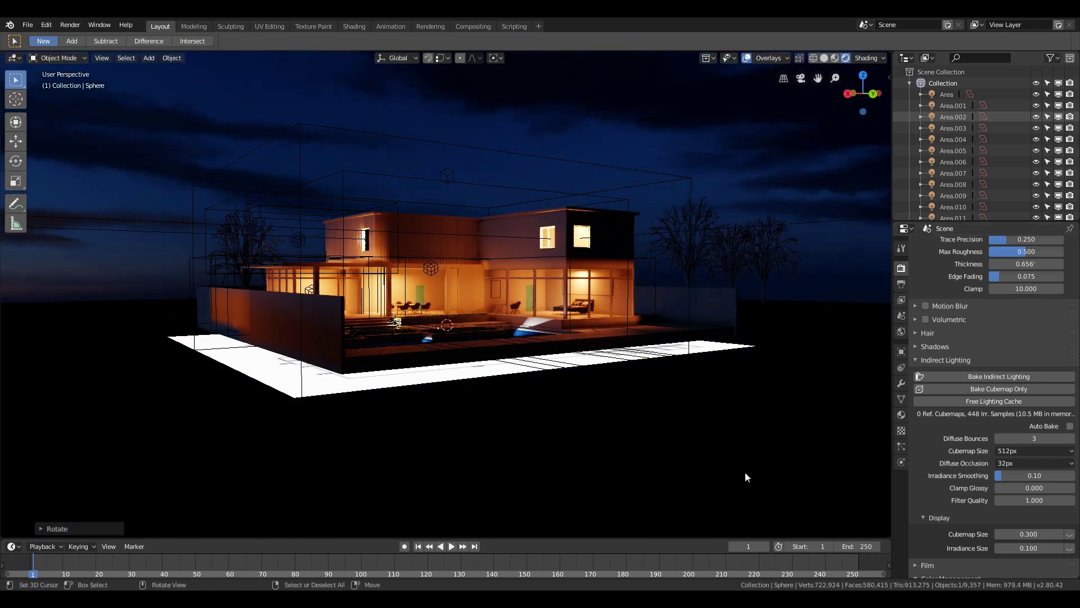
Rotate the sky sphere 18 degrees around Z so the sunset frames the house
key(r)
key(z)
click(468, 464)
scroll(467, 471, up, 5)
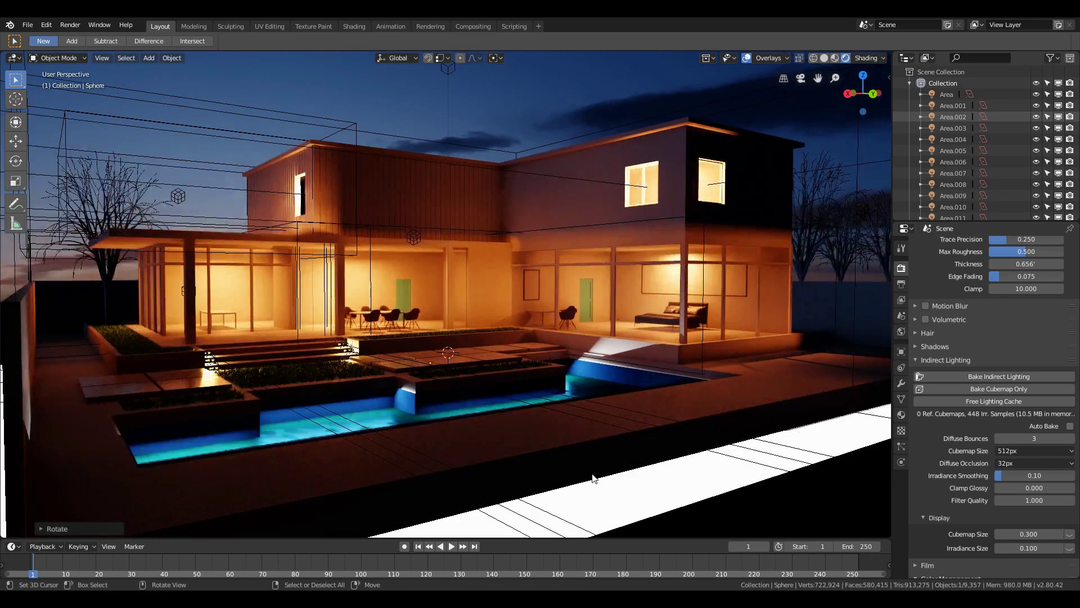
key(r)
key(z)
click(728, 477)
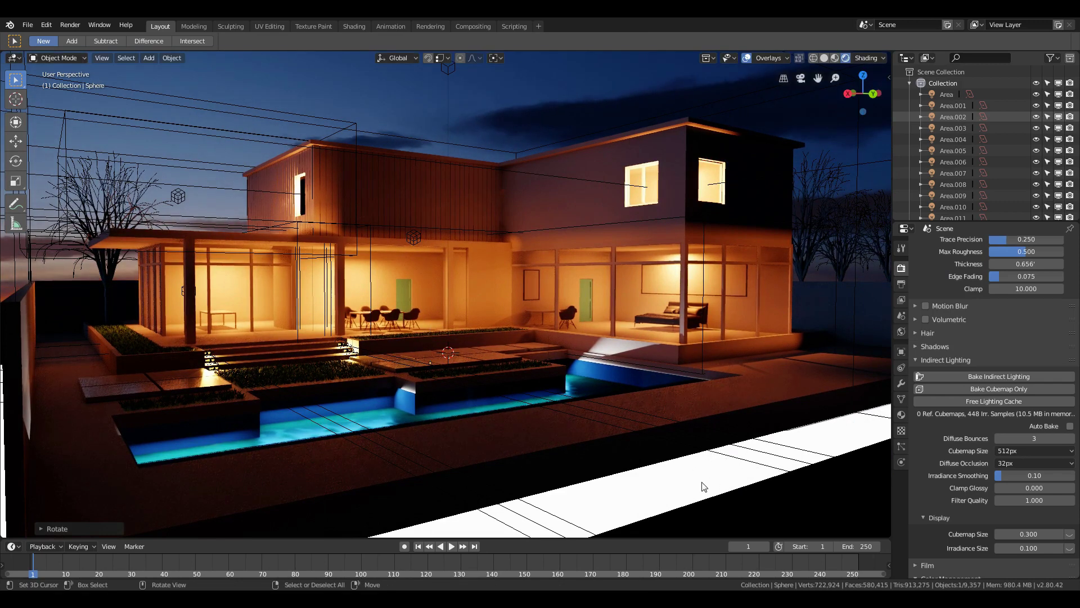
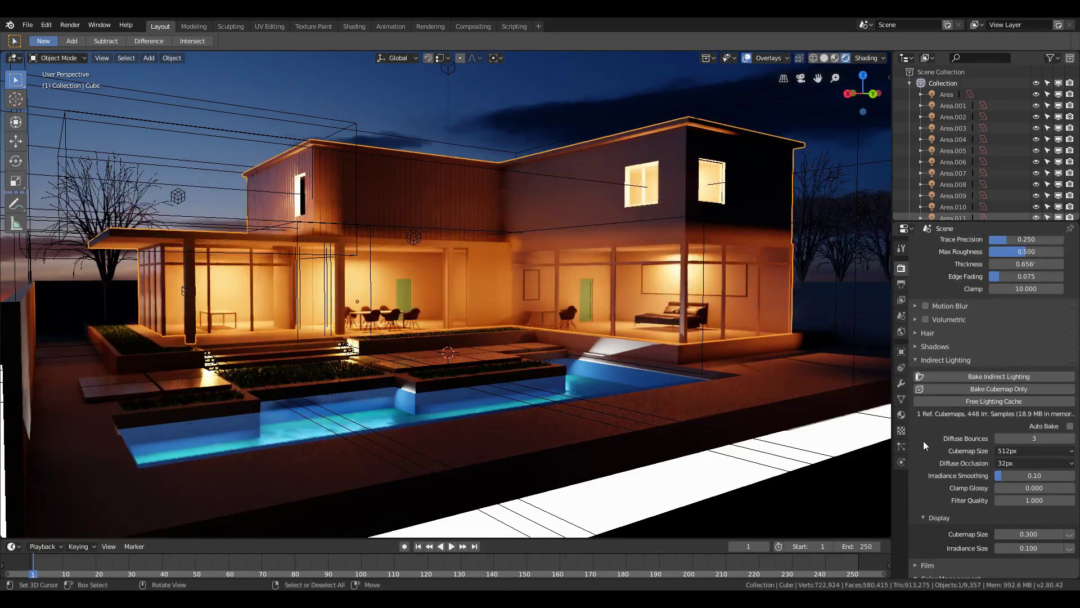
Raise the glass material's Metallic value to about 0.72 for stronger window reflections
click(901, 415)
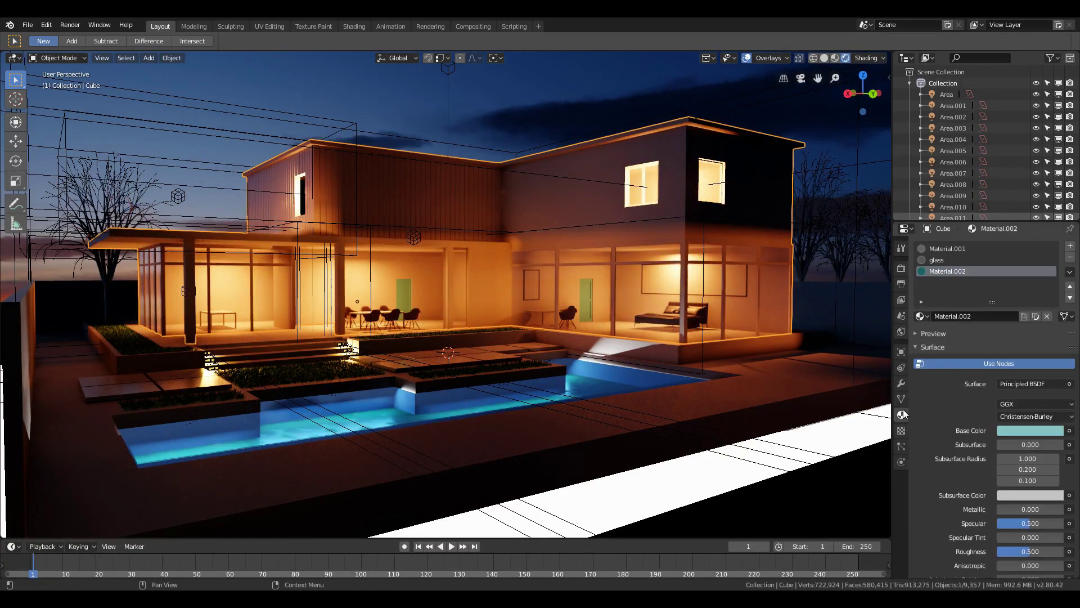
click(979, 261)
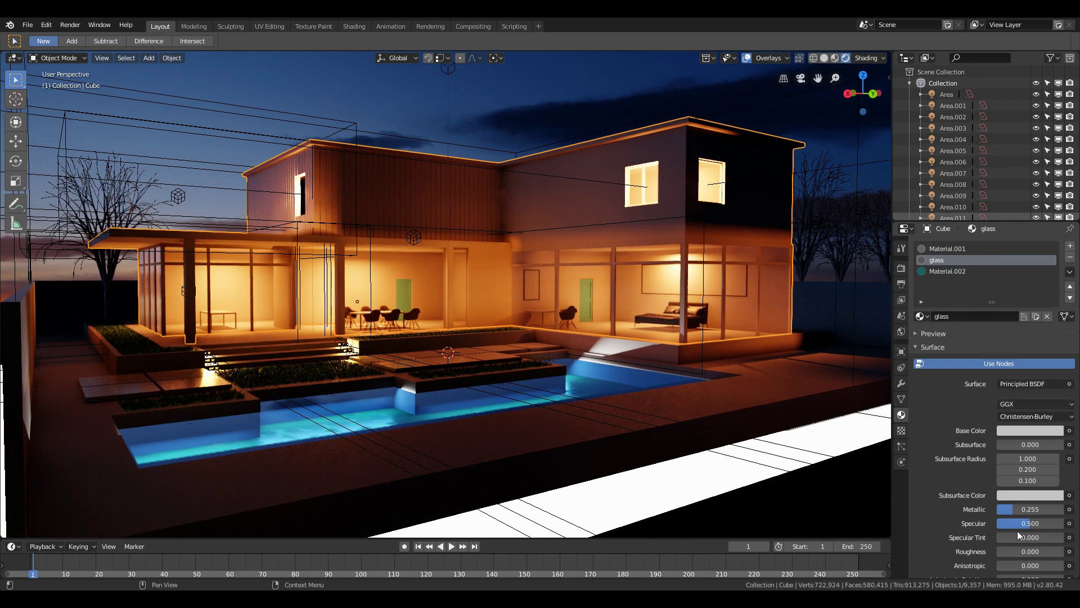
drag(1020, 509, 1047, 509)
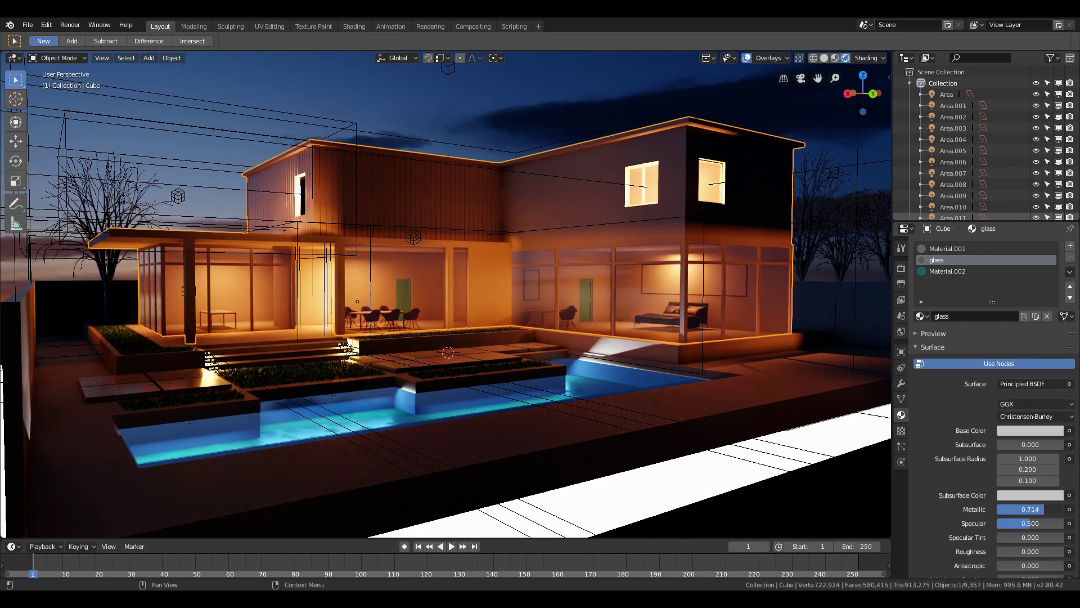
drag(1029, 509, 1037, 509)
Fly the view closer to the house and hide viewport overlays for a clean preview
key(w)
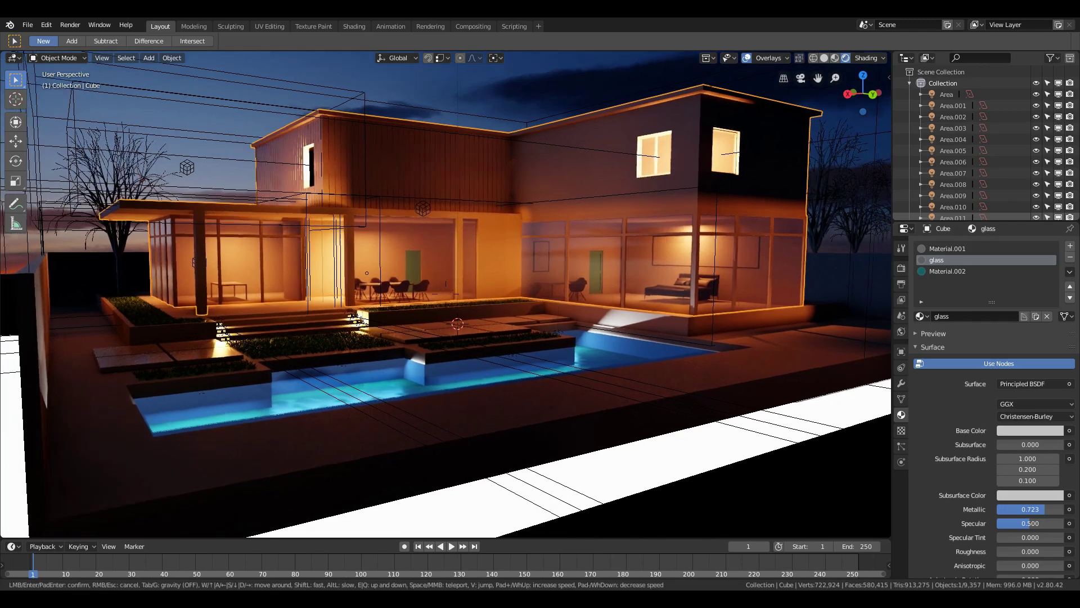
click(462, 291)
click(747, 59)
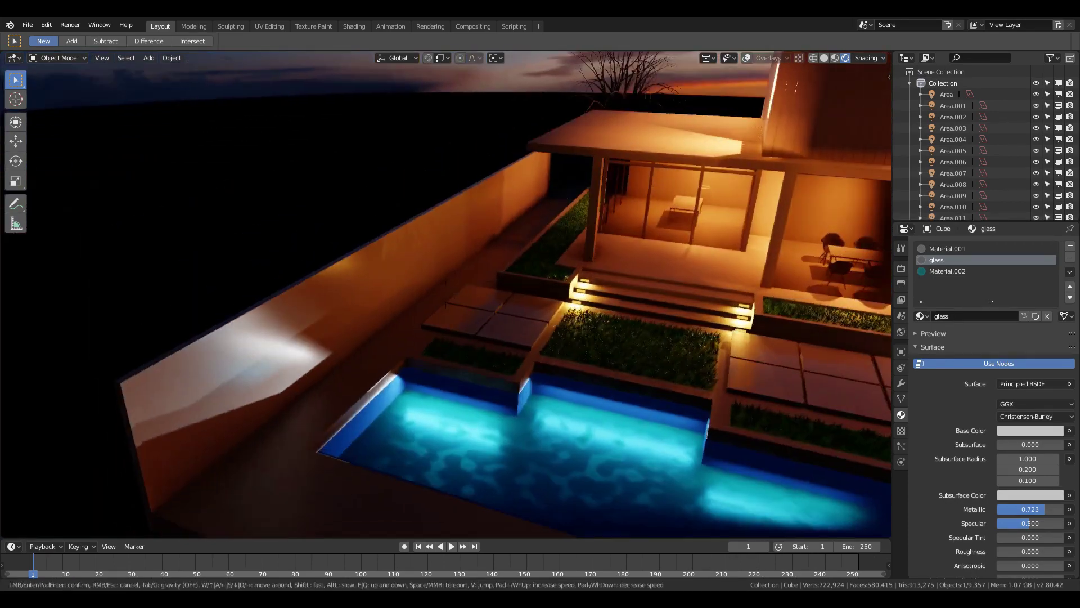
Add an area light stretched, positioned and tilted along the low garden wall
key(shift+a)
click(498, 323)
key(g)
click(744, 71)
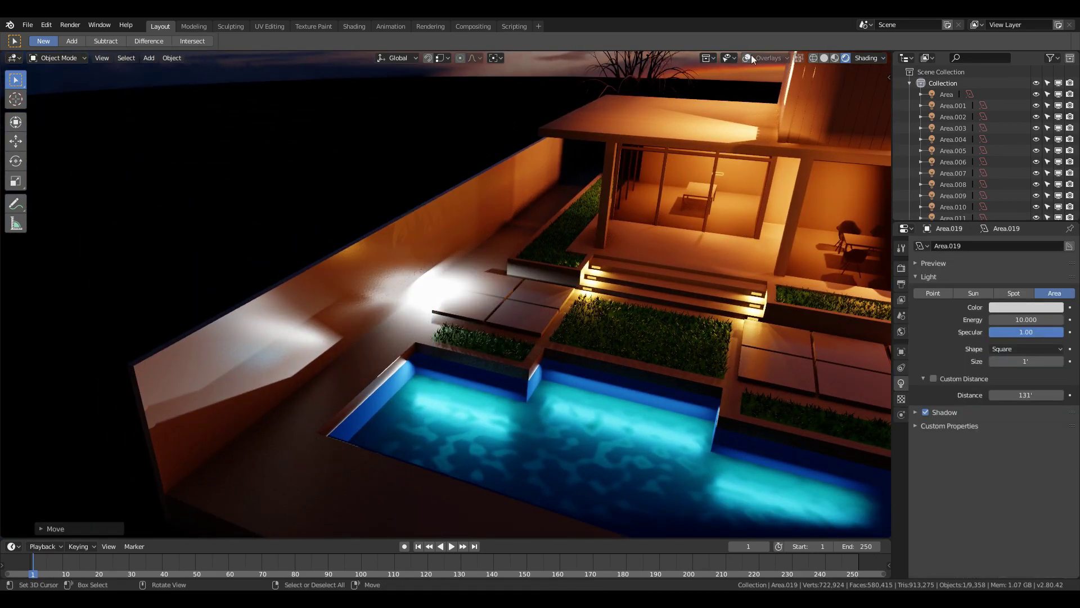
key(s)
key(y)
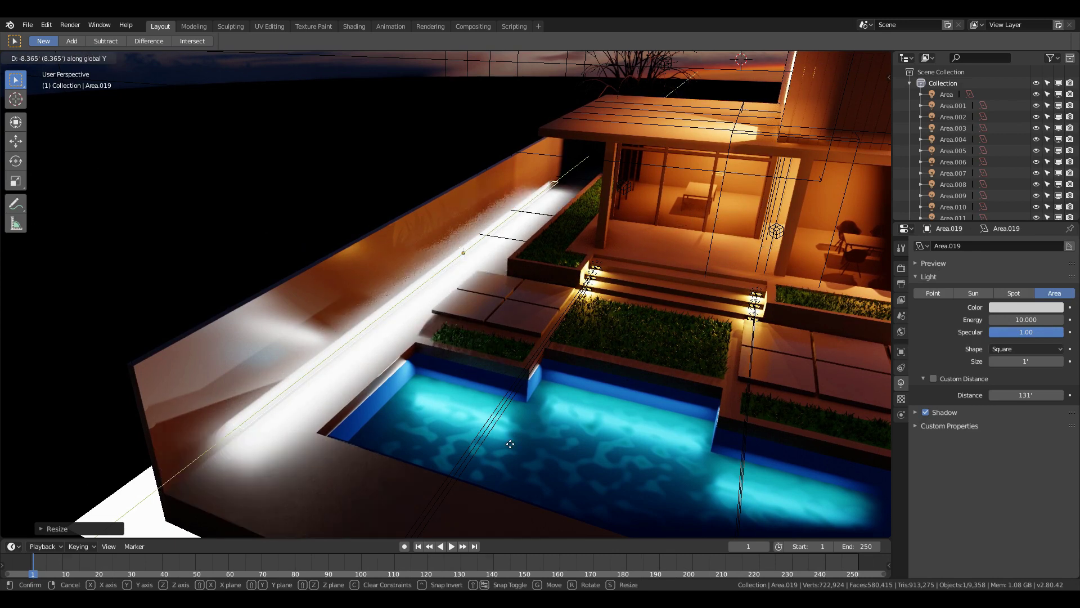
click(510, 444)
key(g)
key(y)
key(Return)
key(r)
key(y)
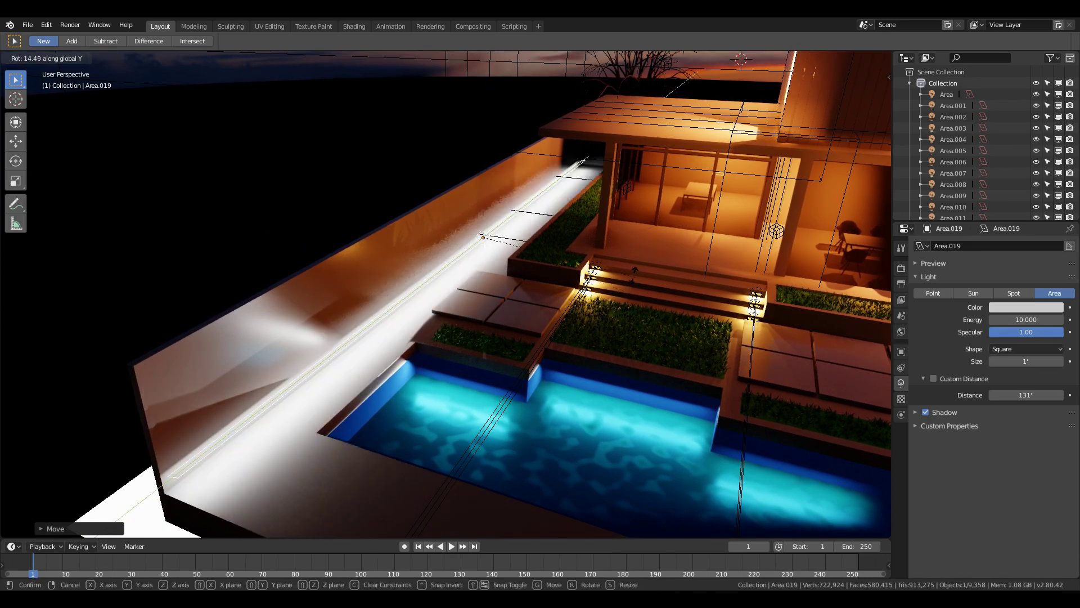
Colour the wall light warm orange and slide it sideways into place
key(Return)
click(1025, 307)
click(1000, 230)
mouse_move(497, 451)
middle_down()
mouse_move(490, 302)
mouse_move(729, 218)
middle_up()
key(g)
key(x)
key(Return)
Duplicate the orange light further along the wall and fly through to check it
key(shift+d)
key(x)
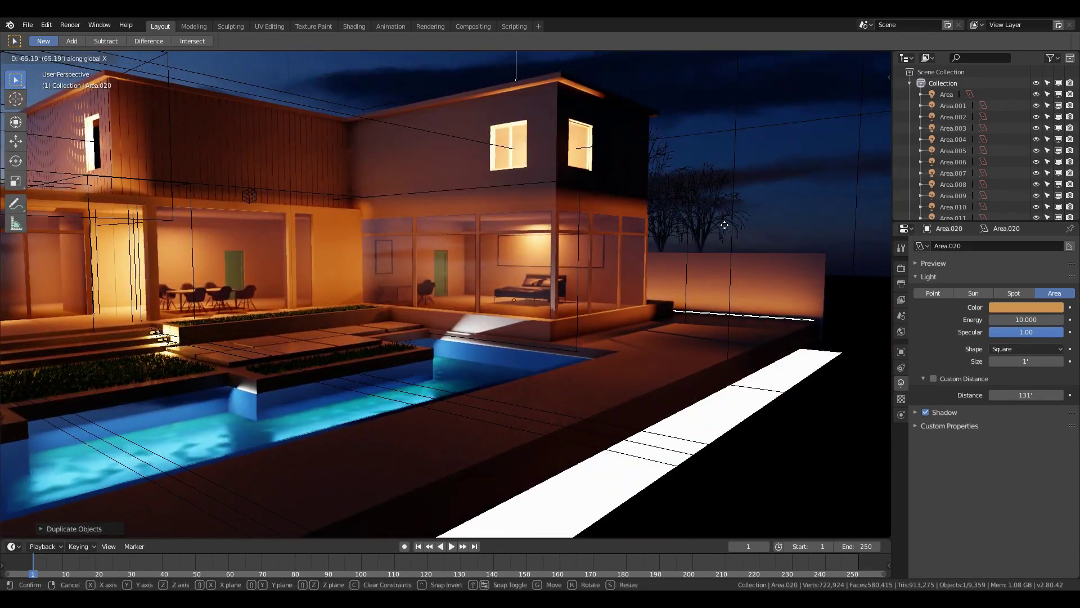
key(Return)
key(shift+grave)
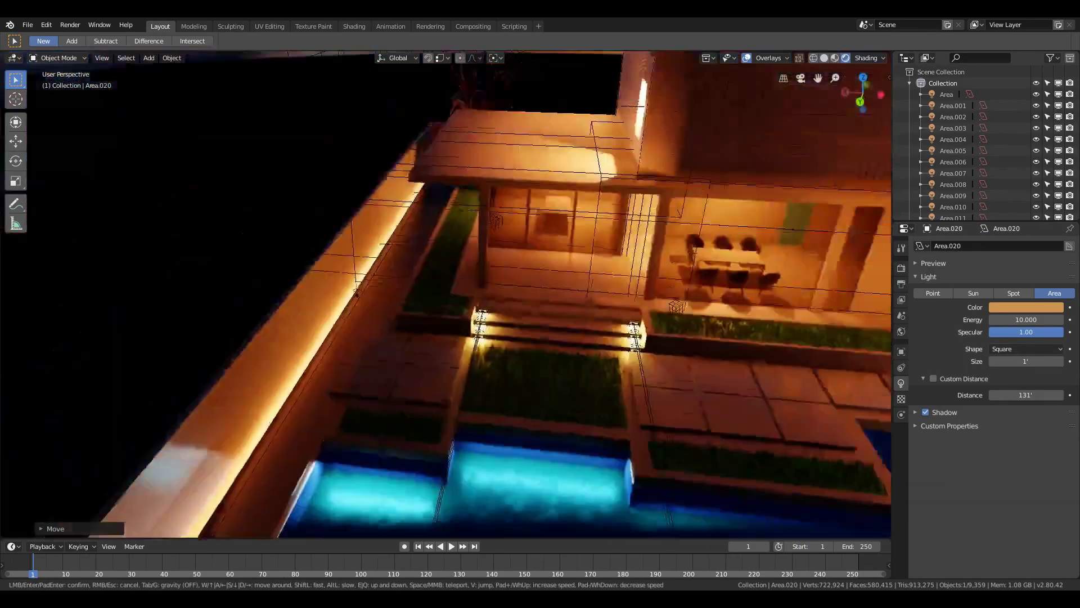
key(Escape)
Duplicate the light again, rotate it about Z and fit it onto another wall
key(shift+d)
key(r)
key(z)
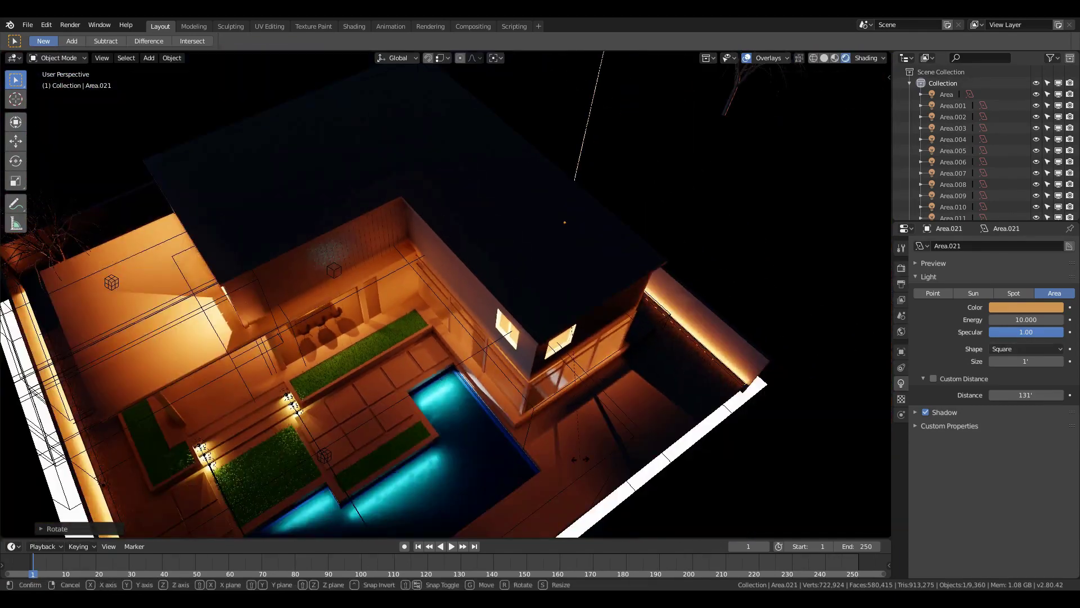
key(Return)
key(KP_Decimal)
key(g)
key(y)
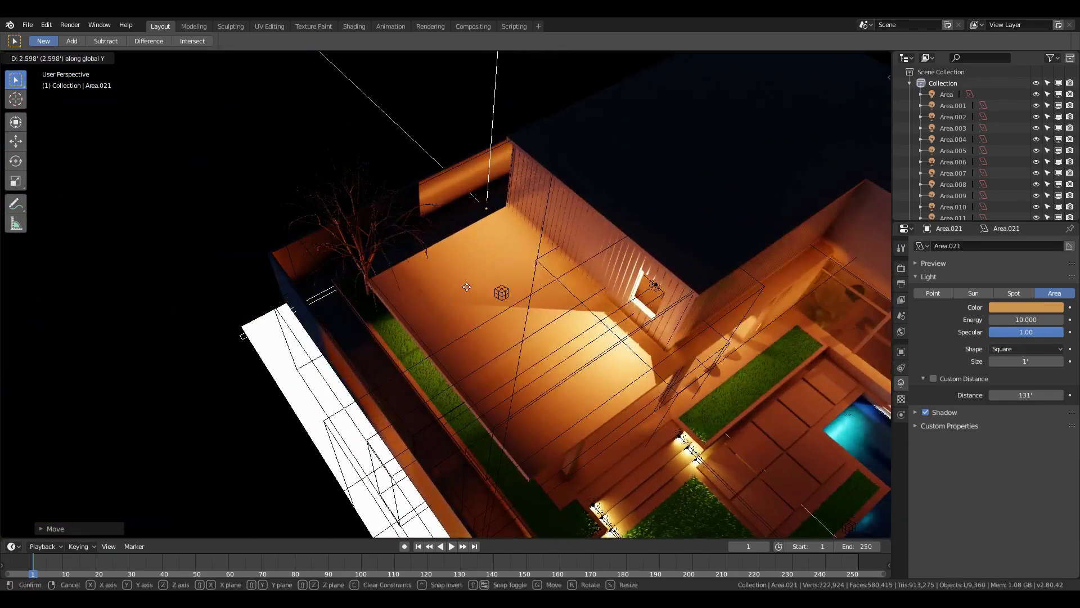
key(Return)
key(KP_Decimal)
key(g)
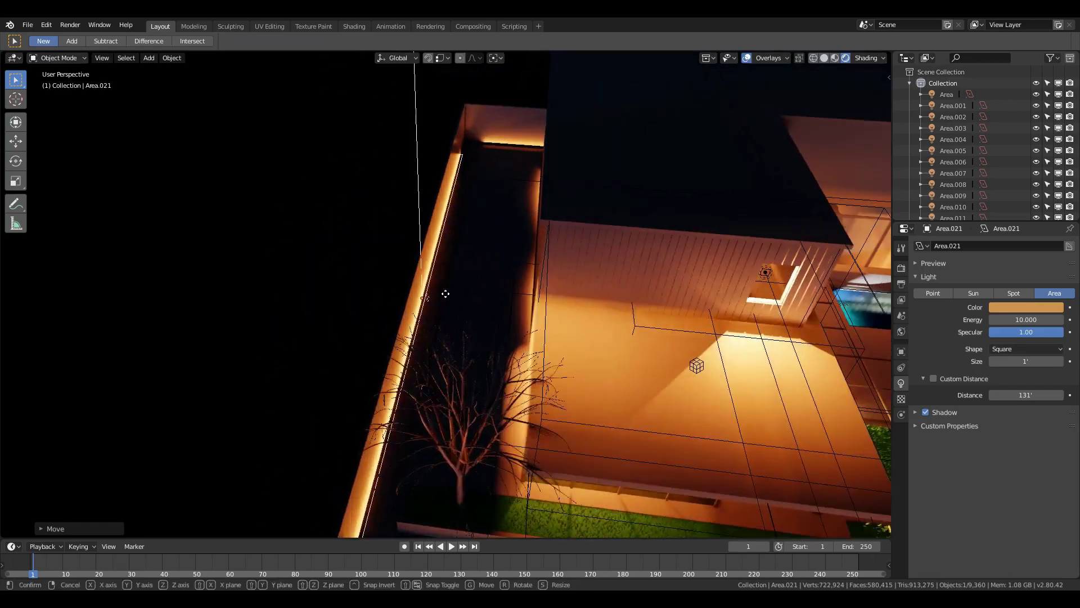
key(Return)
key(KP_Decimal)
key(s)
key(Return)
Fly back toward the house and hide overlays to preview the glowing boundary
key(shift+f)
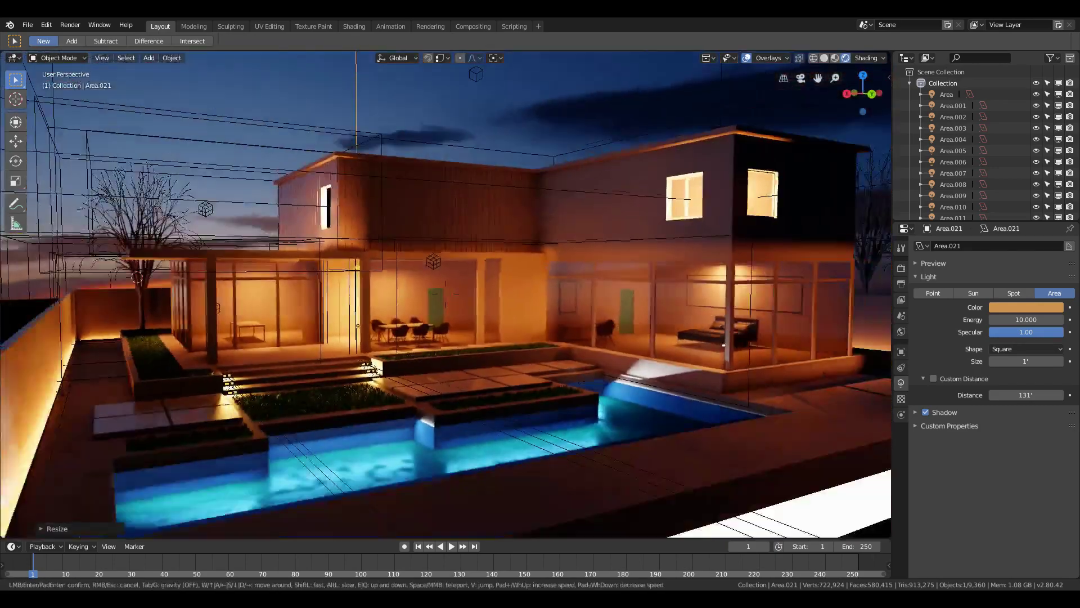
key(Return)
key(shift+alt+z)
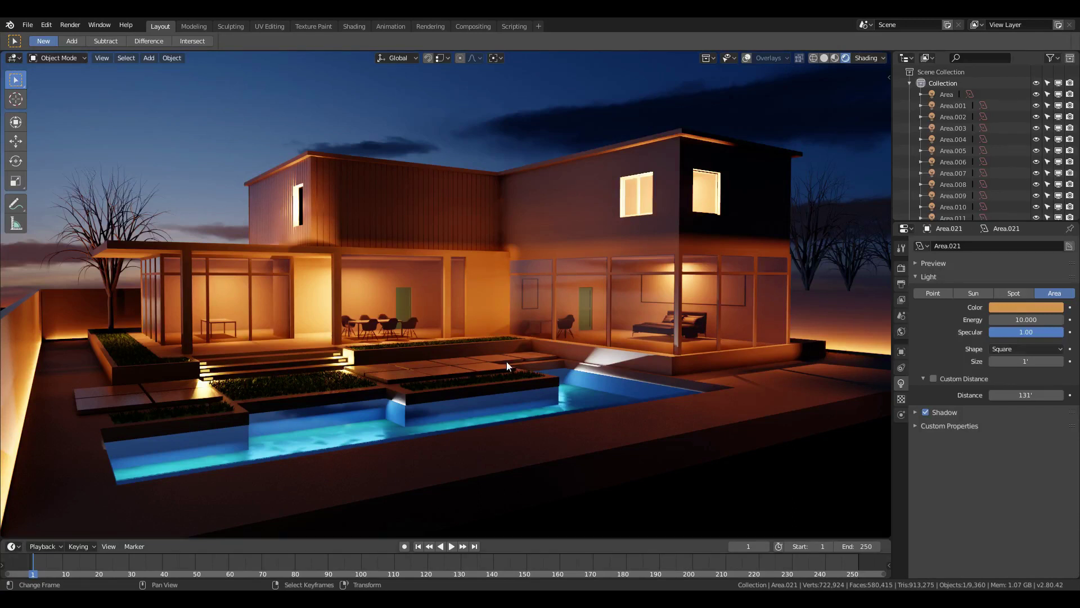
Add a cube and scale it up hugely around the scene
click(748, 57)
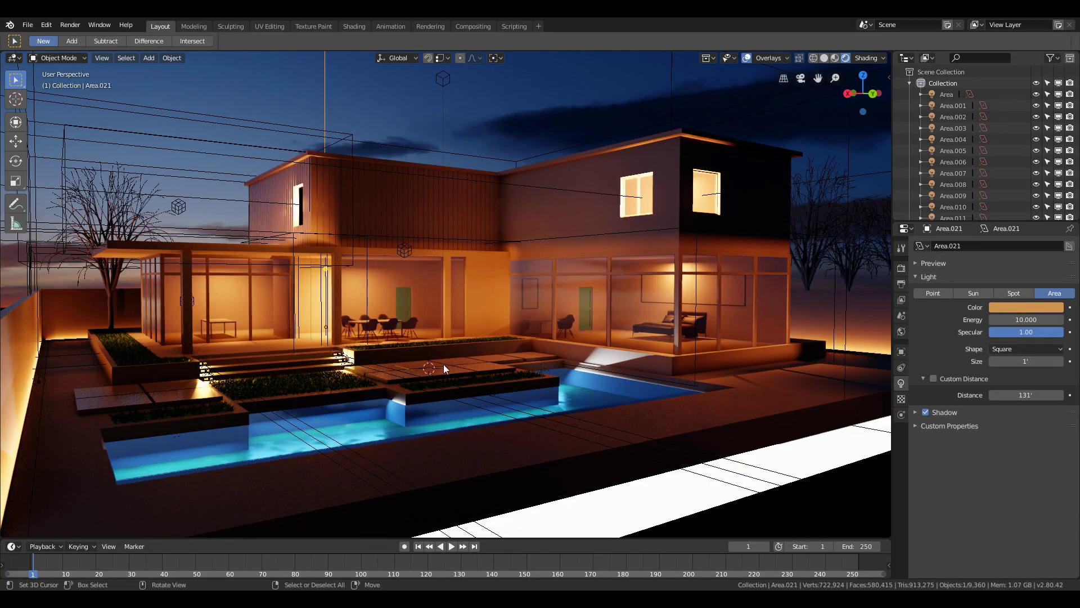
key(shift+a)
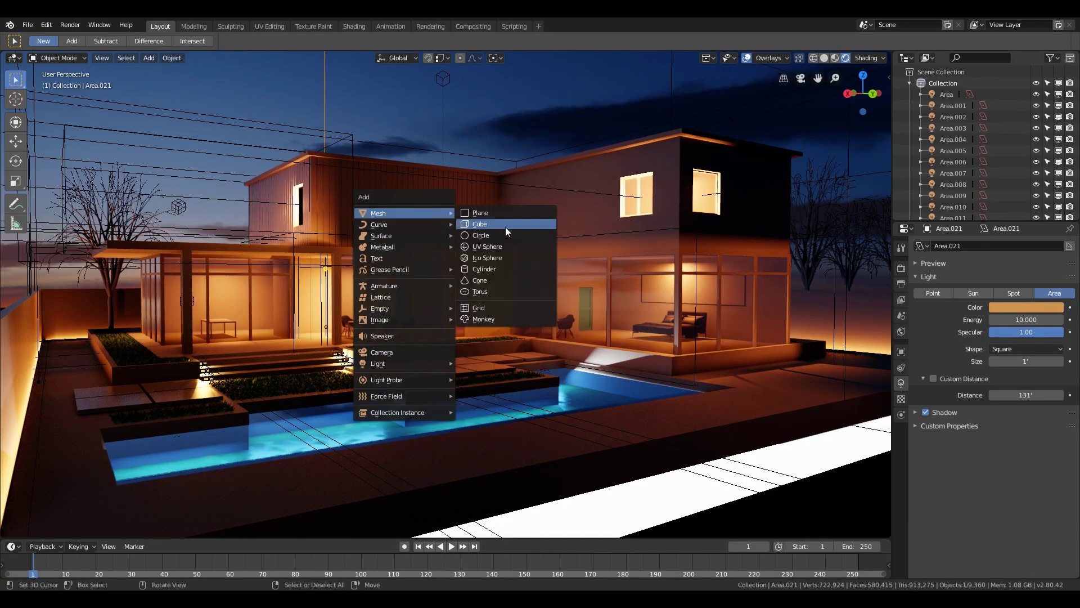
click(505, 224)
scroll(632, 312, down, 4)
key(s)
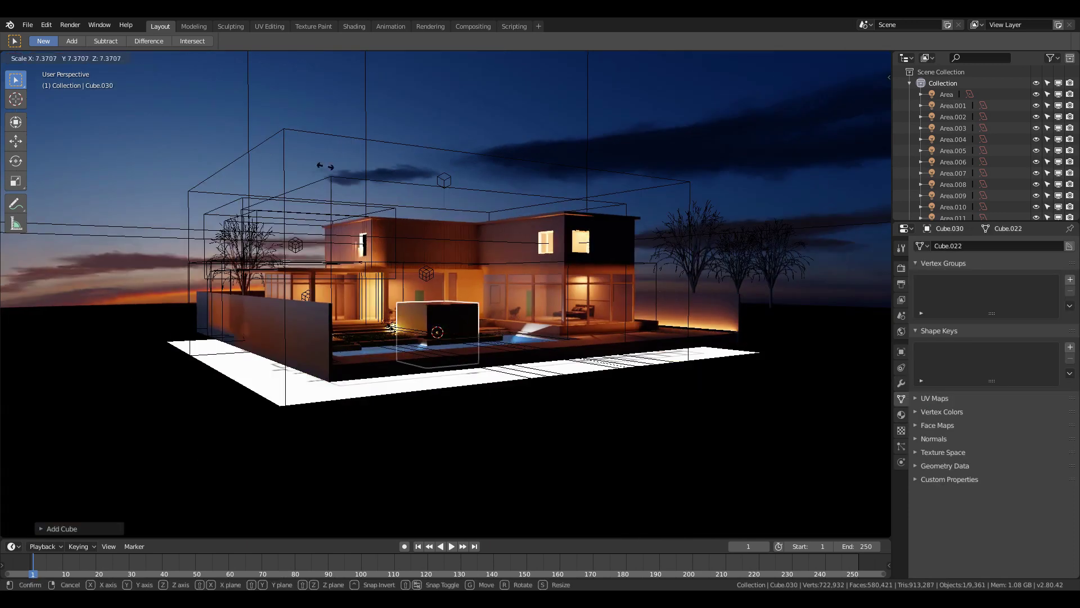
click(386, 329)
key(s)
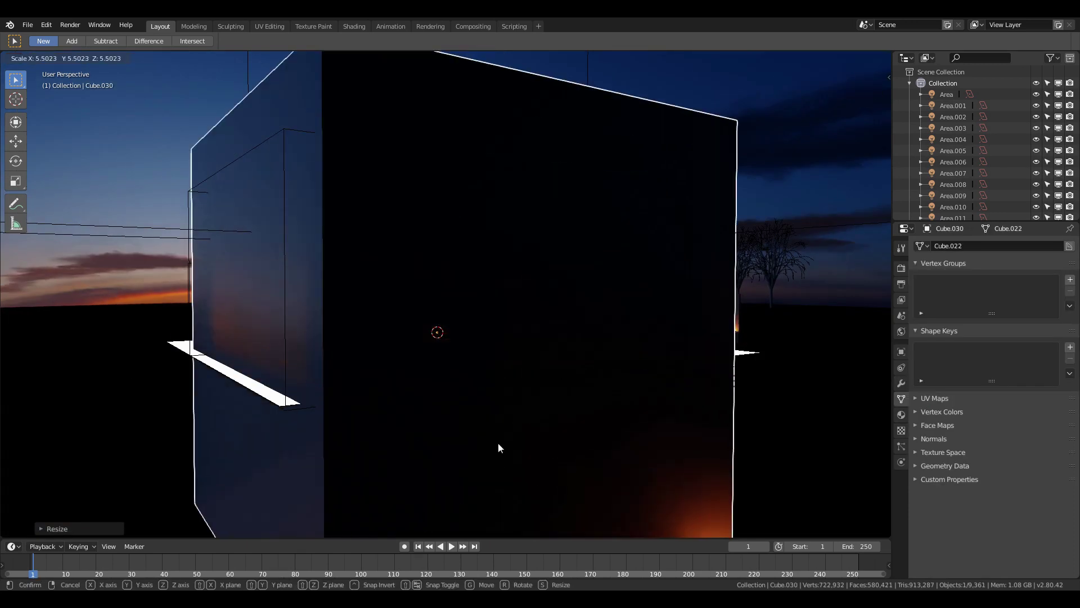
click(632, 441)
Position and stretch the cube to enclose the whole house and garden, ready for a material
key(g)
click(622, 382)
key(s)
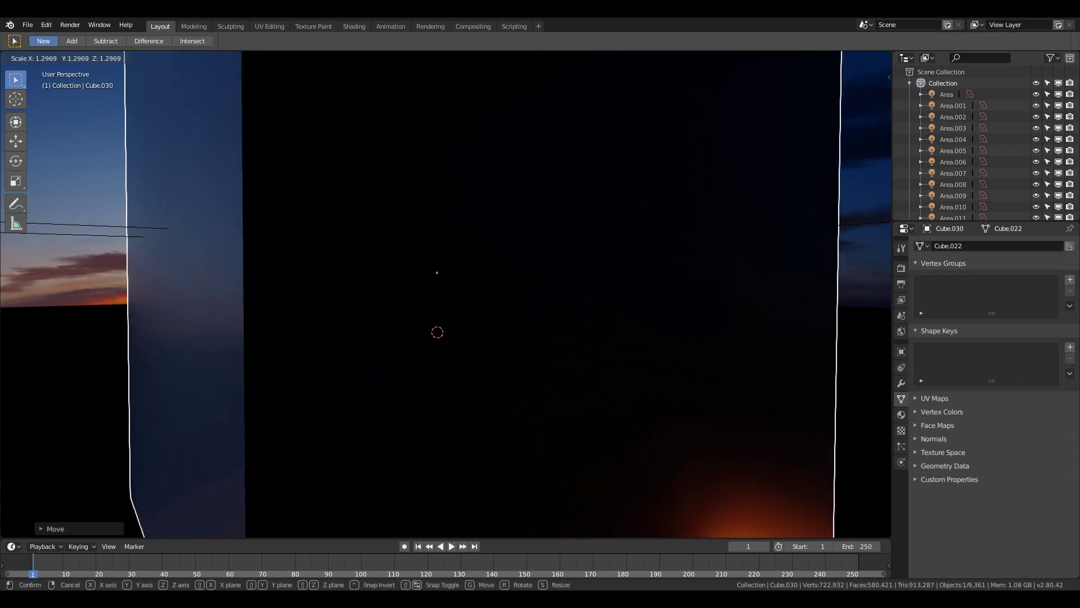
click(830, 412)
click(901, 414)
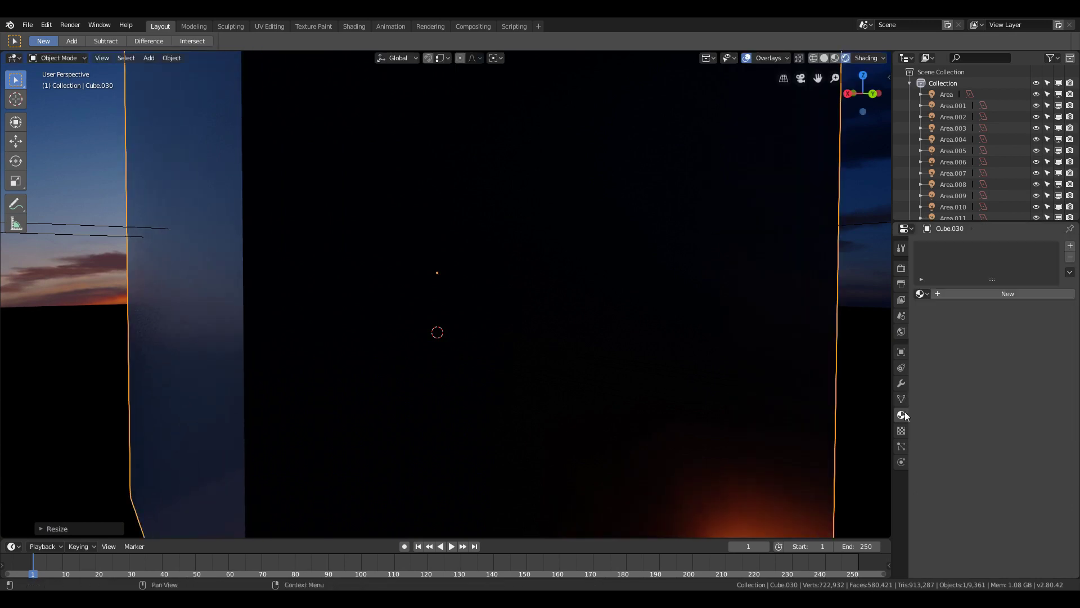
Give the cube a new material with no surface shader and a Volume Scatter volume
click(1010, 294)
click(1036, 362)
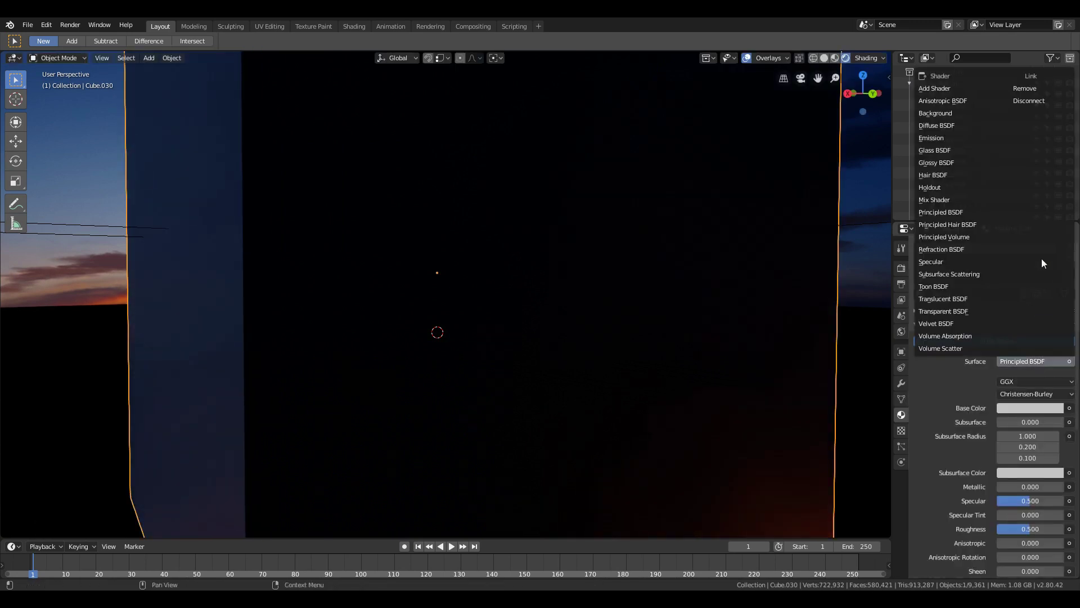
click(1047, 100)
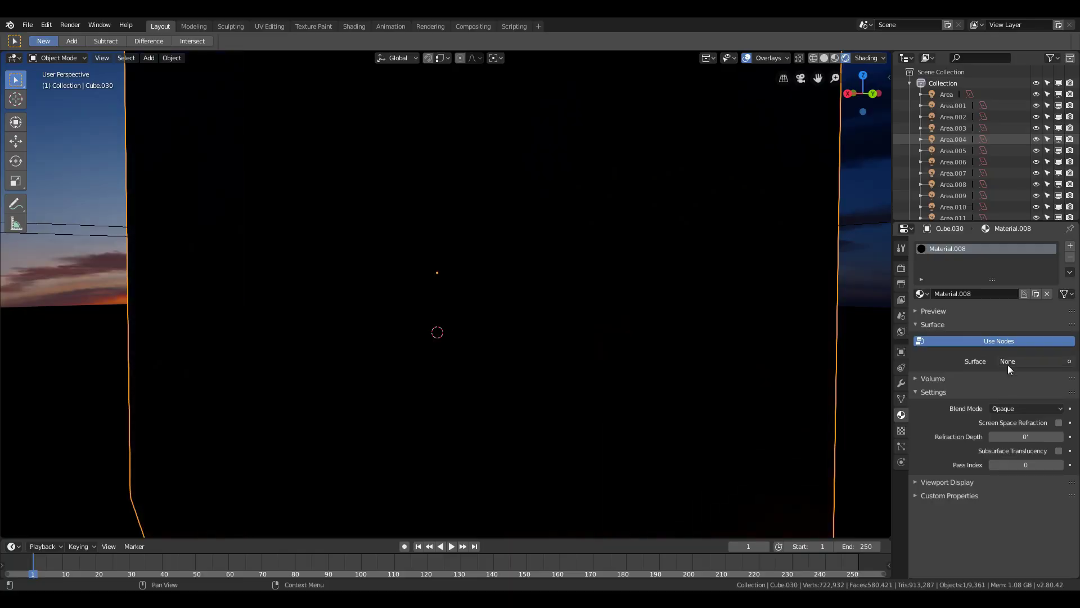
click(964, 380)
click(1040, 396)
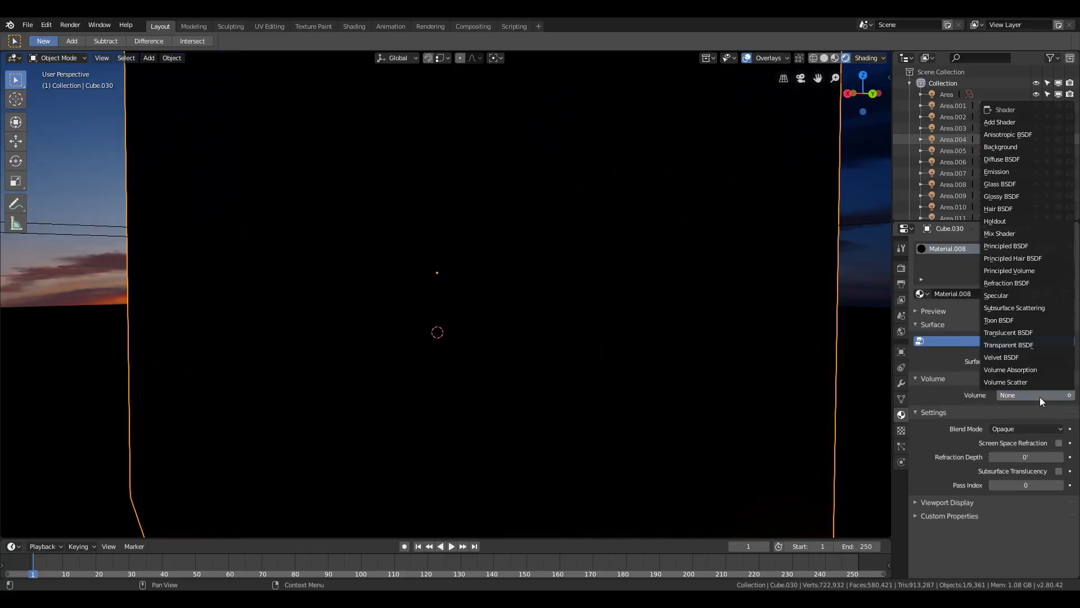
click(1031, 382)
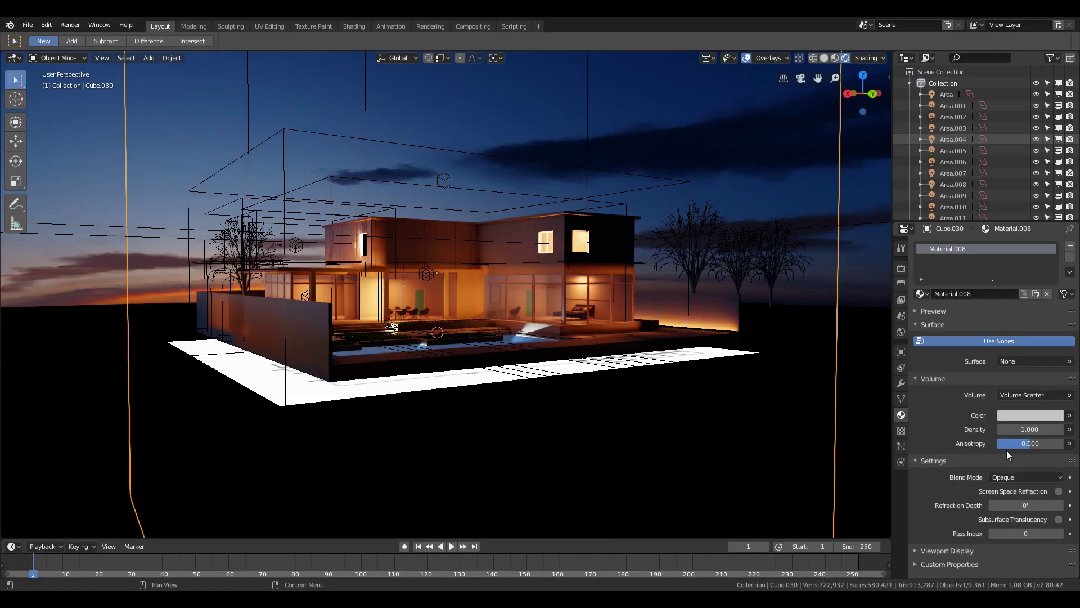
Enable volumetric rendering in the render settings
click(901, 271)
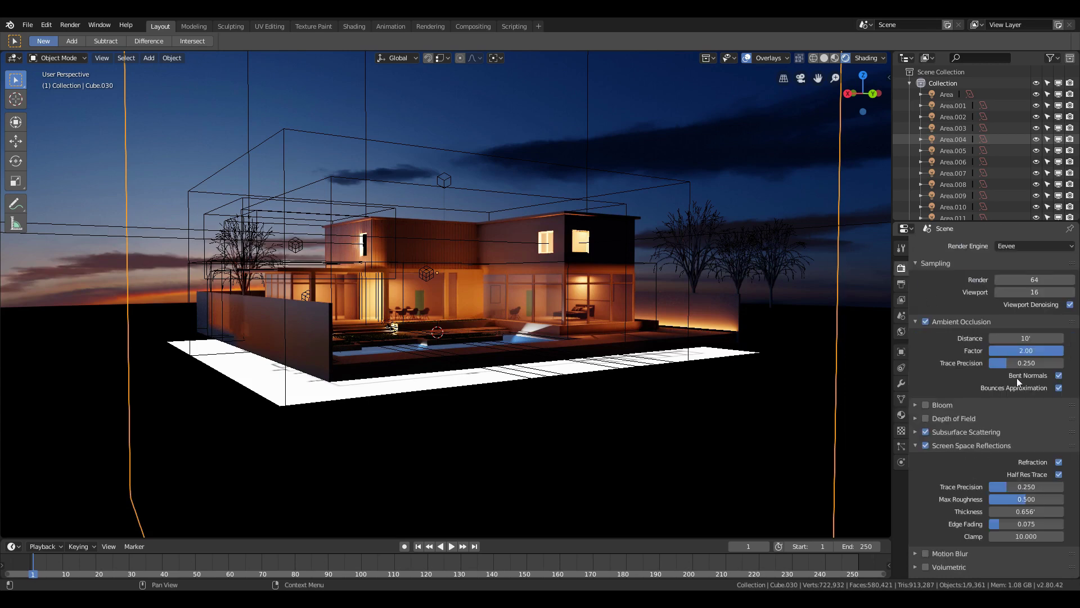
click(926, 567)
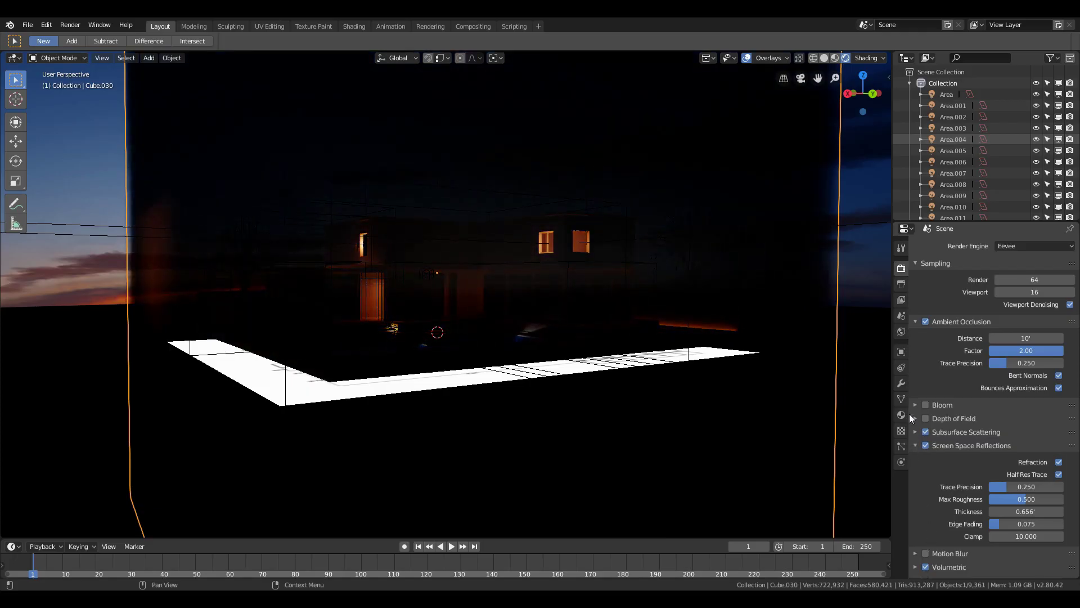
click(902, 415)
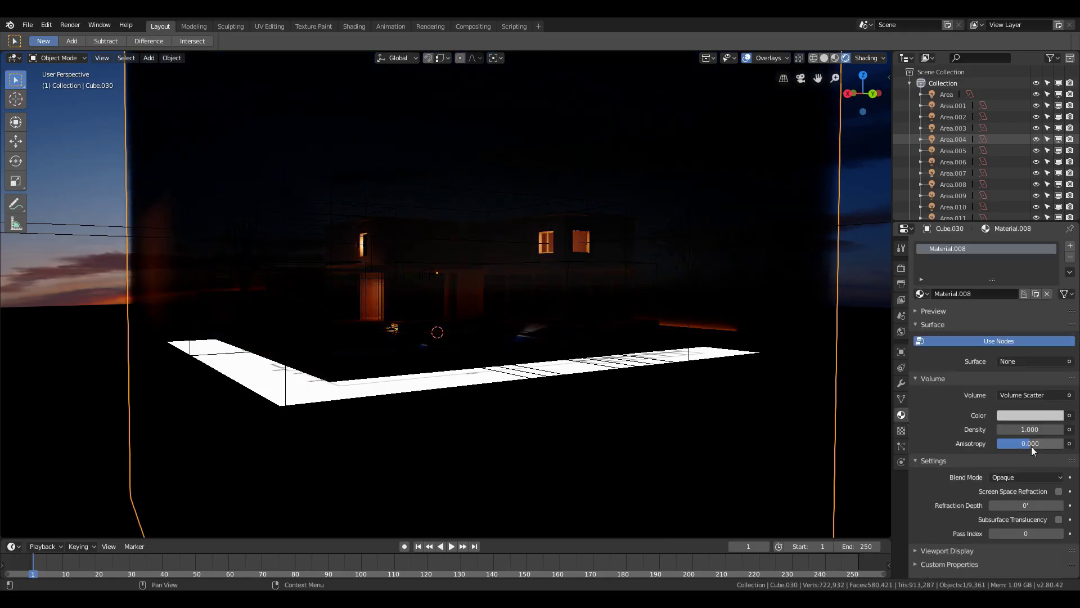
Reset anisotropy to neutral and try haze densities 0, 0.010, 0.200 and 0.030
drag(1032, 447, 1021, 446)
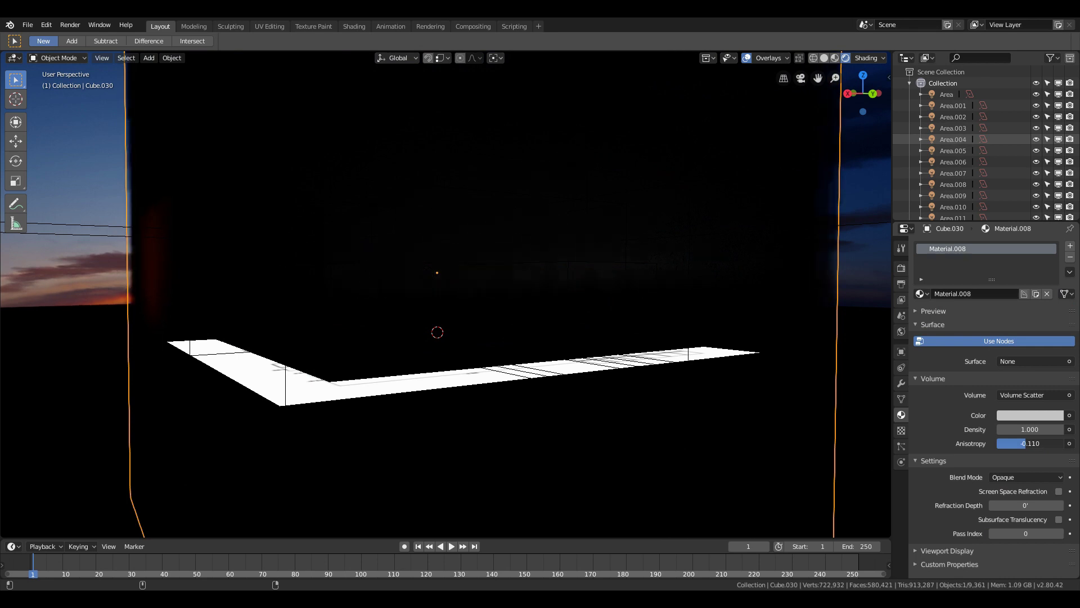
drag(1025, 443, 1001, 443)
key(BackSpace)
click(1024, 428)
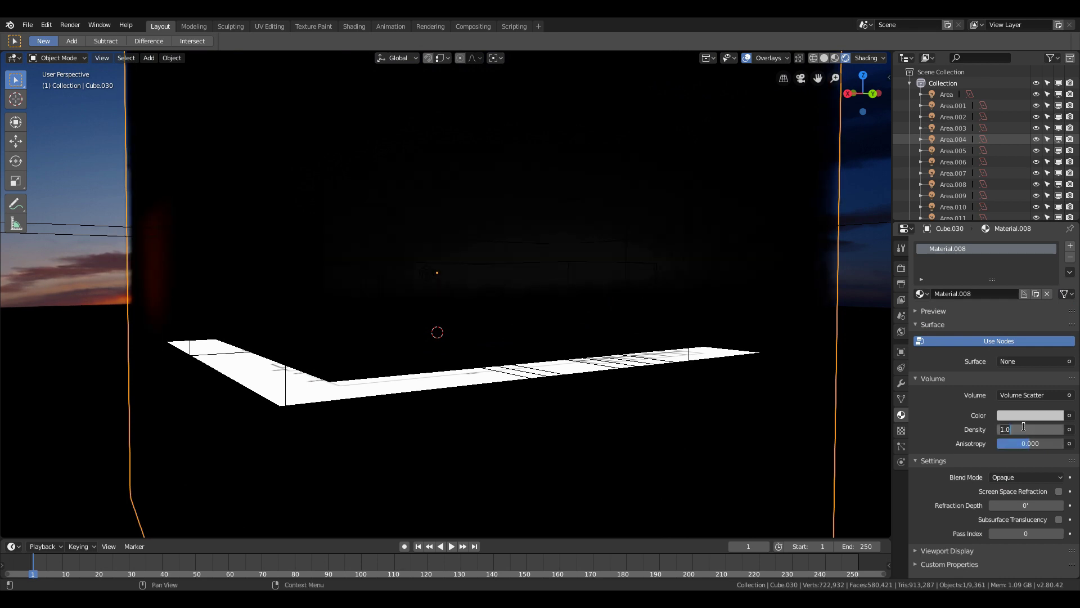
text(0)
key(Return)
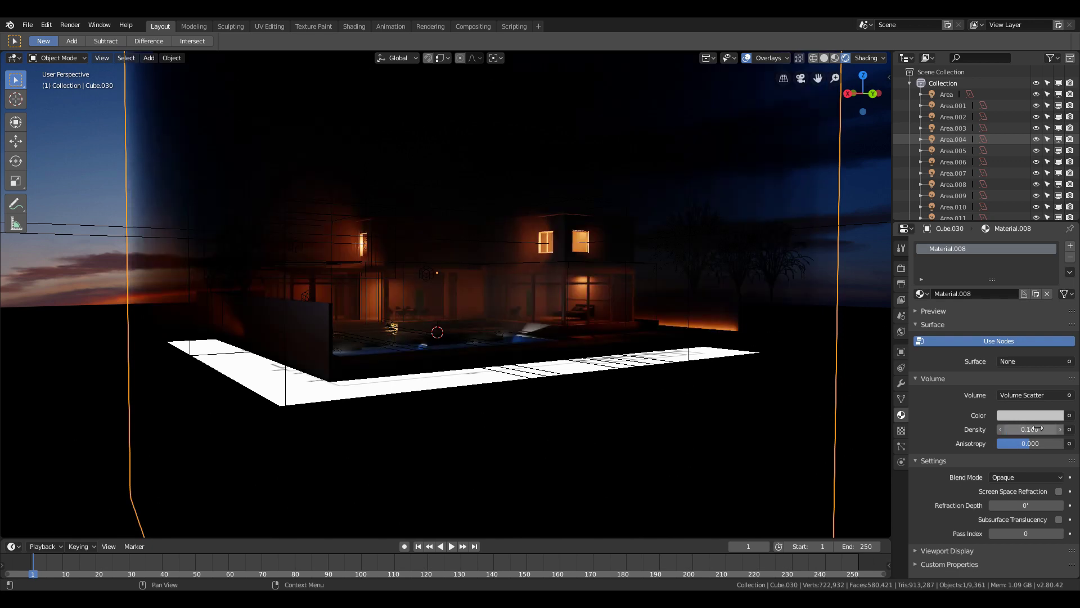
click(1037, 429)
text(0.010)
key(Return)
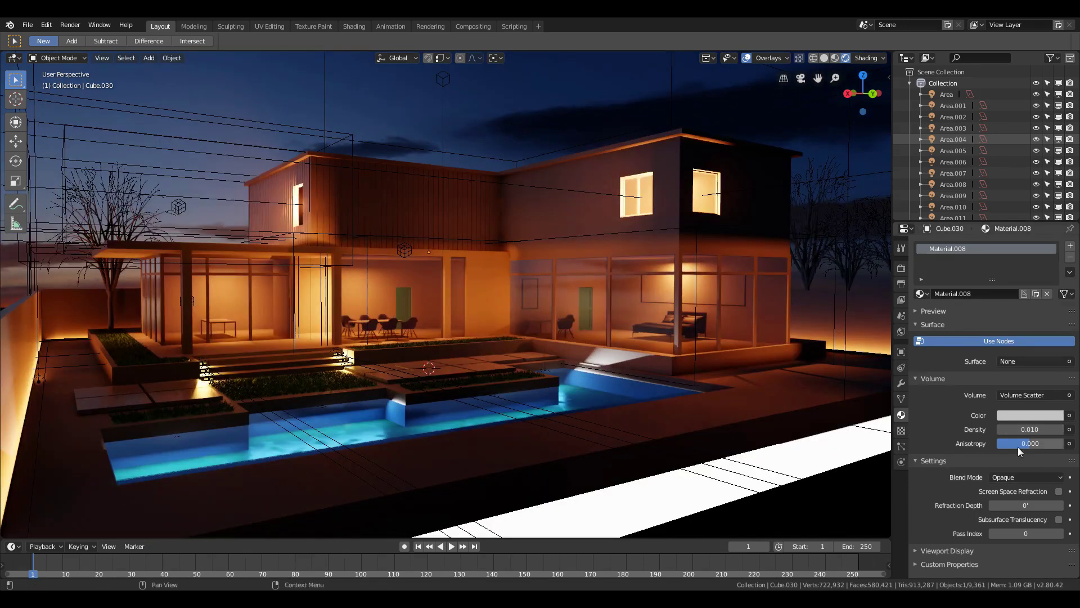
click(1030, 429)
text(0.2)
key(Return)
mouse_move(1030, 428)
mouse_down()
mouse_move(996, 429)
mouse_move(996, 444)
mouse_move(1063, 443)
mouse_move(1013, 443)
mouse_up()
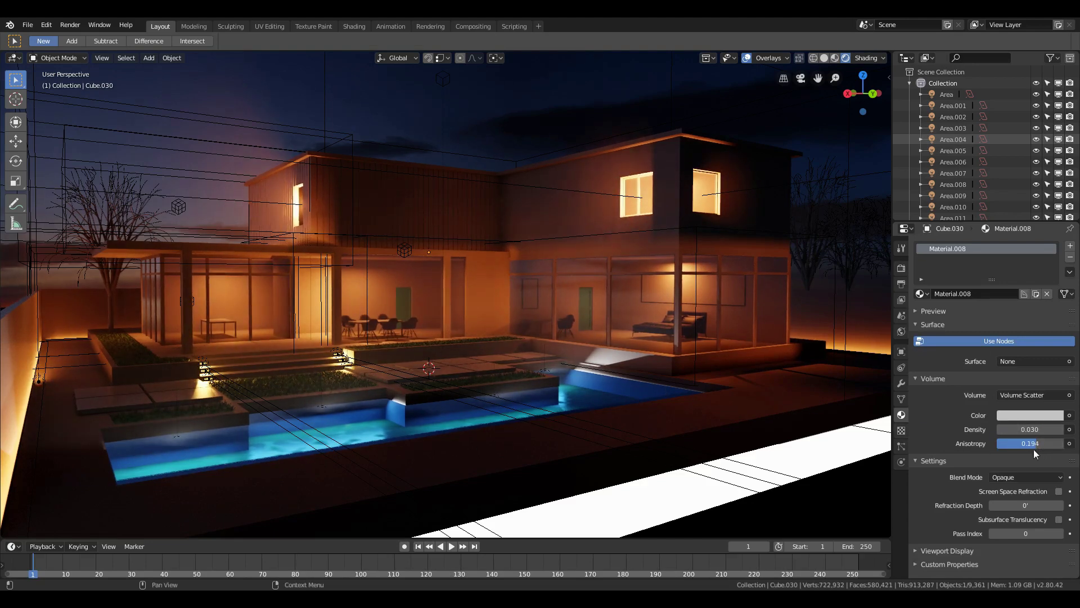
Settle the haze at density 0.025 with anisotropy 0.176 and hide overlays
mouse_move(1034, 443)
mouse_down()
mouse_move(1004, 443)
mouse_move(1023, 429)
mouse_up()
click(1034, 429)
text(0.025)
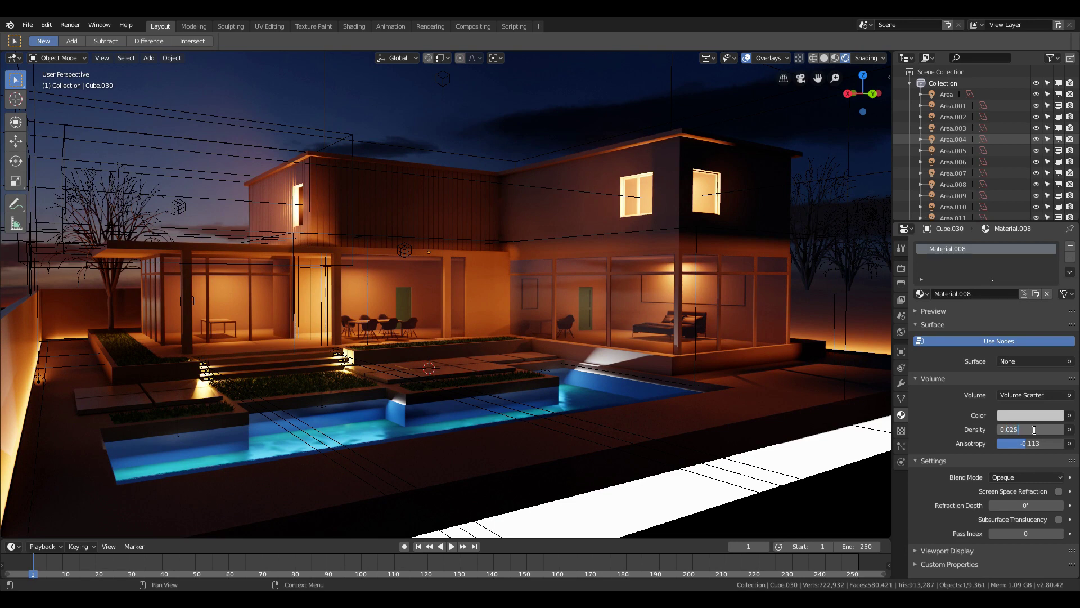
key(Return)
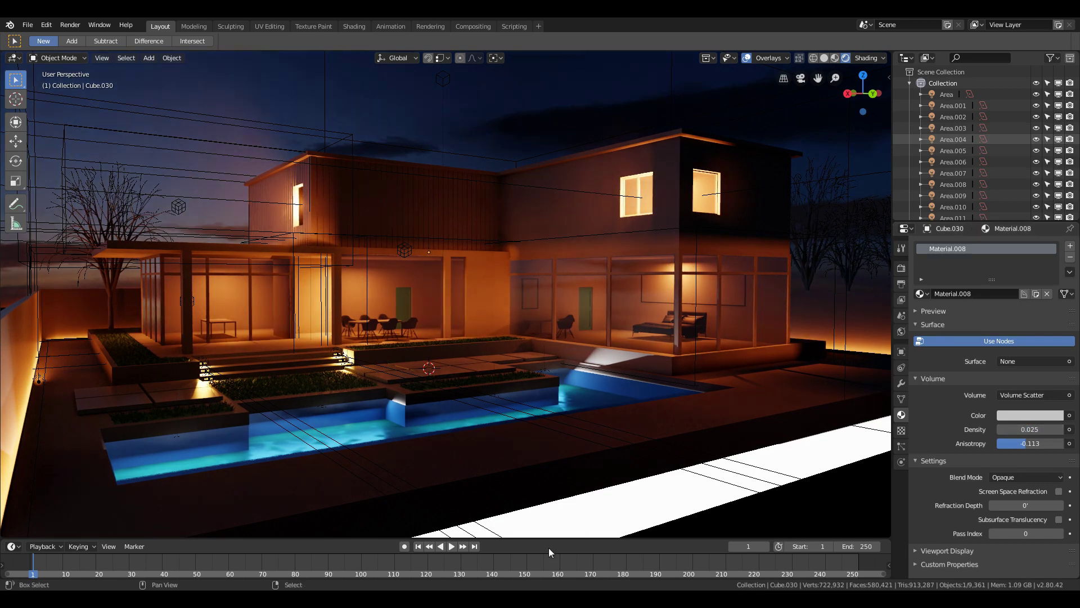
click(746, 58)
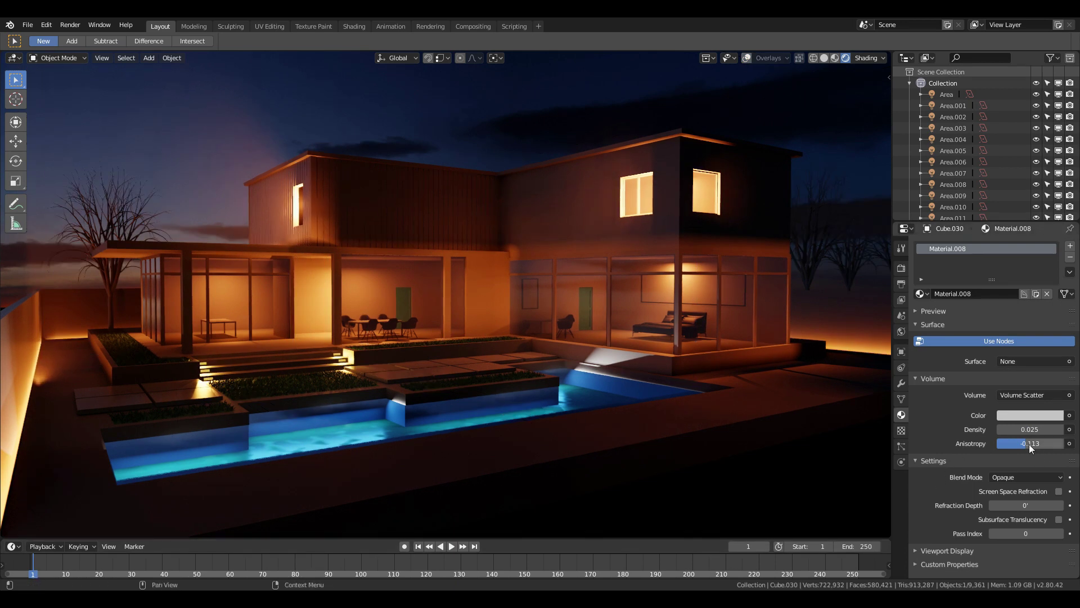
drag(1030, 447, 1046, 447)
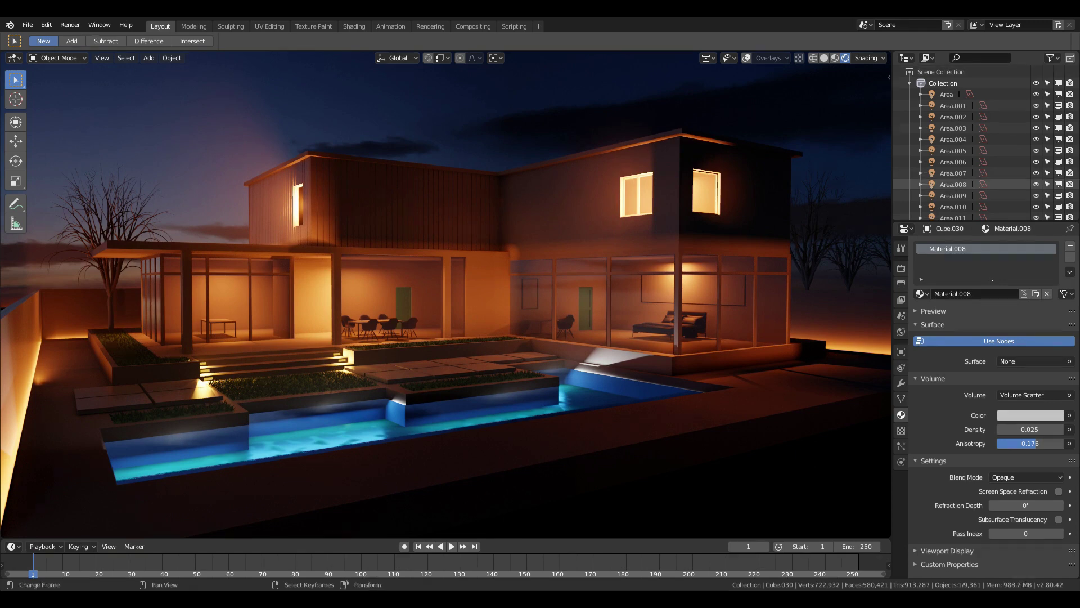
Thin the haze to density 0.010 with anisotropy about 0.66, then select the glass walls
click(216, 117)
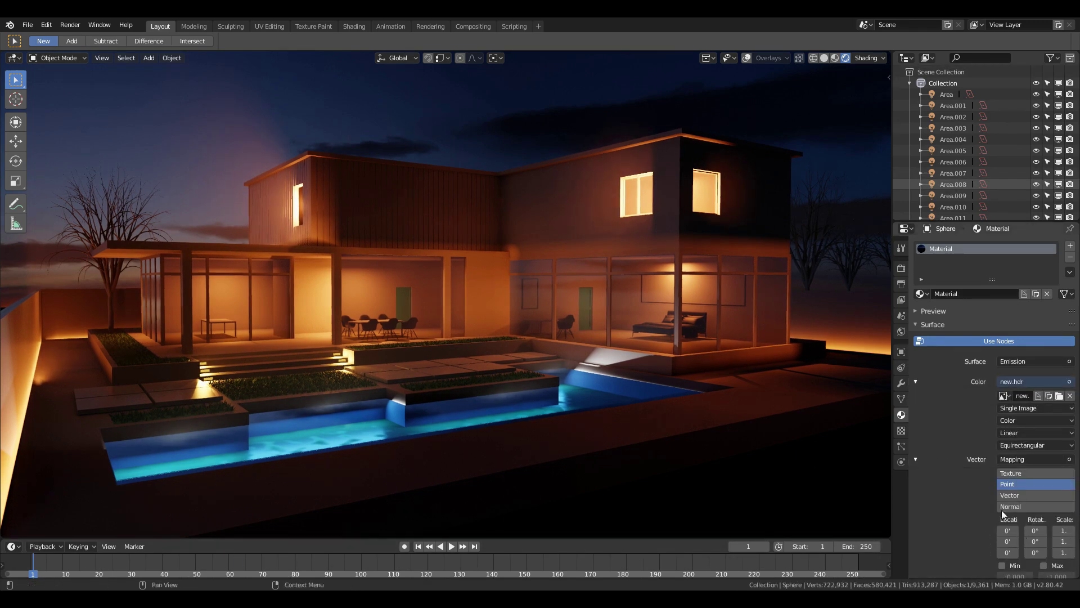
scroll(920, 440, down, 2)
click(465, 127)
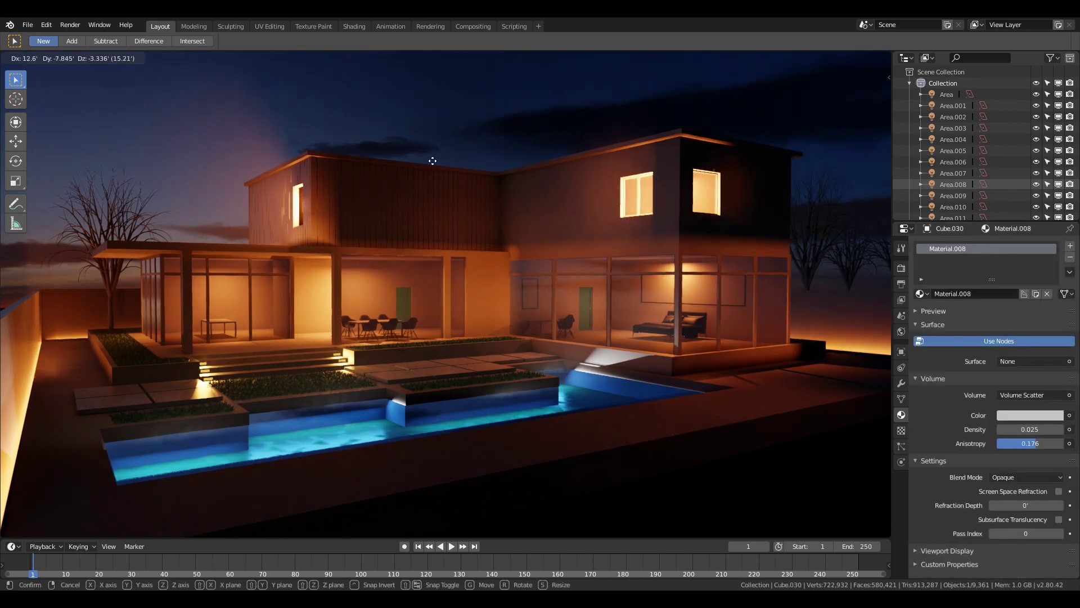
click(1027, 430)
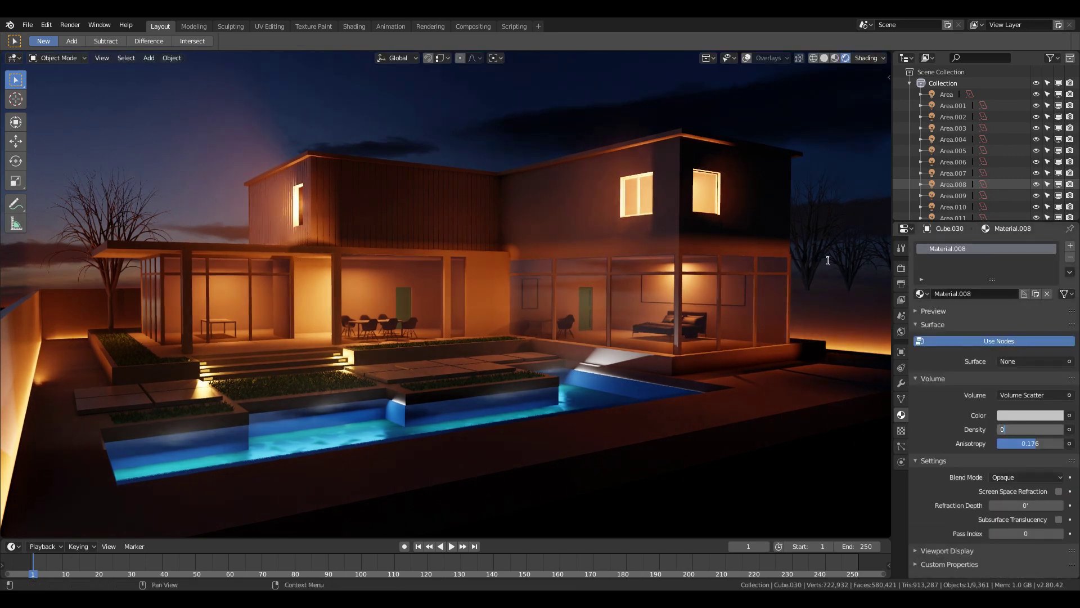
text(.01)
key(Return)
drag(1025, 443, 1057, 443)
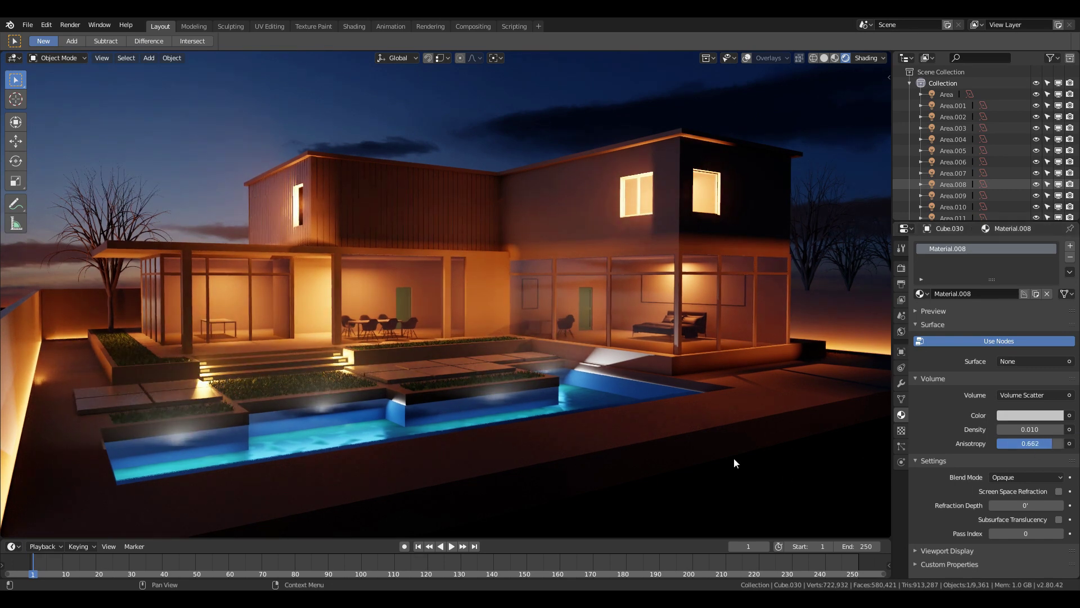
middle_drag(473, 482, 472, 561)
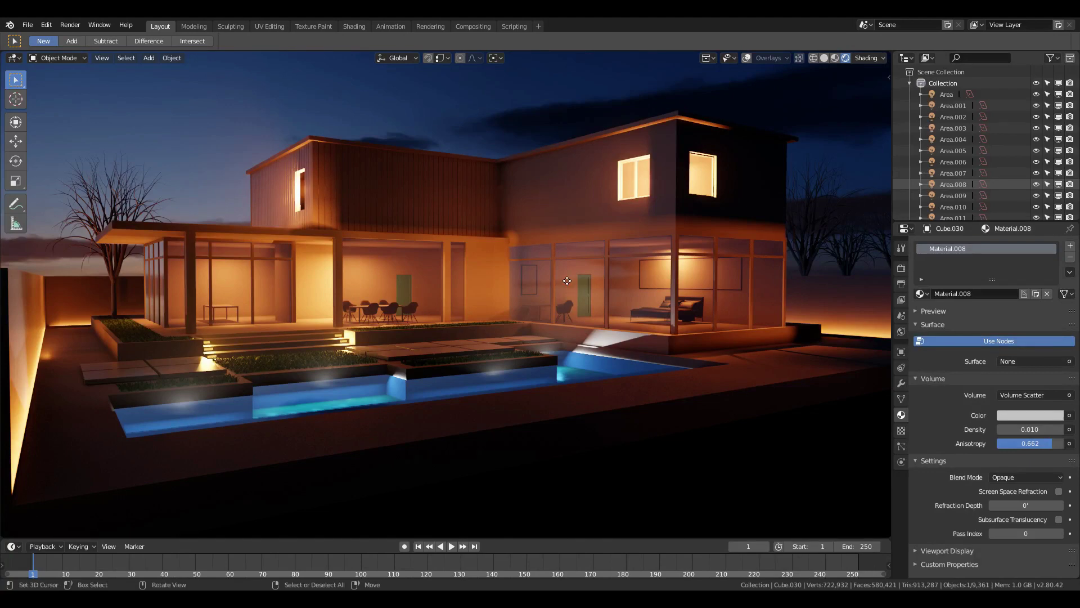
click(572, 288)
Set the glass base colour brightness to pure white (V 1.0) after reverting a metallic tweak
drag(1029, 509, 1047, 509)
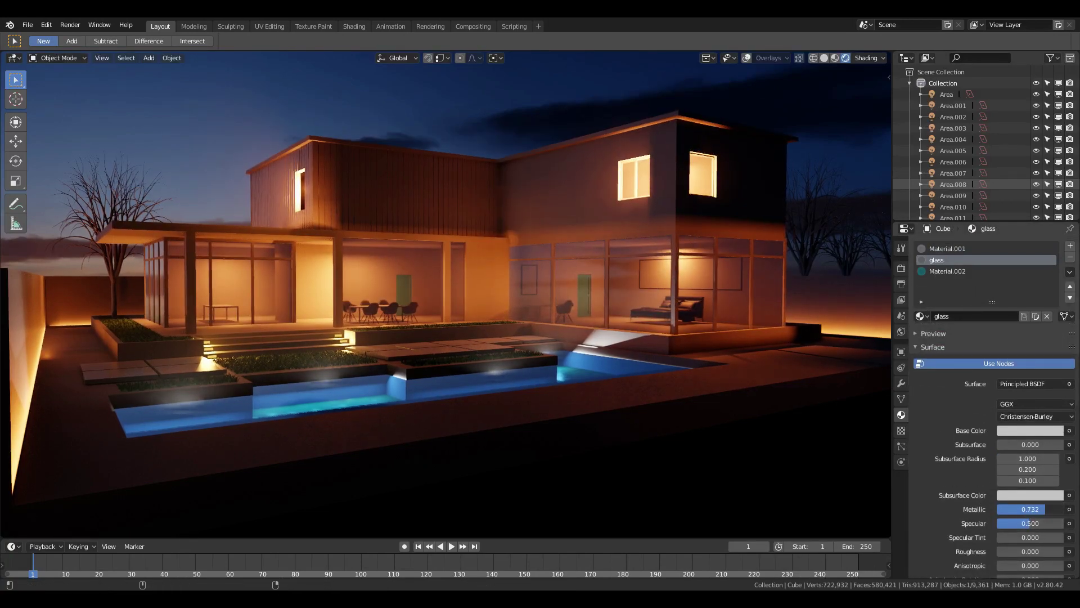
key(ctrl+z)
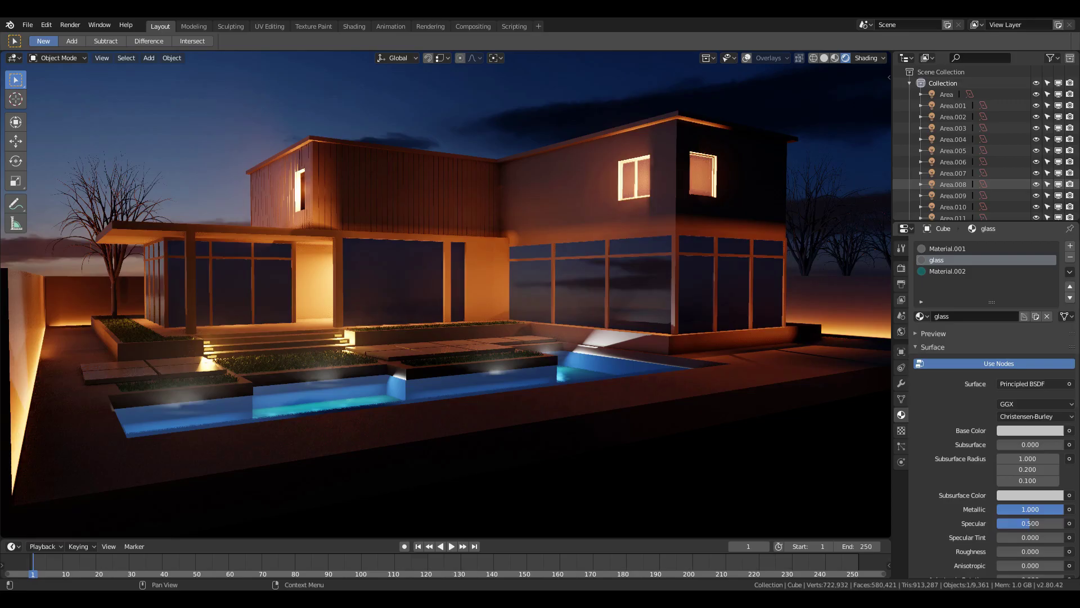
key(ctrl+z)
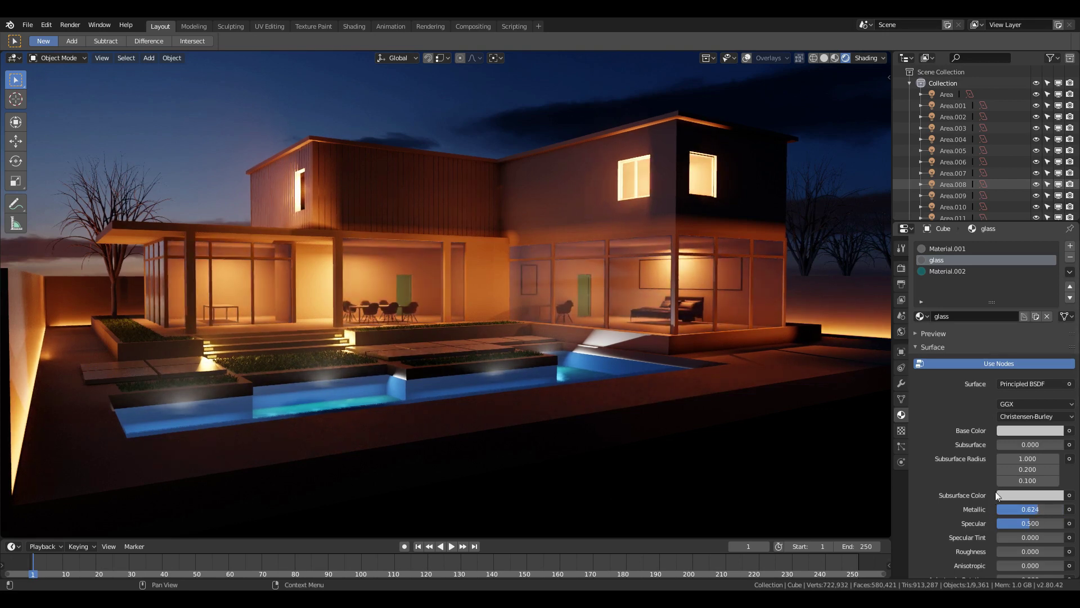
click(1020, 431)
click(1006, 403)
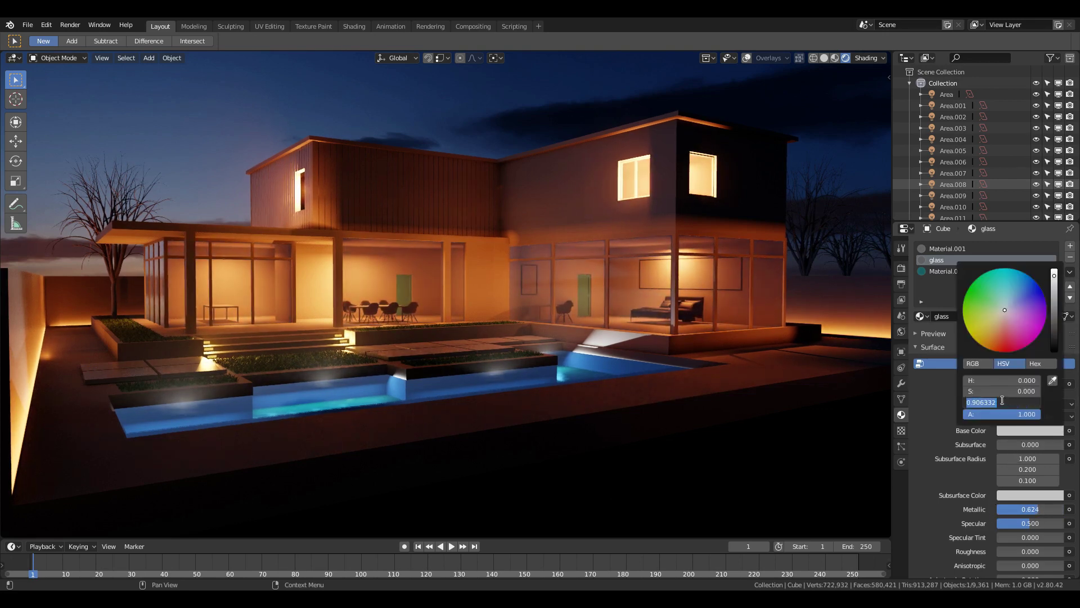
text(1.)
key(Return)
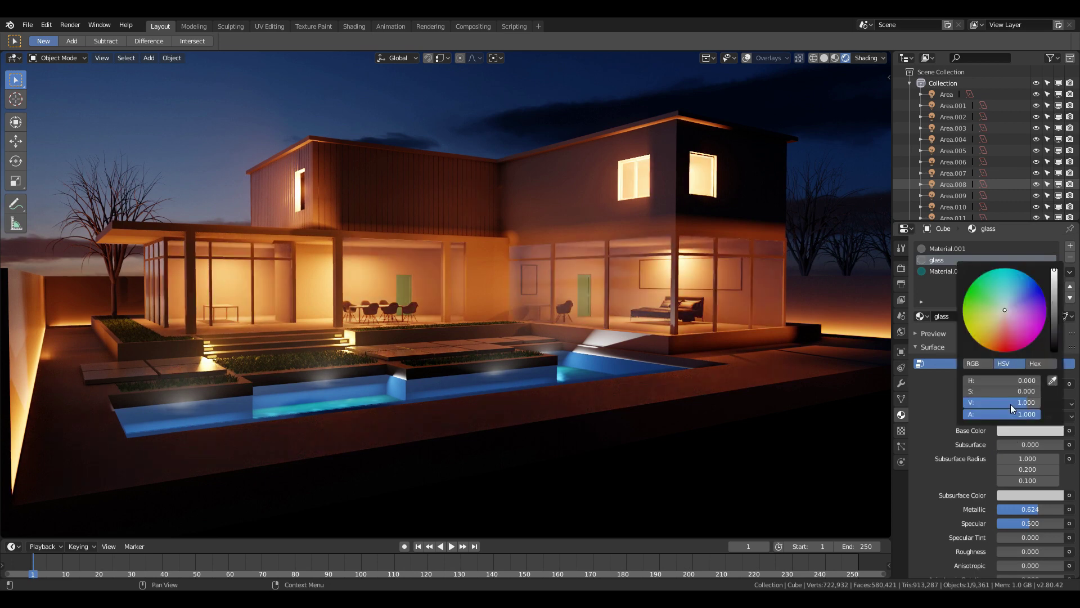
text(1)
key(Return)
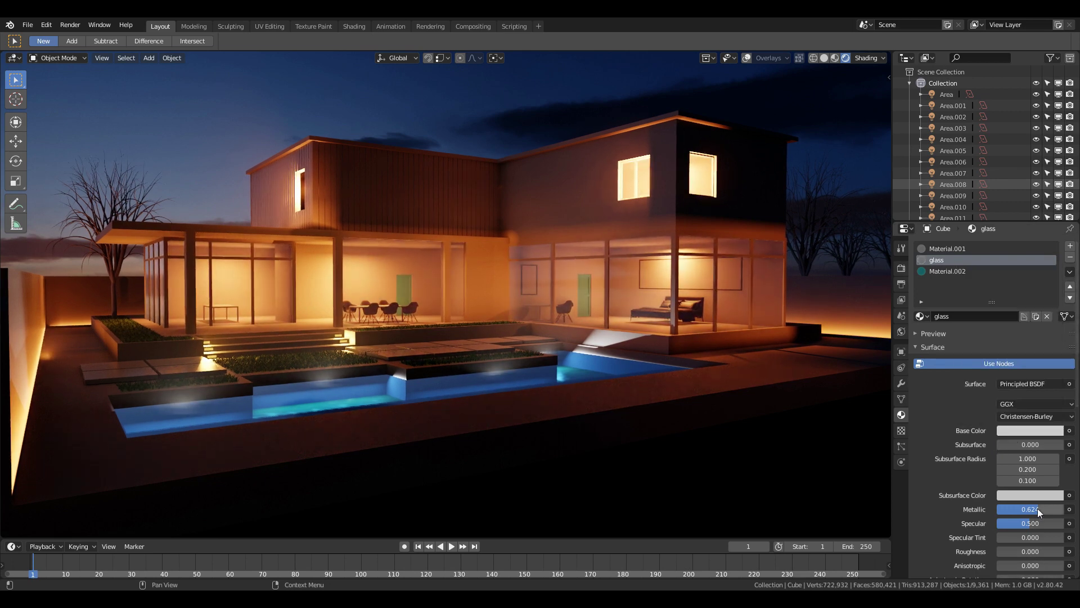
Raise the glass Metallic to about 0.78 and start walking to reframe
drag(1031, 509, 1040, 509)
key(shift+grave)
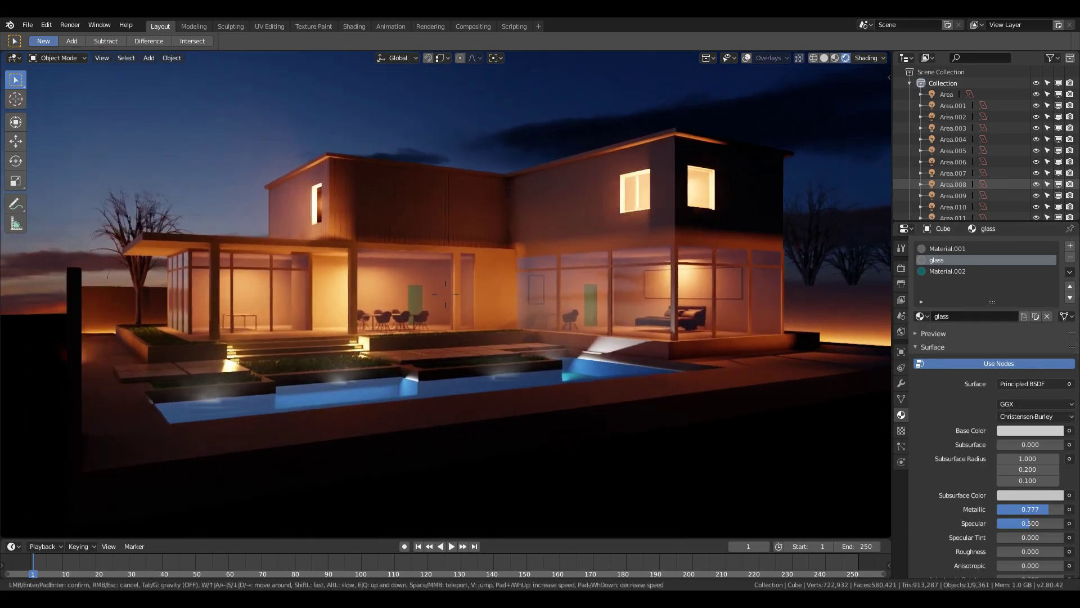
Walk to a wider, lower front viewpoint framing the house, glowing pool and wet terrace
click(445, 293)
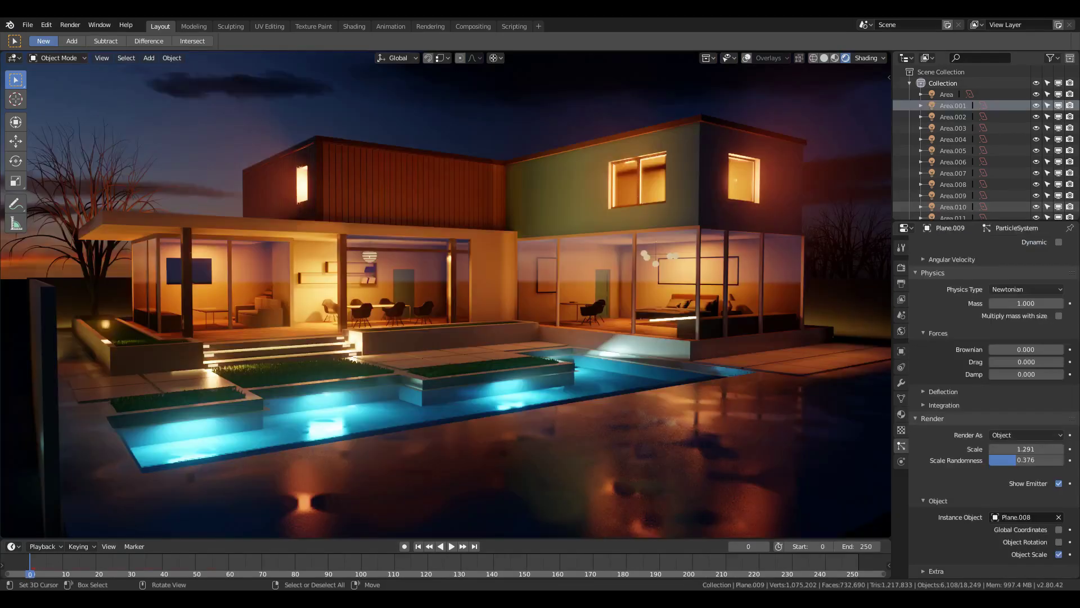
key(shift+grave)
key(w)
key(s)
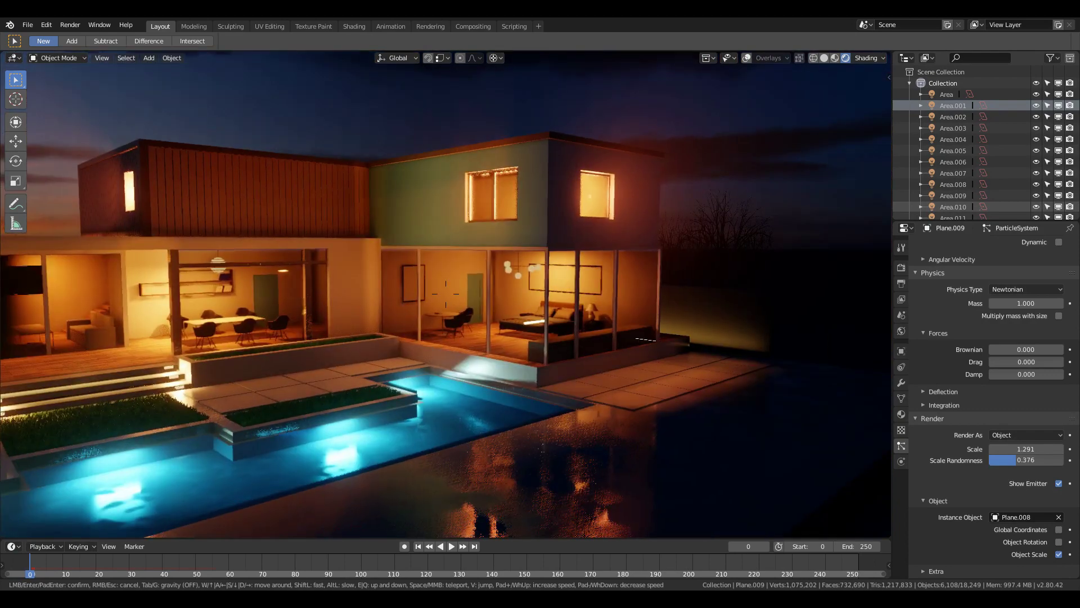
key(a)
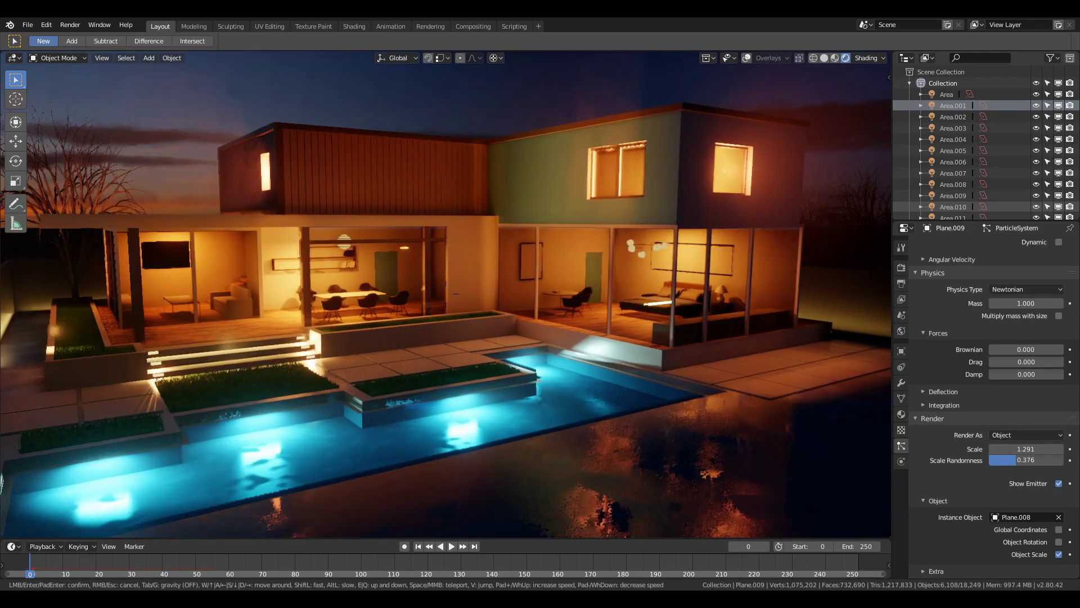
key(w)
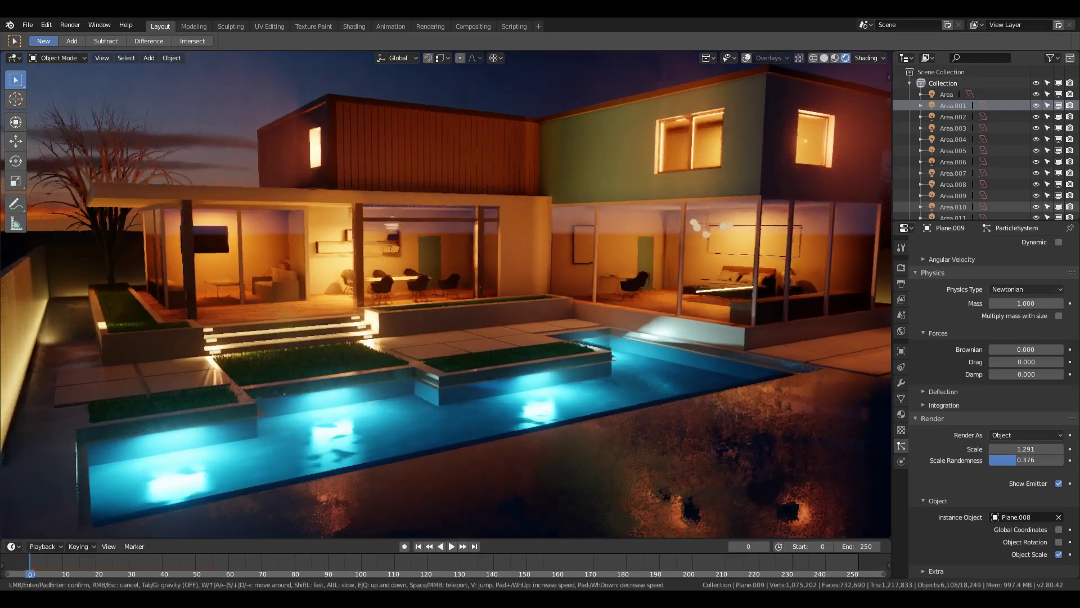
key(d)
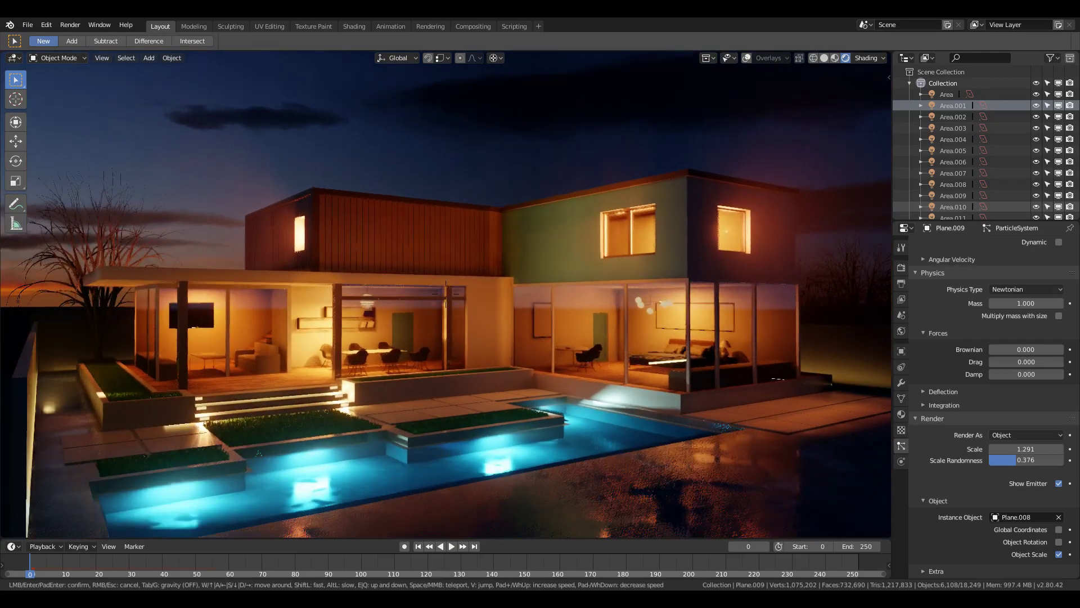
key(w)
key(q)
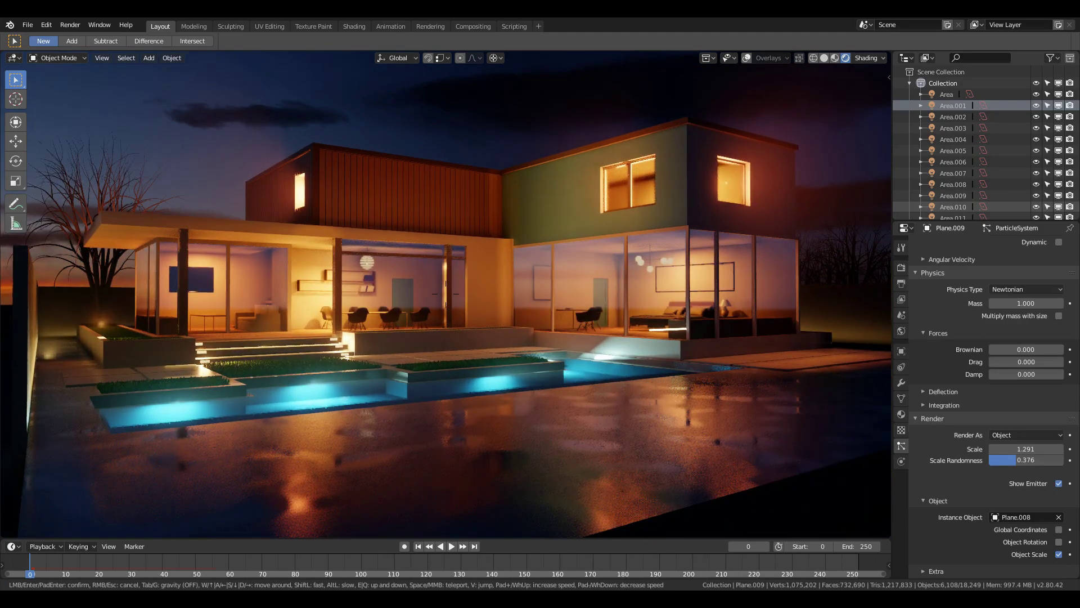
key(Return)
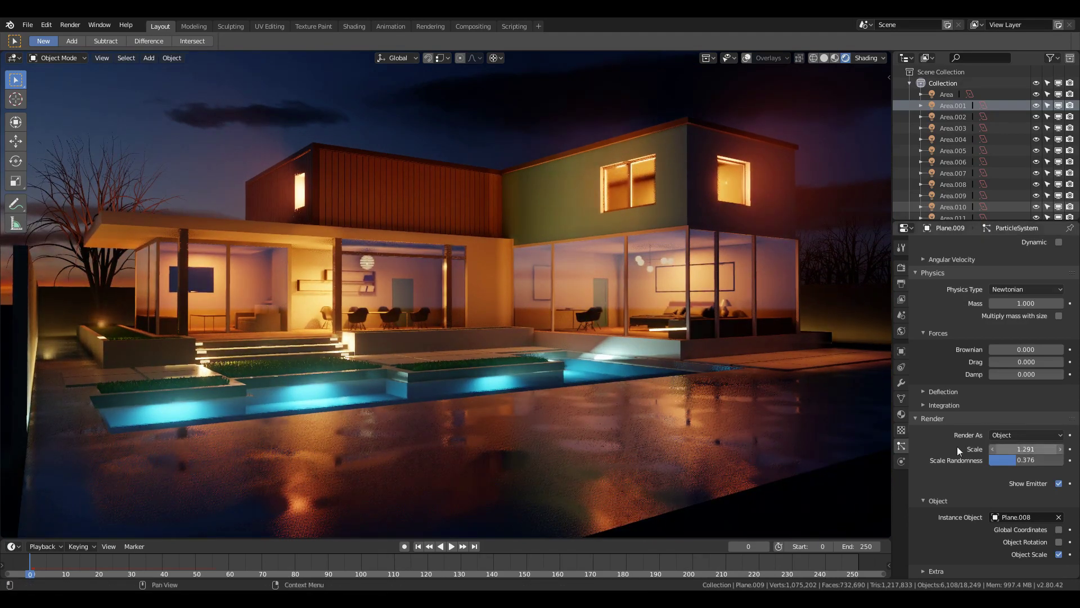